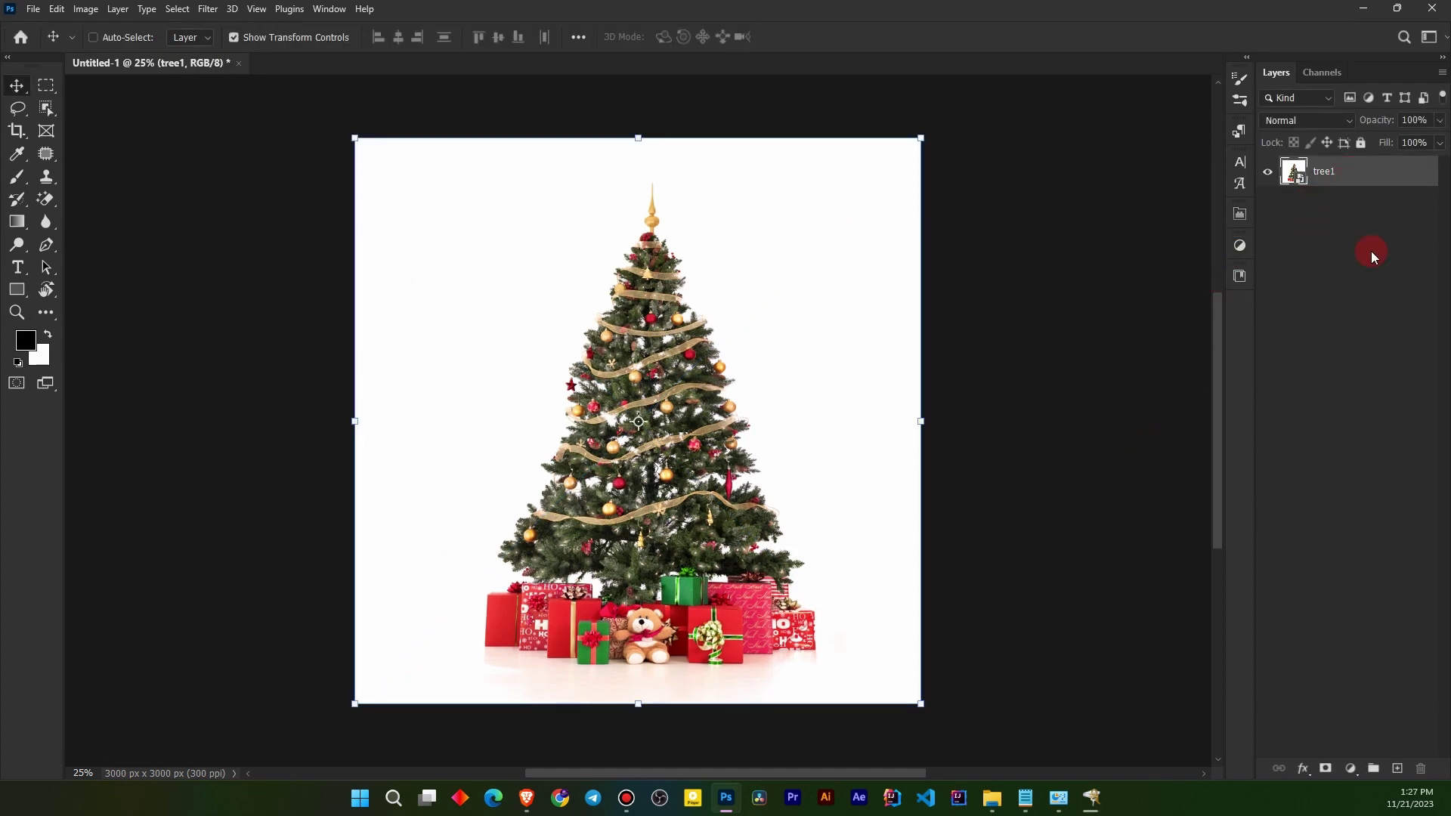
# Hide the white background of the tree1 layer with Blend If on Gray, splitting the current layer's highlight limit to 216 / 255.
pyautogui.rightClick(1349, 180)
pyautogui.click(1312, 181)
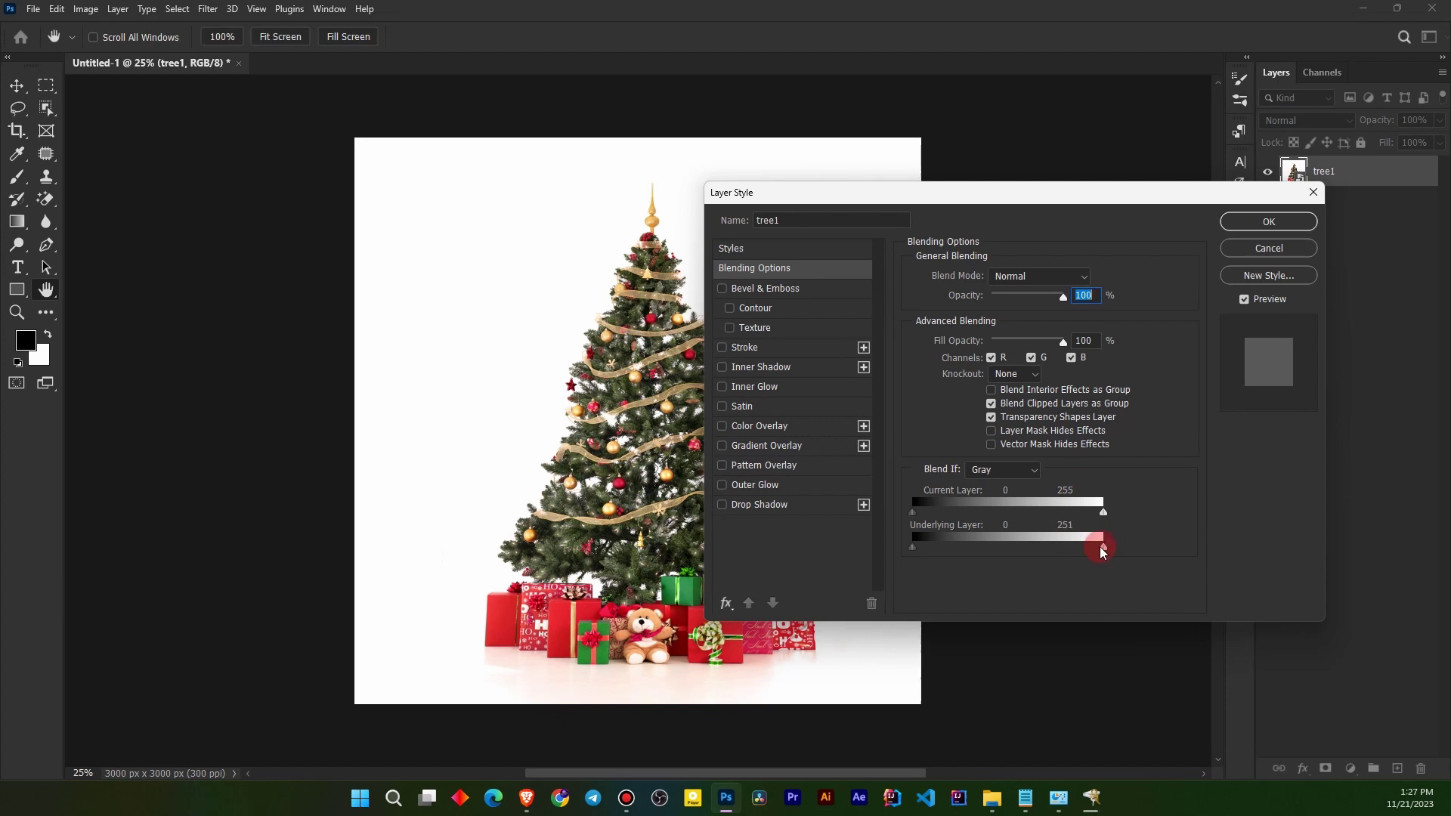
pyautogui.moveTo(1104, 546); pyautogui.dragTo(1077, 519)
pyautogui.press('alt')
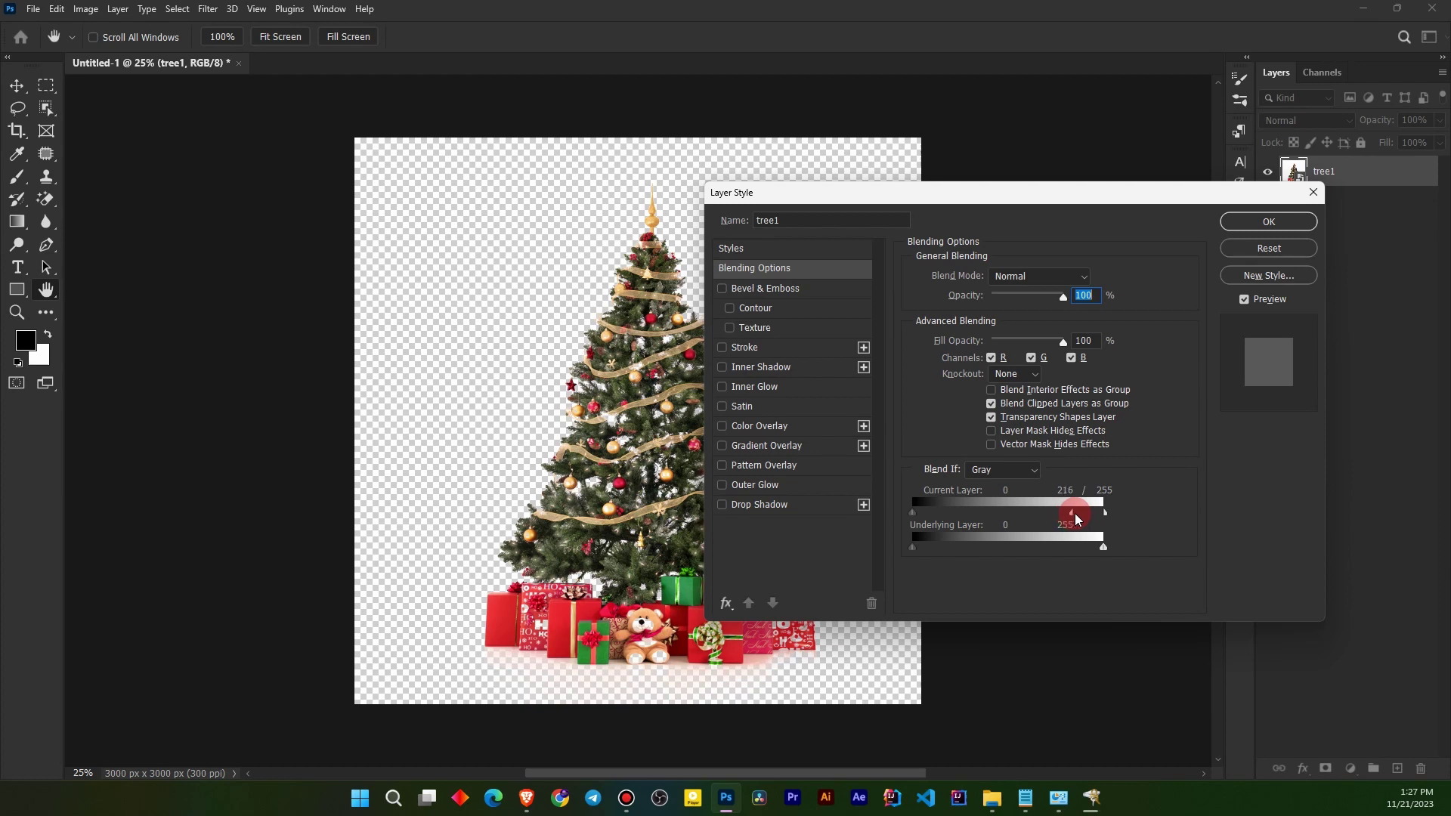
pyautogui.click(1268, 222)
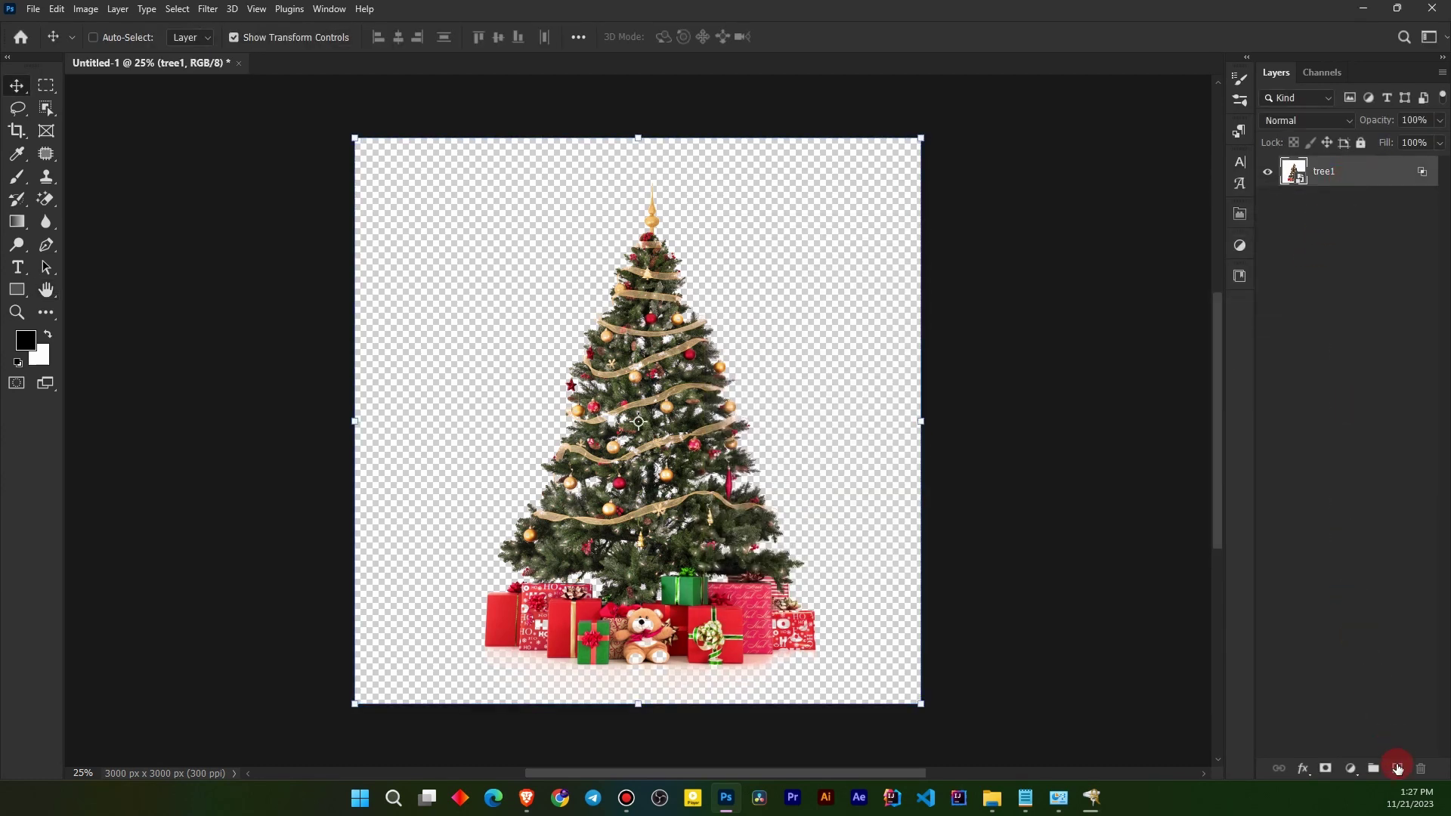
# Add an empty layer beneath tree1 and place tree2.png into it as an embedded image.
pyautogui.click(1399, 769)
pyautogui.moveTo(1338, 176); pyautogui.dragTo(1331, 220)
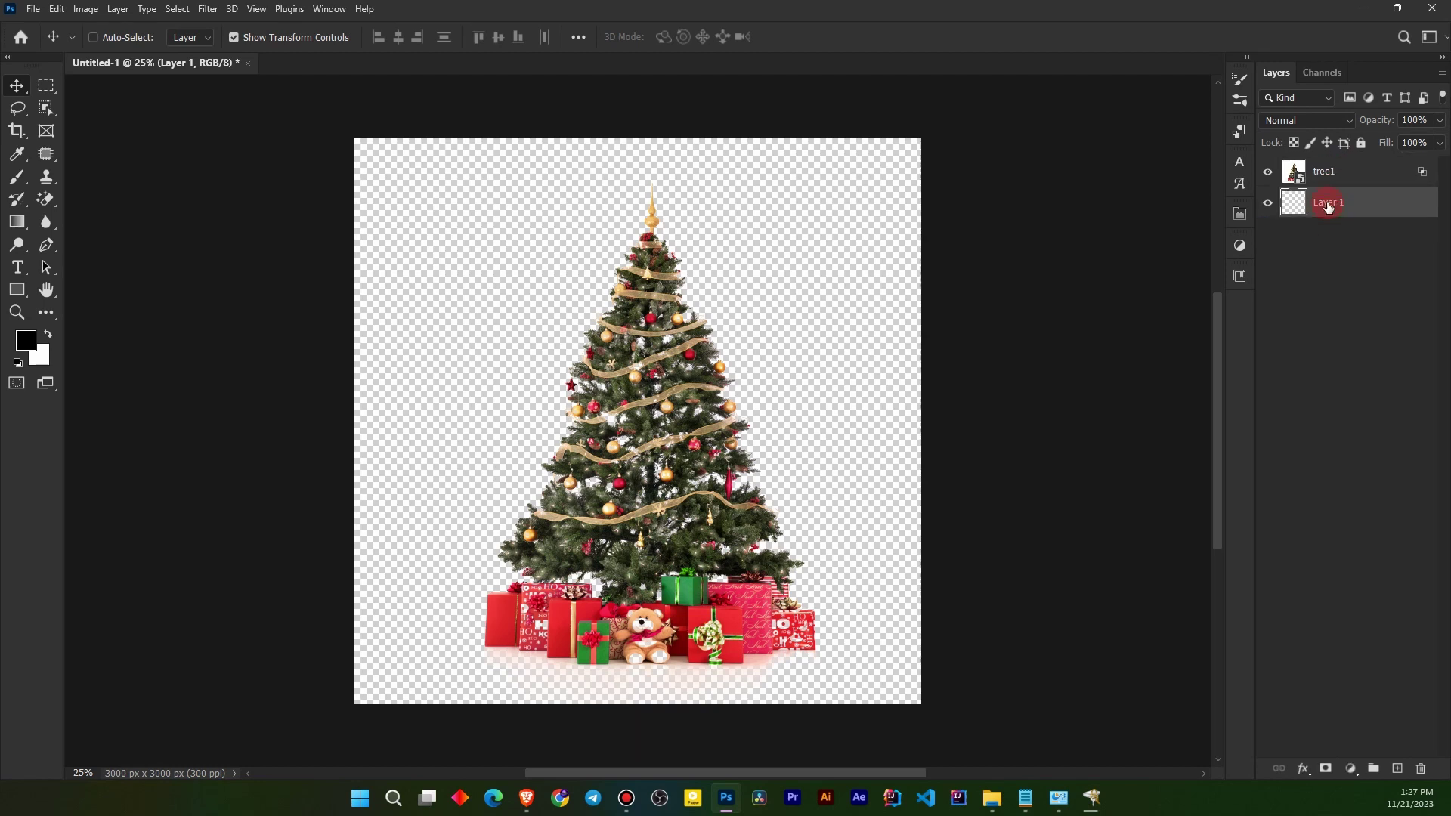
pyautogui.click(34, 9)
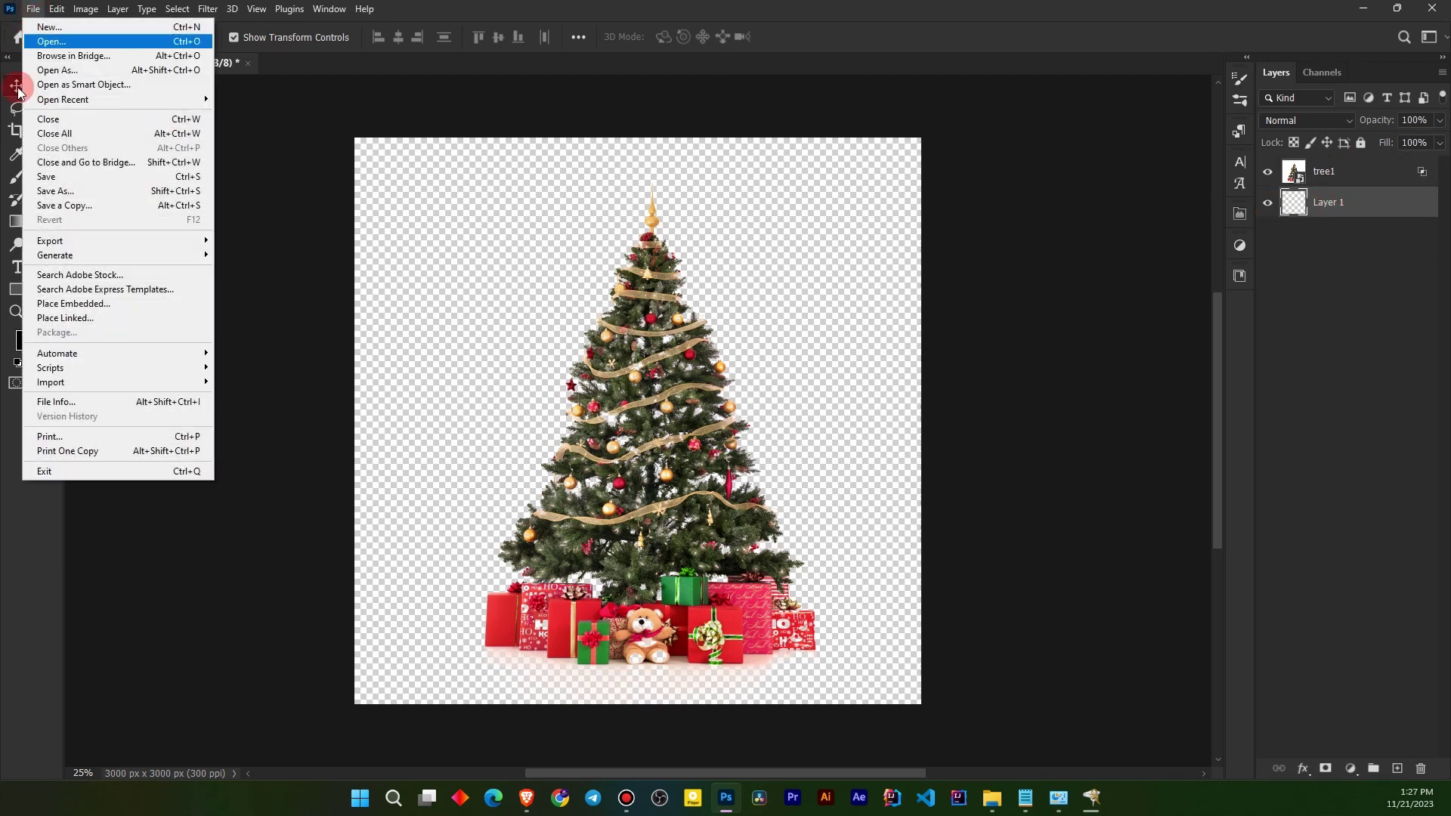
pyautogui.click(47, 303)
pyautogui.click(344, 136)
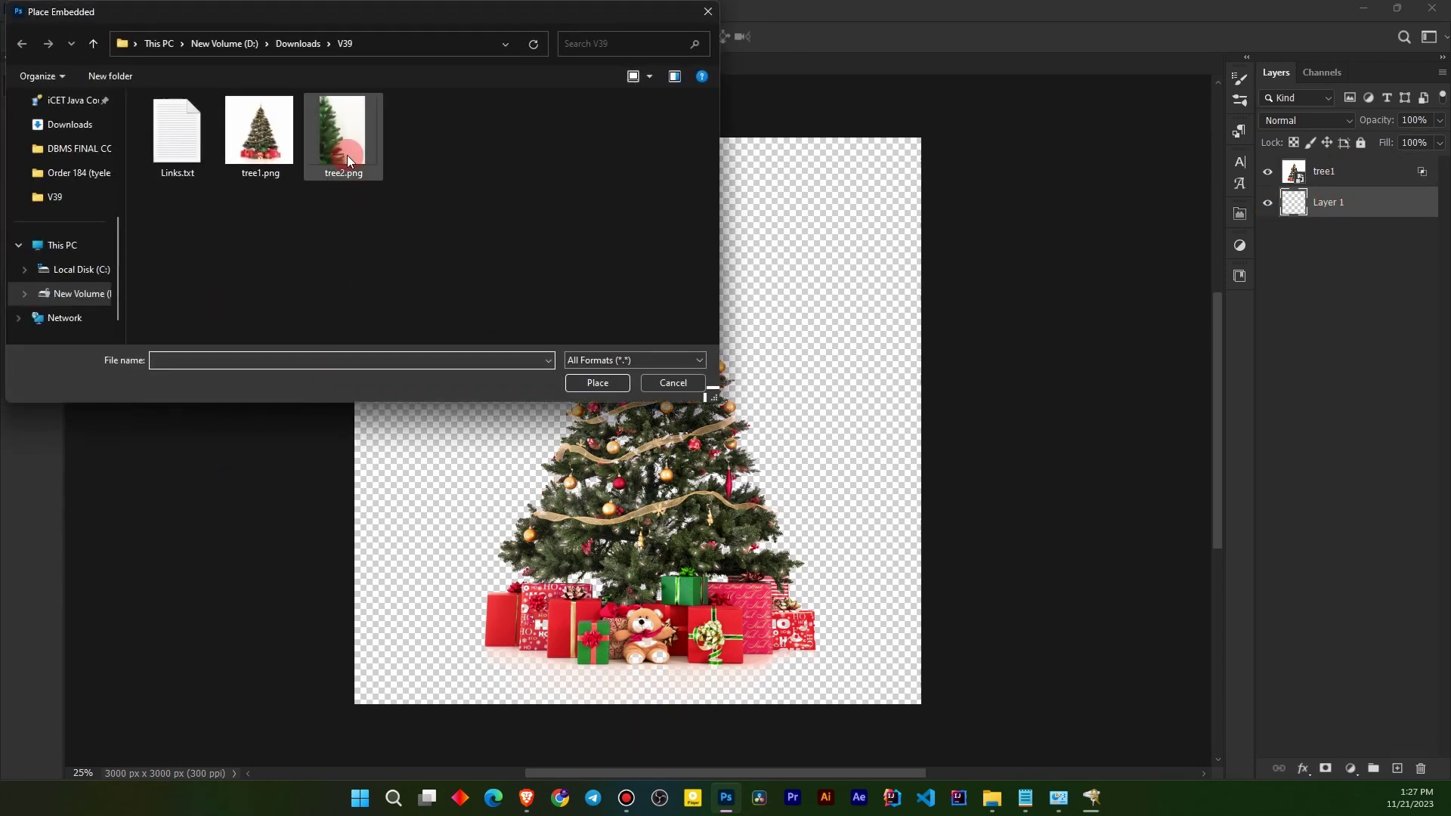
pyautogui.click(594, 383)
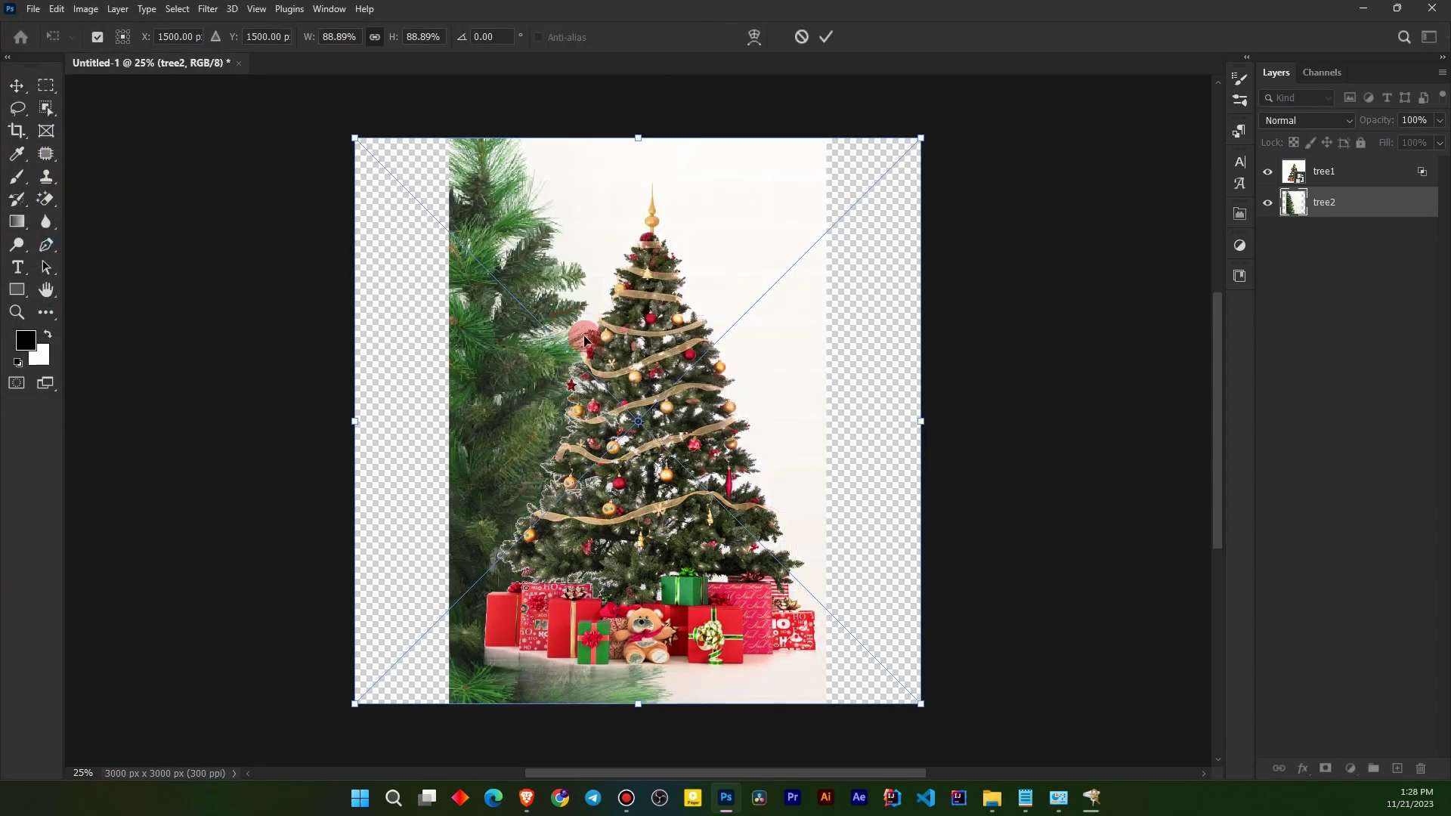
# Shift the placed tree2 image so its branches fill the canvas's left edge, and scale it to about 89.13%.
pyautogui.moveTo(631, 368); pyautogui.dragTo(489, 365)
pyautogui.click(761, 442)
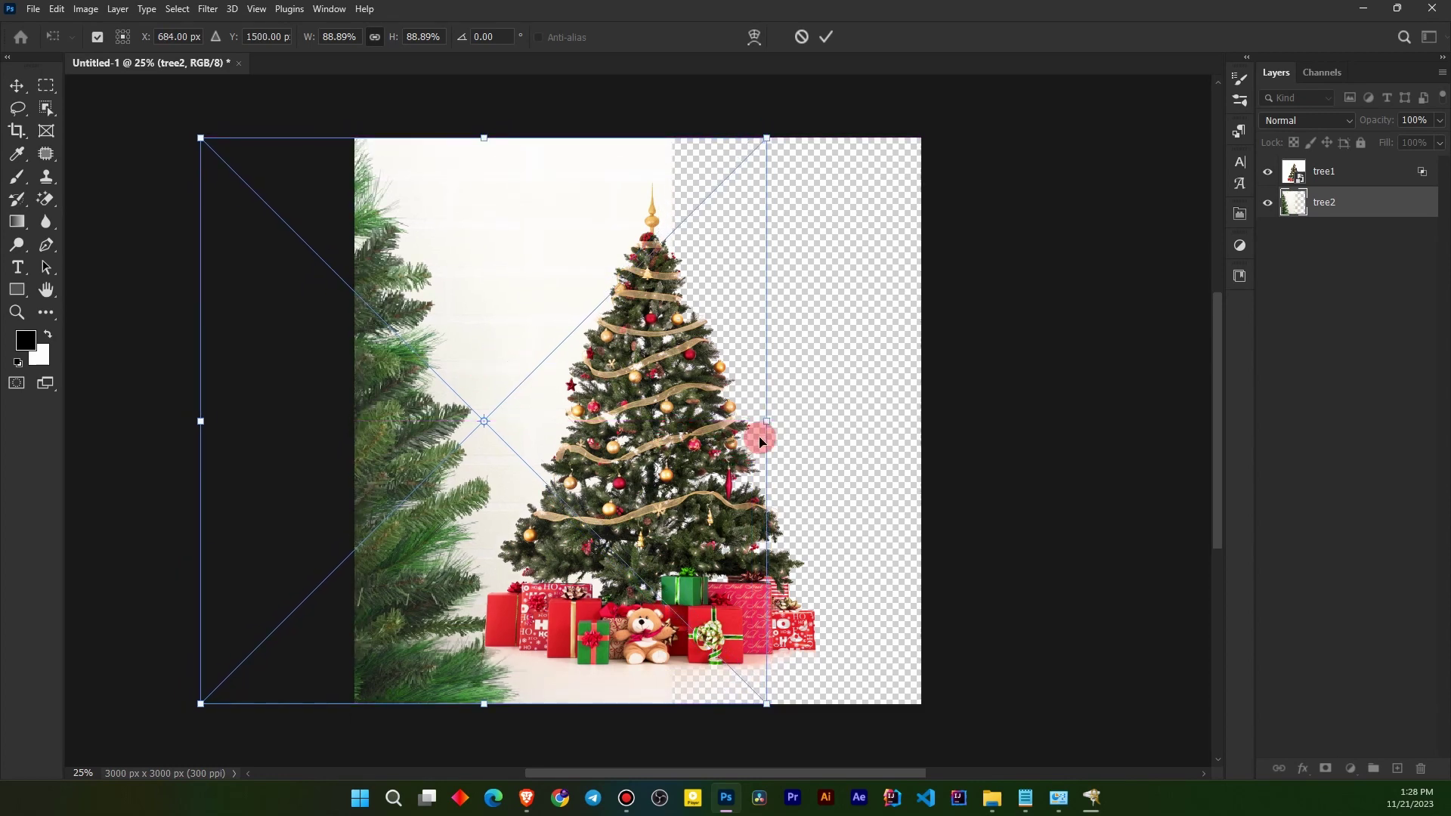
pyautogui.moveTo(766, 421)
pyautogui.mouseDown()
pyautogui.moveTo(871, 421)
pyautogui.moveTo(748, 437)
pyautogui.moveTo(769, 435)
pyautogui.mouseUp()
pyautogui.click(545, 226)
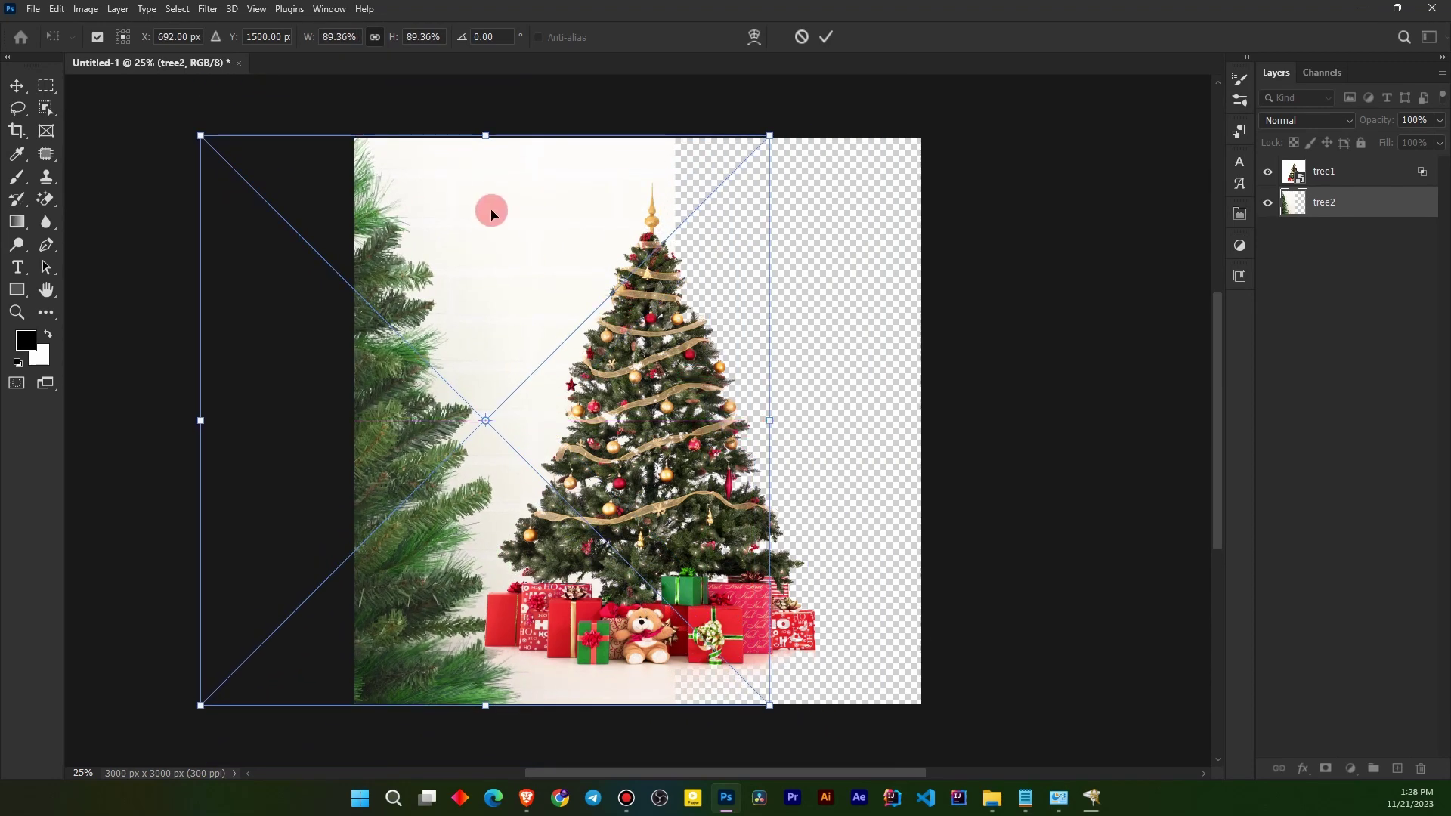
pyautogui.moveTo(485, 142); pyautogui.dragTo(484, 140)
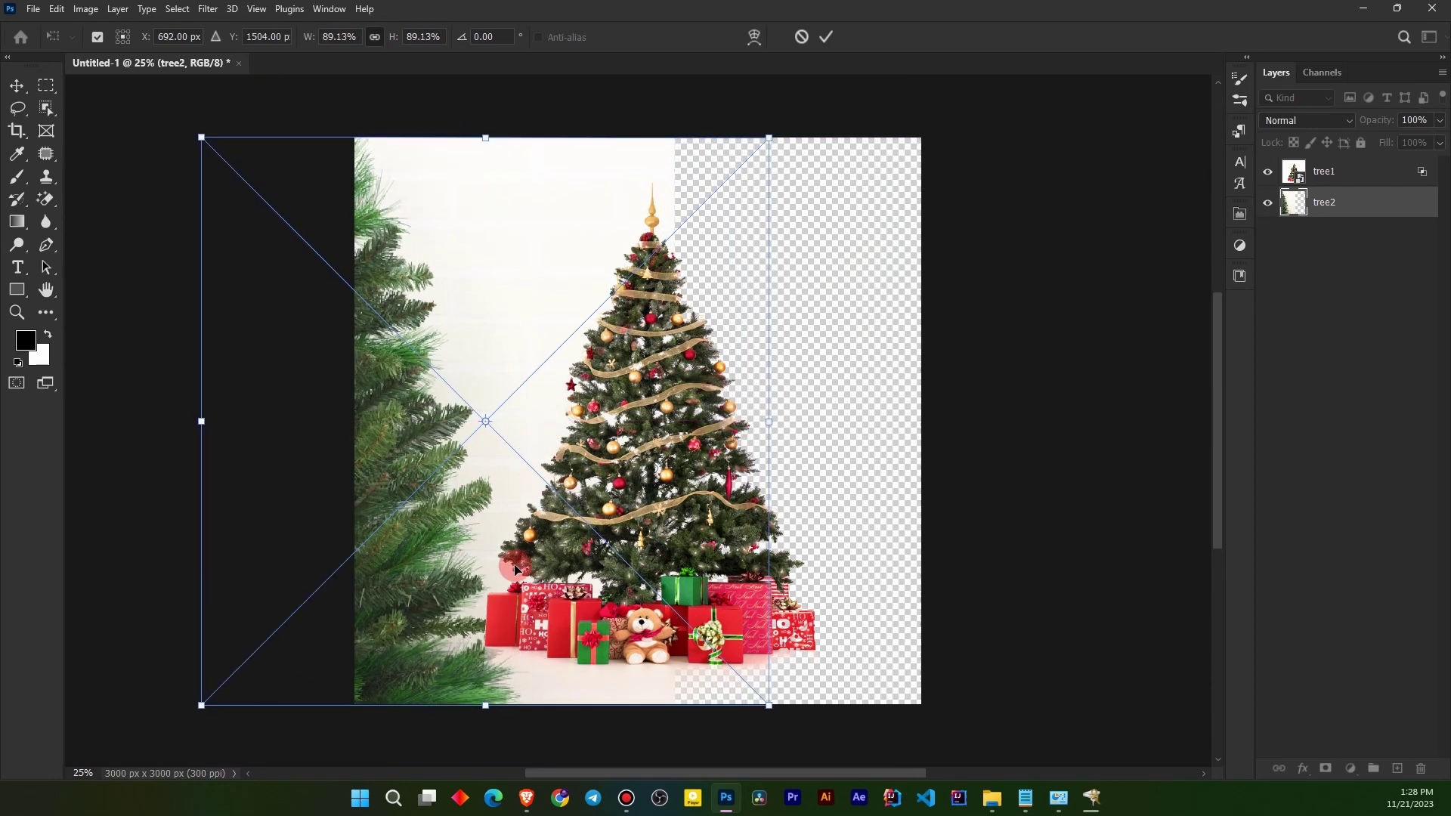
pyautogui.press('Return')
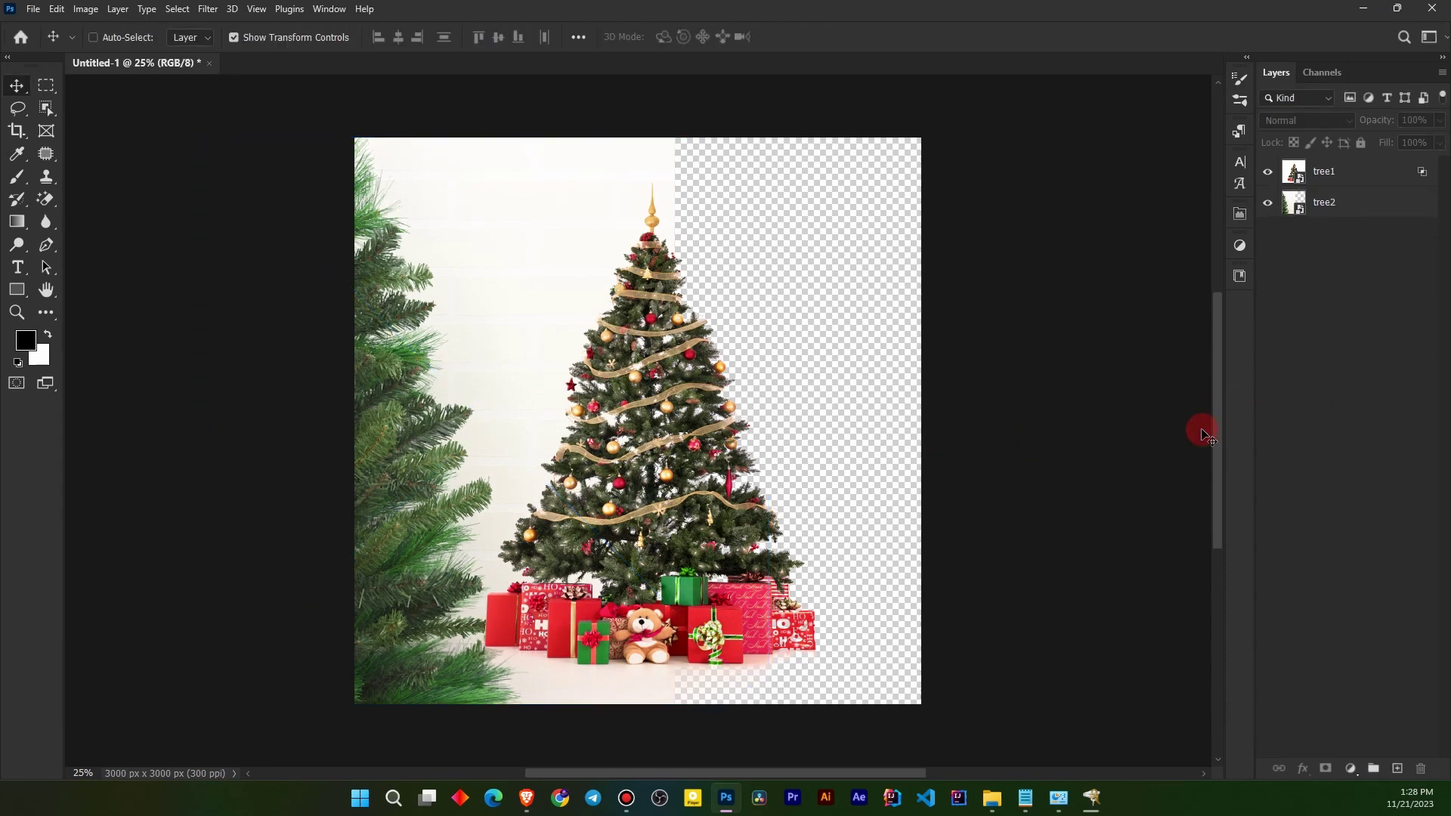
# Duplicate the tree2 layer over to the right side of the canvas and flip the copy horizontally.
pyautogui.click(1330, 209)
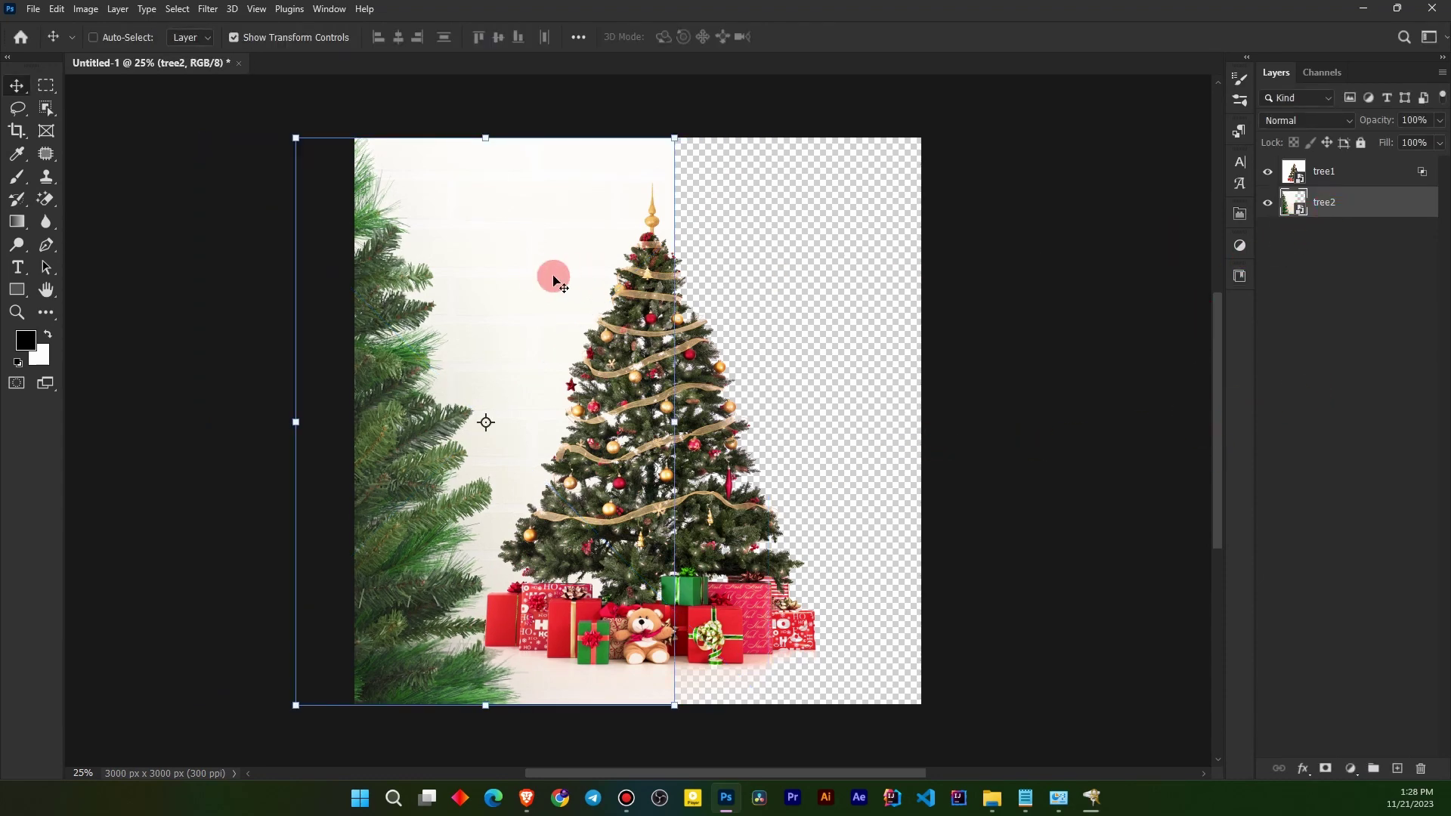
pyautogui.moveTo(554, 275); pyautogui.dragTo(913, 265)
pyautogui.click(857, 138)
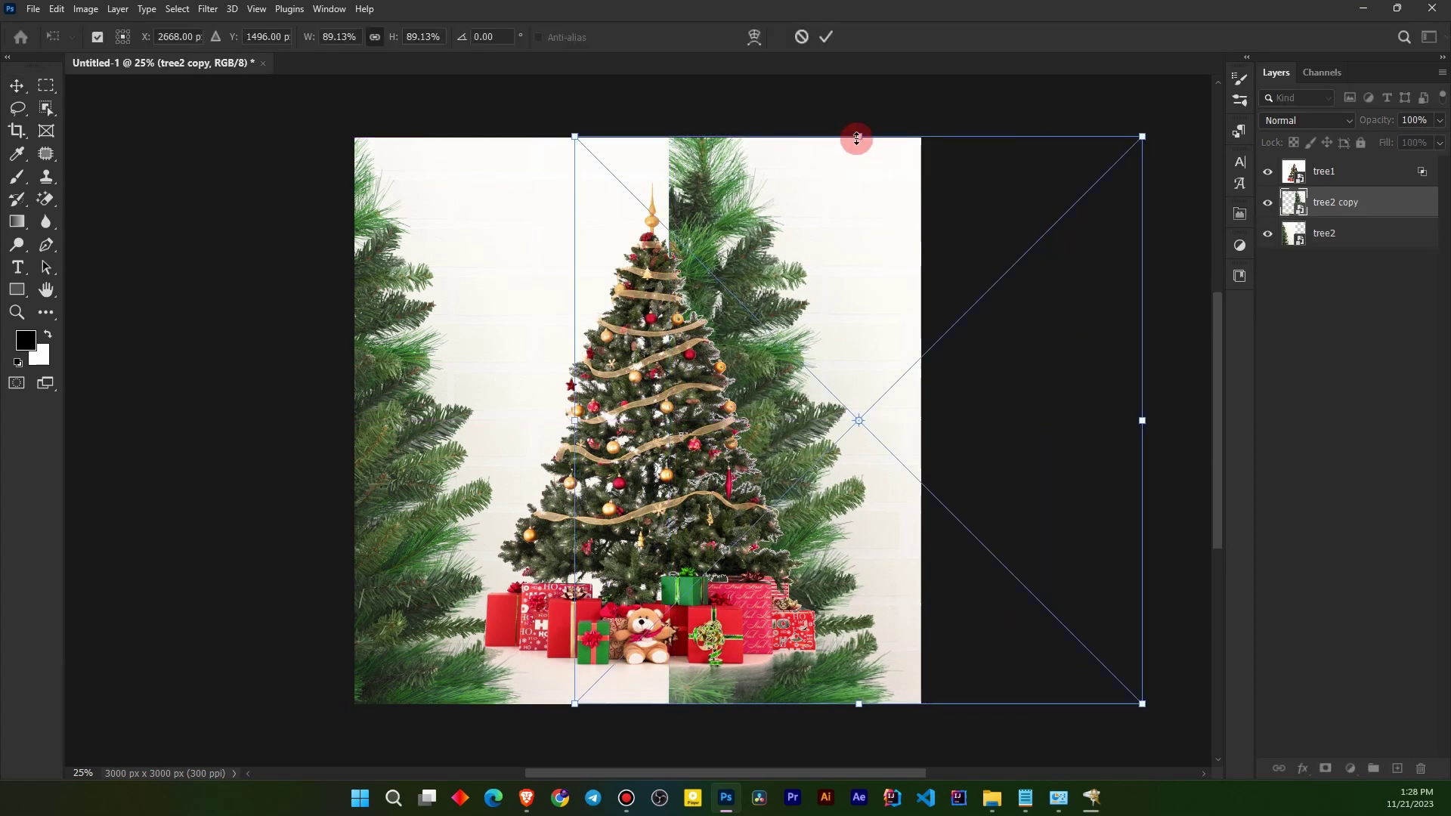
pyautogui.rightClick(858, 140)
pyautogui.click(874, 403)
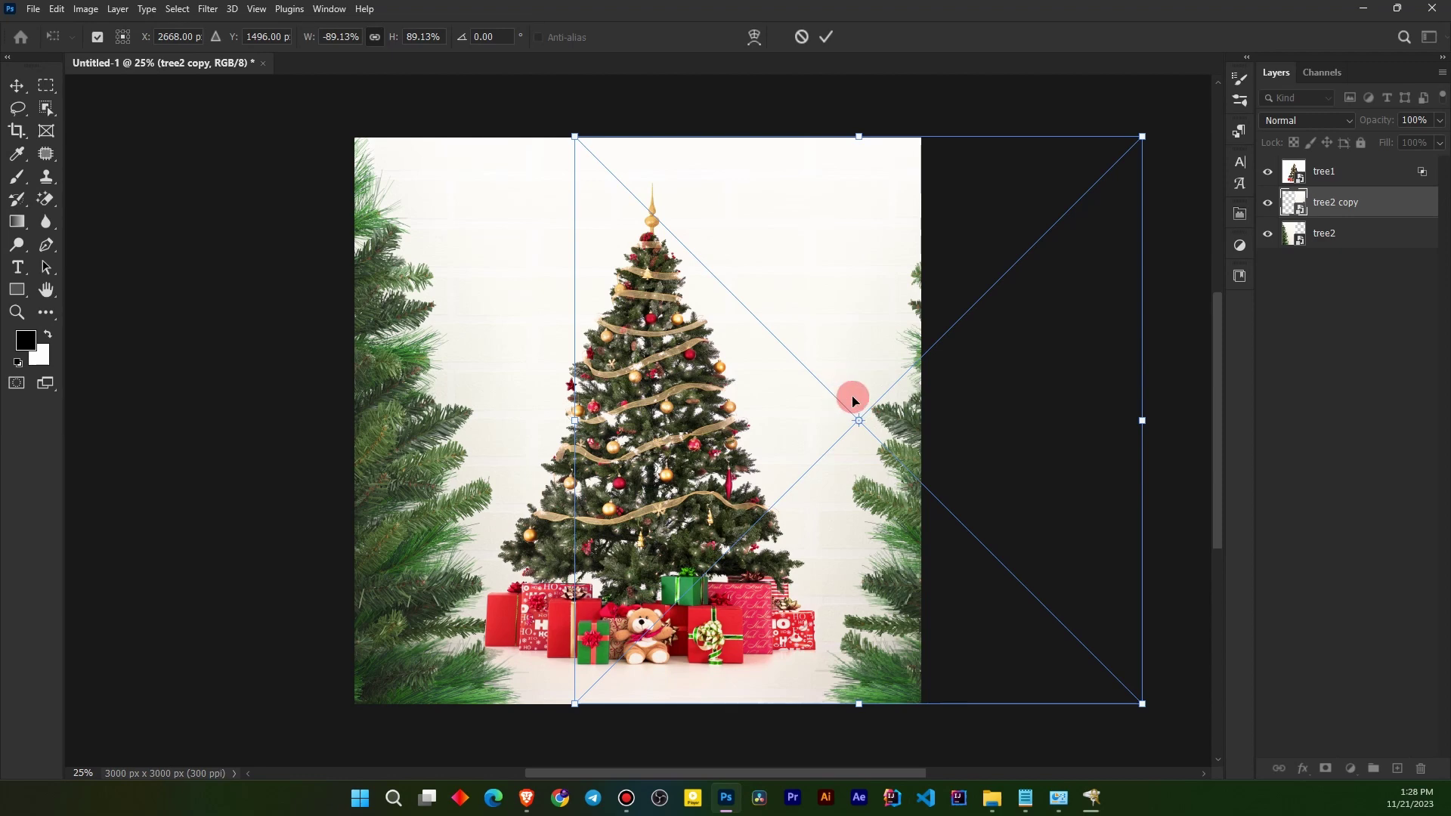
# Move the flipped tree2 copy inward so its branches frame the canvas's right edge, centred at about X 2248 px.
pyautogui.moveTo(962, 330); pyautogui.dragTo(885, 346)
pyautogui.moveTo(1013, 461); pyautogui.dragTo(1023, 461)
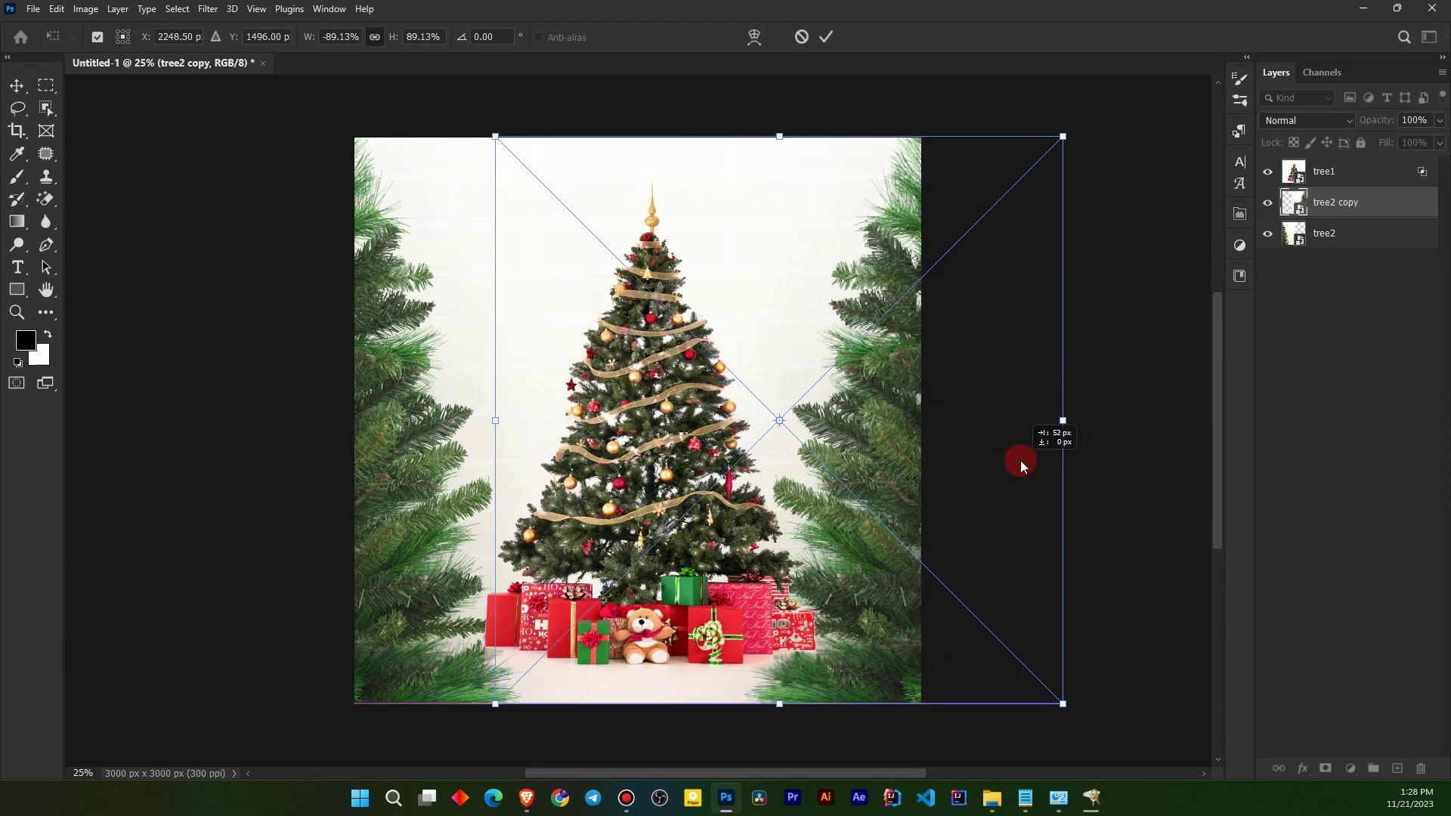
pyautogui.press('Return')
pyautogui.click(1310, 379)
# Scale the tree1 layer down to about 76.44% and centre the Christmas tree between the two side branches.
pyautogui.click(1344, 174)
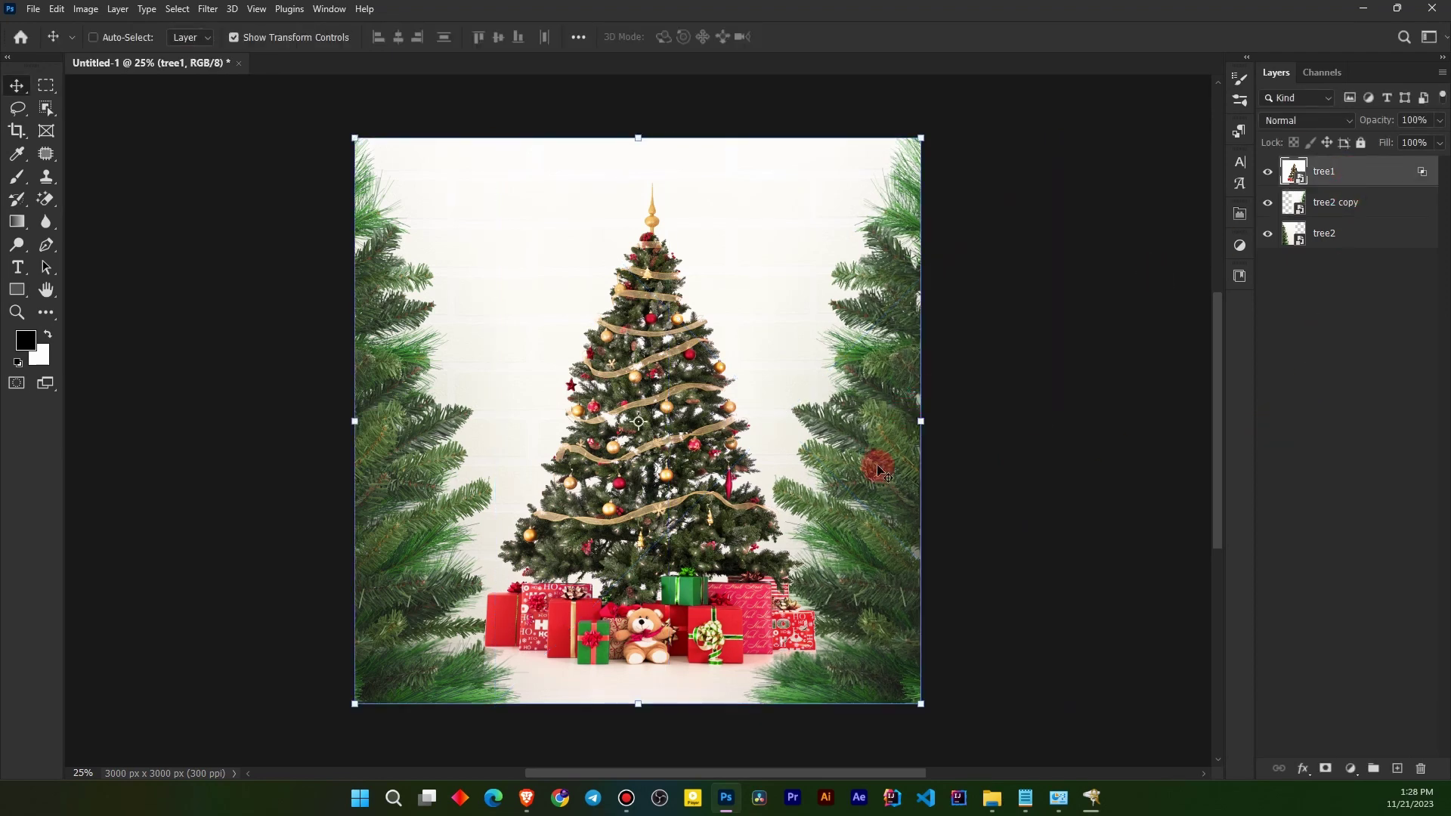
pyautogui.moveTo(914, 709); pyautogui.dragTo(858, 656)
pyautogui.moveTo(650, 504); pyautogui.dragTo(643, 502)
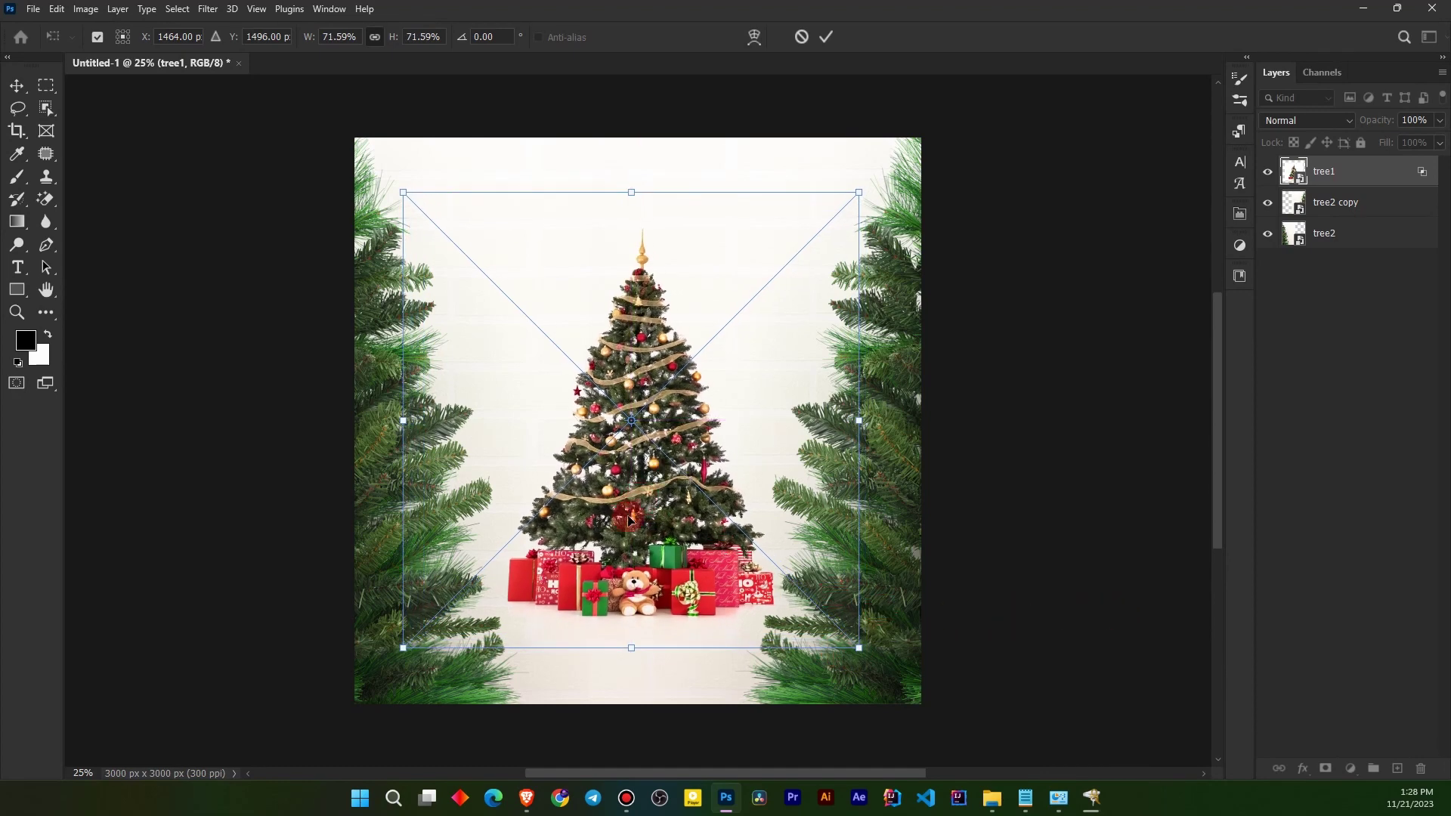
pyautogui.moveTo(628, 647); pyautogui.dragTo(631, 657)
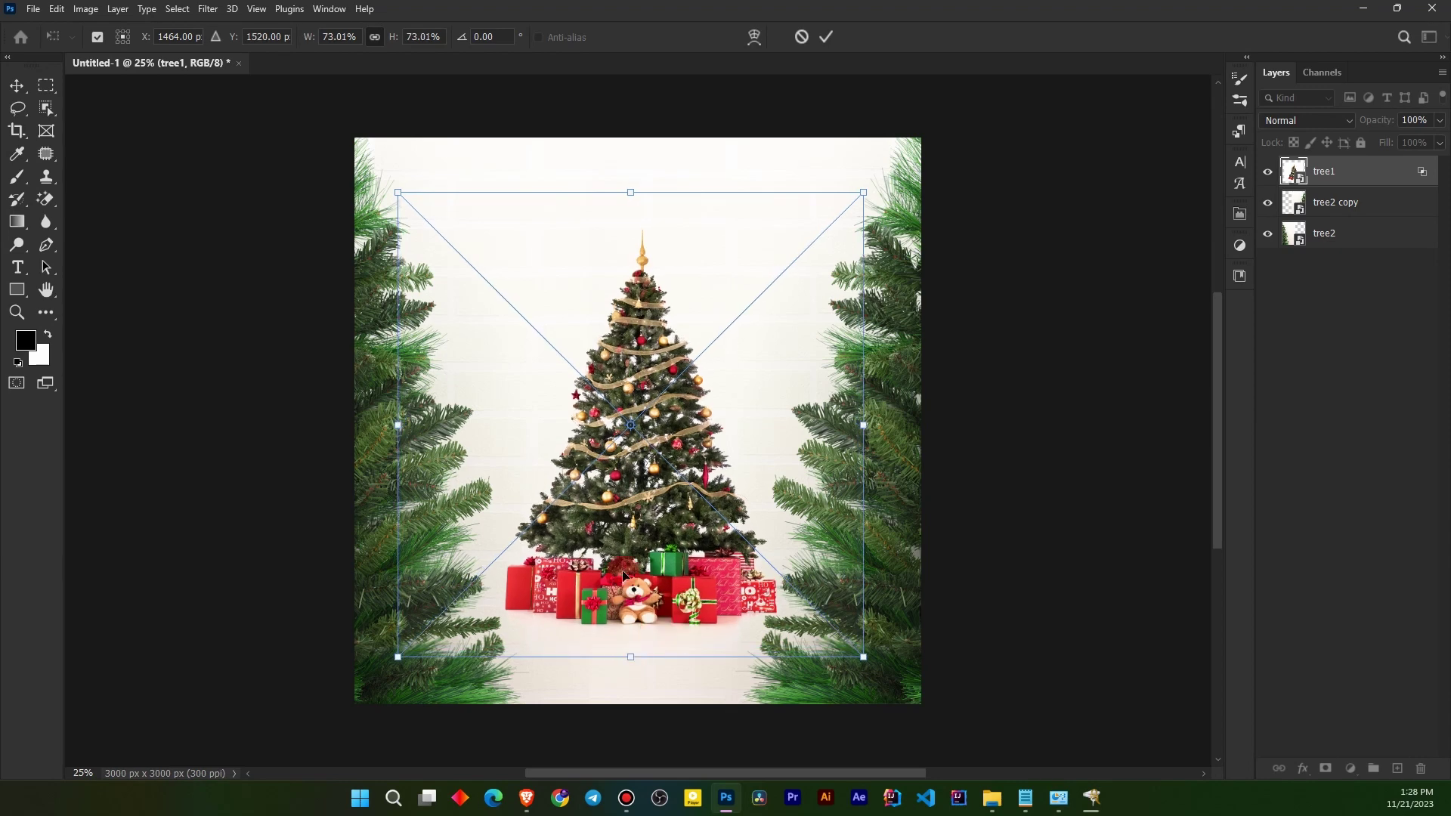
pyautogui.moveTo(631, 200); pyautogui.dragTo(631, 171)
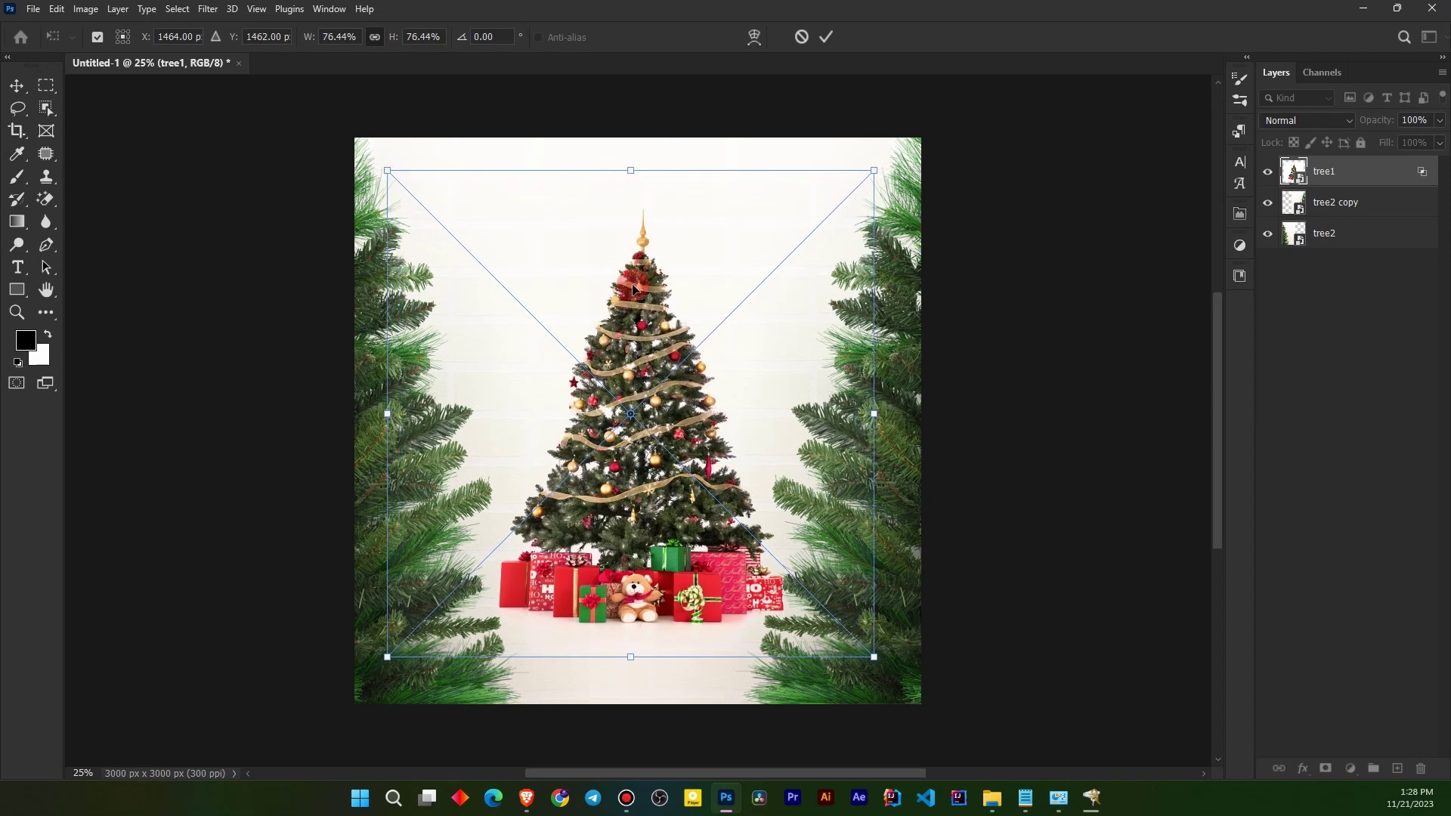
pyautogui.moveTo(635, 276); pyautogui.dragTo(627, 284)
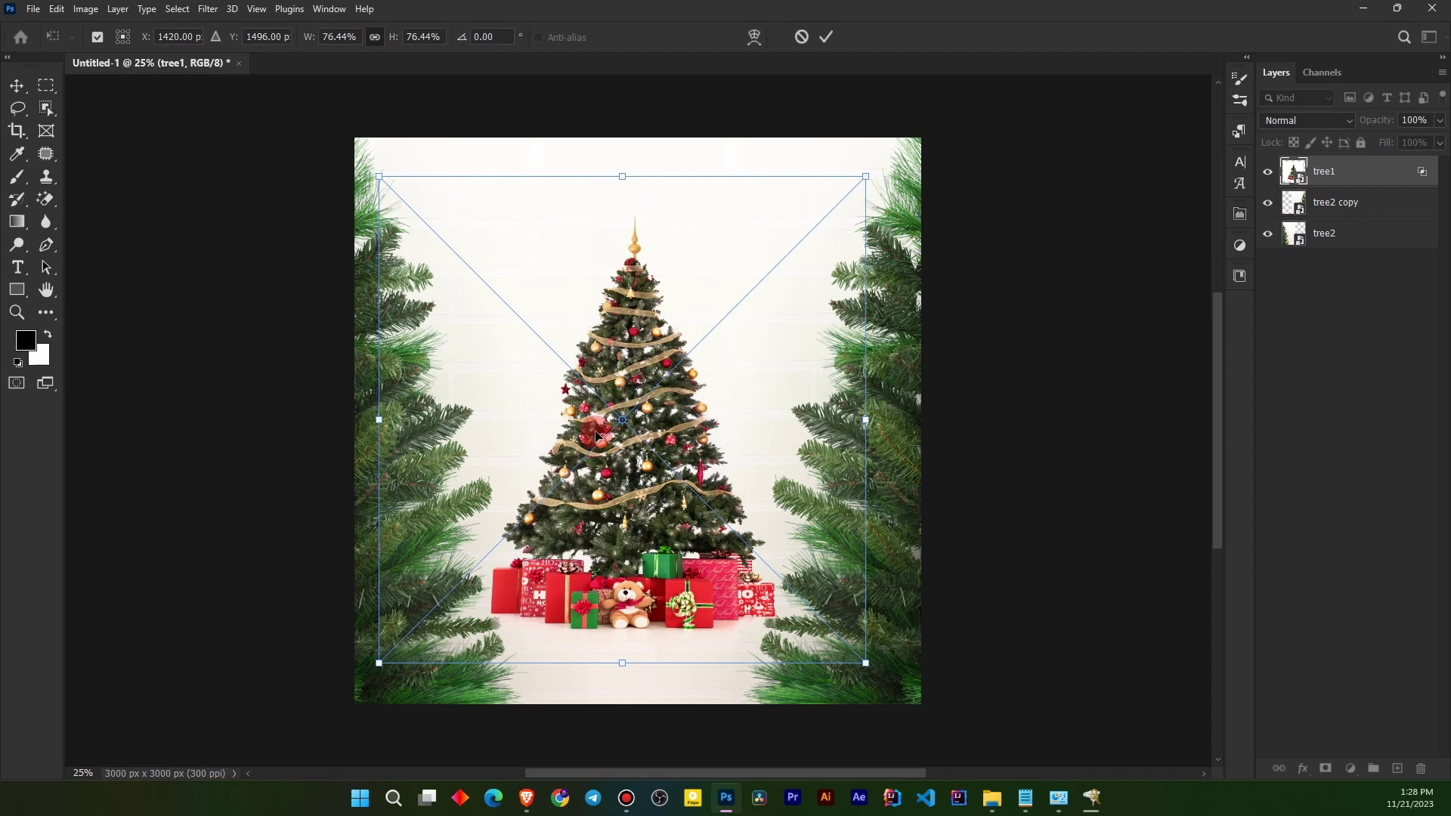
pyautogui.moveTo(597, 435); pyautogui.dragTo(603, 435)
pyautogui.press('Return')
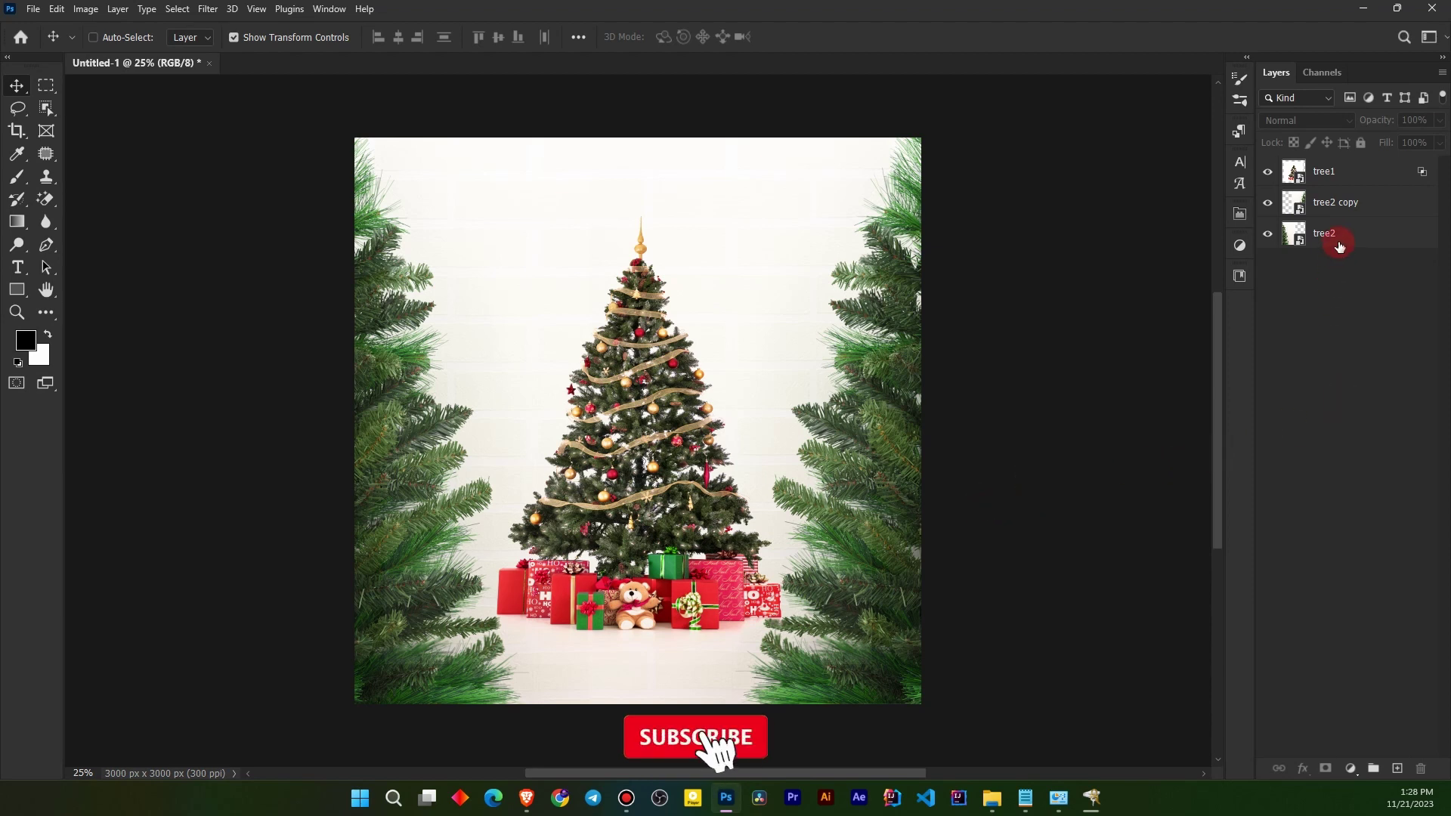
# Add a horizontal text layer reading "MERRY CHRISTMAS" between the tree1 and tree2 copy layers.
pyautogui.click(1337, 212)
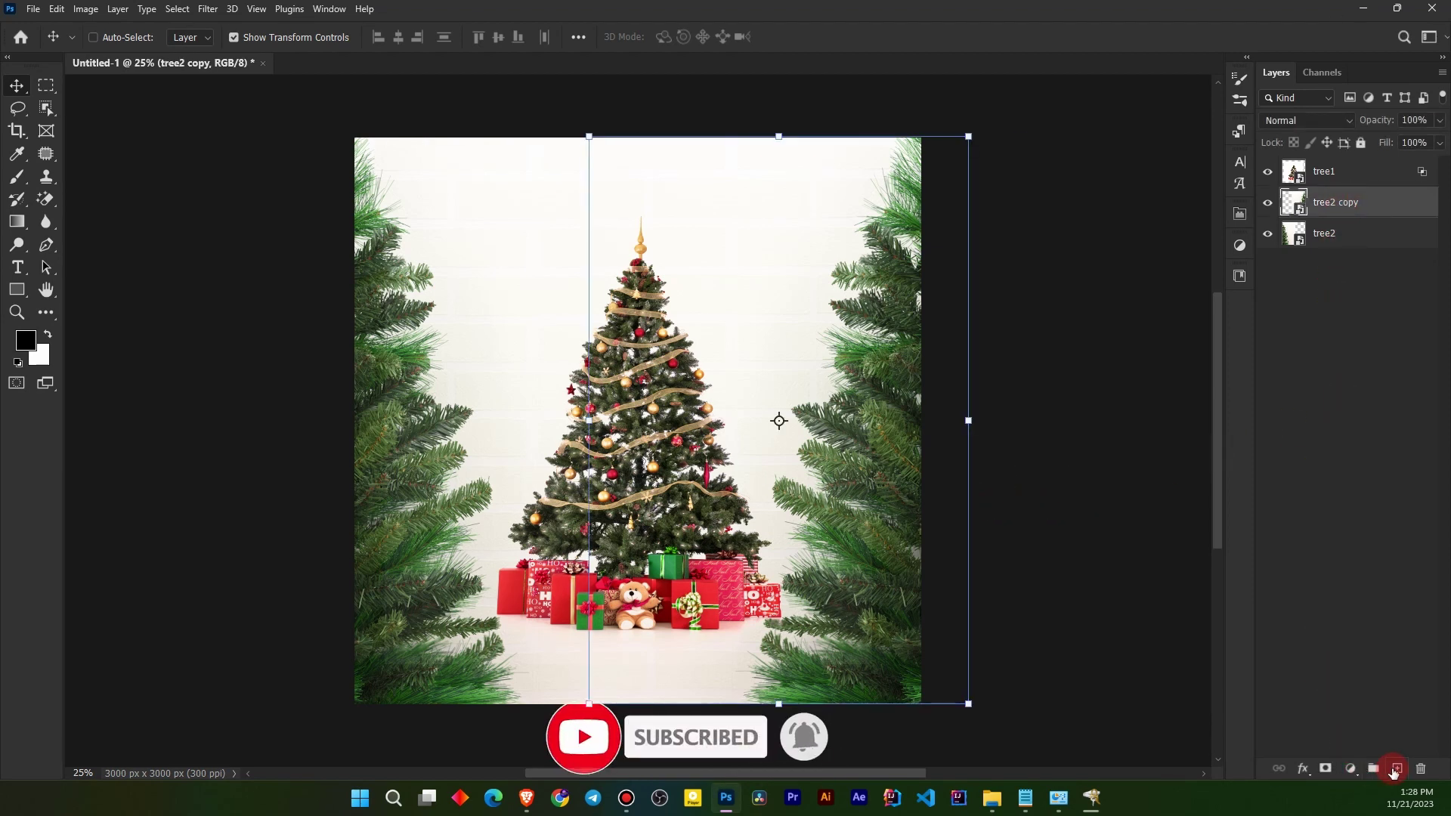
pyautogui.click(1395, 769)
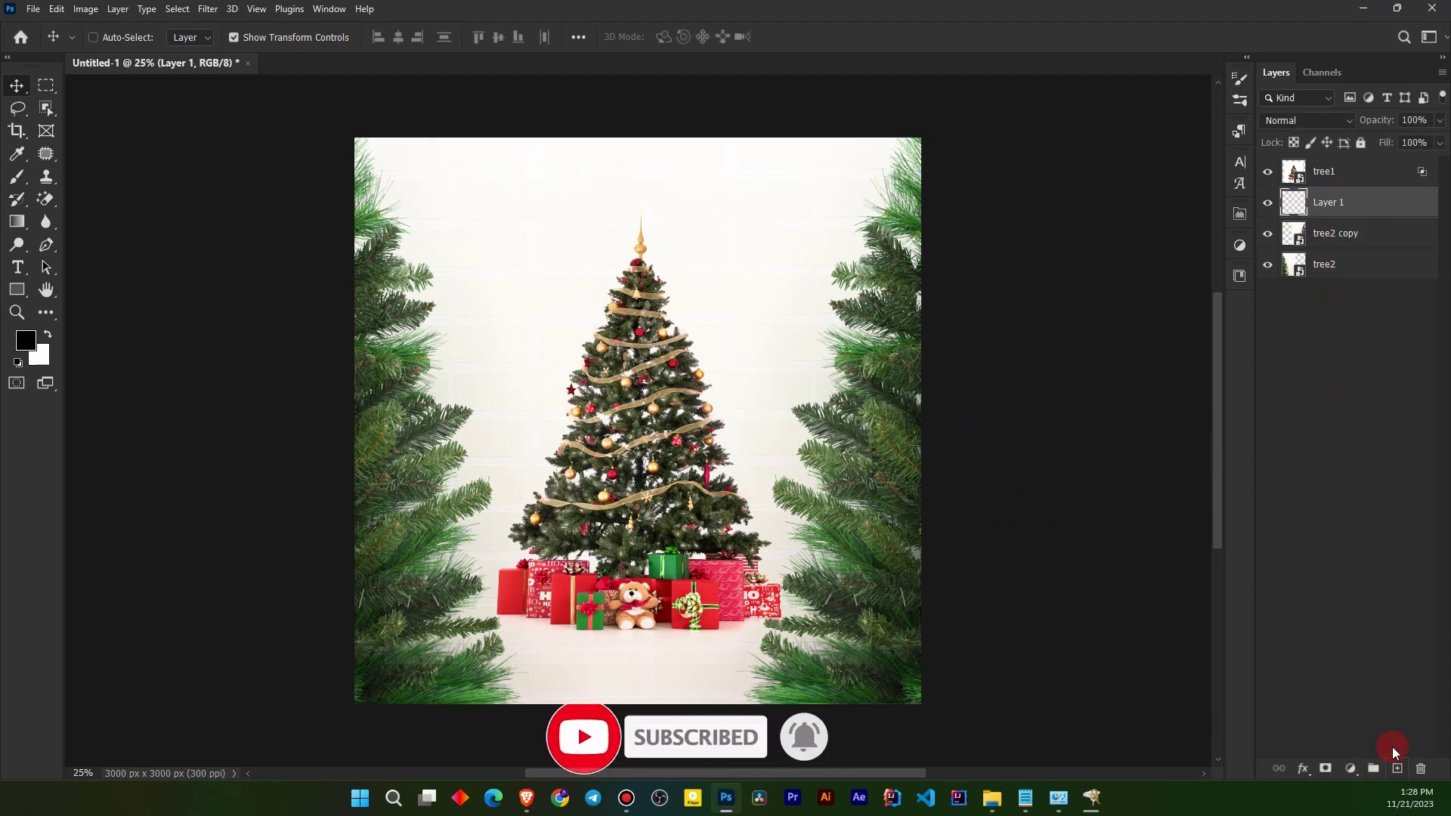
pyautogui.click(18, 267)
pyautogui.click(94, 266)
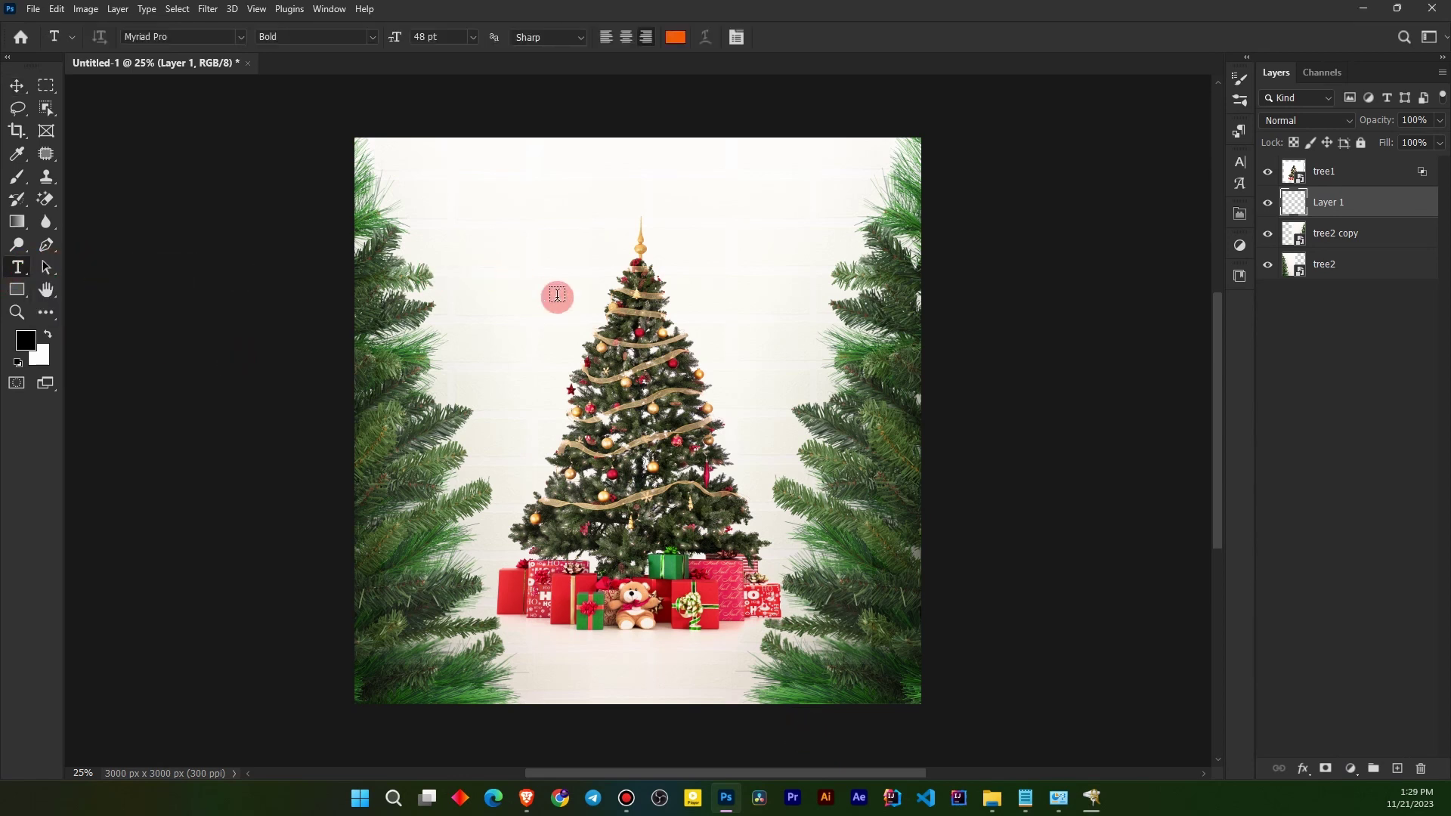
pyautogui.click(554, 233)
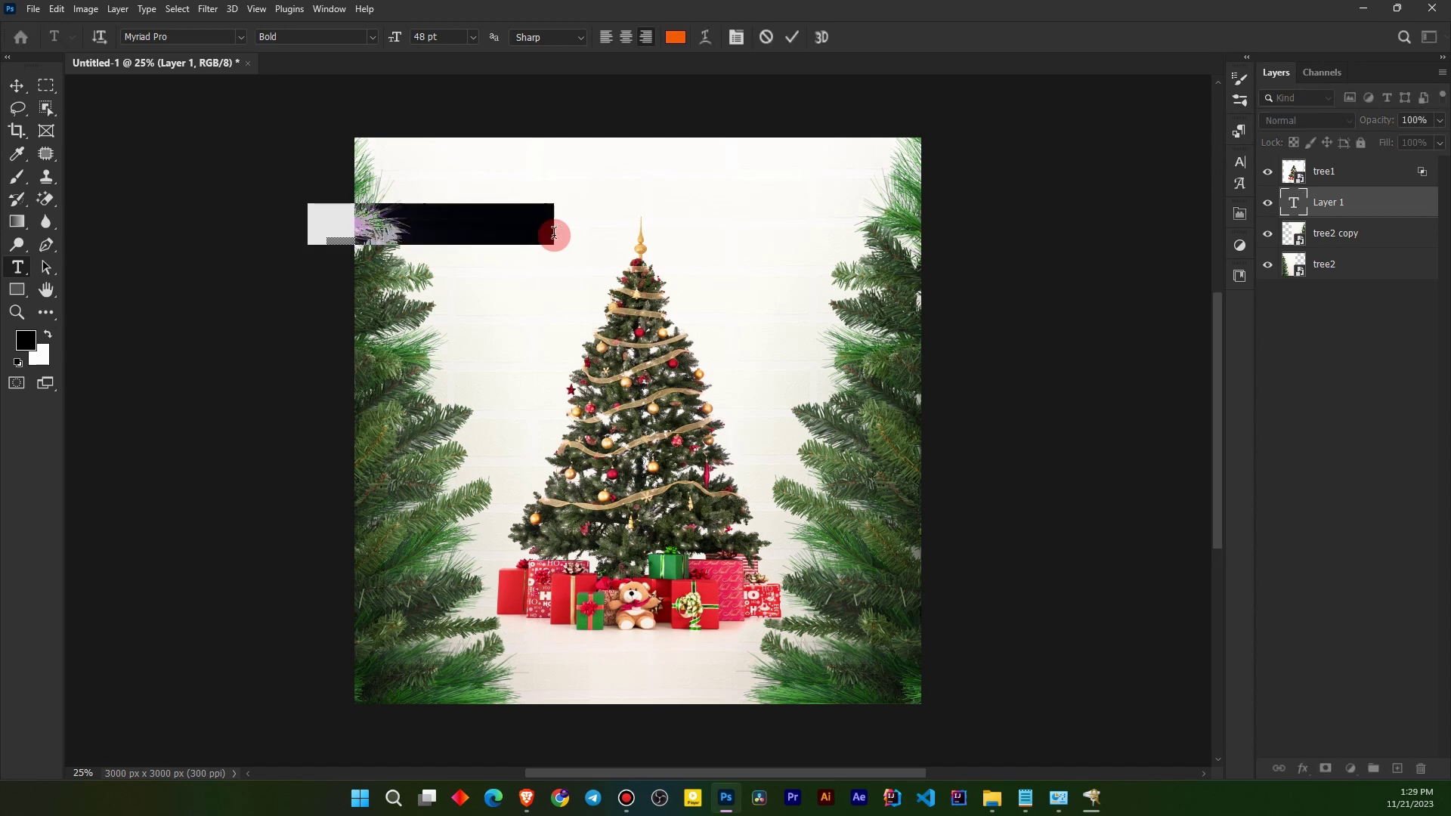
pyautogui.write('ME')
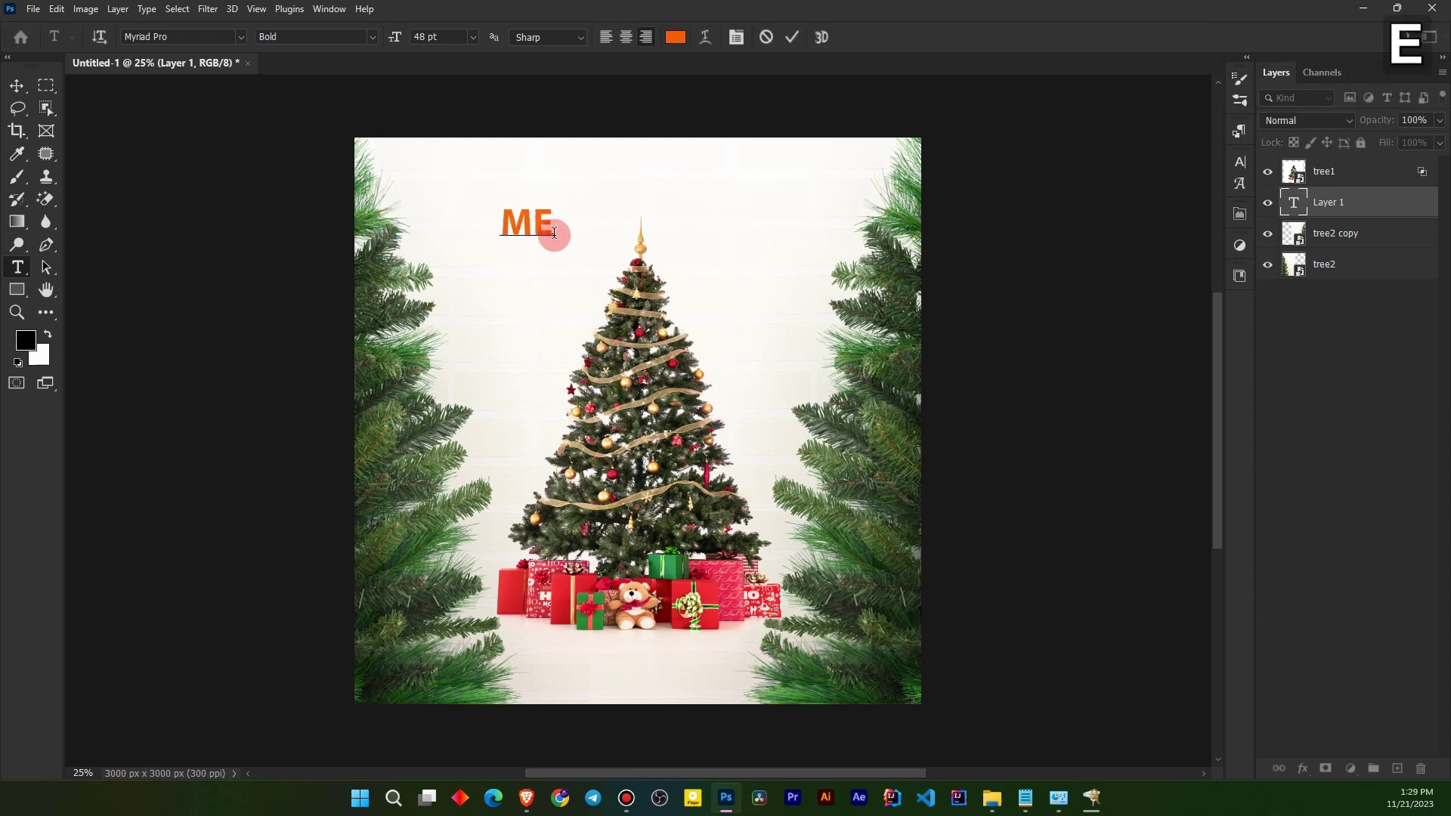
pyautogui.write('RRY')
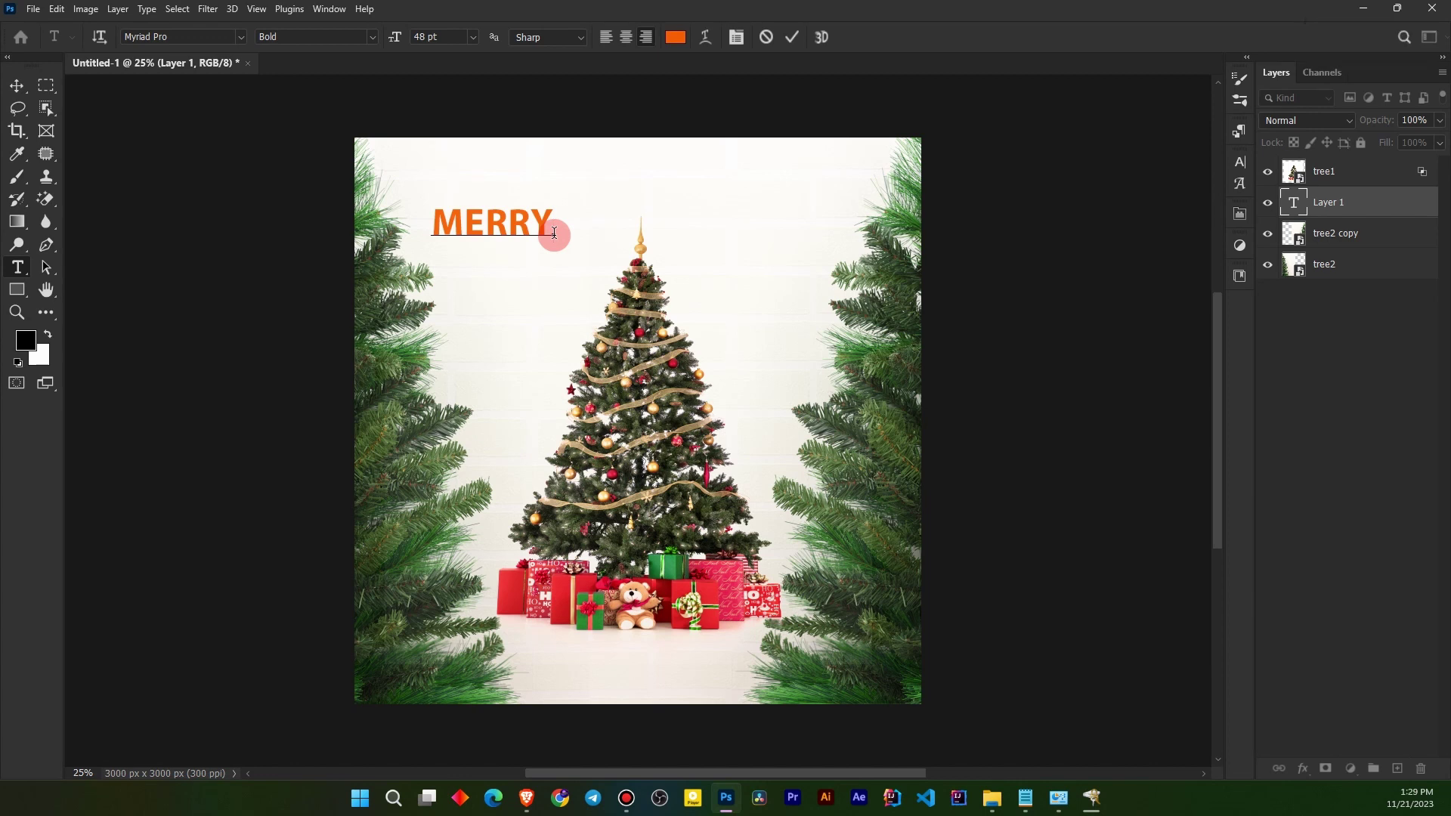
pyautogui.write(' C')
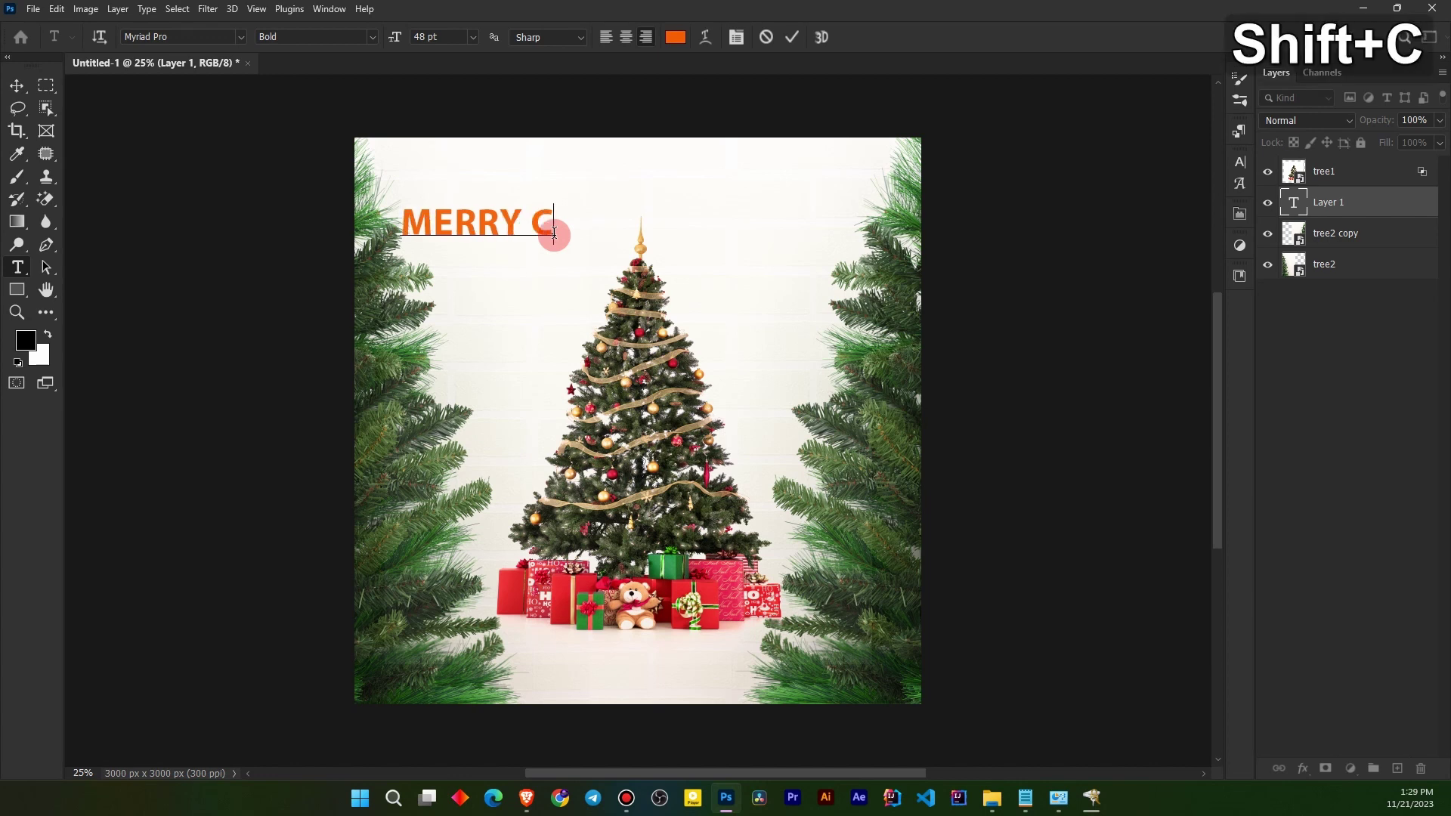
pyautogui.write('H')
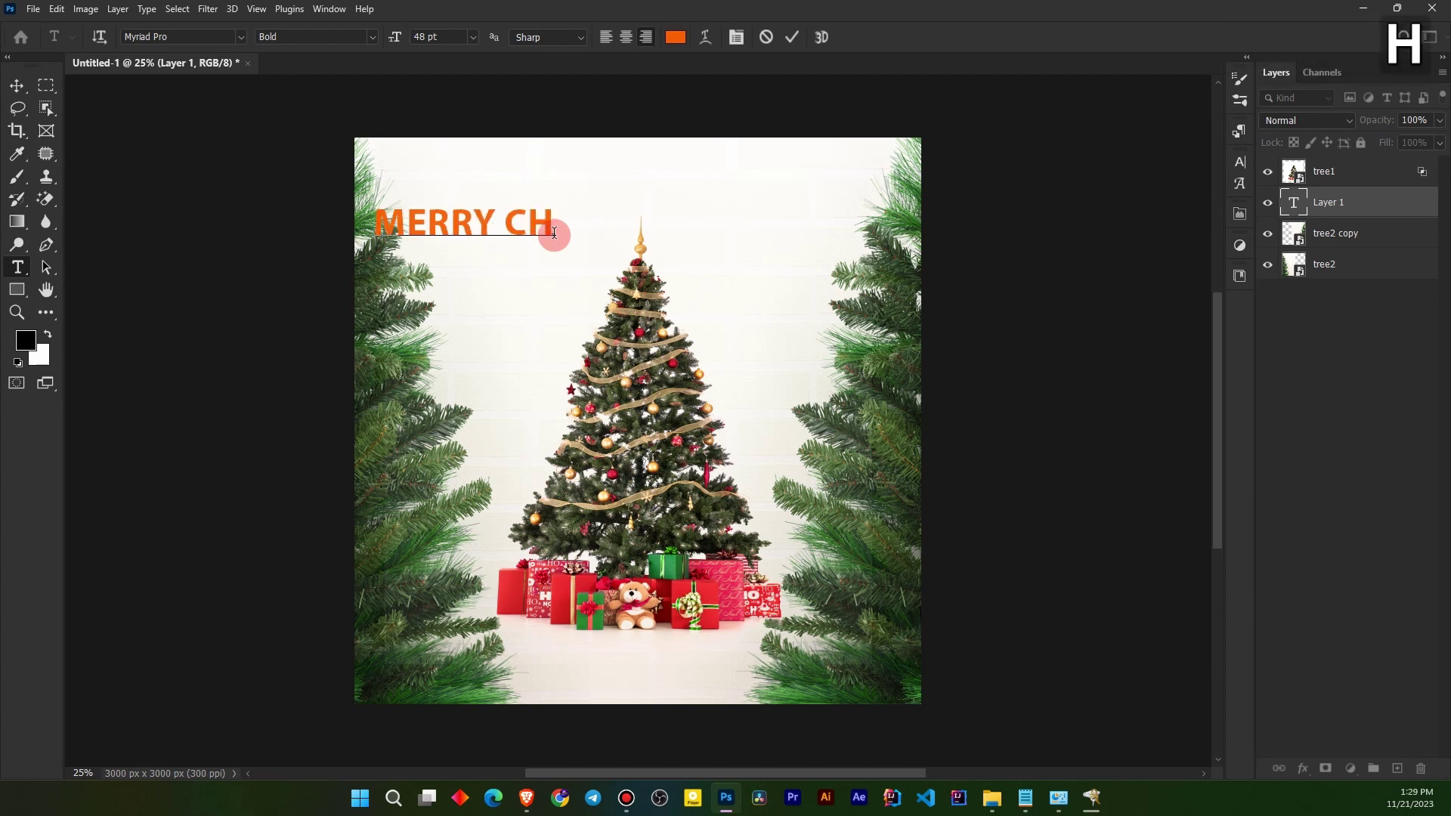
pyautogui.write('RI')
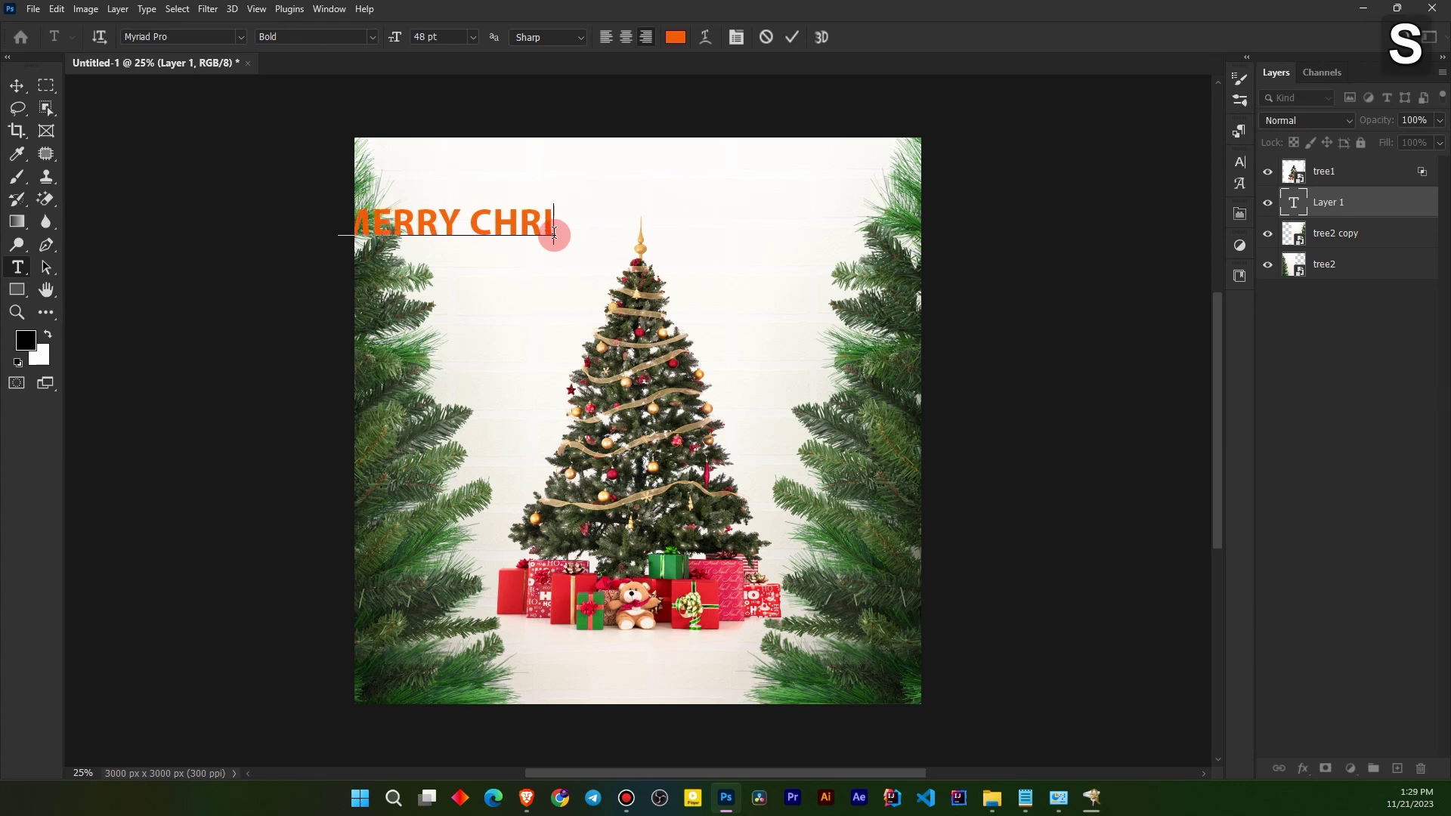
pyautogui.write('STMA')
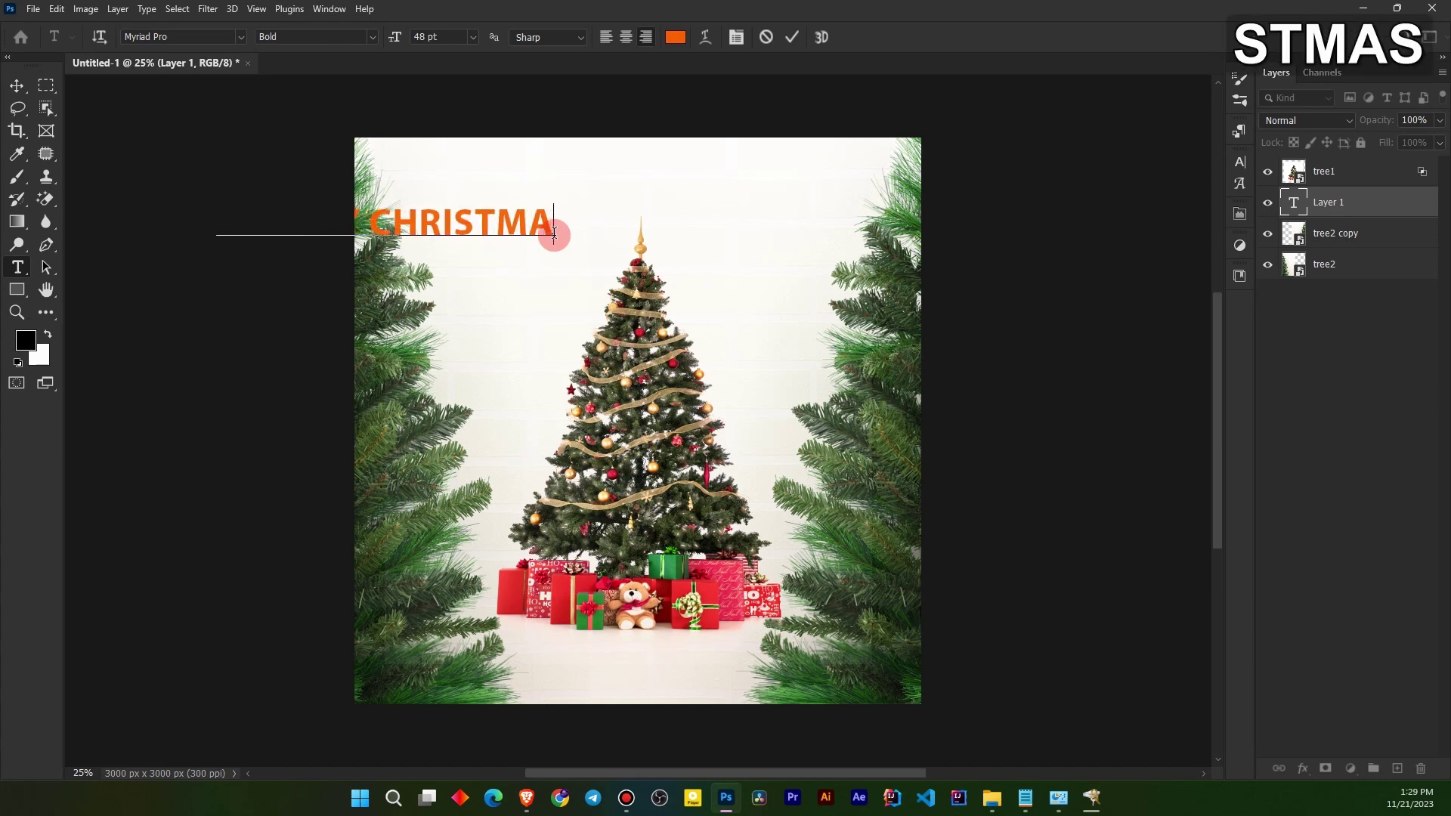
pyautogui.write('S')
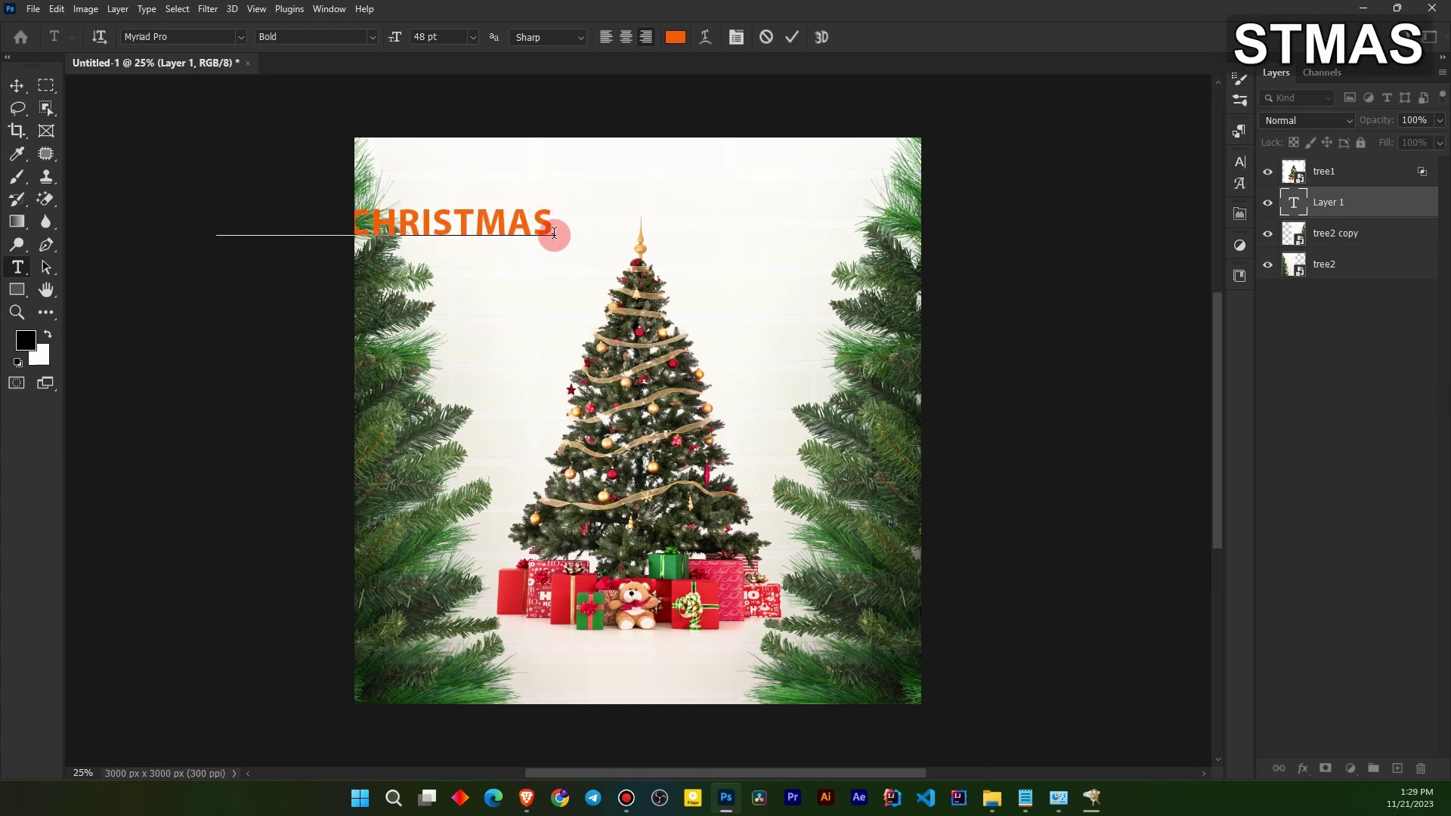
pyautogui.click(796, 37)
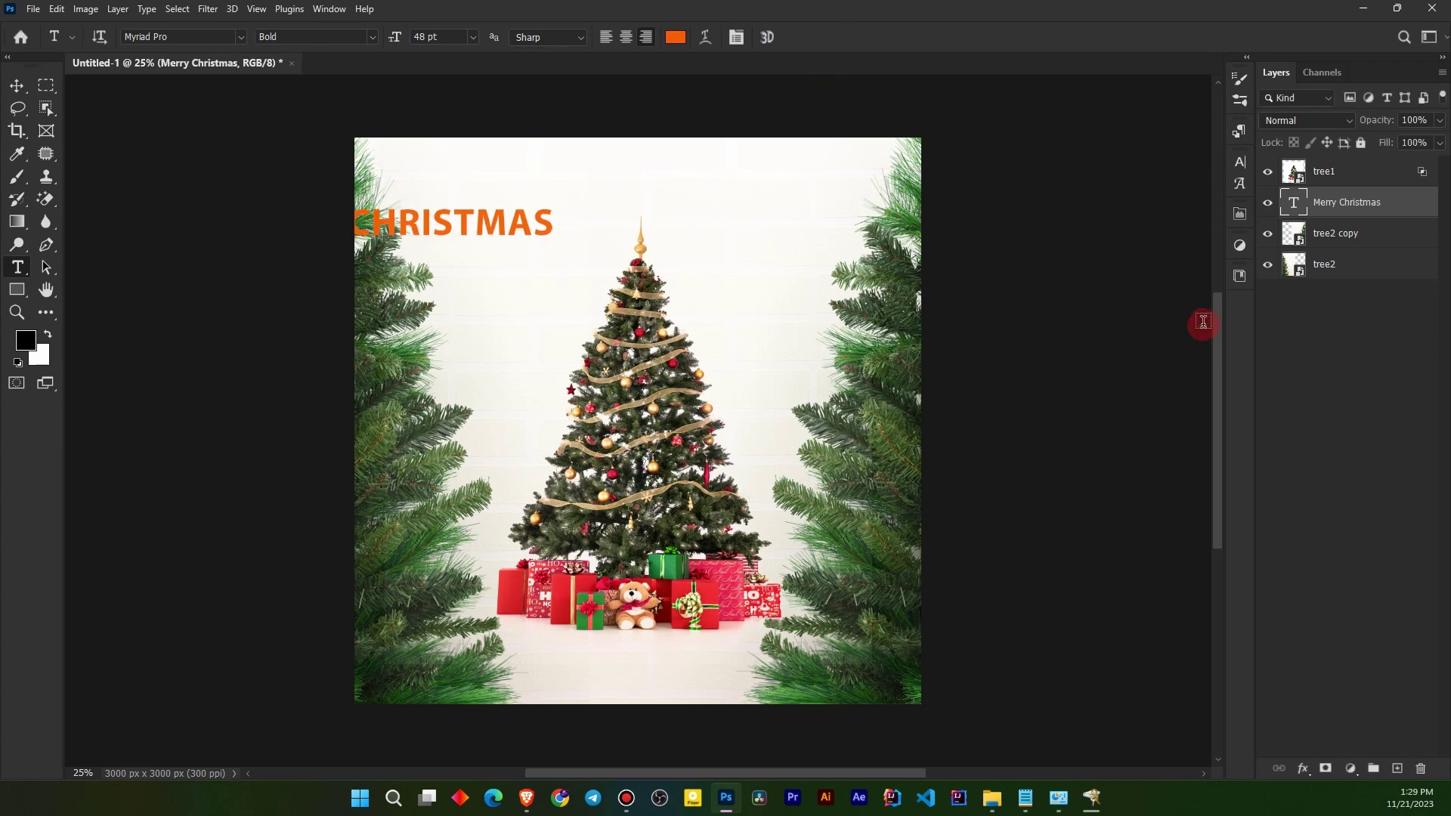
# Move the Merry Christmas text to the upper middle of the canvas, at the tip of the Christmas tree.
pyautogui.click(1323, 210)
pyautogui.click(17, 86)
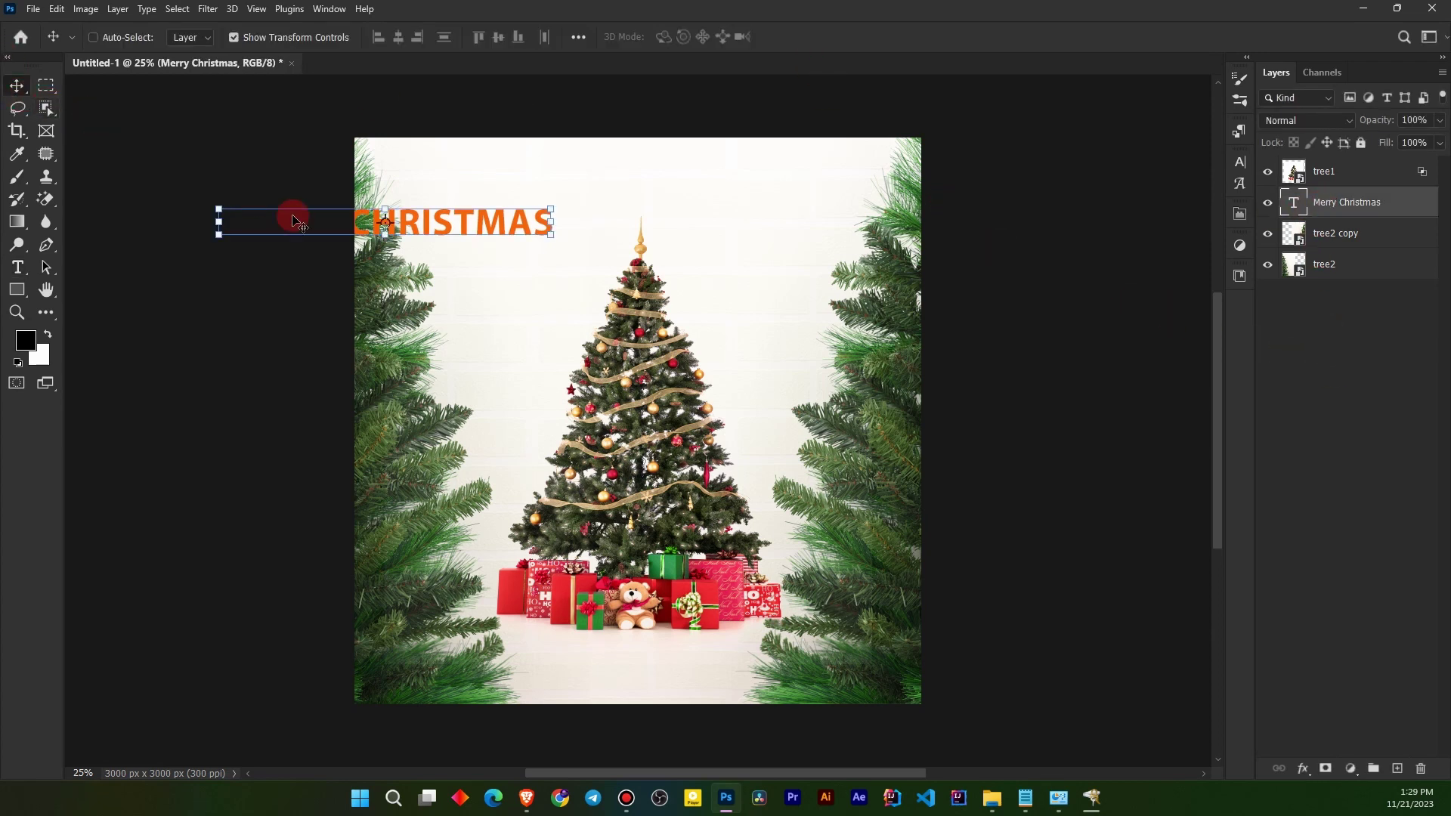
pyautogui.moveTo(293, 218); pyautogui.dragTo(645, 215)
# Break the Merry Christmas text before CHRISTMAS to form two lines, and centre-align the CHRISTMAS line.
pyautogui.doubleClick(1294, 202)
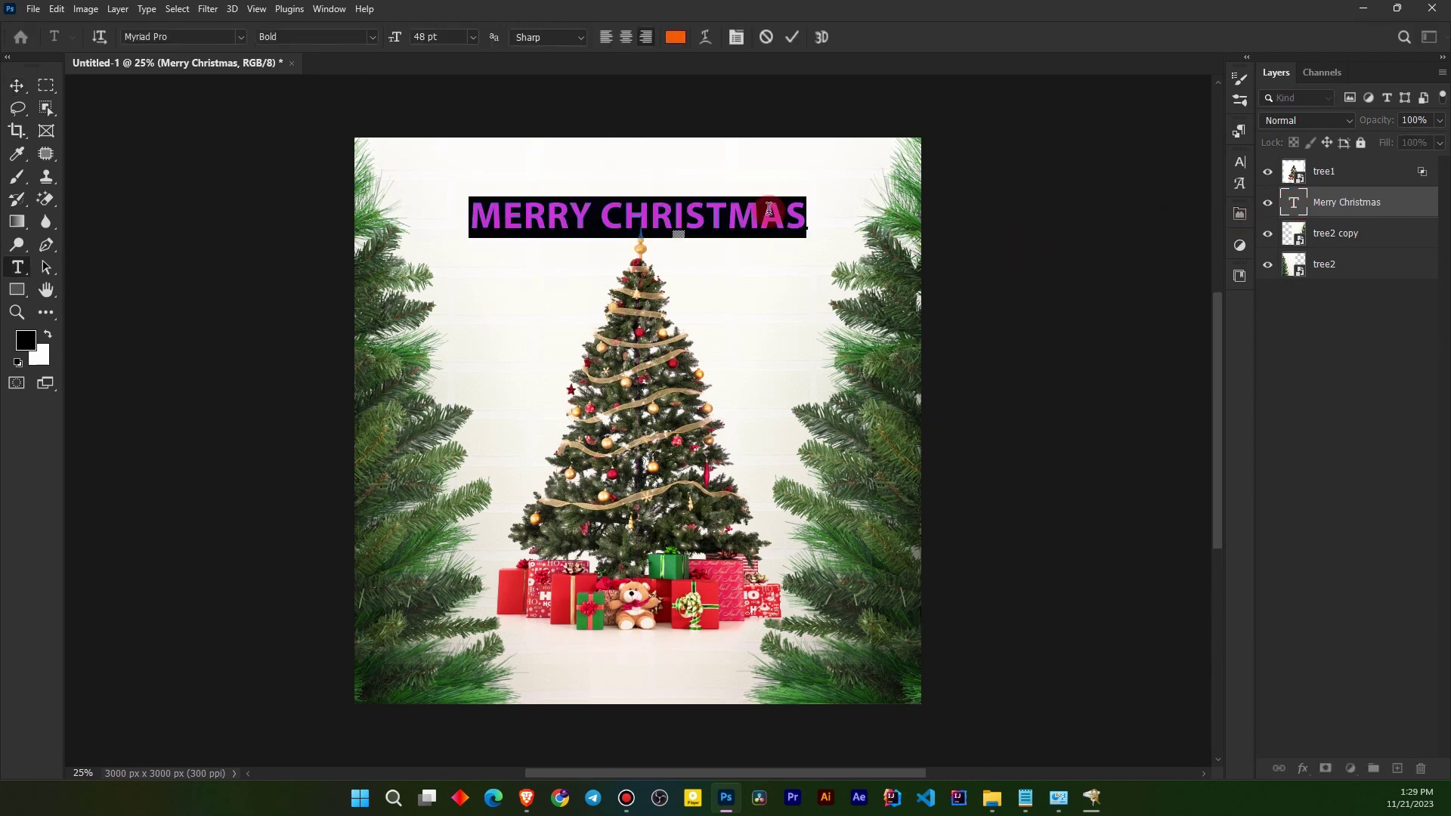
pyautogui.click(601, 214)
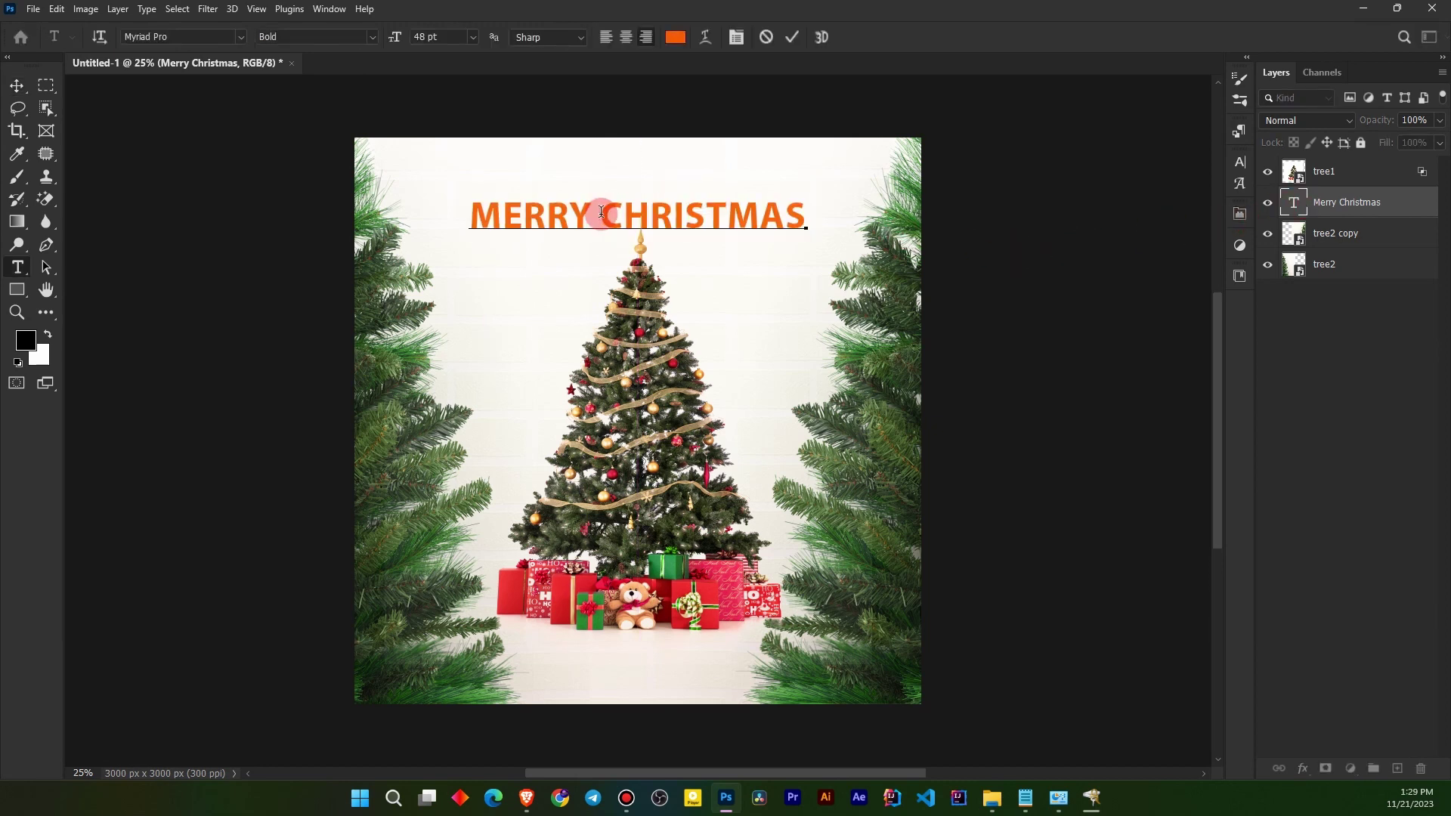
pyautogui.press('Return')
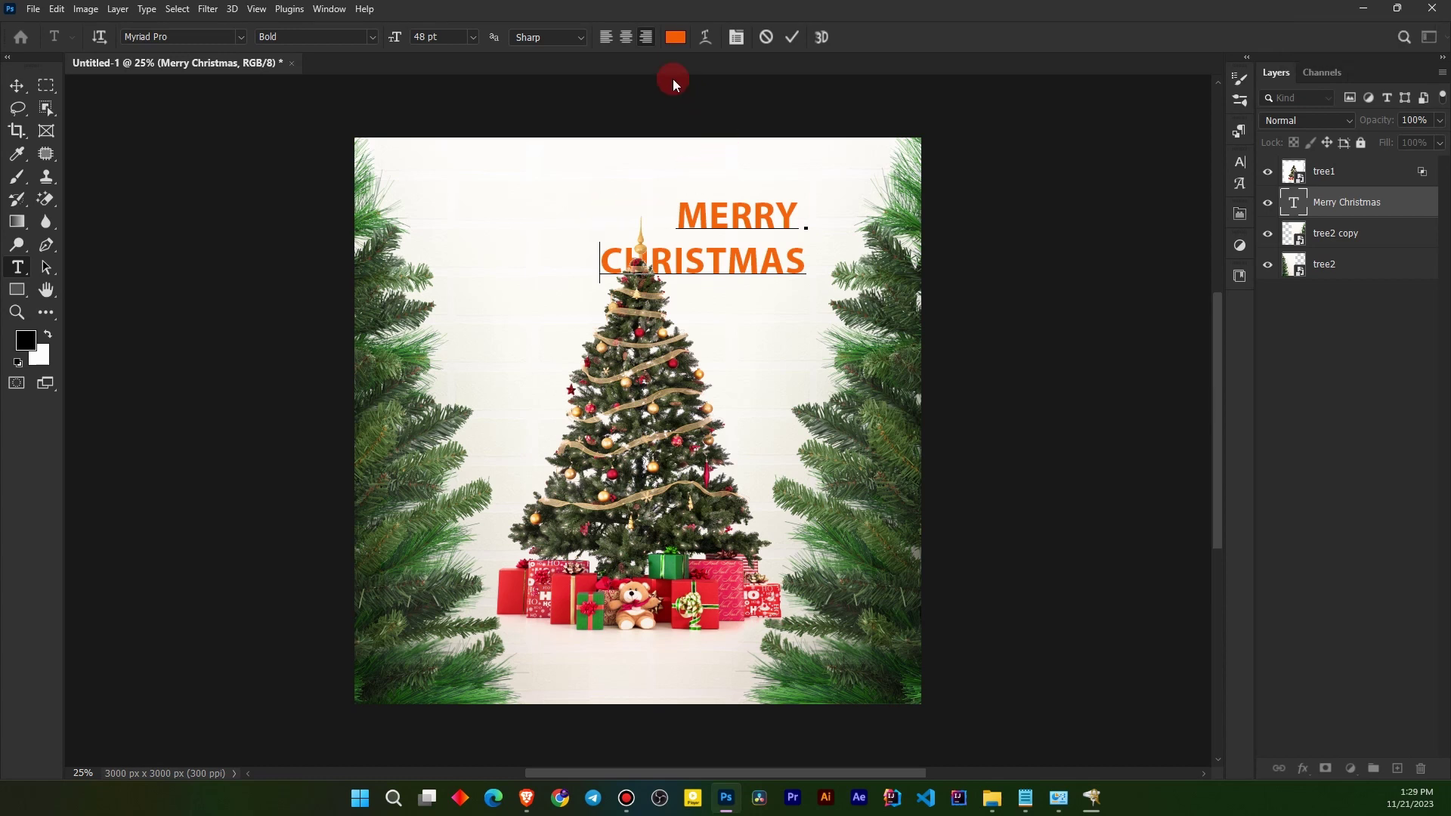
pyautogui.click(615, 35)
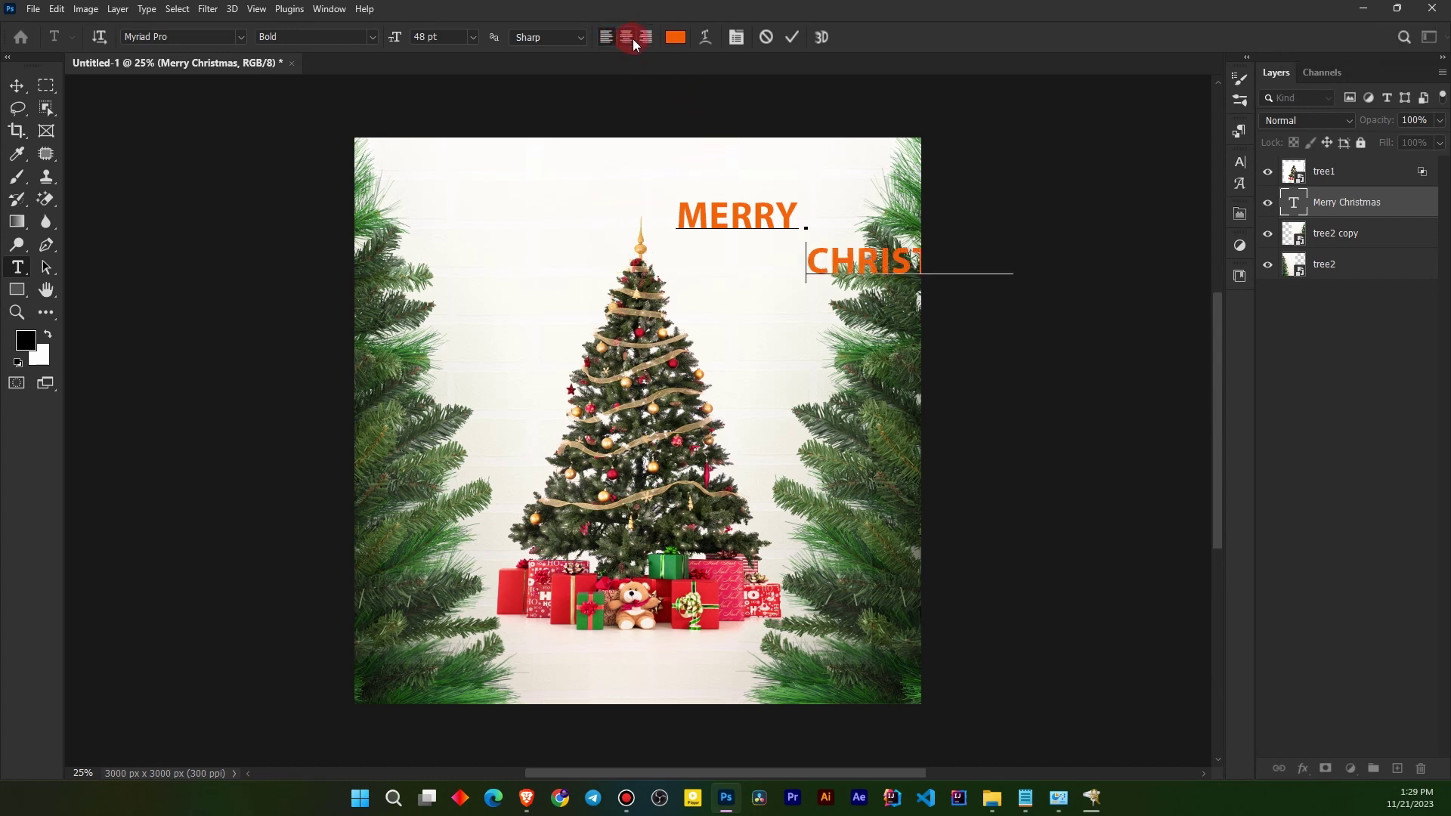
pyautogui.click(631, 39)
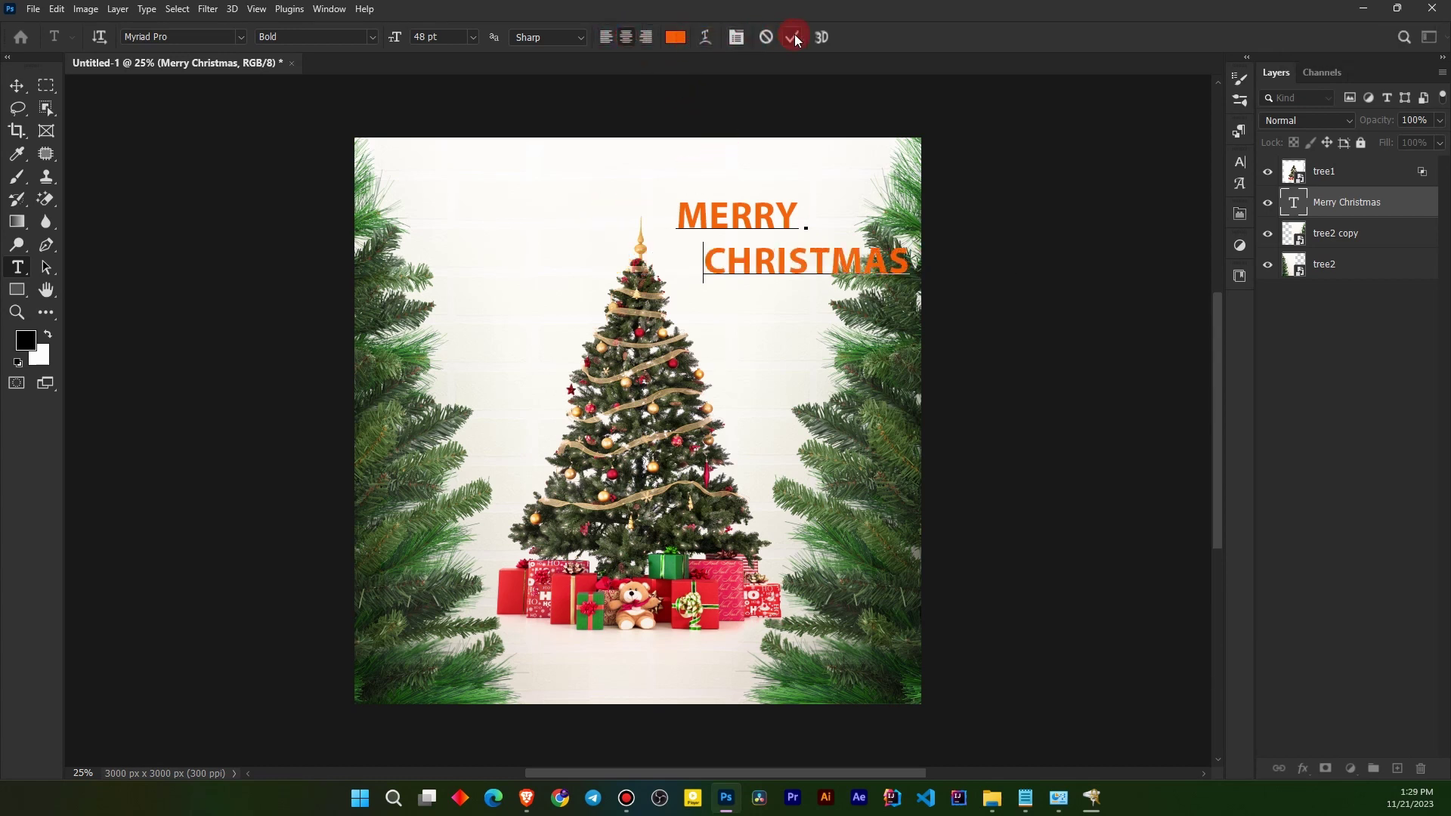
pyautogui.click(849, 145)
pyautogui.press('v')
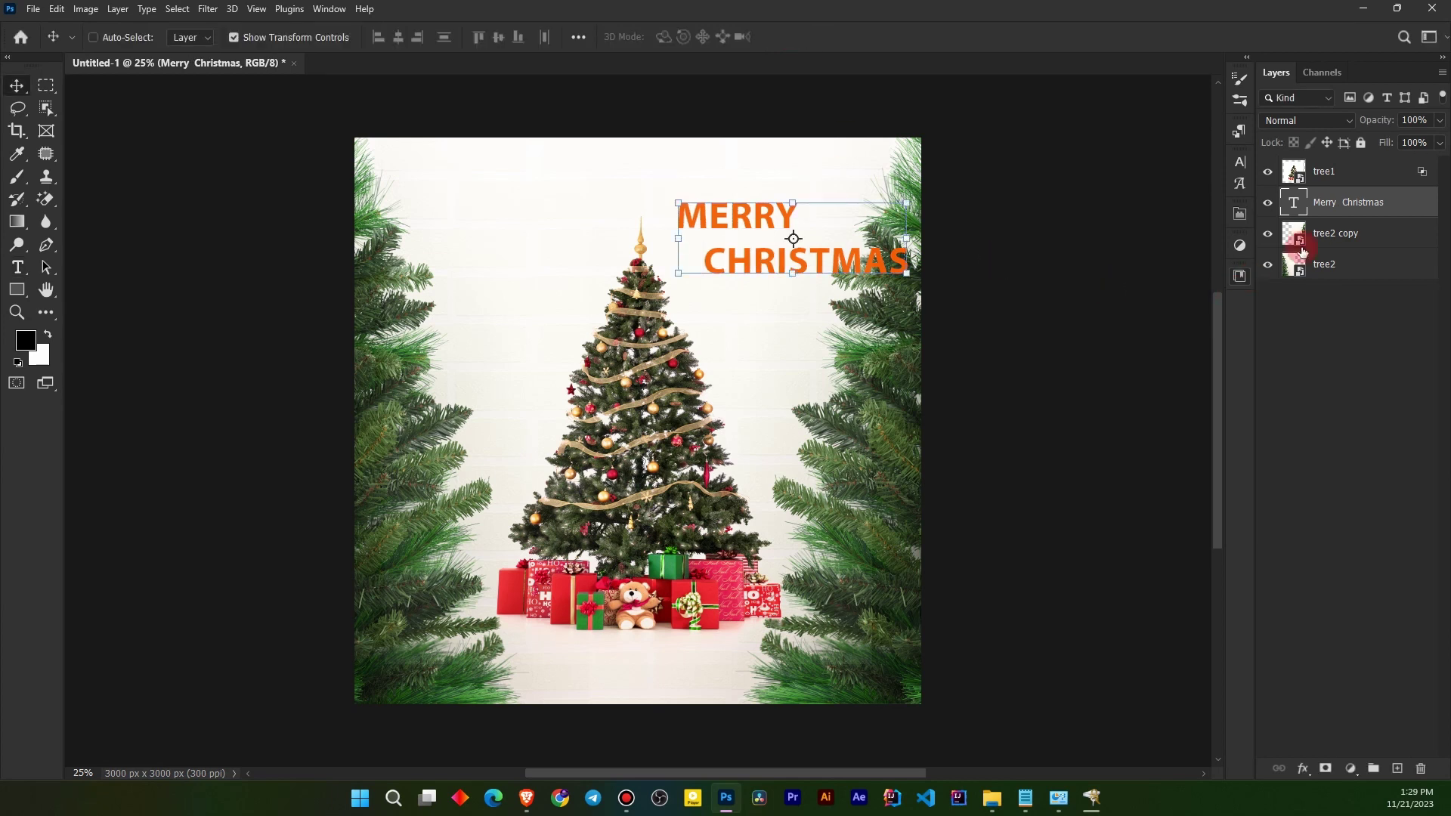
# Centre-align all of the headline text so MERRY sits centred above CHRISTMAS, and commit the edit.
pyautogui.doubleClick(1295, 202)
pyautogui.click(626, 37)
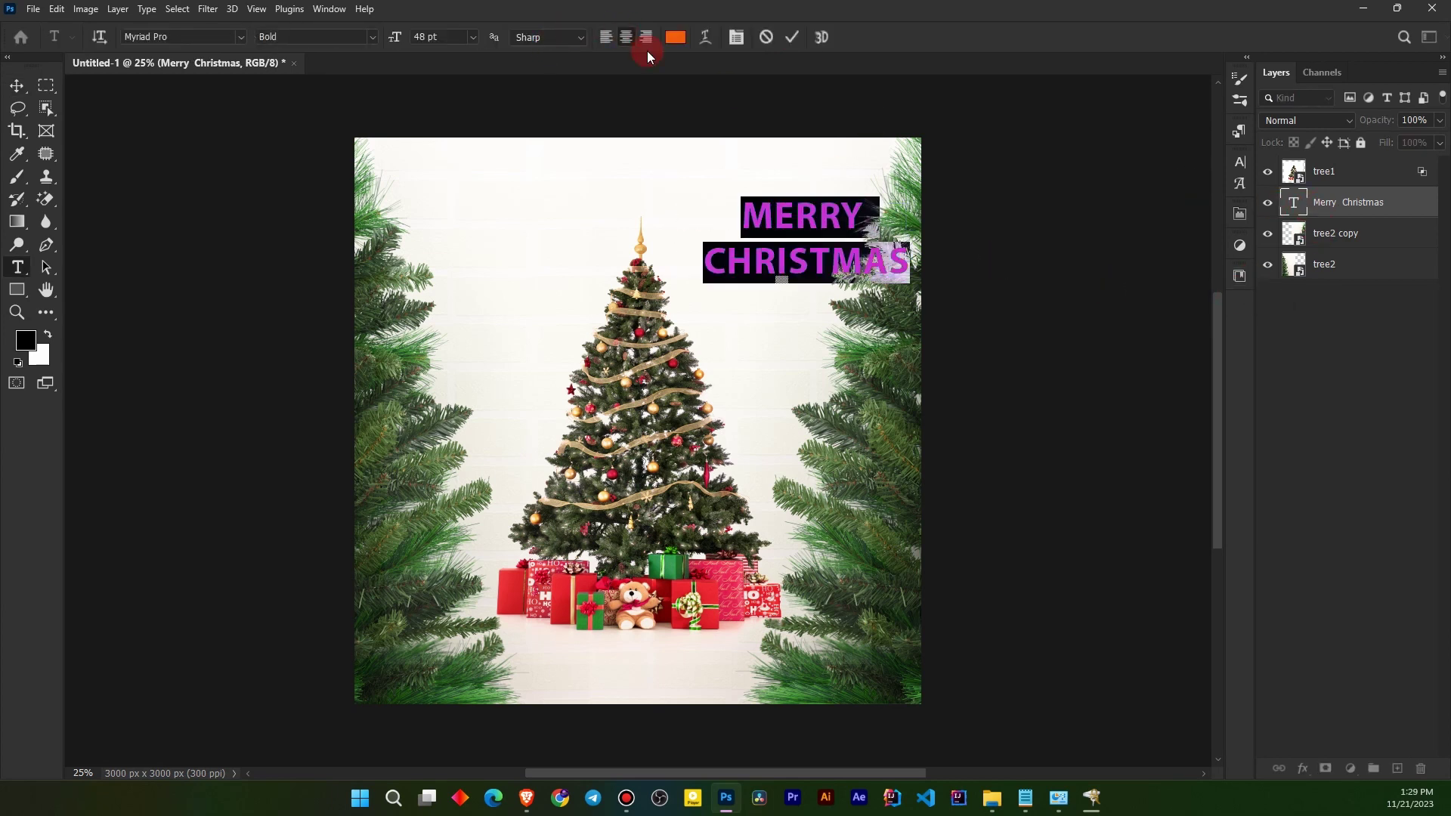
pyautogui.click(795, 37)
pyautogui.press('v')
pyautogui.click(1353, 324)
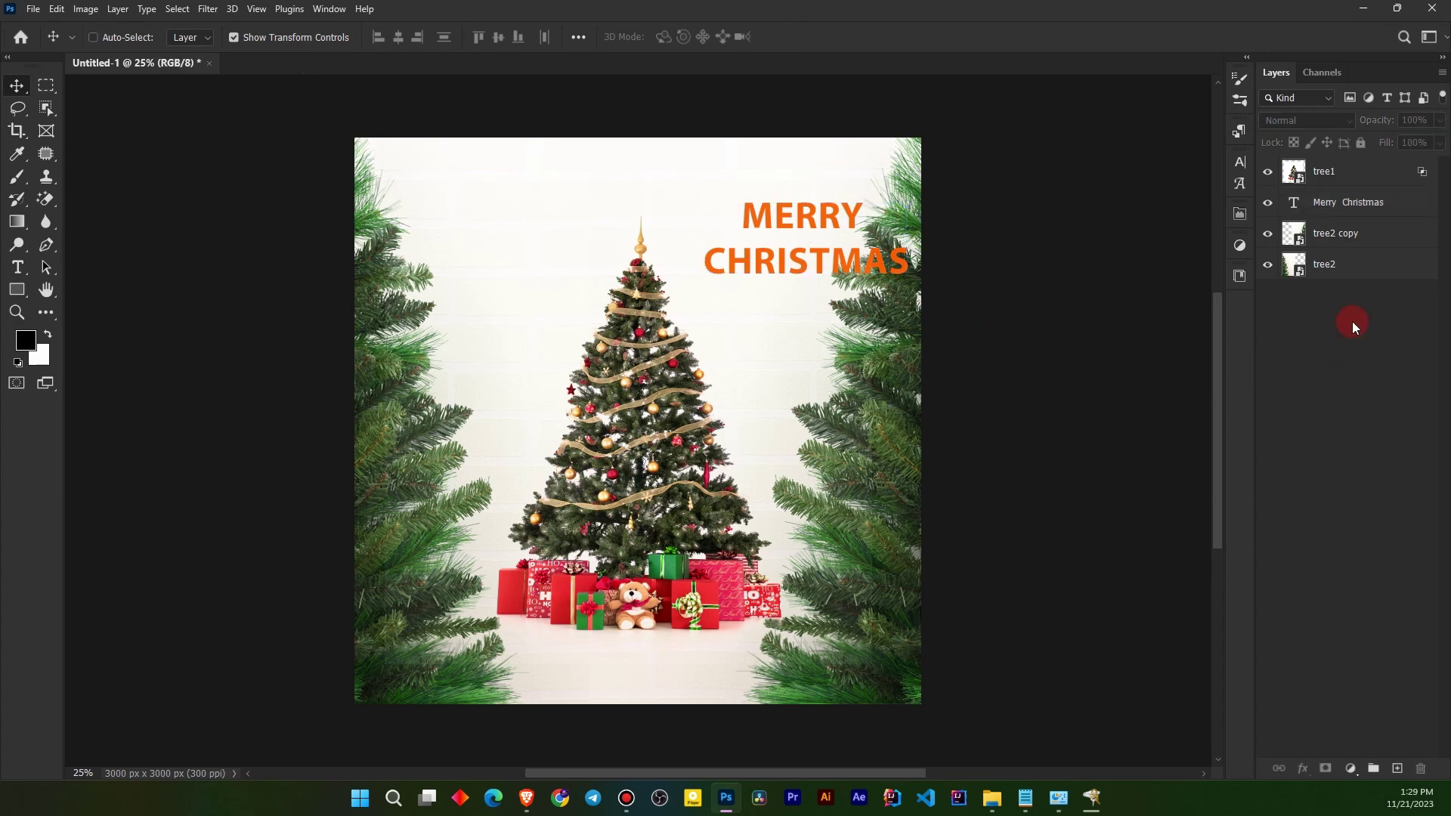
# Set the colour of the whole Merry Christmas text to white.
pyautogui.click(1335, 192)
pyautogui.click(1295, 202)
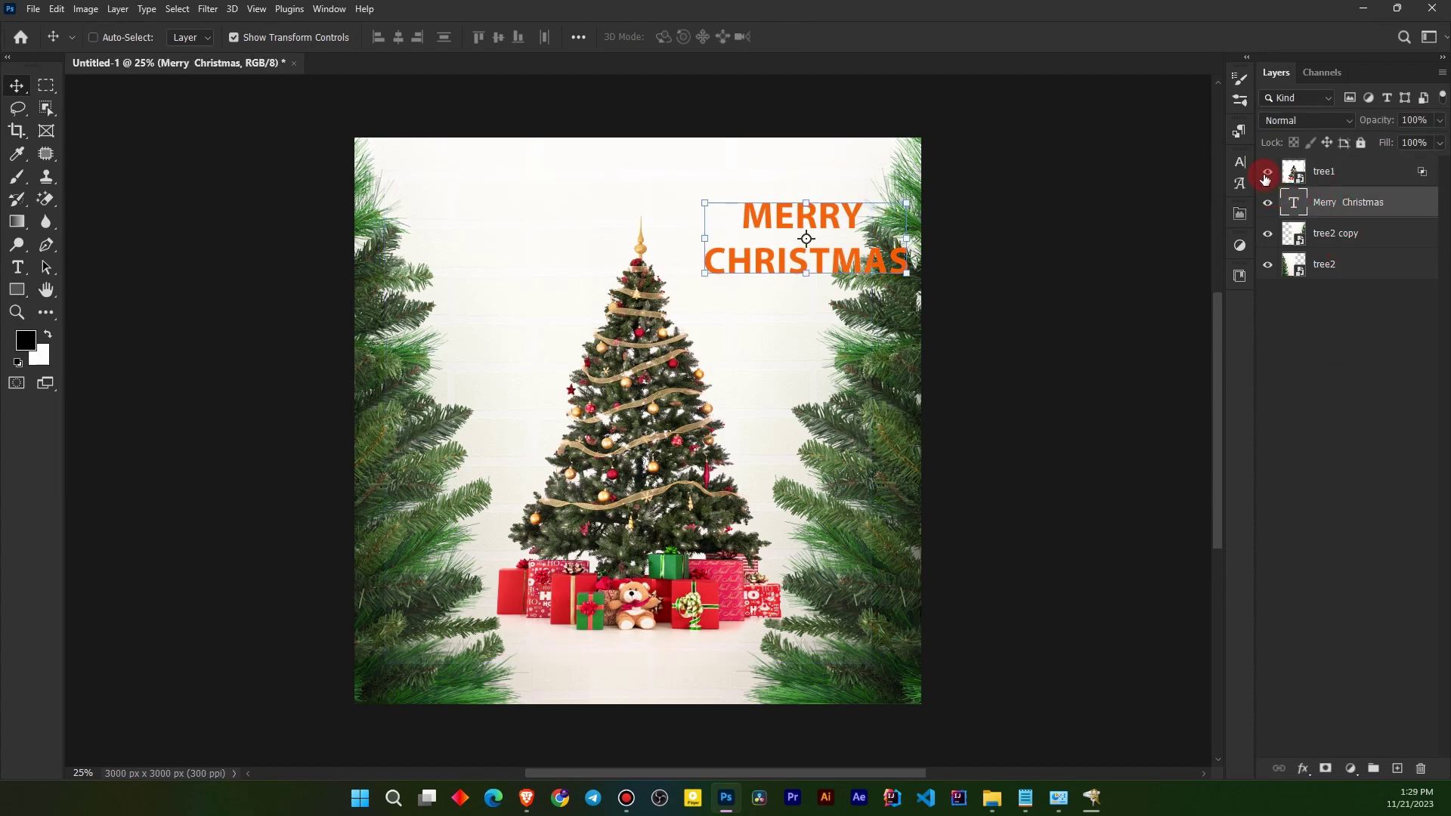
pyautogui.click(1240, 168)
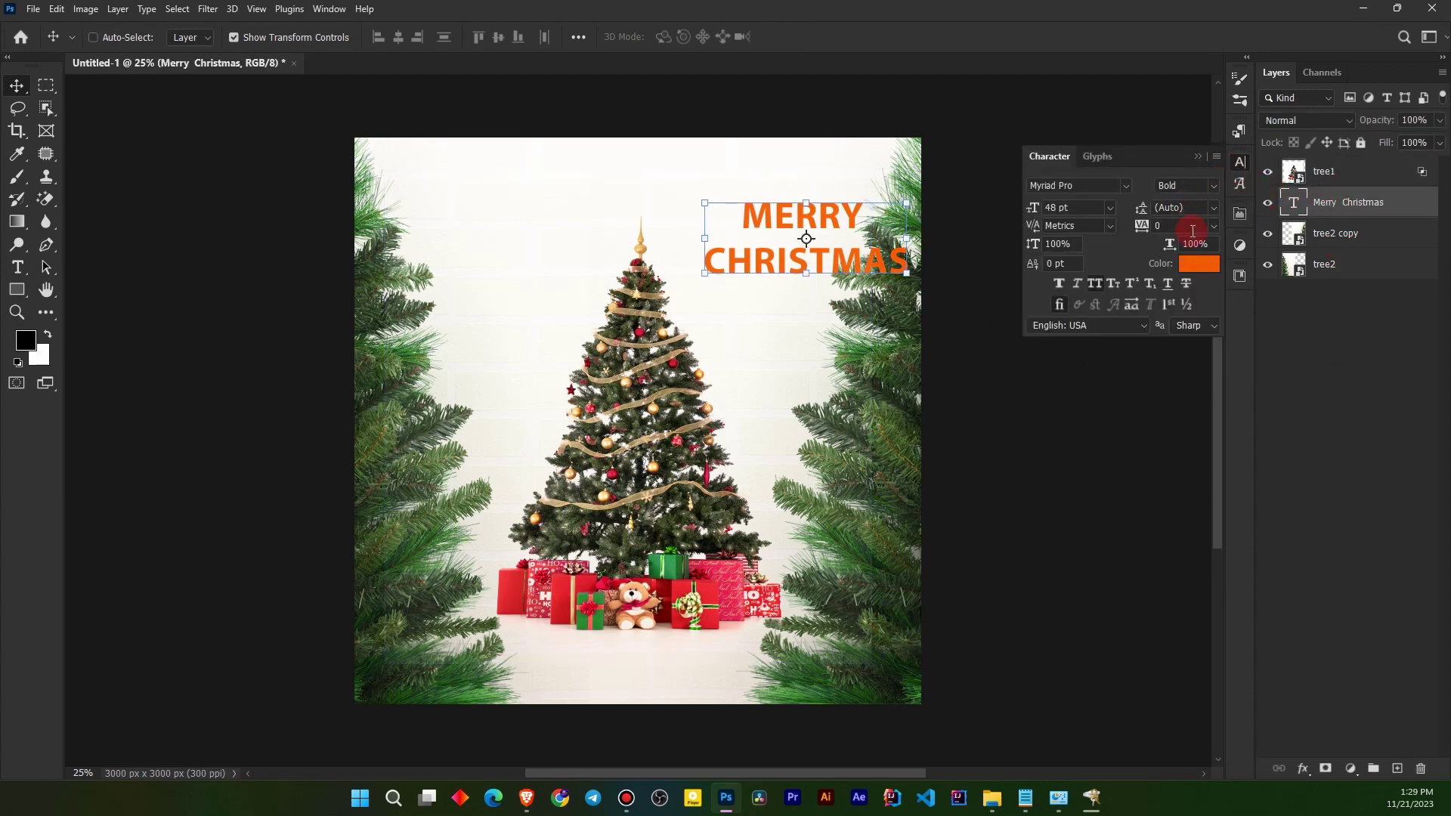
pyautogui.click(1196, 261)
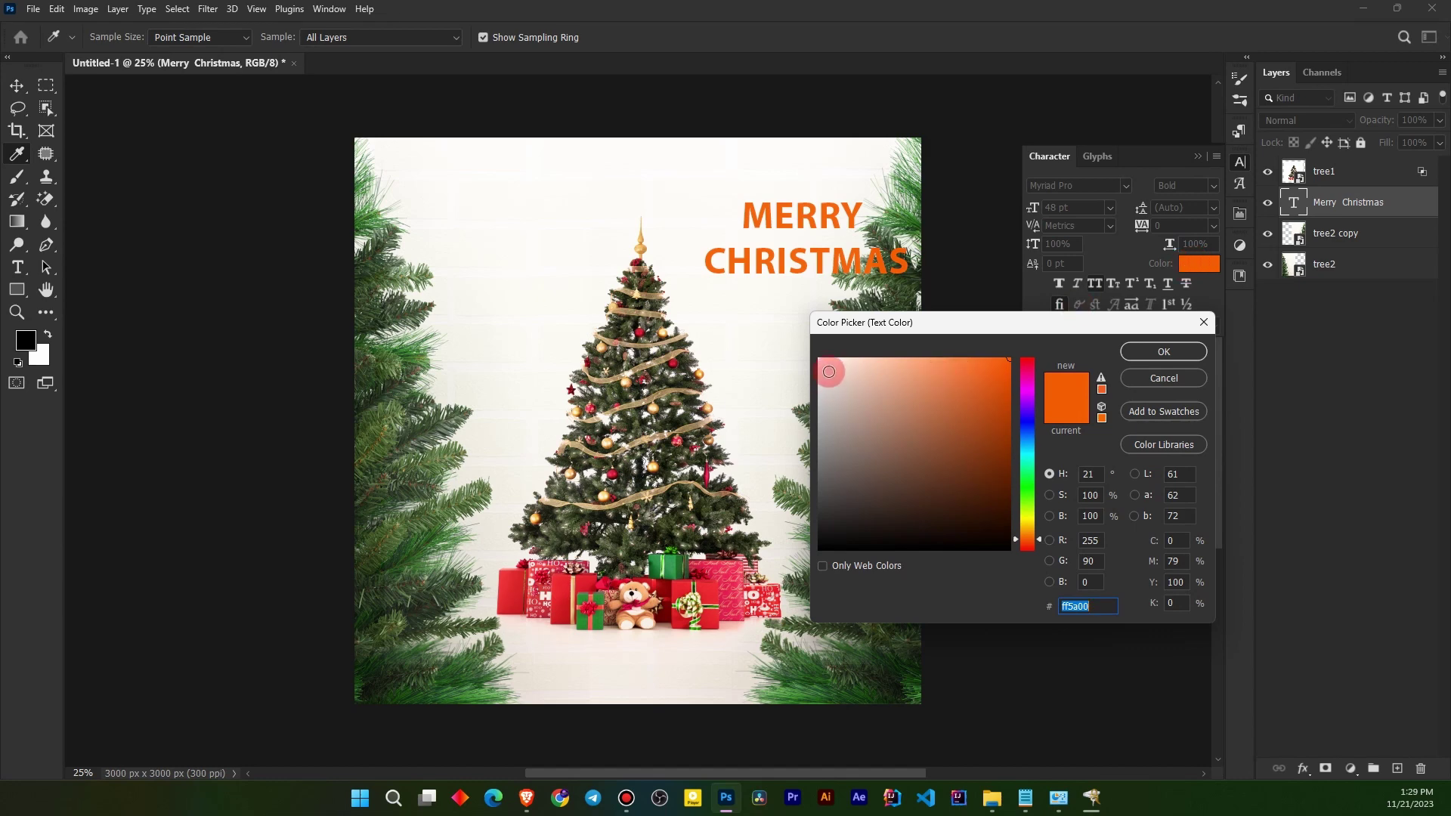
pyautogui.moveTo(829, 371); pyautogui.dragTo(819, 359)
pyautogui.click(1134, 352)
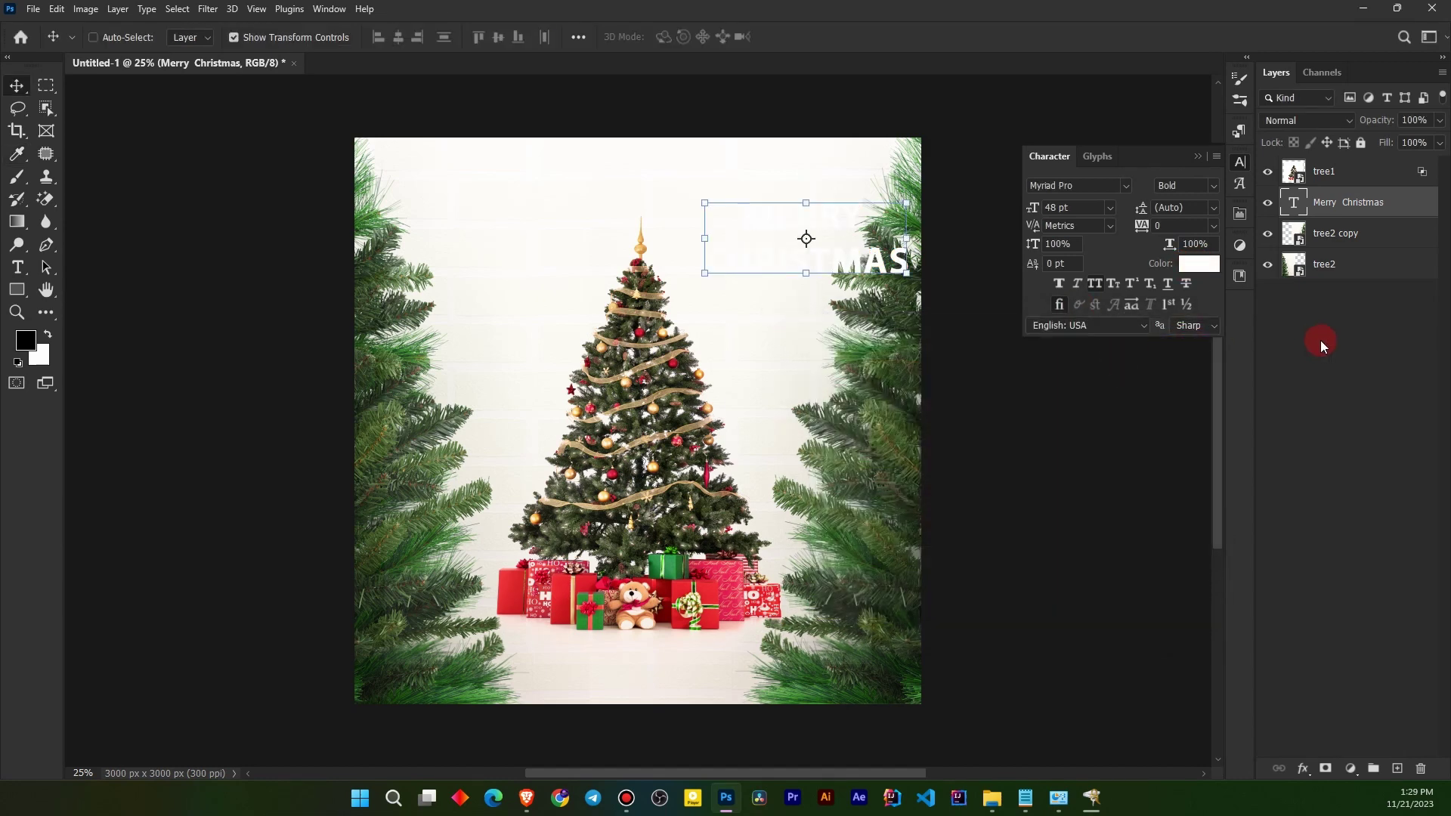
# Scale the headline to about 191.82% and centre it over the tree's tip at about X 1558 px, Y 477 px.
pyautogui.moveTo(846, 220); pyautogui.dragTo(668, 146)
pyautogui.moveTo(674, 202); pyautogui.dragTo(658, 243)
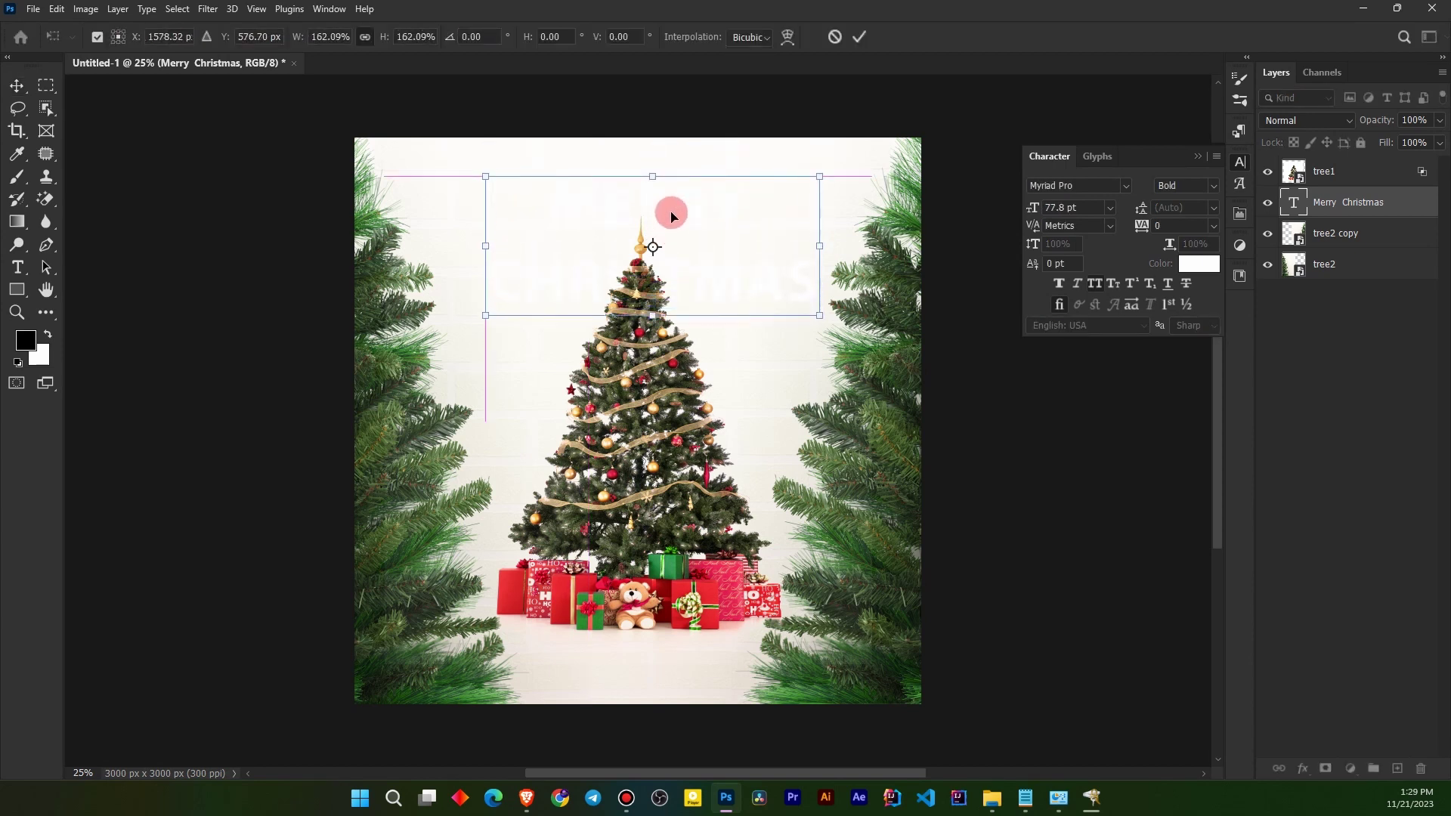
pyautogui.moveTo(655, 171); pyautogui.dragTo(681, 207)
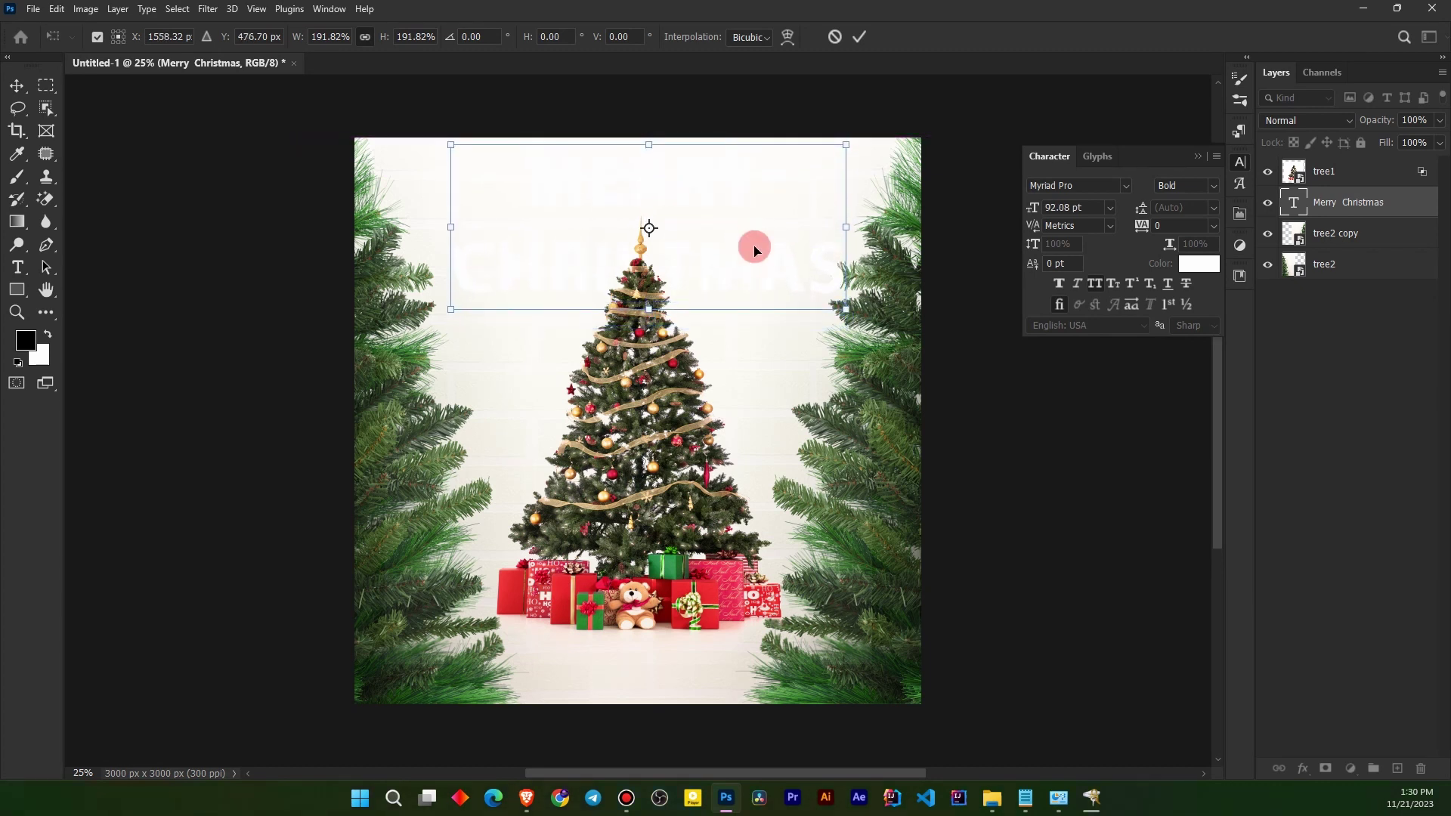
pyautogui.click(1195, 156)
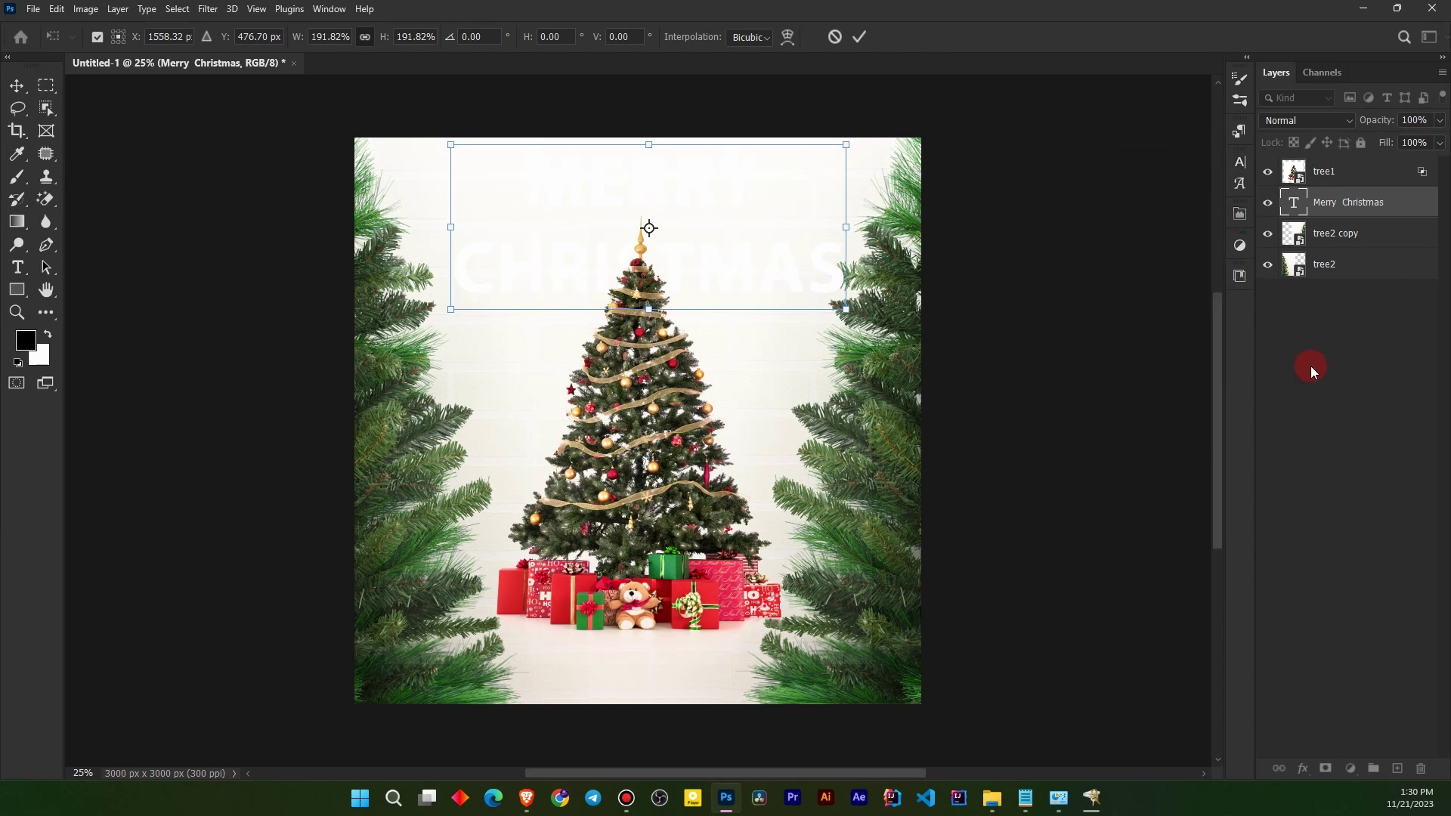
pyautogui.click(1308, 362)
# Recolour only the word CHRISTMAS with the red e7232e sampled from the gift boxes.
pyautogui.click(1294, 203)
pyautogui.doubleClick(1293, 203)
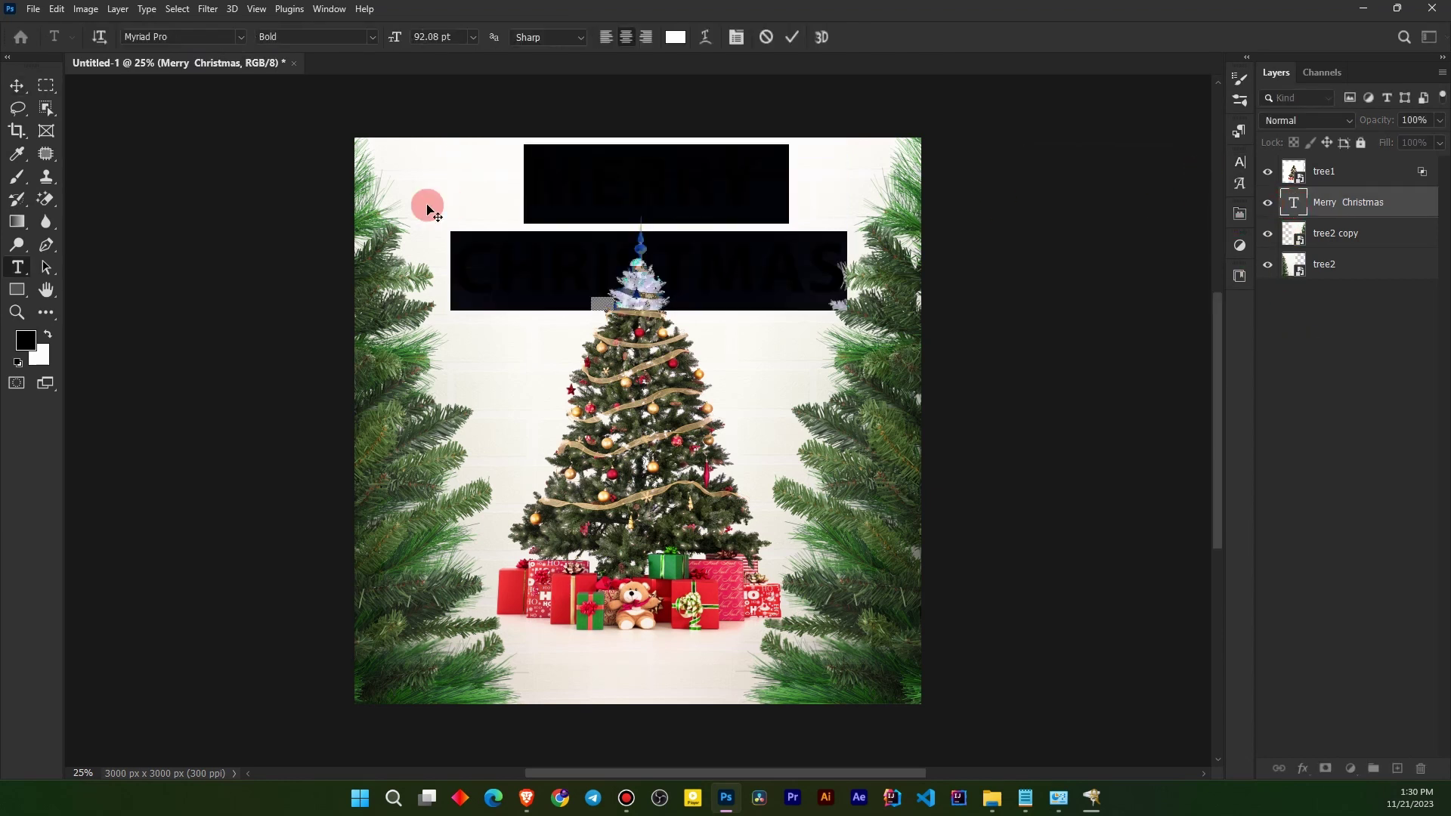
pyautogui.moveTo(469, 269); pyautogui.dragTo(1217, 278)
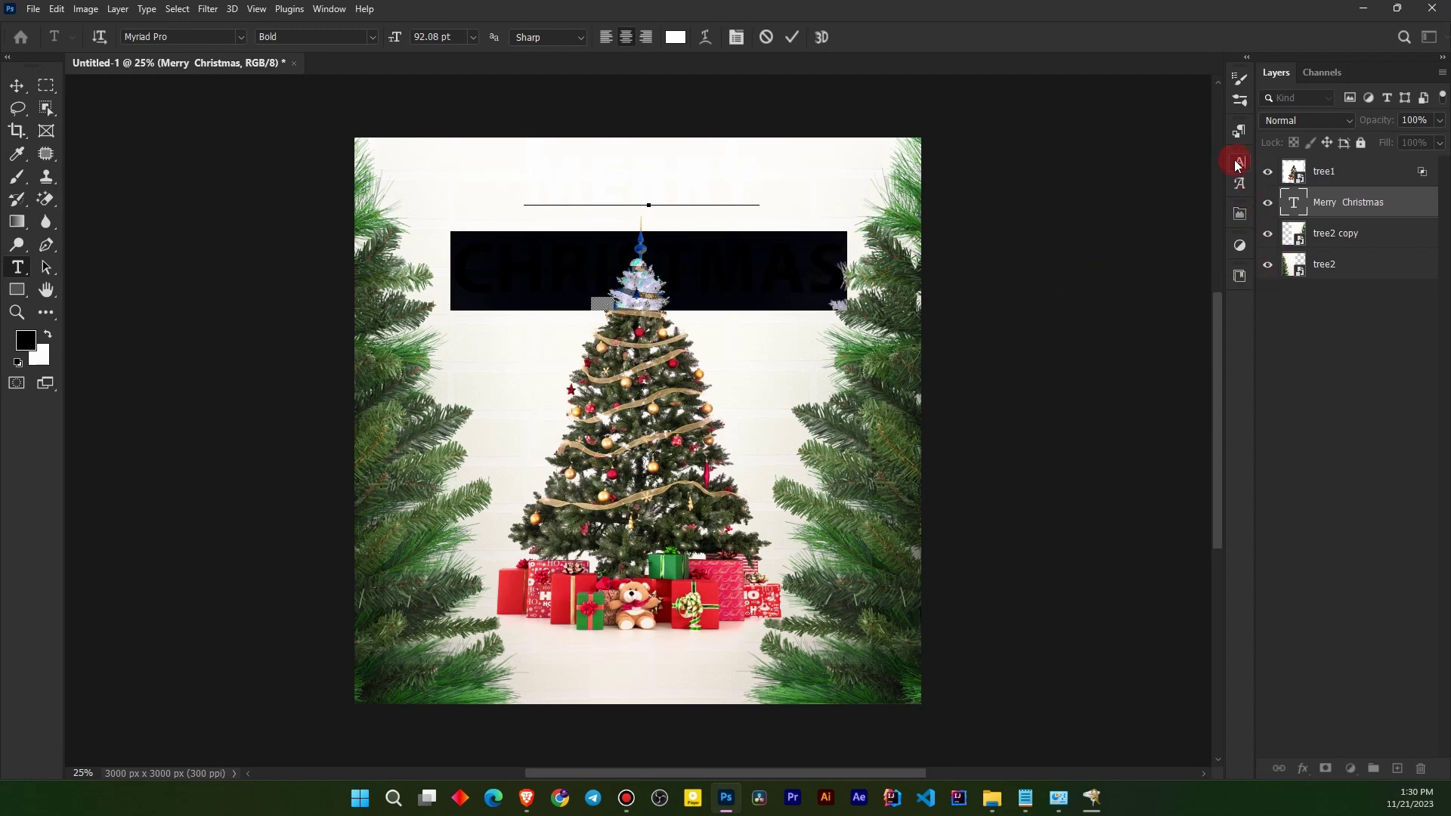
pyautogui.click(1238, 163)
pyautogui.click(1202, 264)
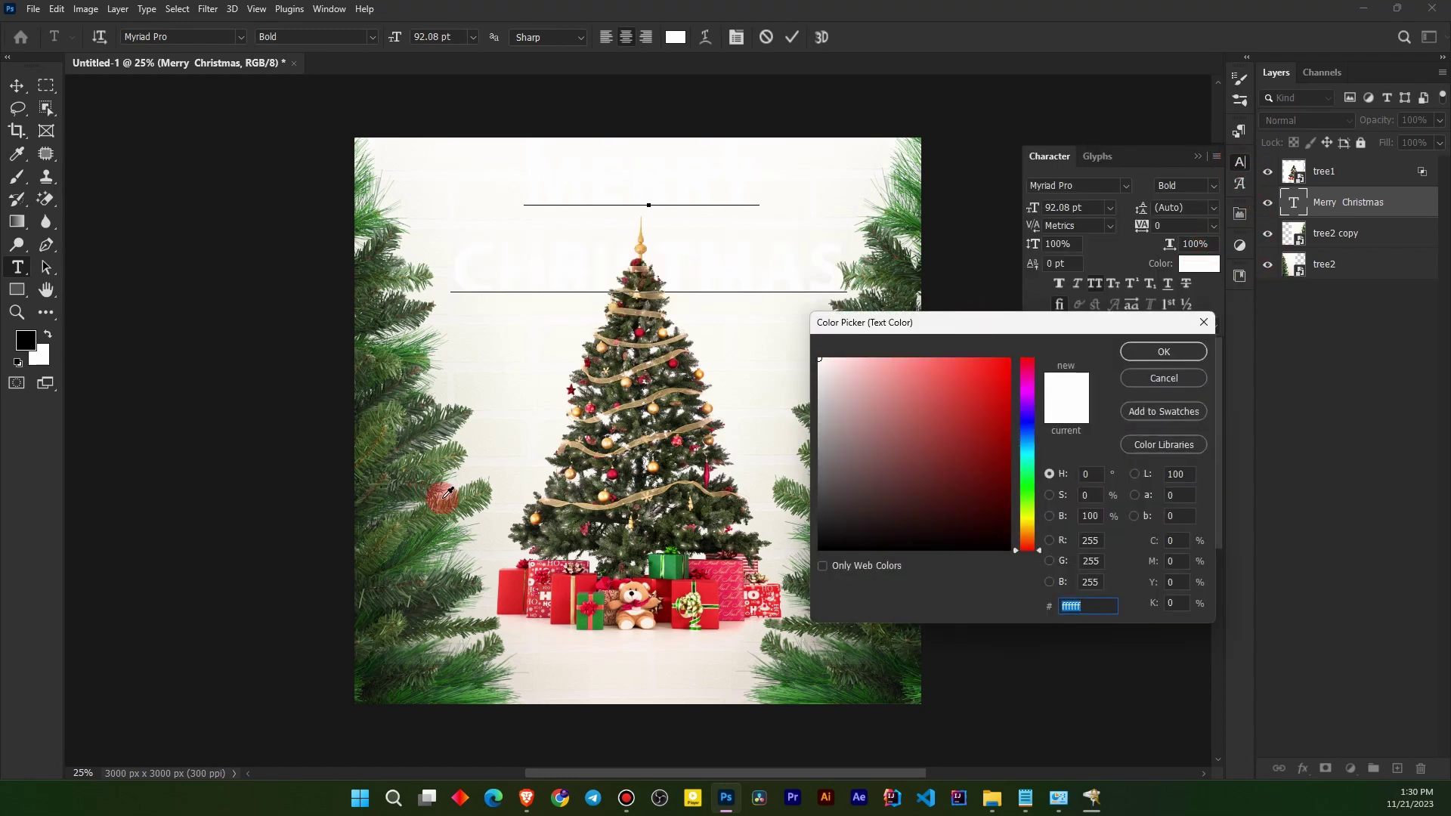
pyautogui.click(567, 584)
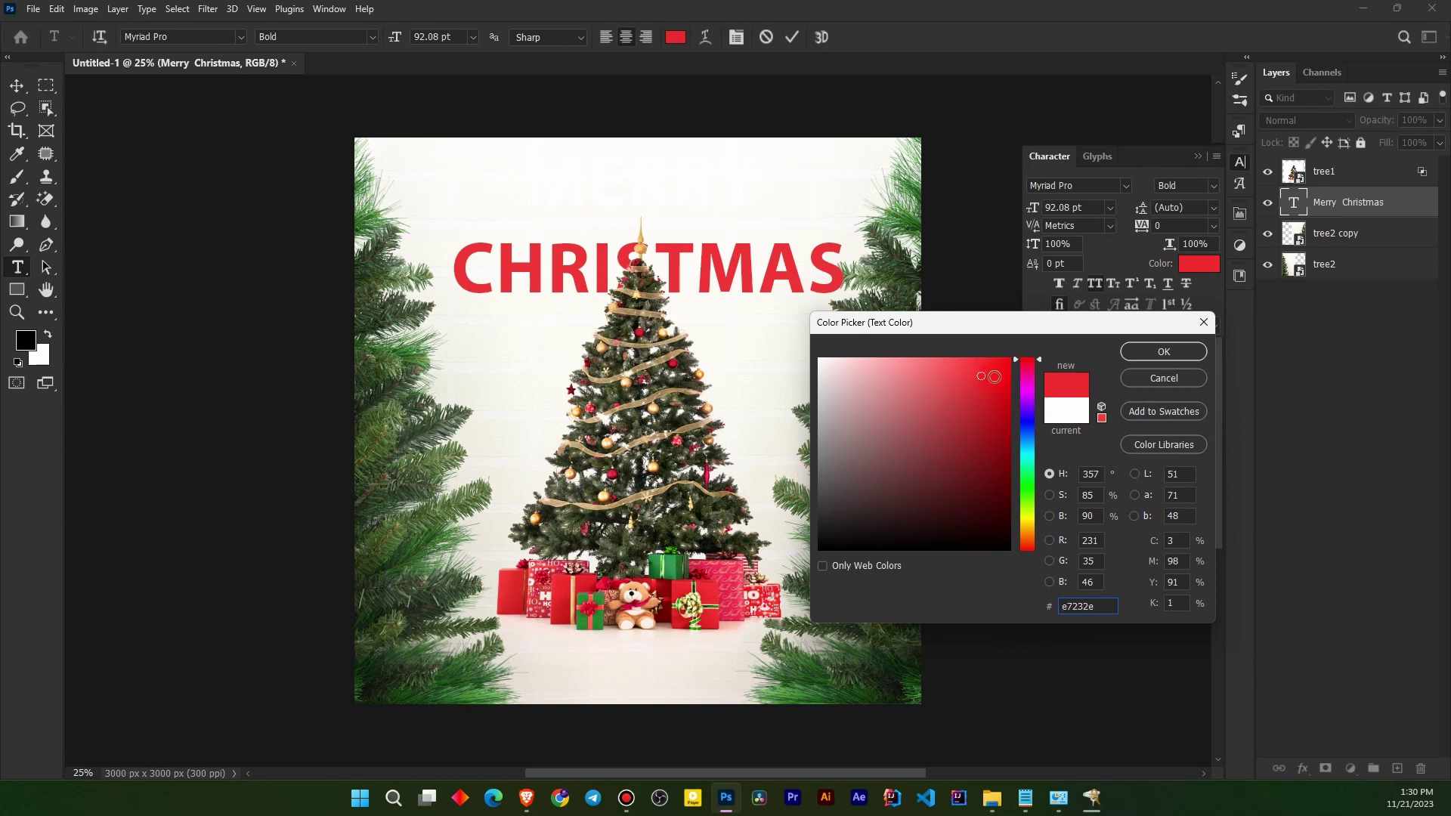
pyautogui.click(1132, 356)
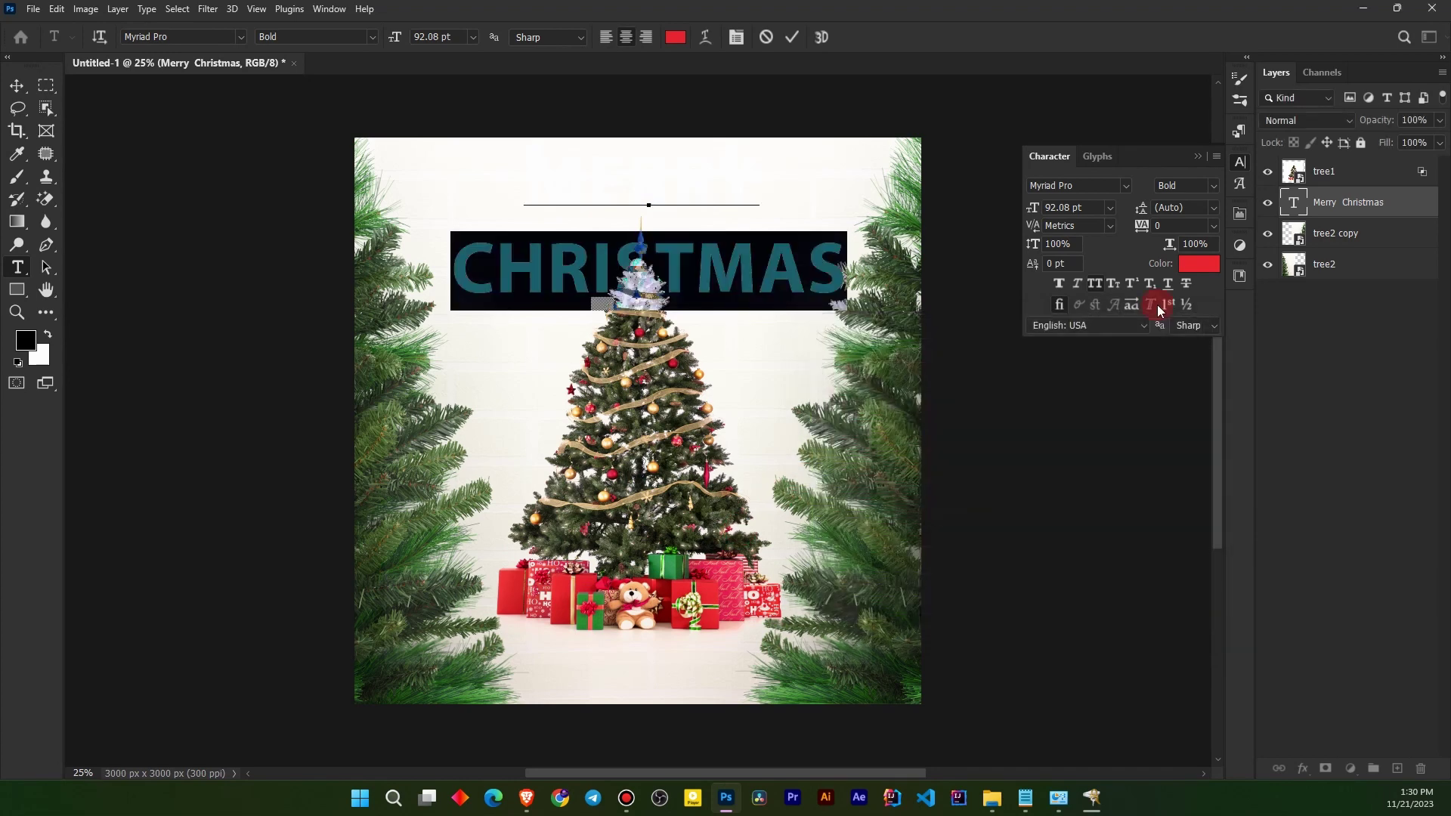
pyautogui.click(1194, 158)
# Recolour only the word MERRY with a green, 3e8c31, sampled from the canvas, and commit the text.
pyautogui.doubleClick(1287, 204)
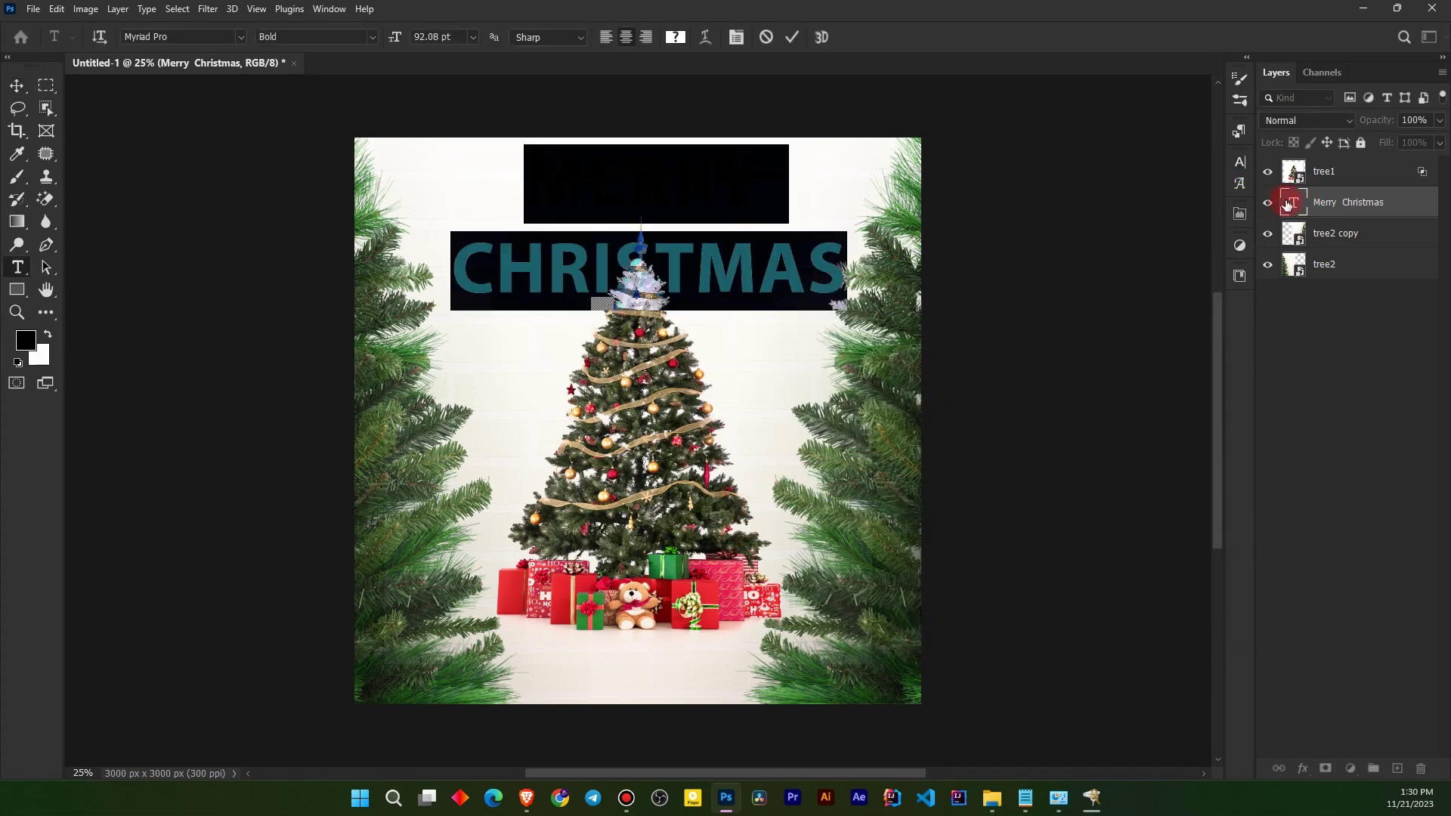
pyautogui.moveTo(523, 178); pyautogui.dragTo(798, 183)
pyautogui.click(1241, 165)
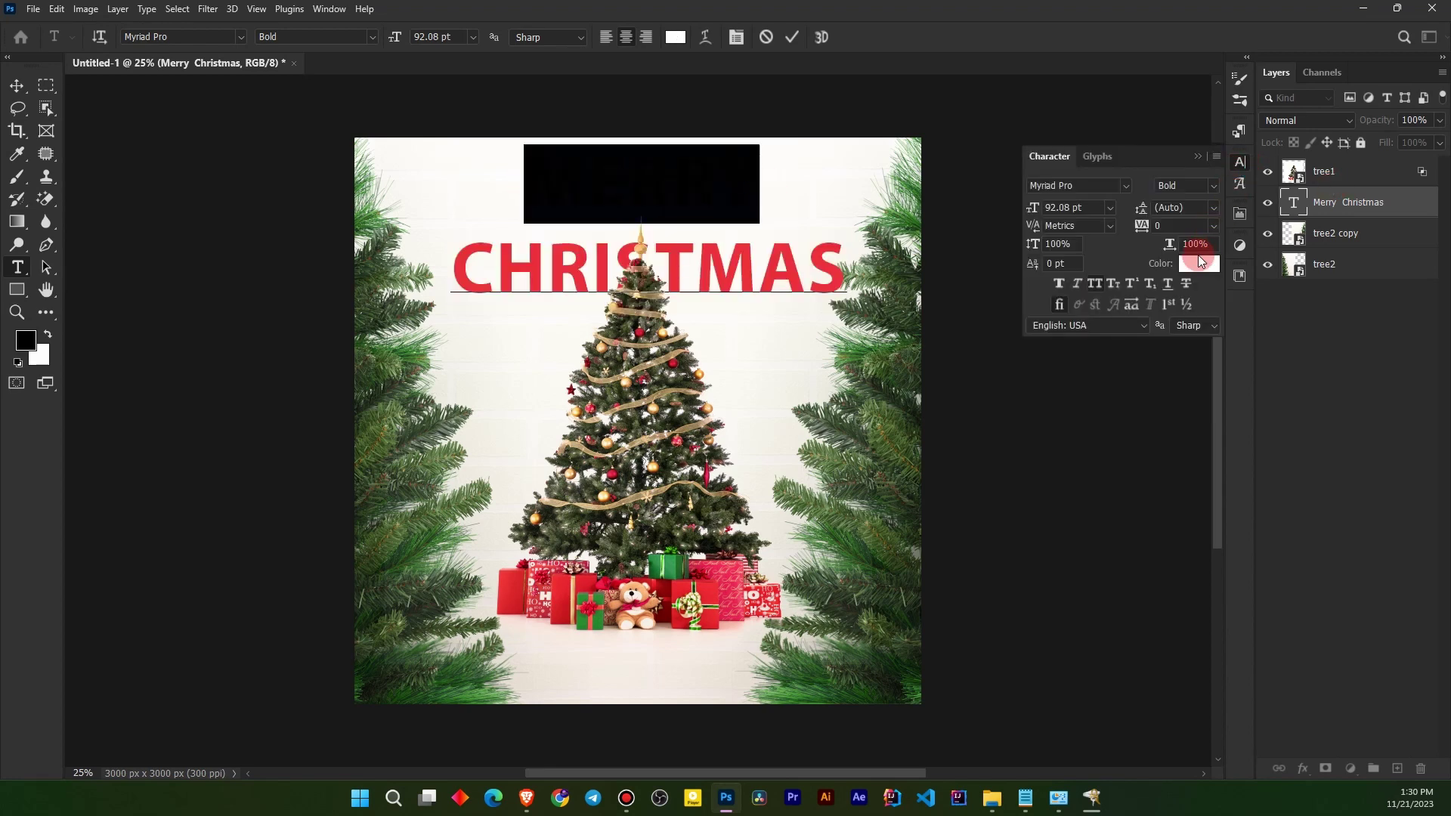
pyautogui.click(1198, 263)
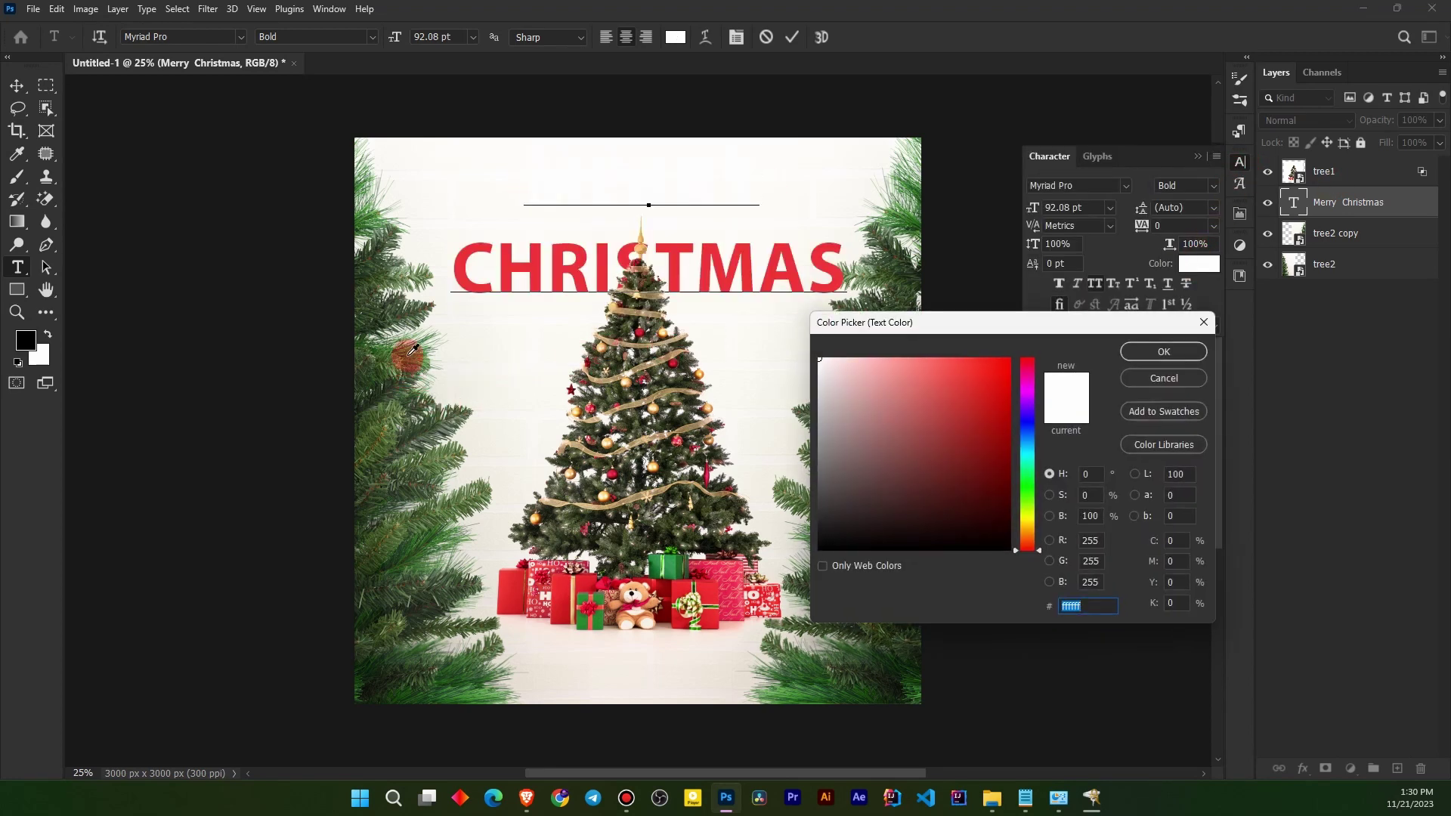
pyautogui.click(502, 349)
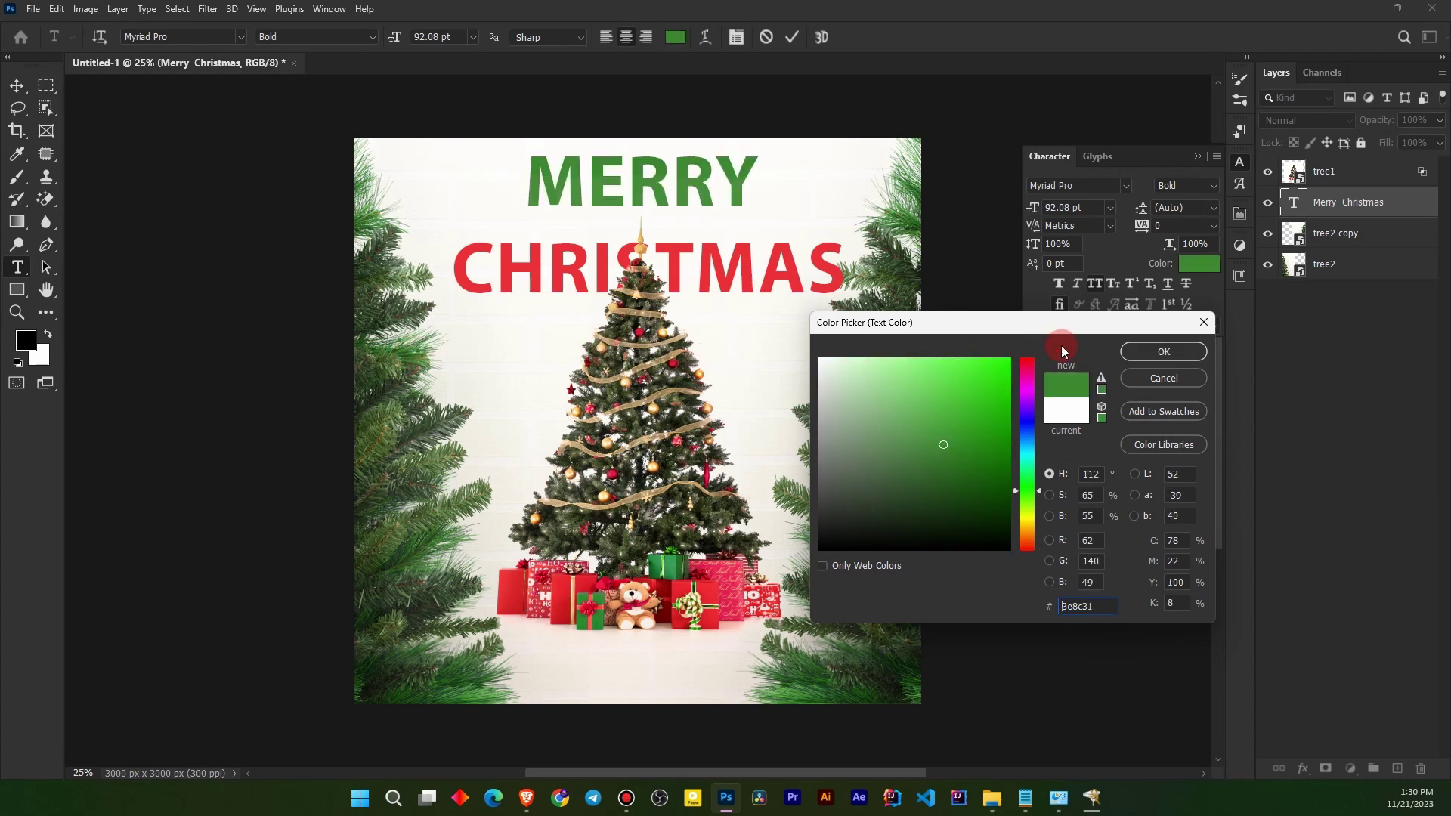
pyautogui.click(1149, 351)
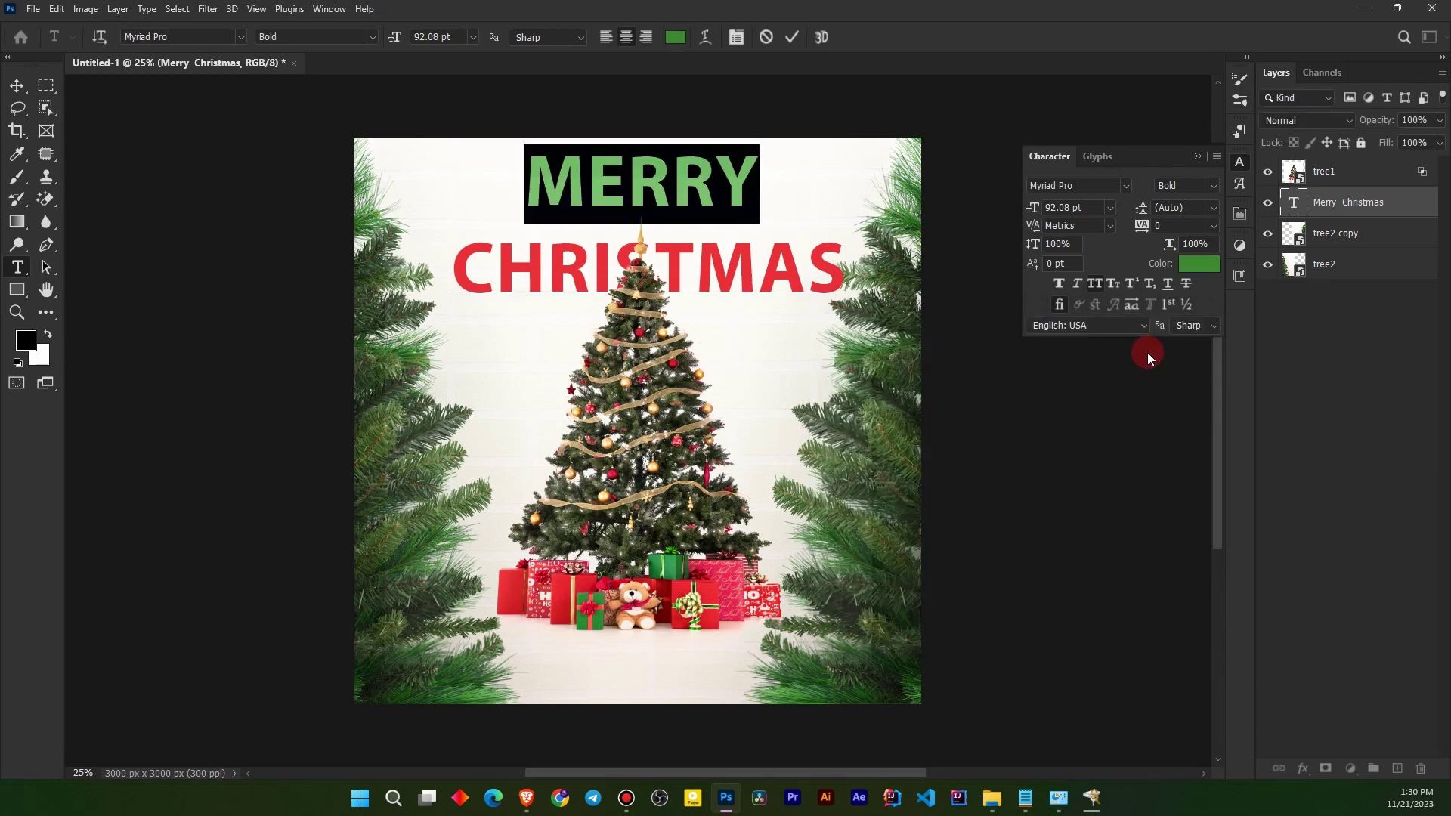
pyautogui.click(1199, 157)
pyautogui.click(1353, 394)
pyautogui.press('v')
# Tighten the Merry Christmas text by setting its tracking to -80 and its leading to 70 pt.
pyautogui.click(1299, 200)
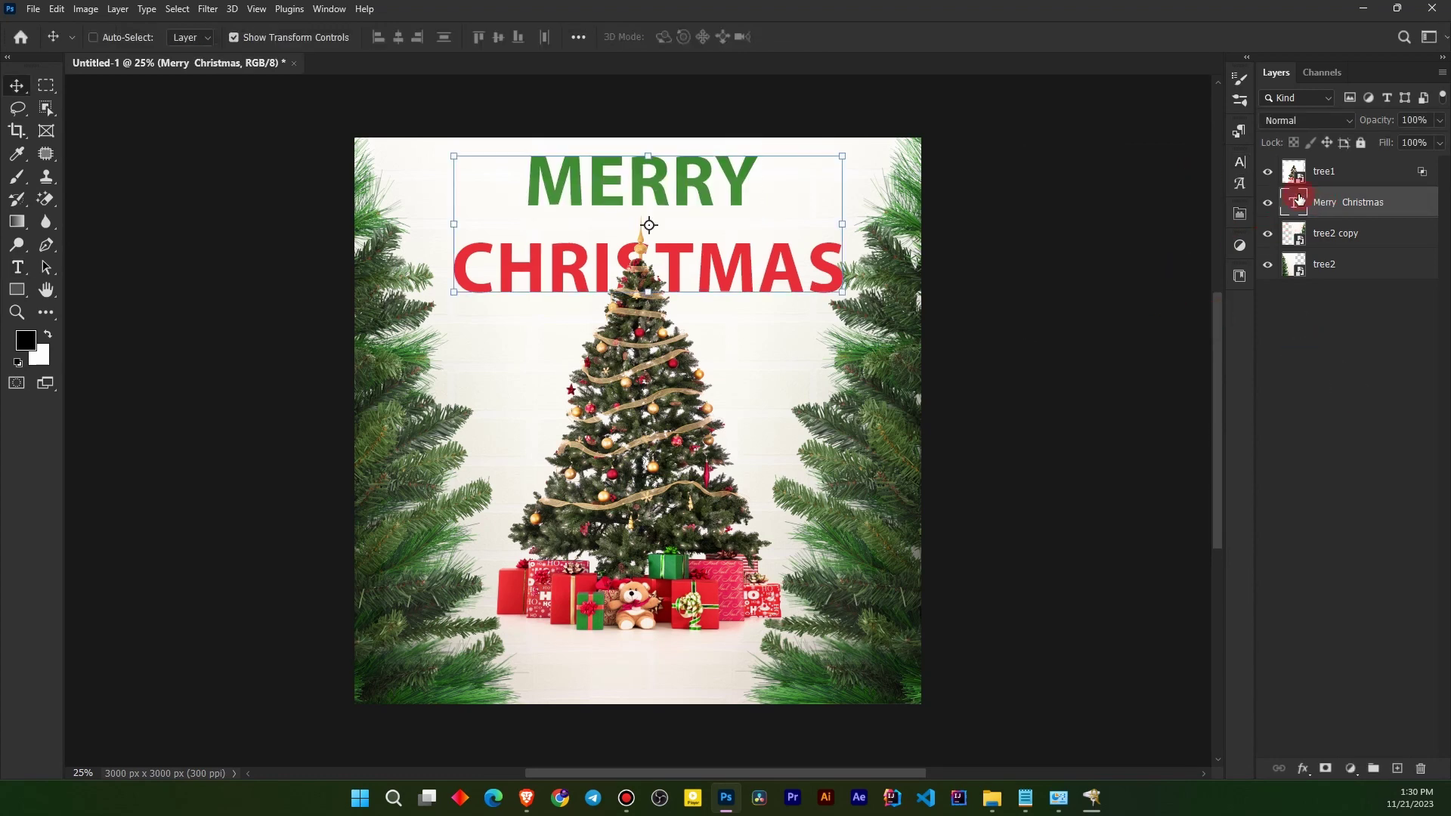
pyautogui.click(1227, 160)
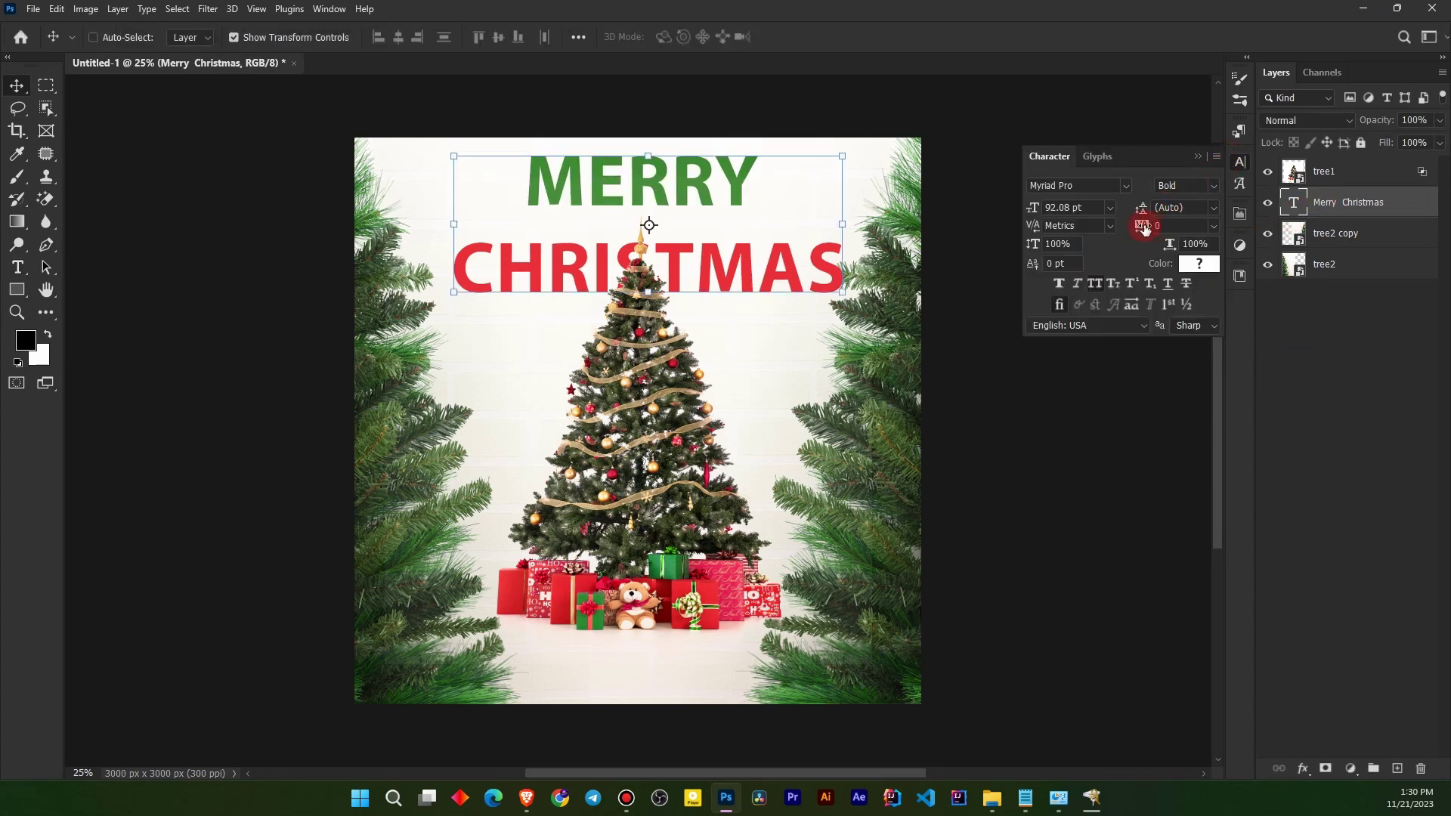
pyautogui.moveTo(1145, 228); pyautogui.dragTo(1142, 225)
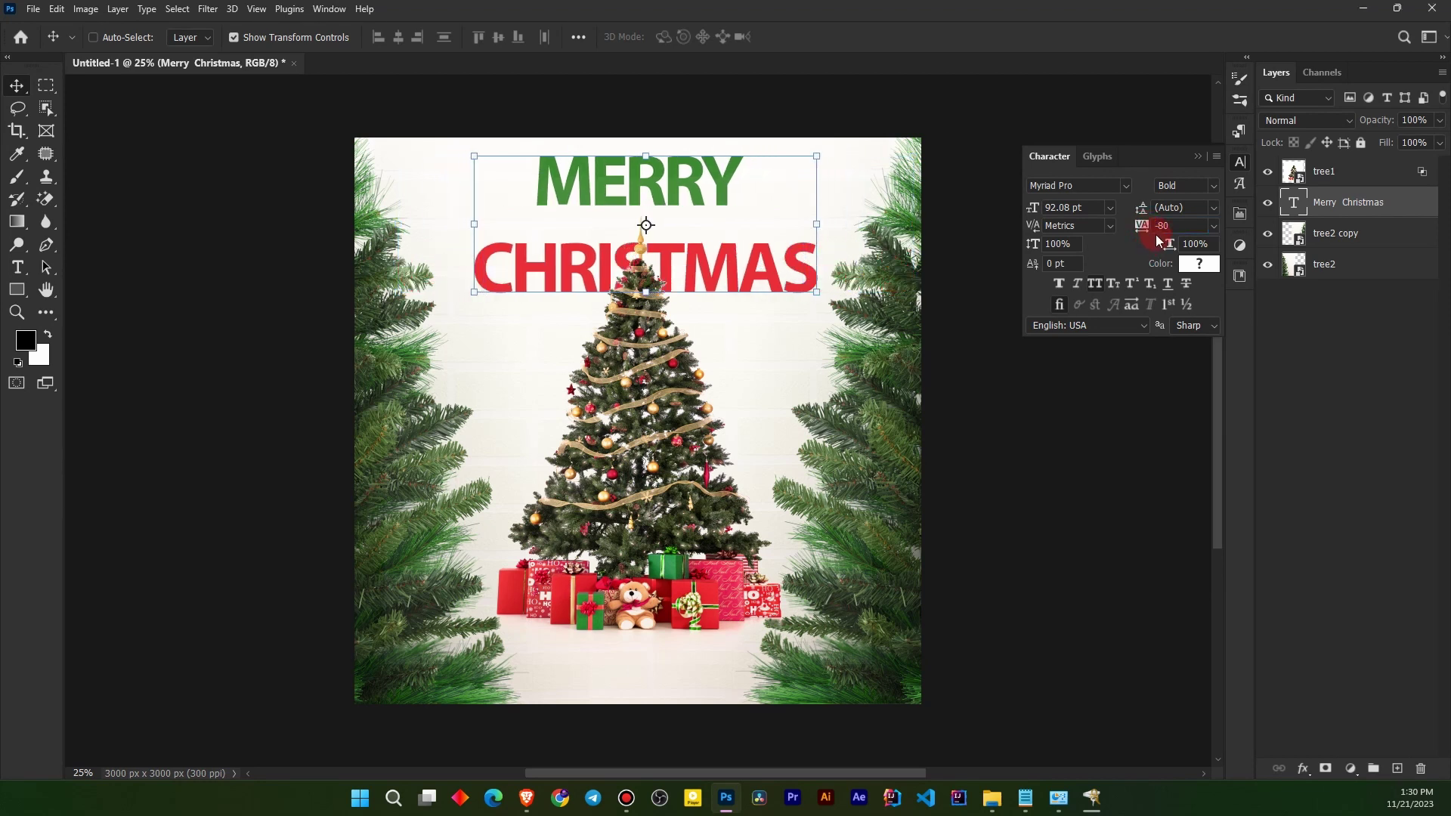
pyautogui.moveTo(1145, 212); pyautogui.dragTo(1112, 202)
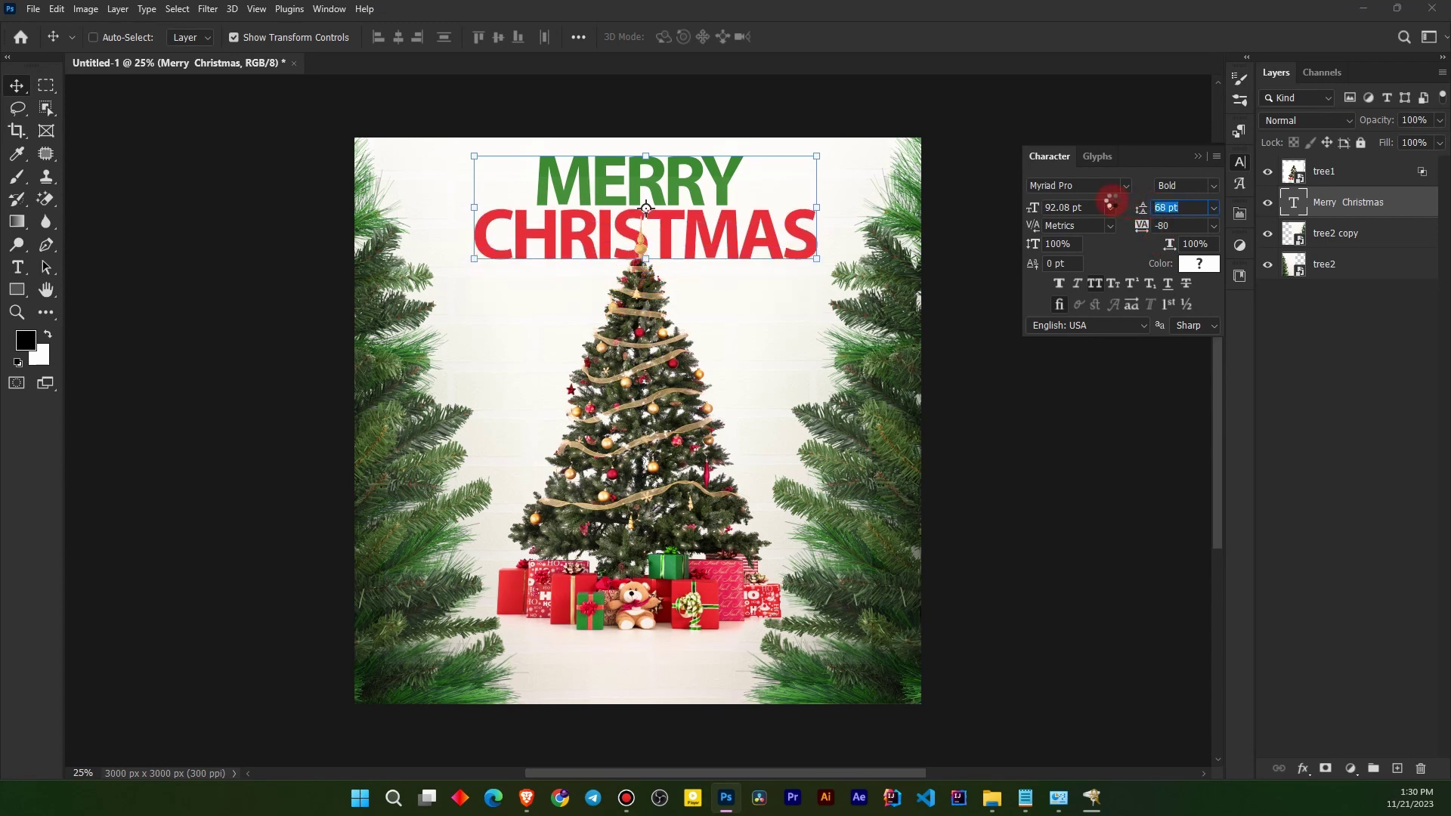
pyautogui.click(1202, 358)
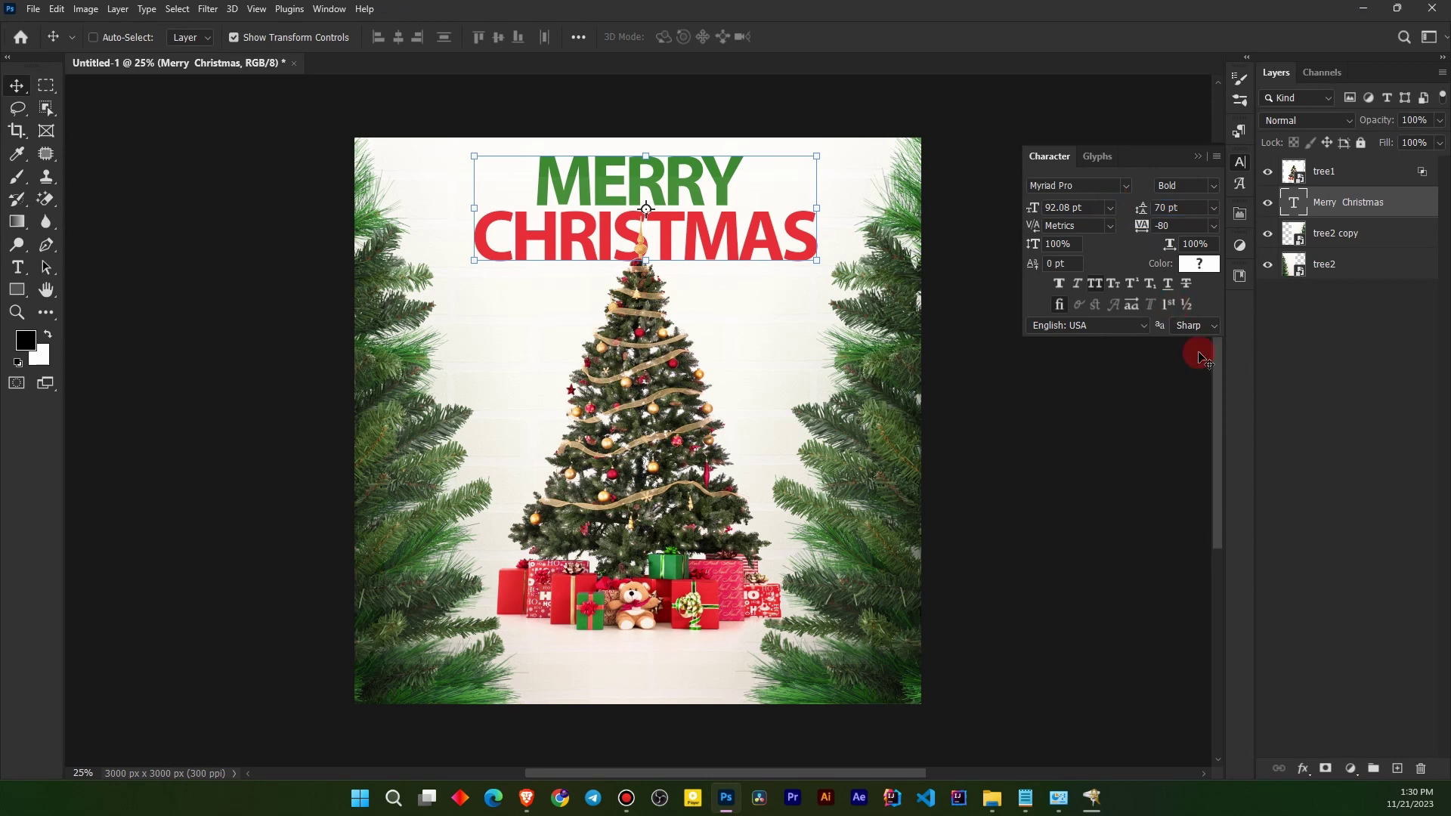
pyautogui.click(1194, 160)
# Add a new empty layer directly above the tree2 copy layer, beneath the headline text.
pyautogui.click(1351, 497)
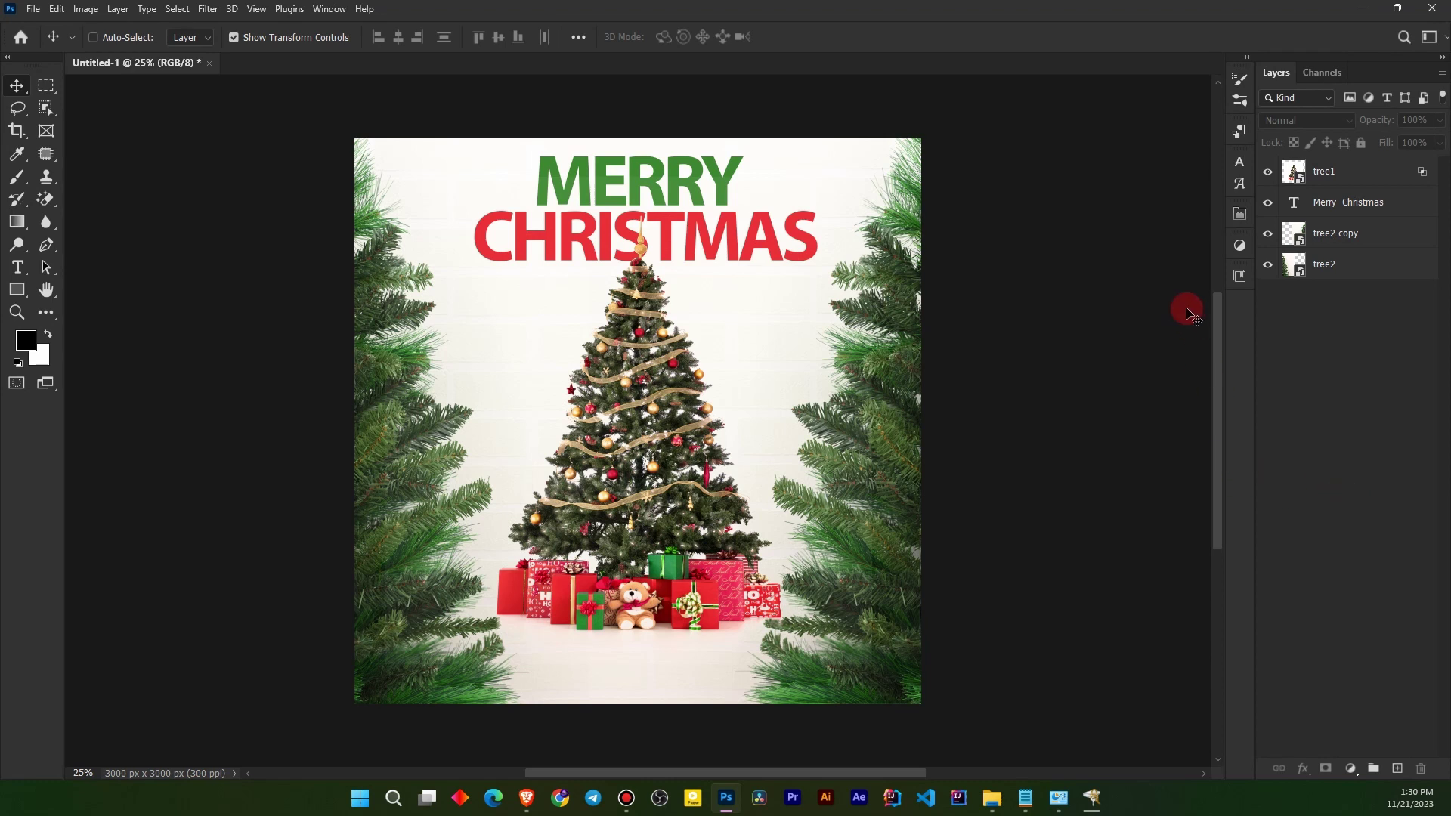
pyautogui.click(1347, 233)
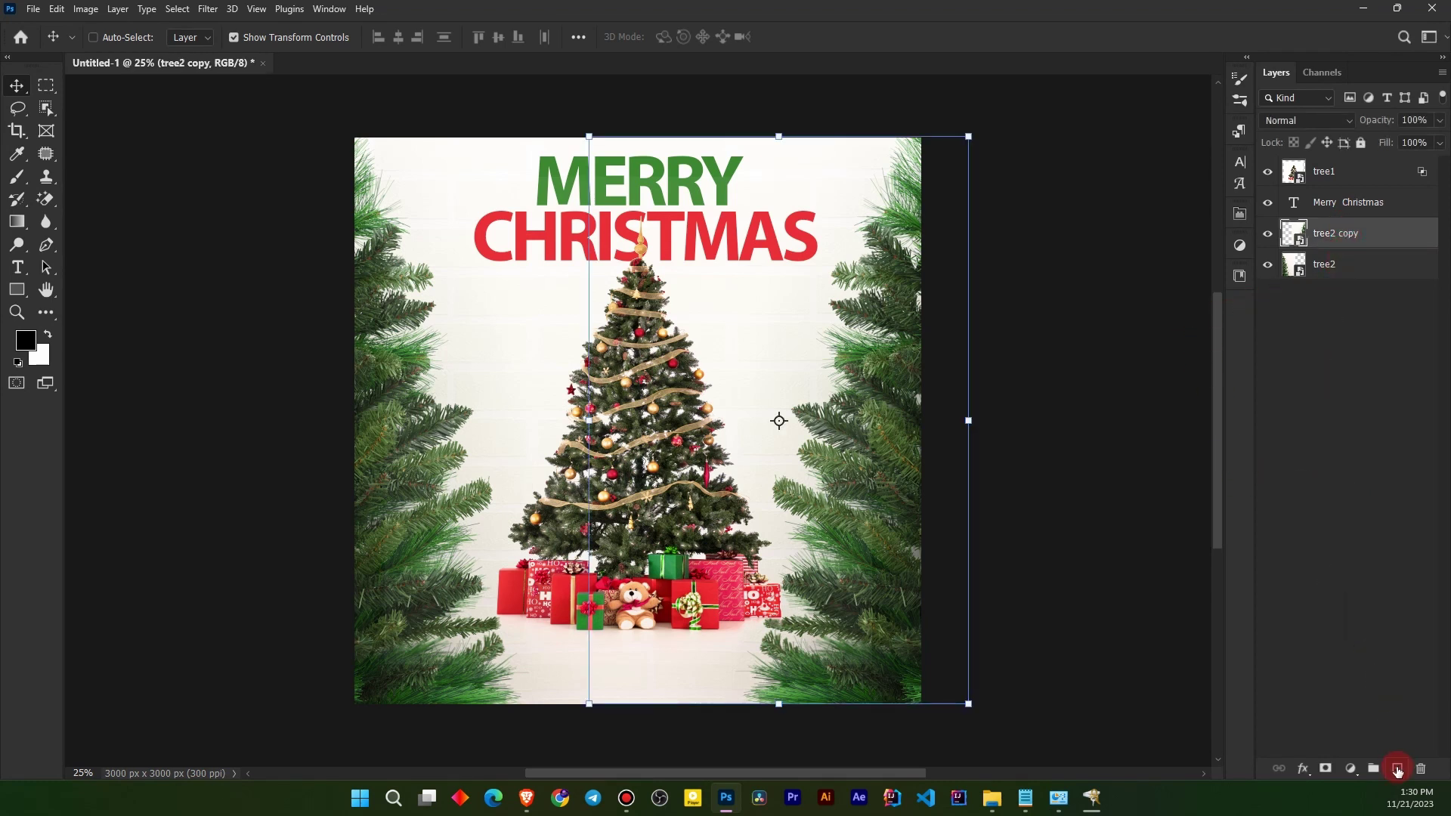
pyautogui.click(1397, 770)
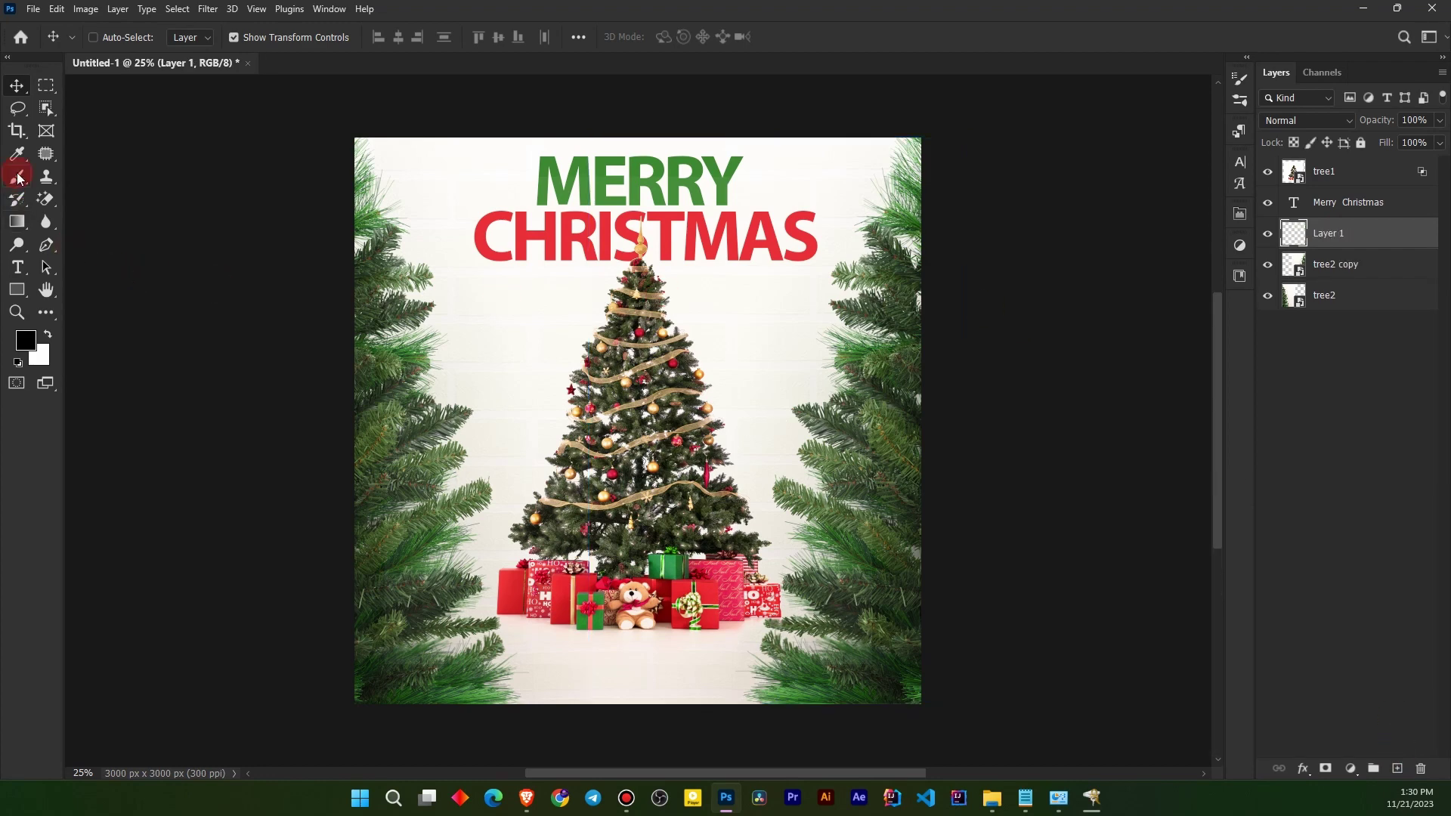
# Choose the 2176 px smoke brush from the smokeBrushes_normal set for the Brush tool.
pyautogui.moveTo(16, 176); pyautogui.dragTo(63, 172)
pyautogui.click(115, 37)
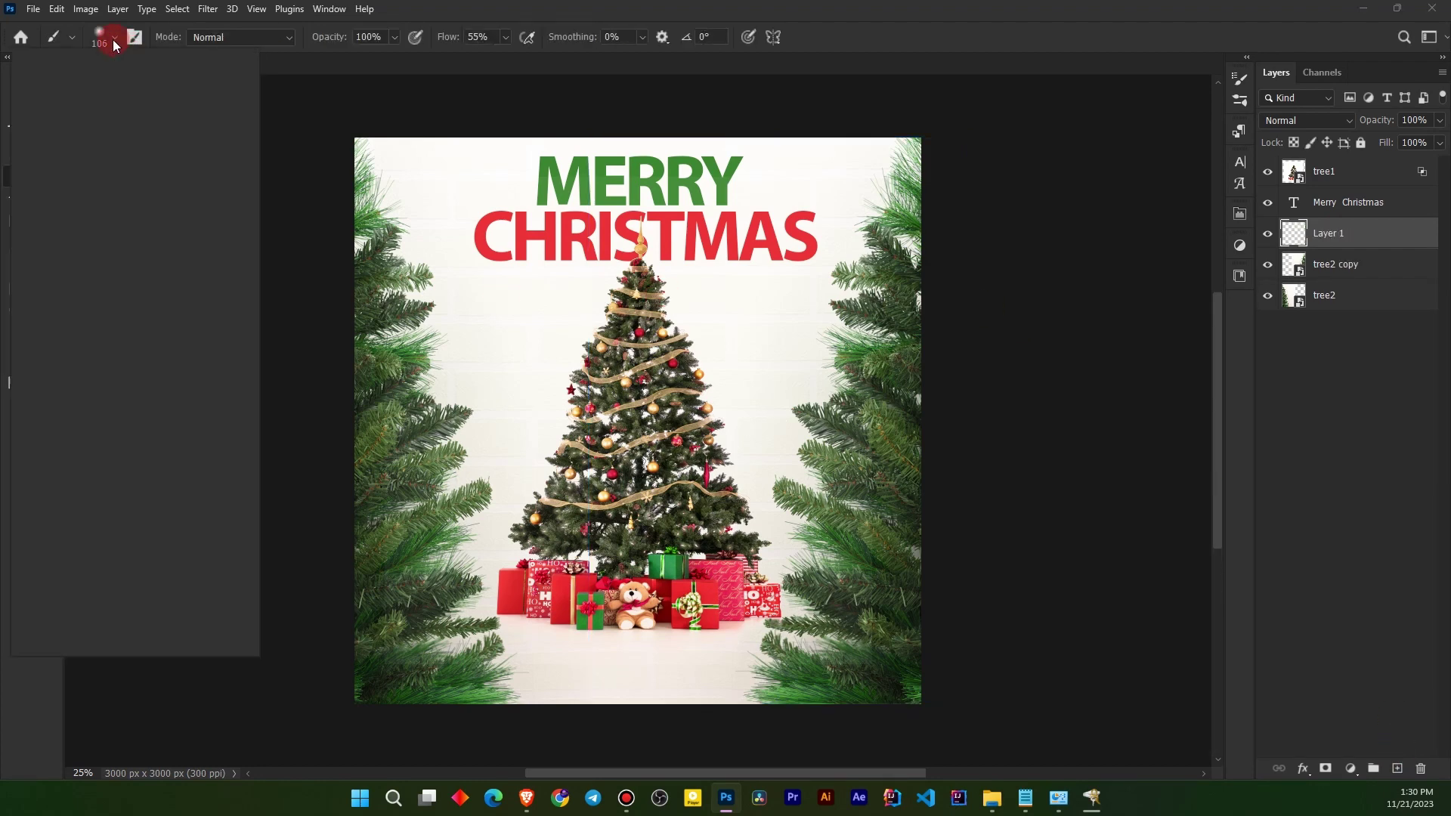
pyautogui.moveTo(213, 400); pyautogui.dragTo(213, 506)
pyautogui.click(109, 358)
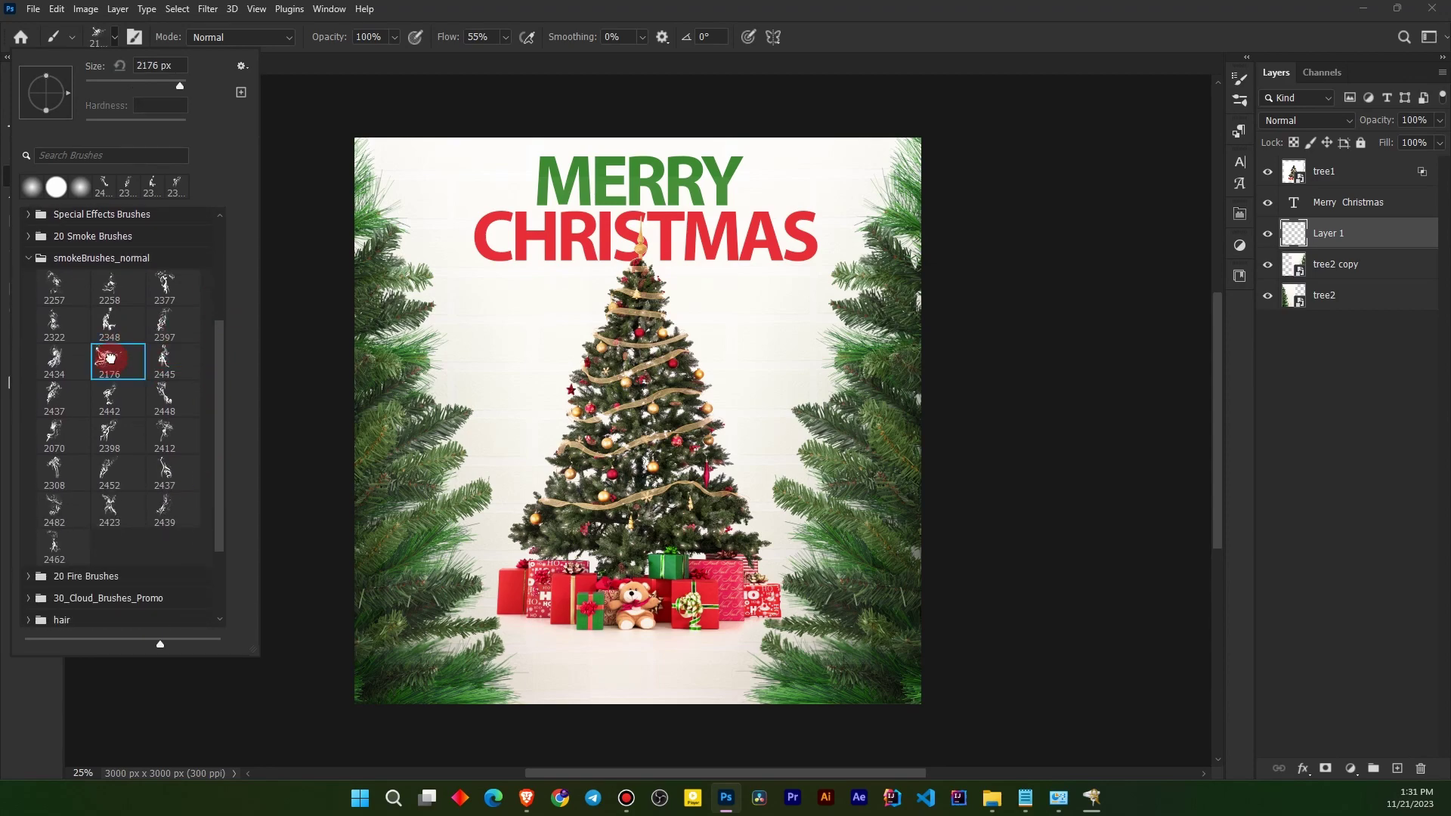
# Stamp green smoke, sampled from the word MERRY, behind the tree and over both upper corners of the poster on Layer 1.
pyautogui.click(854, 7)
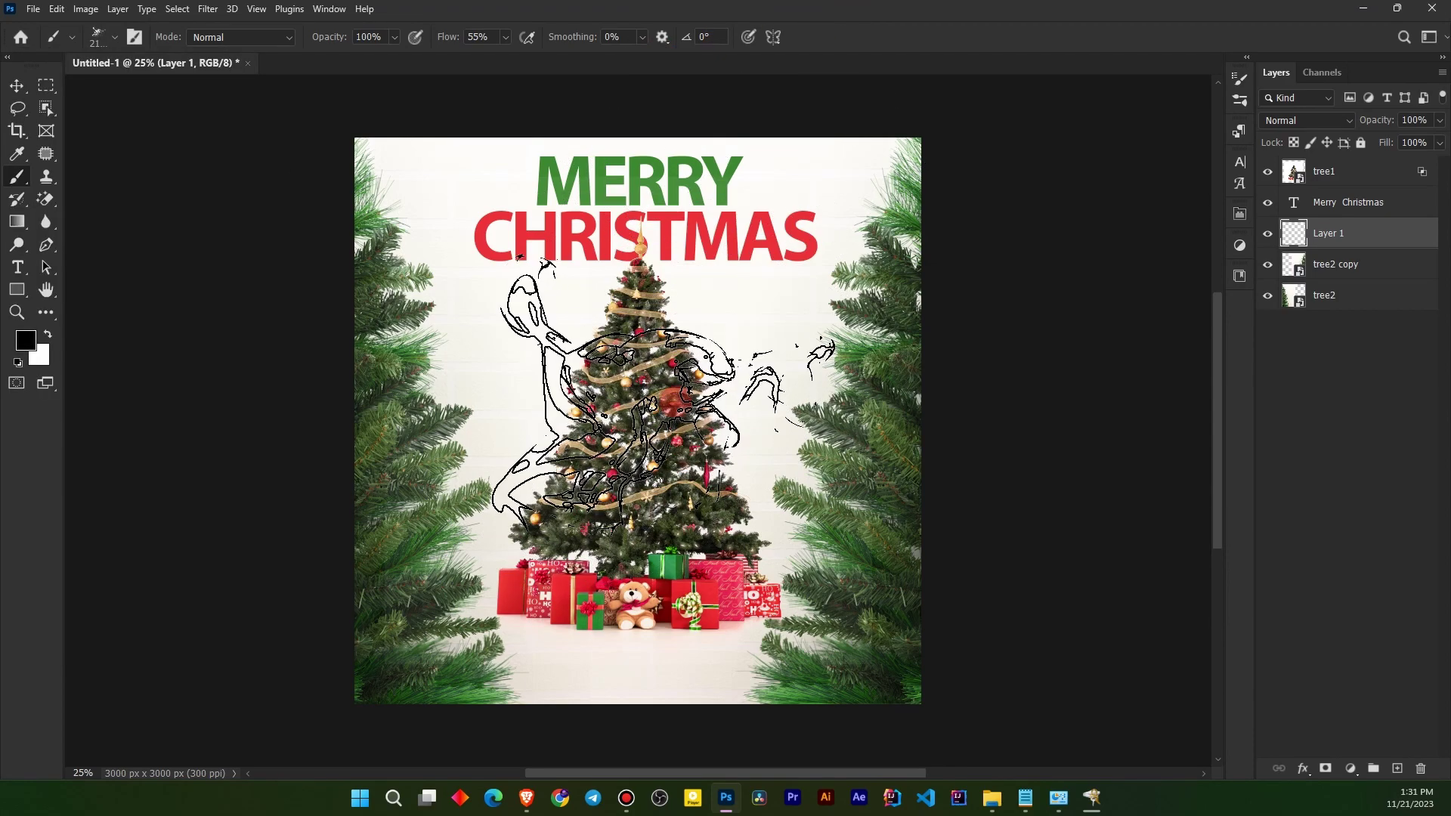
pyautogui.keyDown('alt'); pyautogui.click(697, 256); pyautogui.keyUp('alt')
pyautogui.moveTo(701, 251)
pyautogui.mouseDown()
pyautogui.moveTo(669, 226)
pyautogui.moveTo(665, 187)
pyautogui.mouseUp()
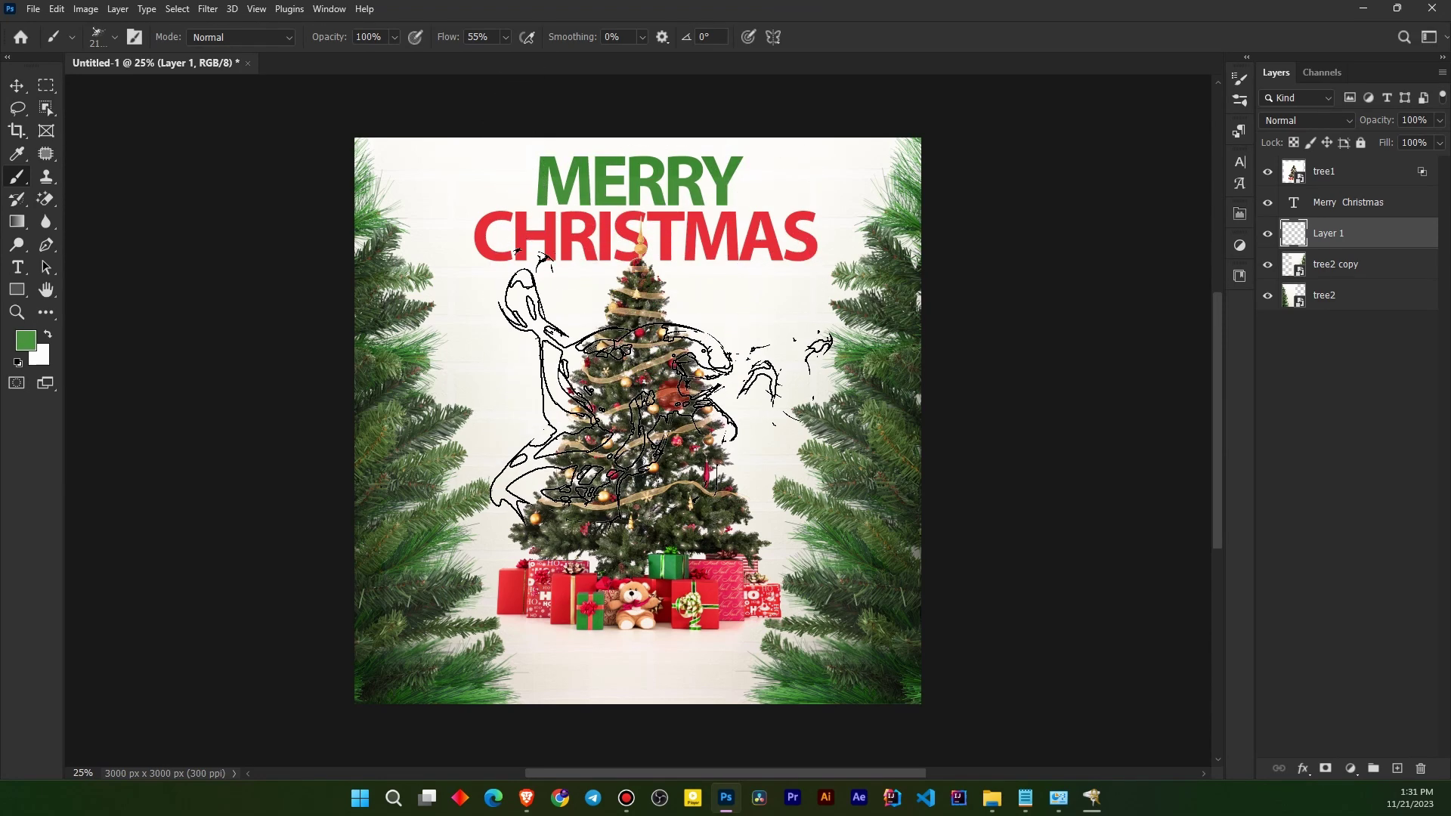
pyautogui.click(661, 390)
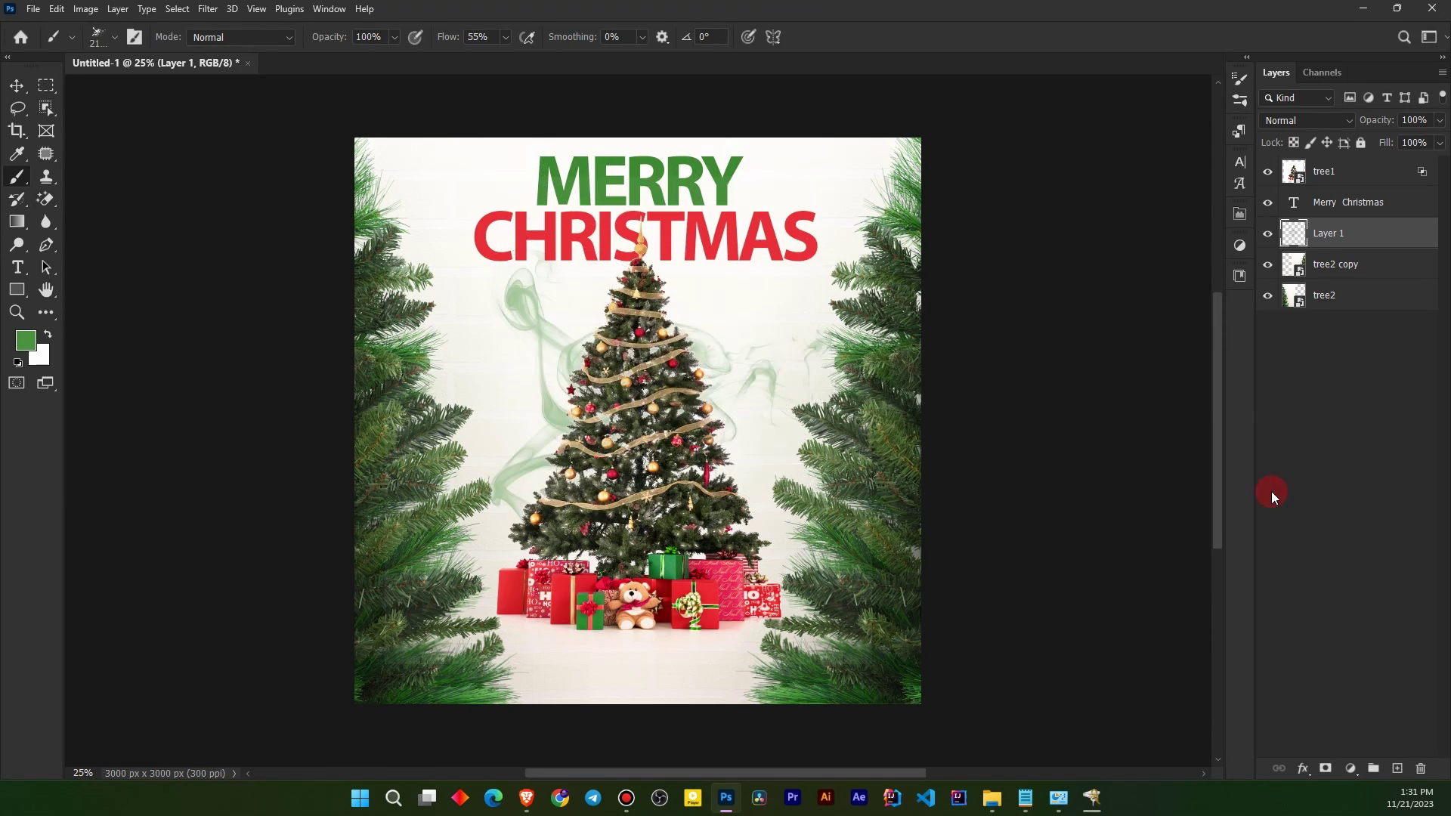
pyautogui.click(383, 132)
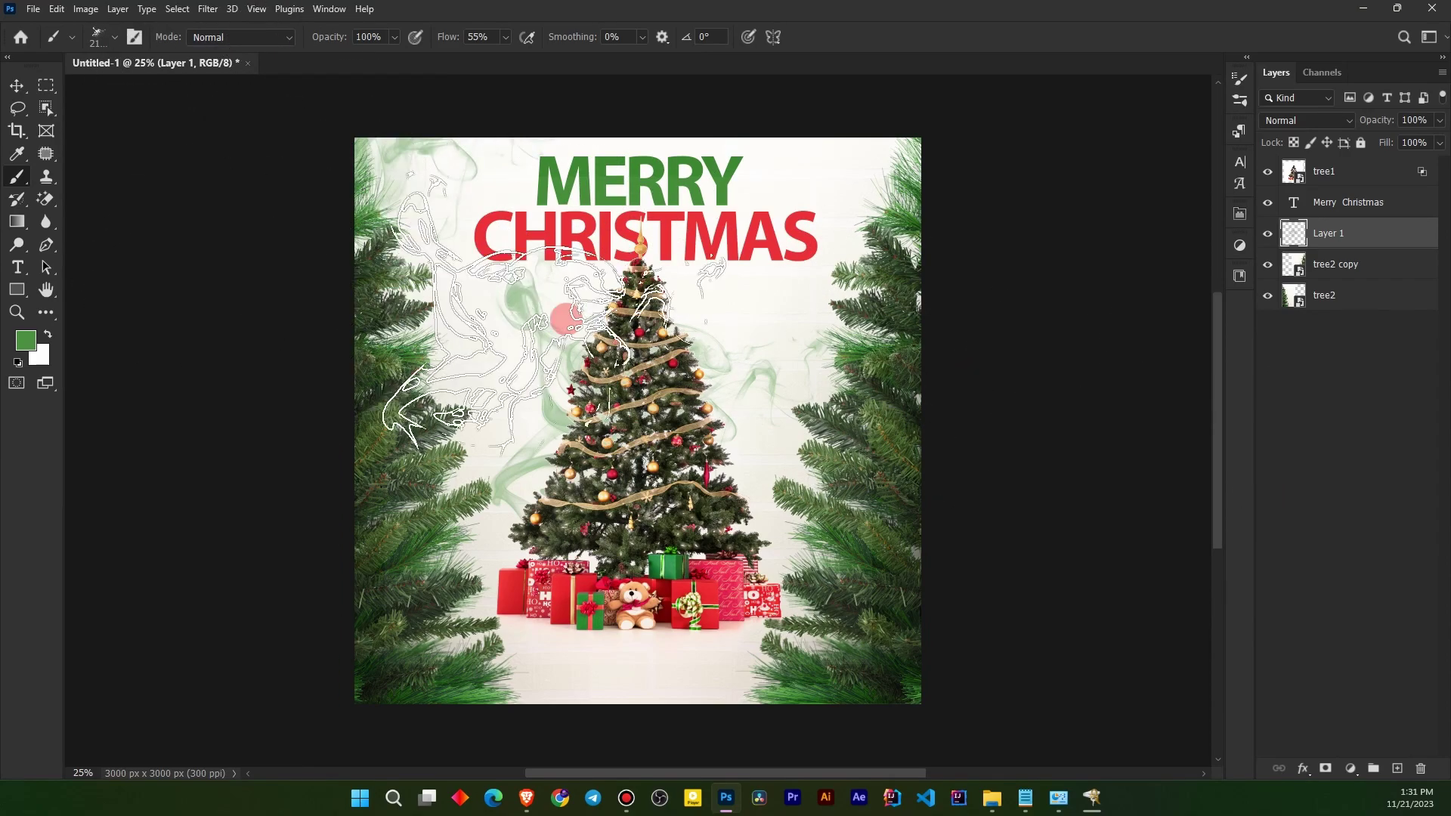
pyautogui.click(904, 132)
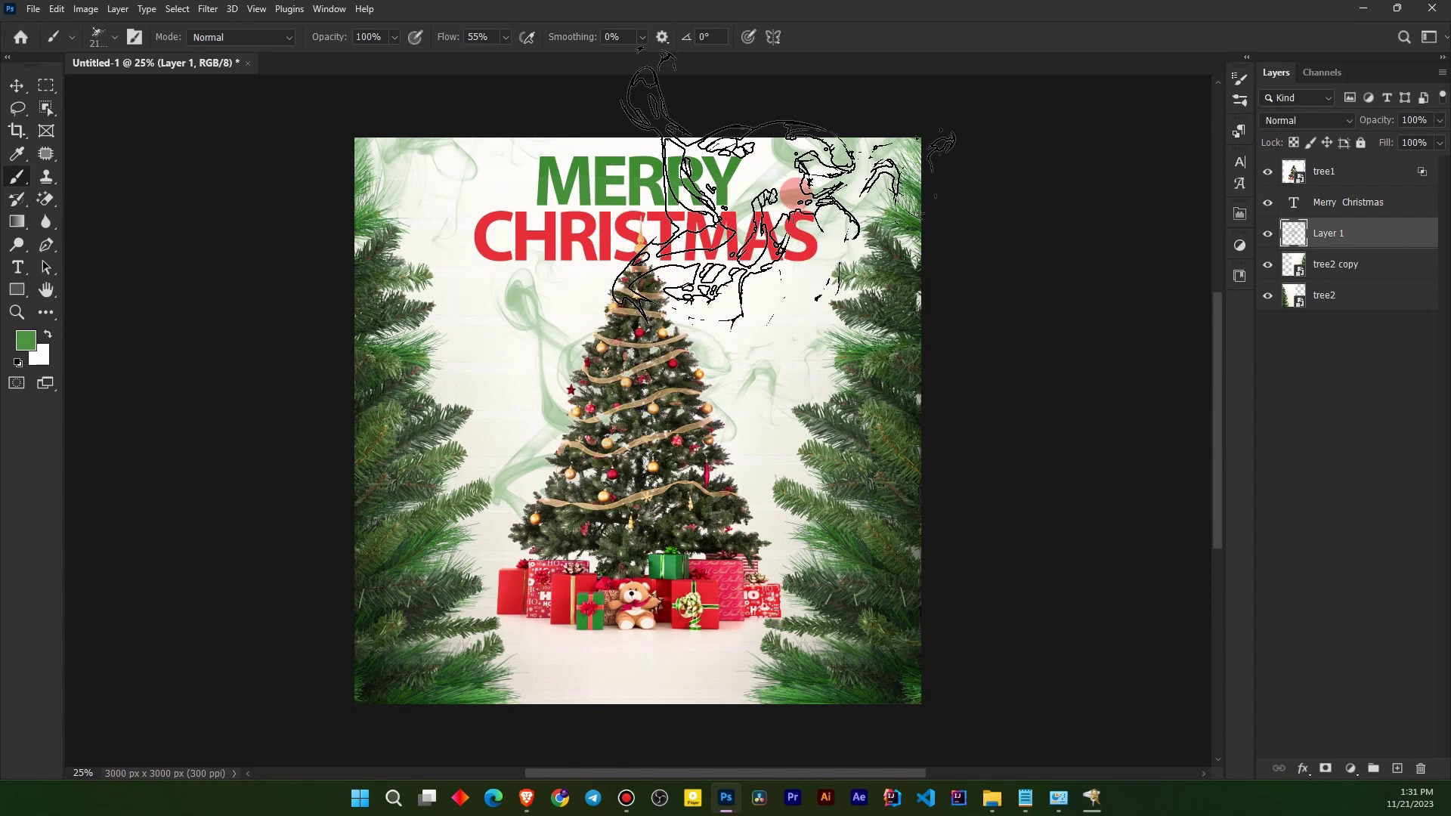
# Stamp red smoke, sampled from the word CHRISTMAS, below the gifts, and undo the extra stamp over the left pine branches.
pyautogui.press('alt')
pyautogui.keyDown('alt'); pyautogui.click(673, 218); pyautogui.keyUp('alt')
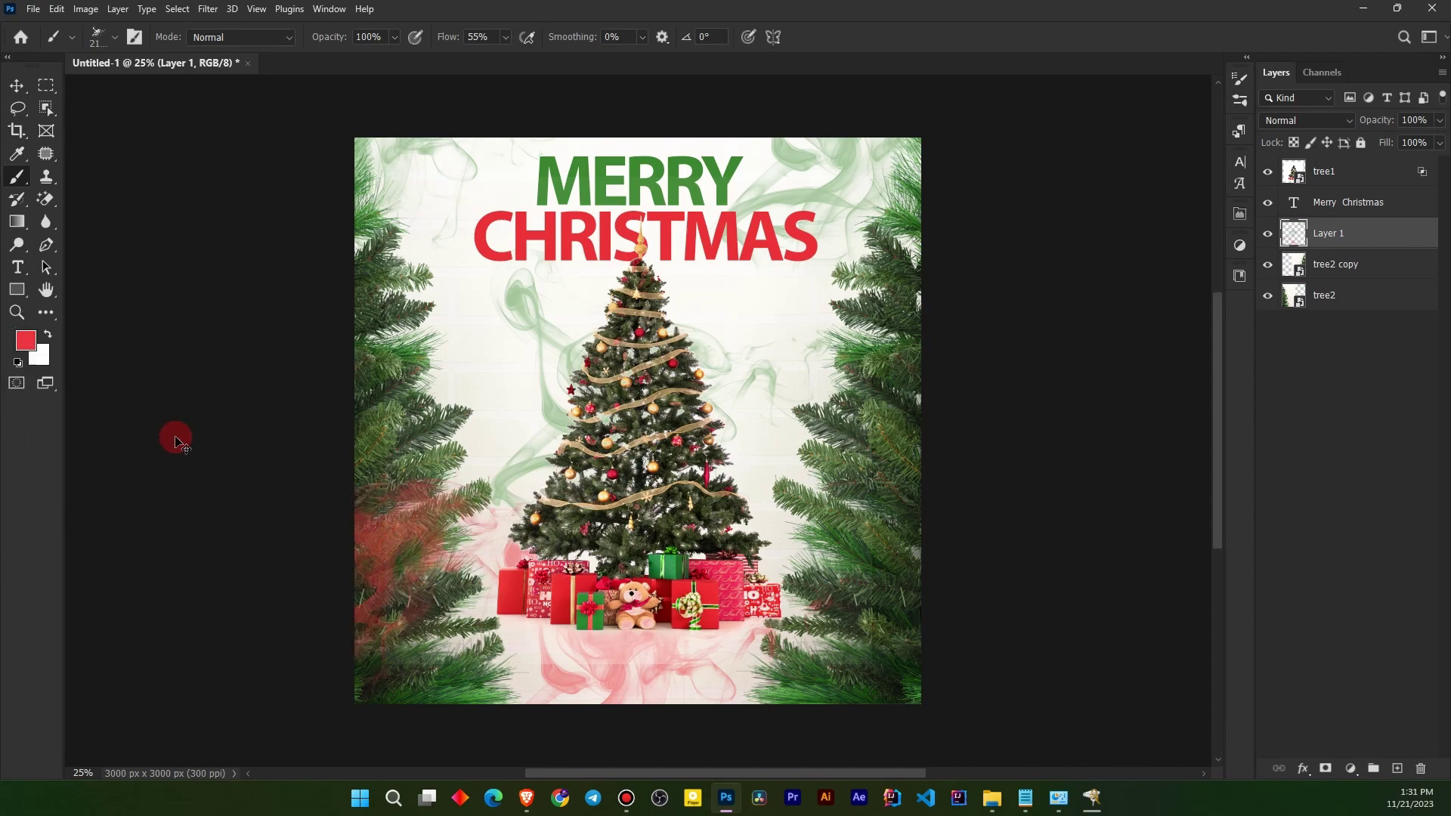
pyautogui.hotkey('ctrl', 'z')
# Try stamping red smoke beside the right side of the tree, and undo it.
pyautogui.click(823, 305)
pyautogui.click(832, 306)
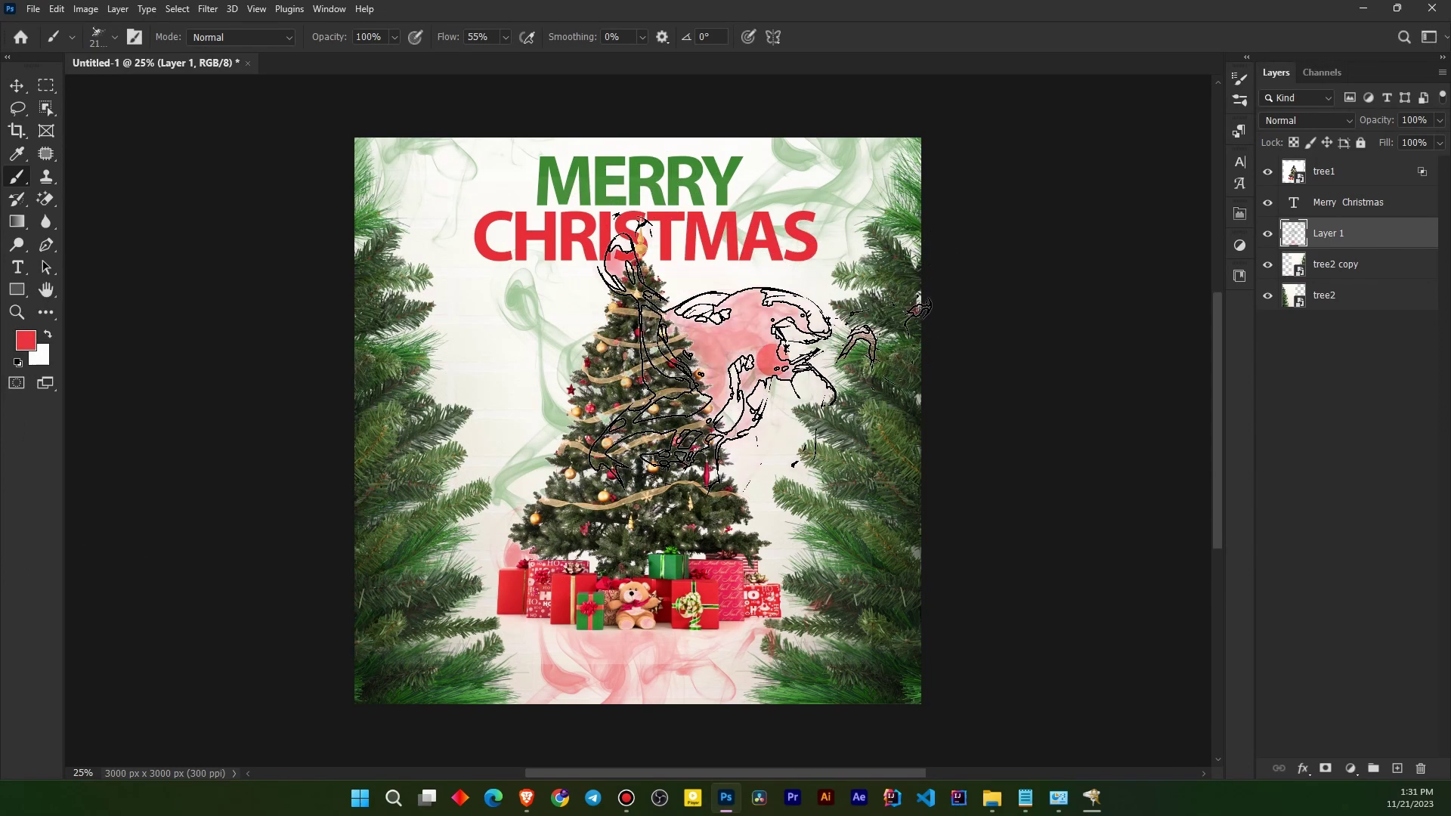
pyautogui.hotkey('ctrl', 'z')
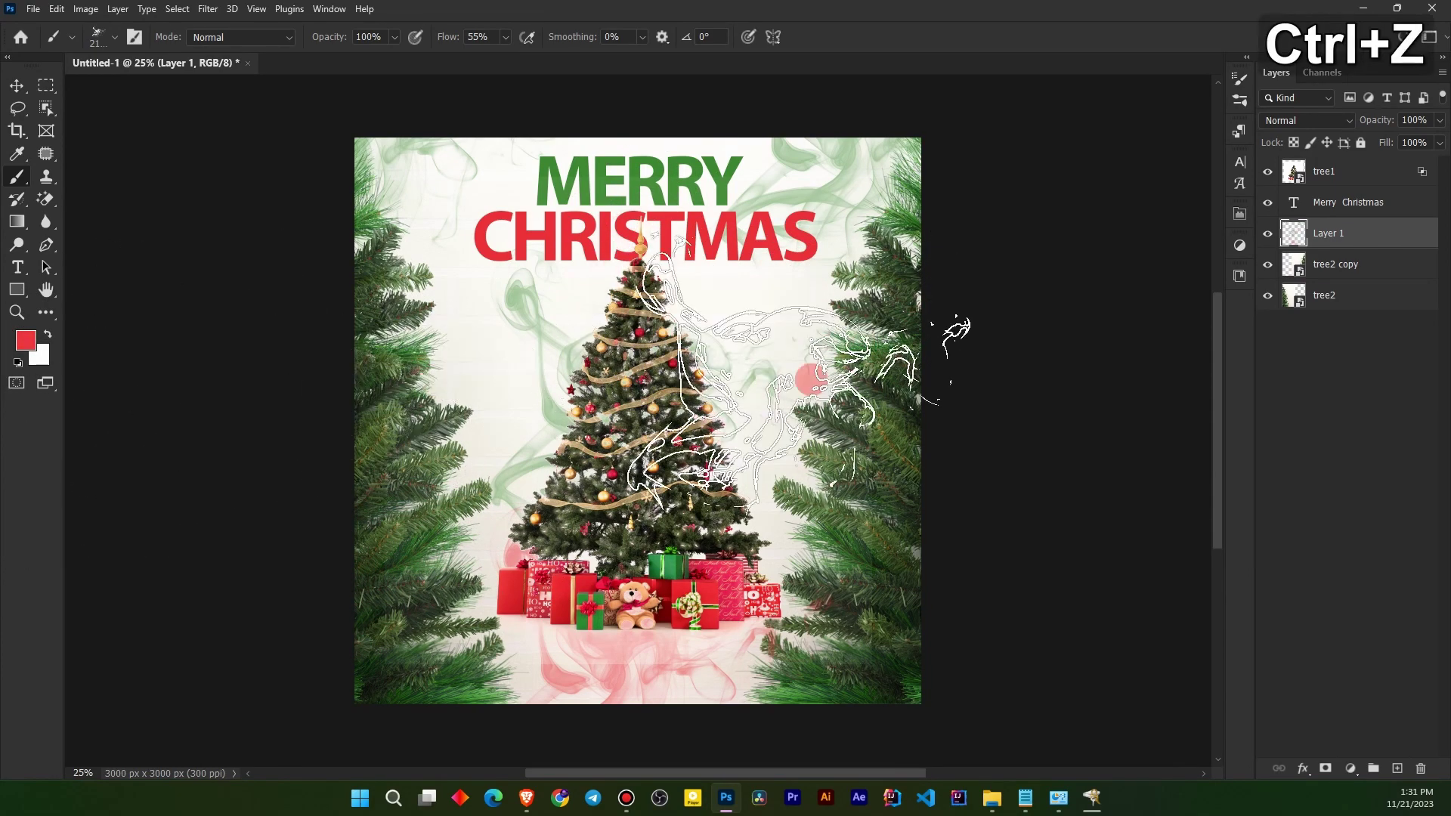
# Open the Blending Options of the Merry Christmas text layer, with the whole poster in view beside the dialog.
pyautogui.click(1335, 455)
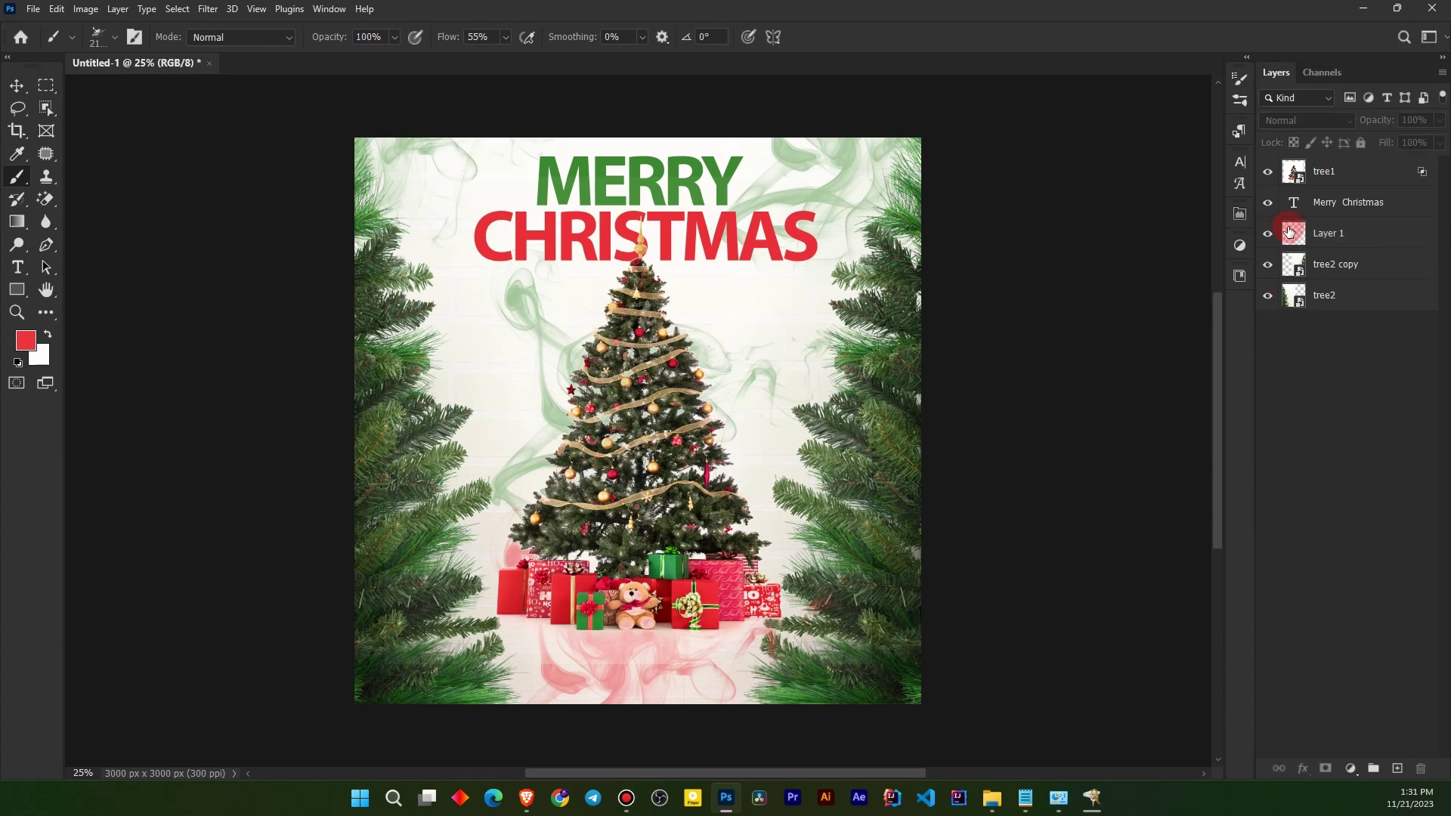
pyautogui.rightClick(1343, 204)
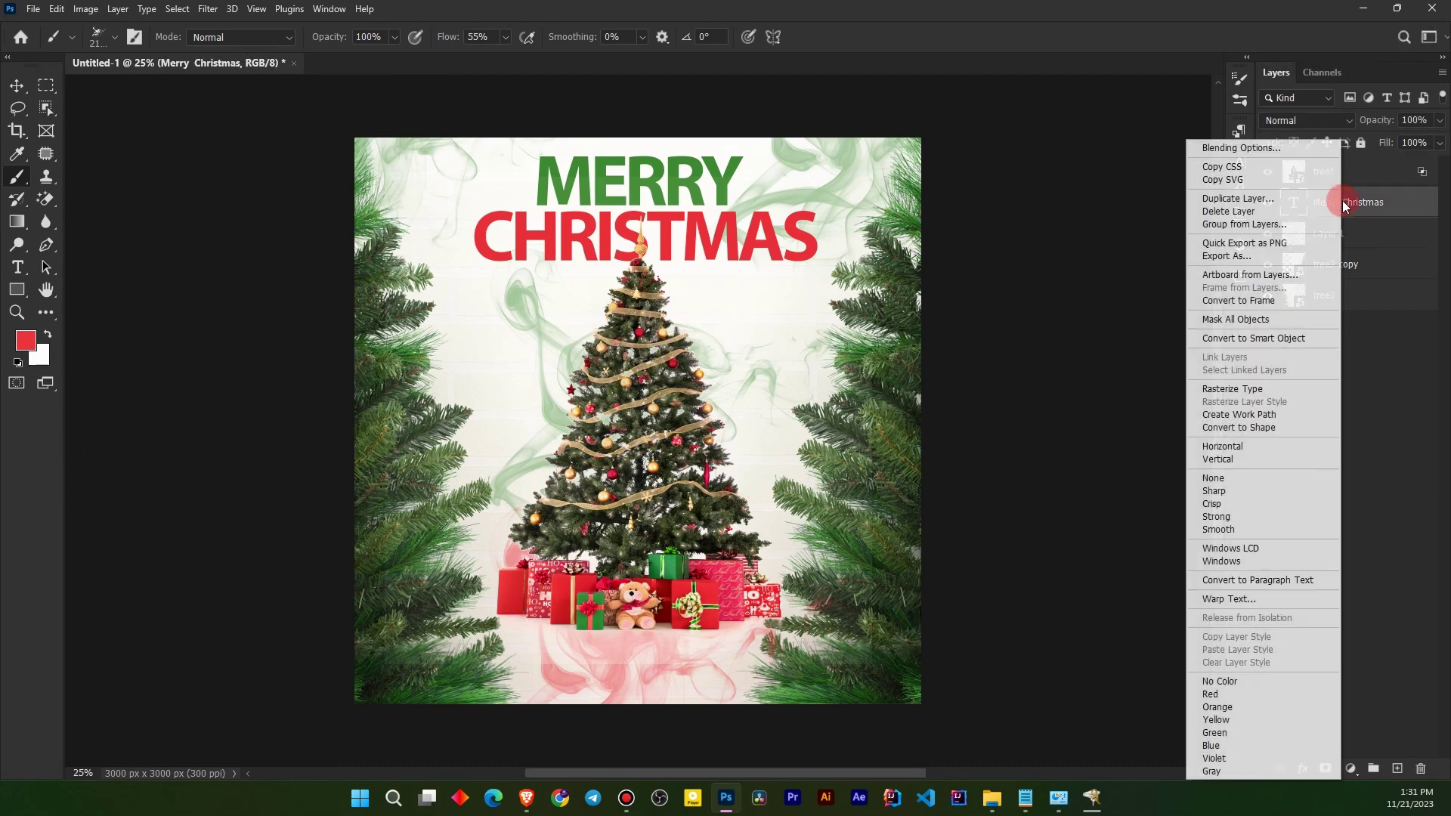
pyautogui.click(1244, 148)
pyautogui.moveTo(959, 189); pyautogui.dragTo(1045, 192)
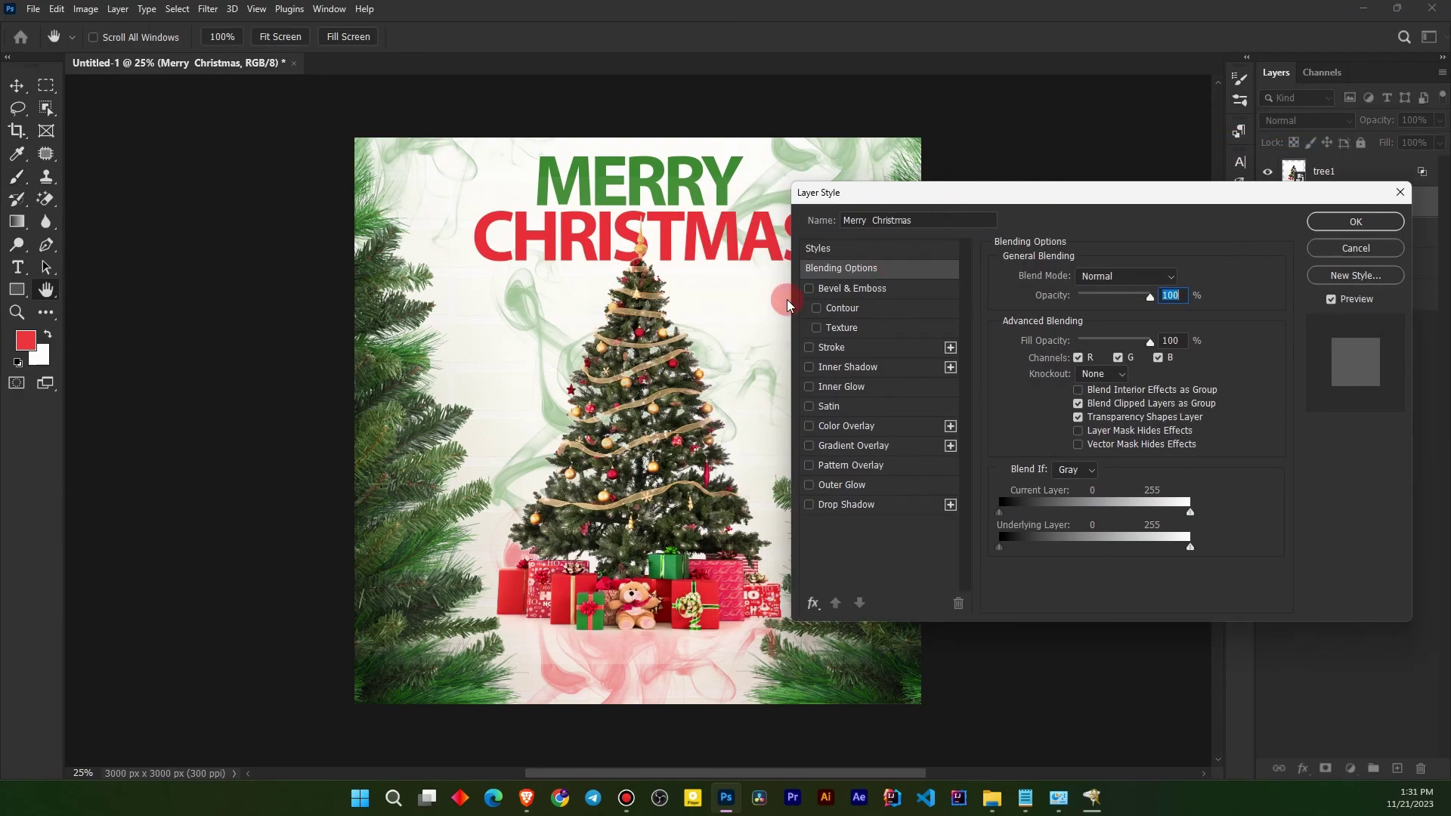
pyautogui.press('space')
pyautogui.moveTo(683, 362); pyautogui.dragTo(529, 369)
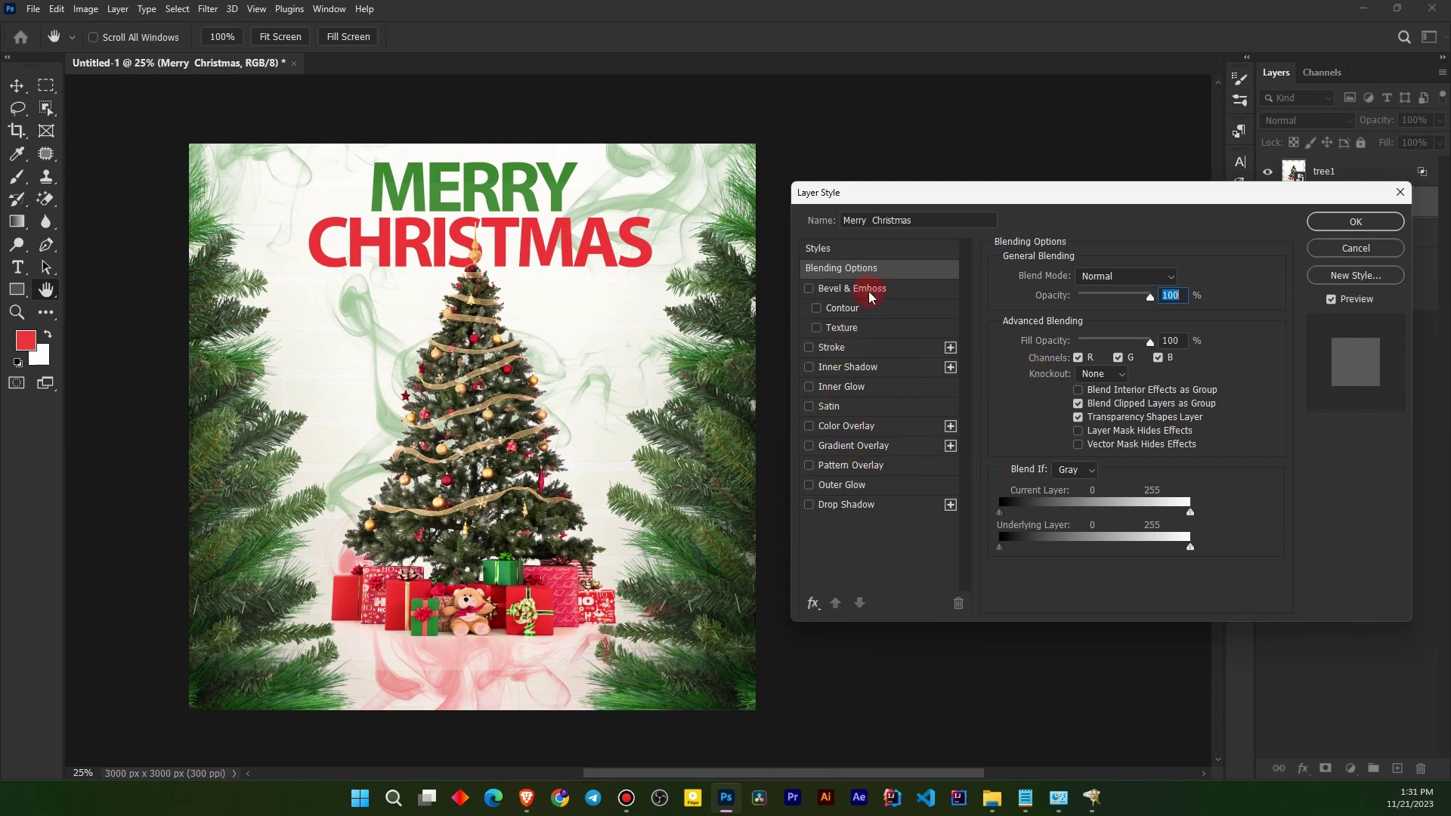
# Try the Stroke and Outer Glow effects on the headline, and cancel a change of the glow colour to black.
pyautogui.click(808, 349)
pyautogui.click(808, 349)
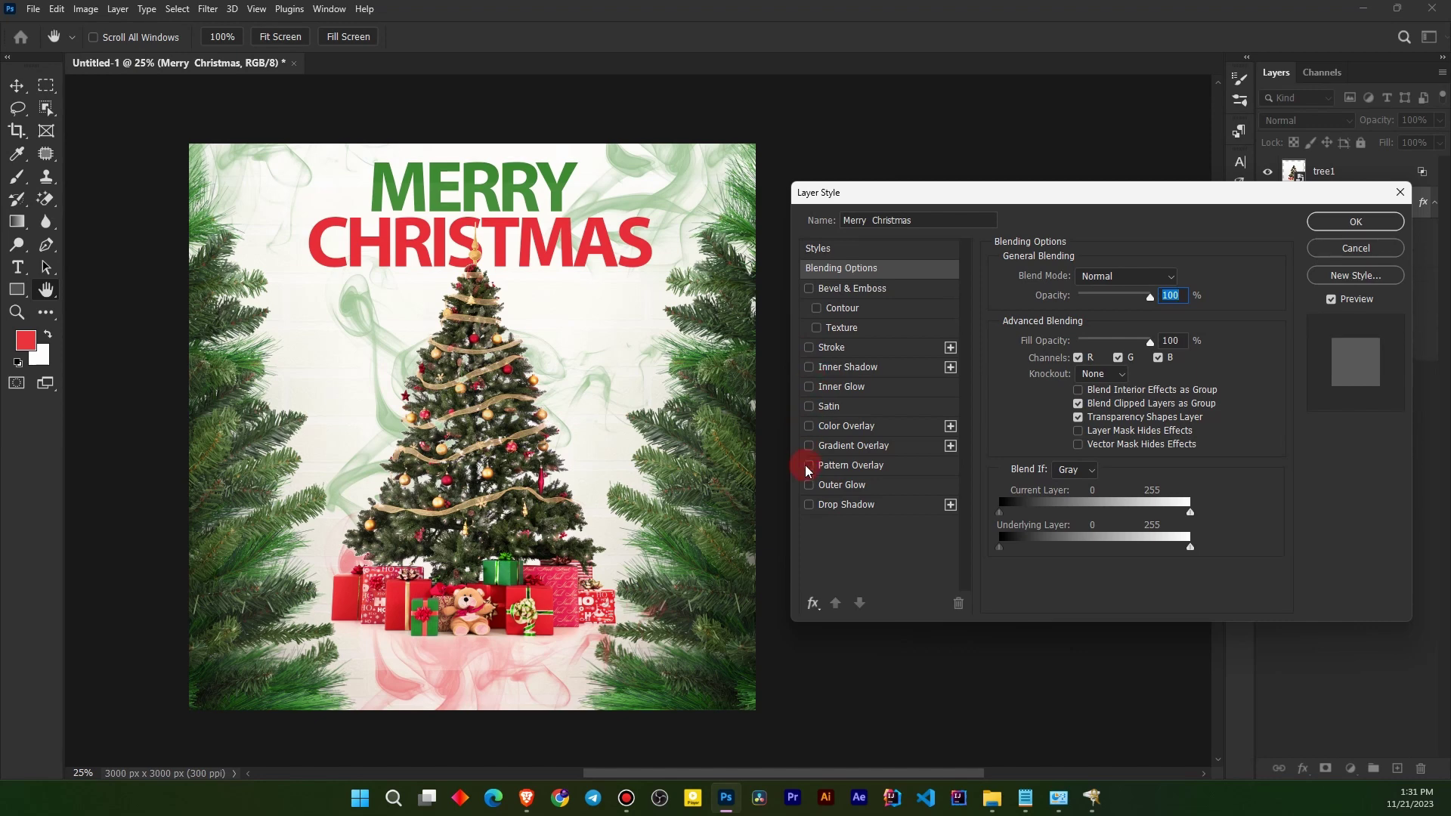
pyautogui.click(808, 488)
pyautogui.click(808, 487)
pyautogui.click(808, 488)
pyautogui.click(839, 488)
pyautogui.click(1041, 340)
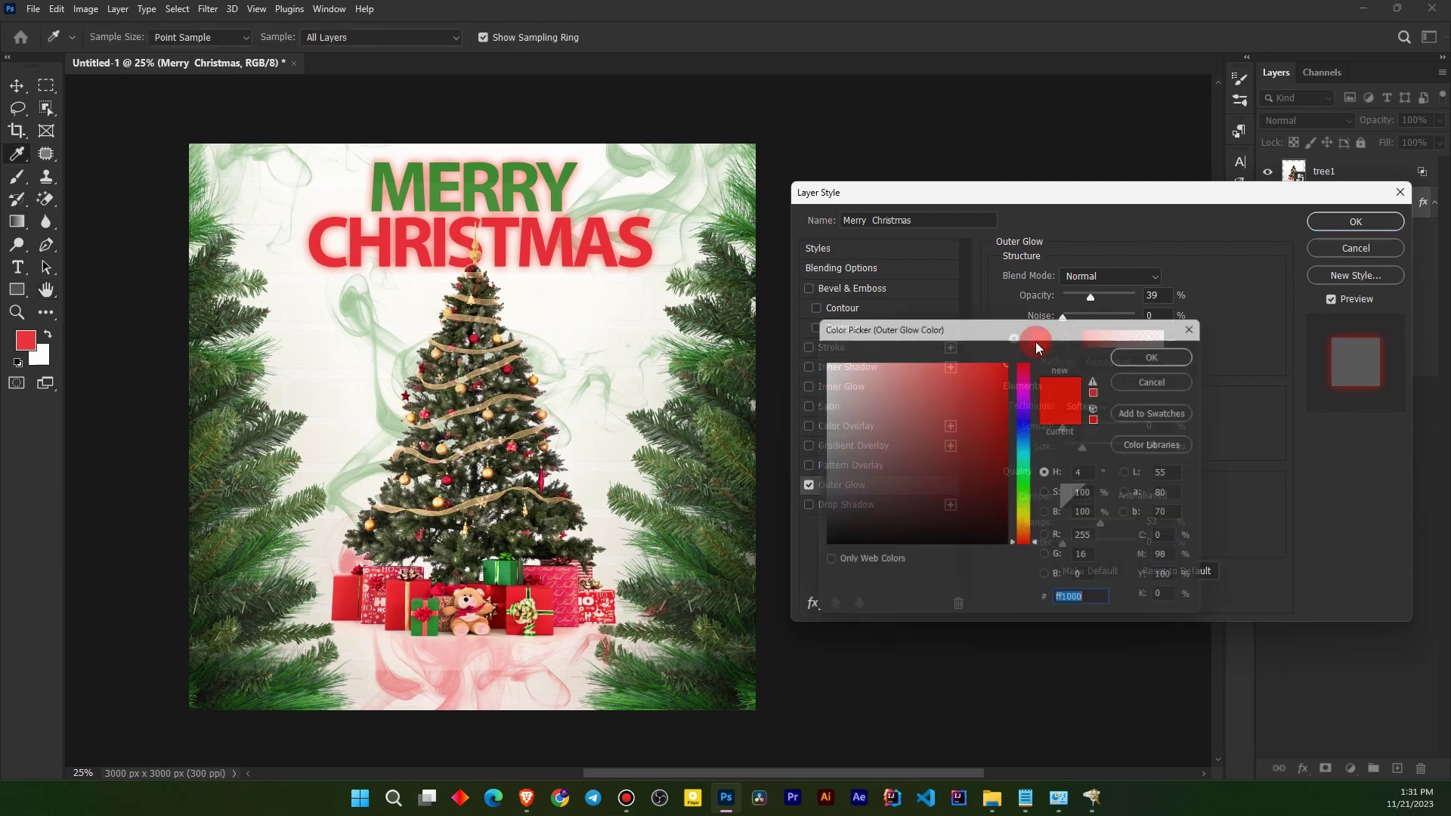
pyautogui.moveTo(962, 486); pyautogui.dragTo(1013, 551)
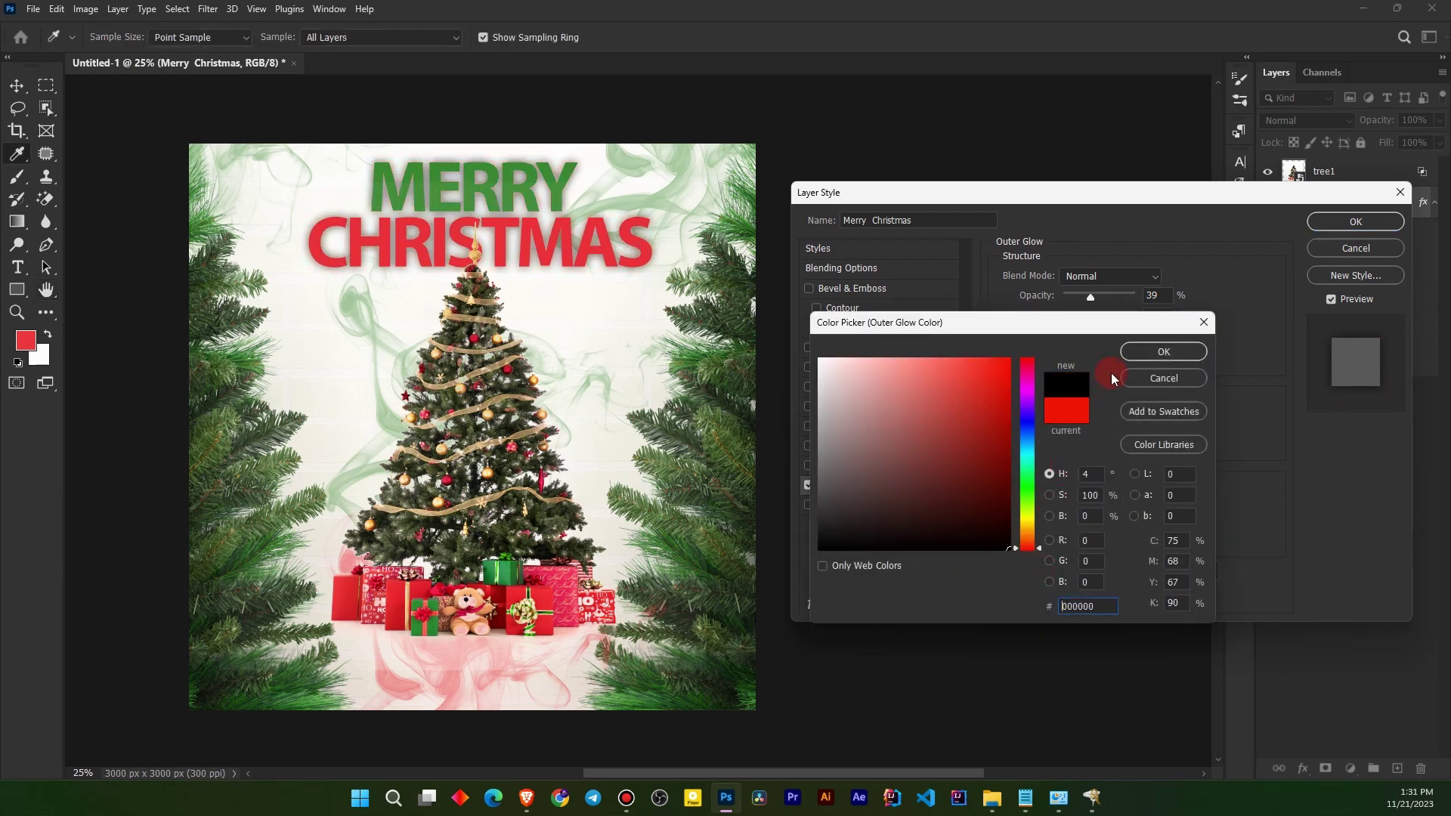
pyautogui.click(1139, 376)
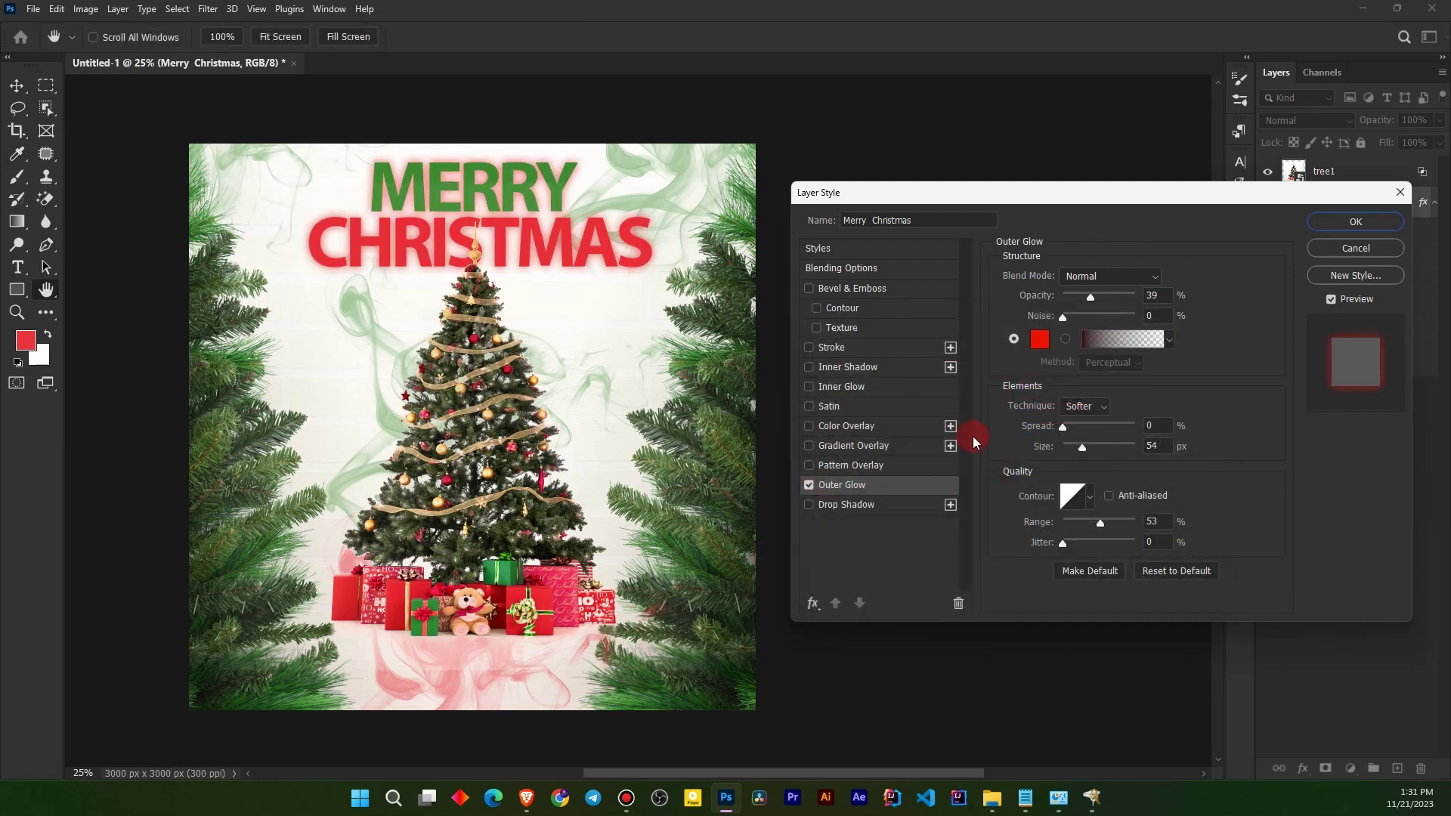
# Try a black, 000000, Outer Glow on the headline, and switch the effect off.
pyautogui.click(1039, 340)
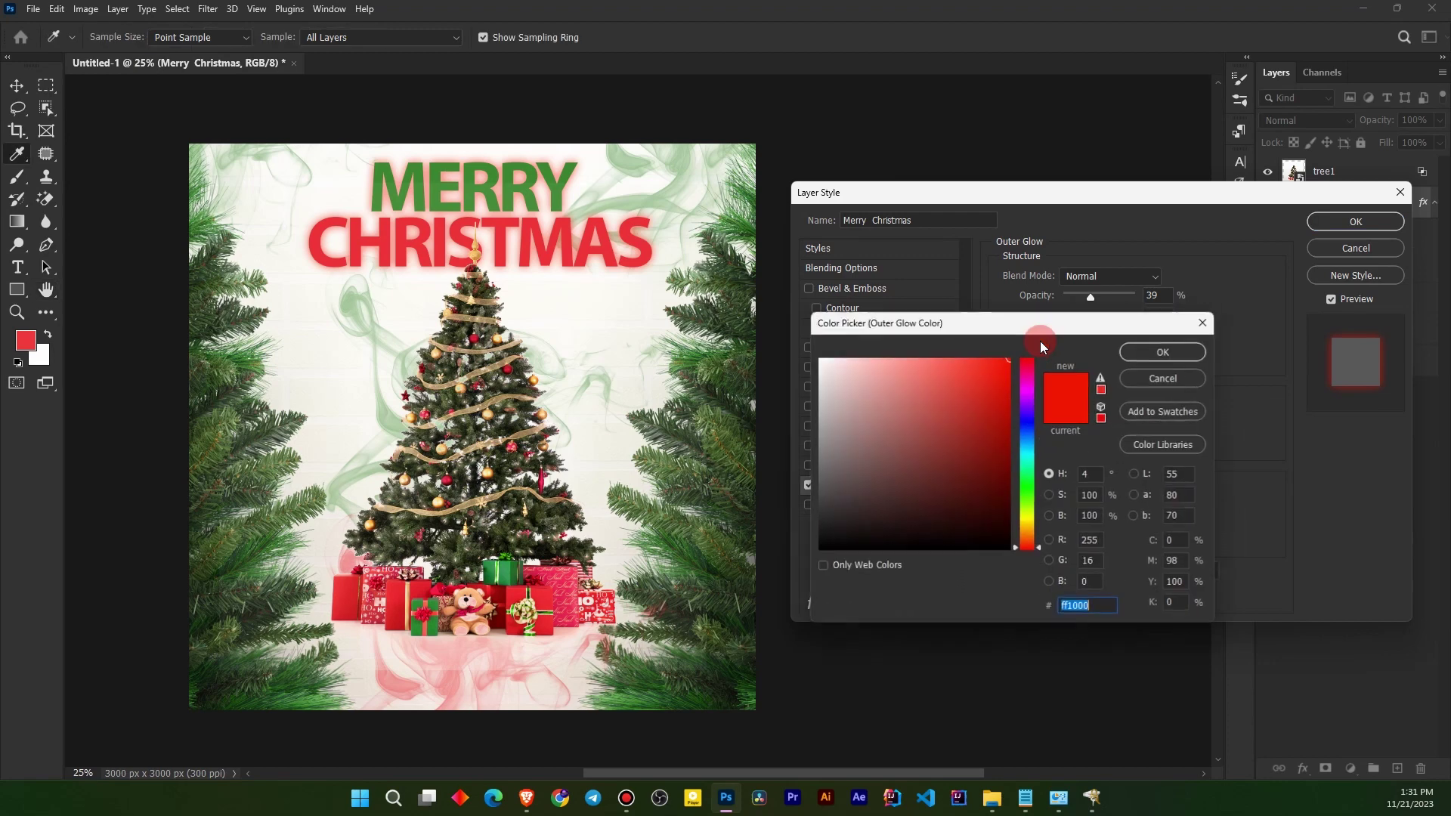
pyautogui.click(620, 340)
pyautogui.moveTo(932, 408); pyautogui.dragTo(1017, 554)
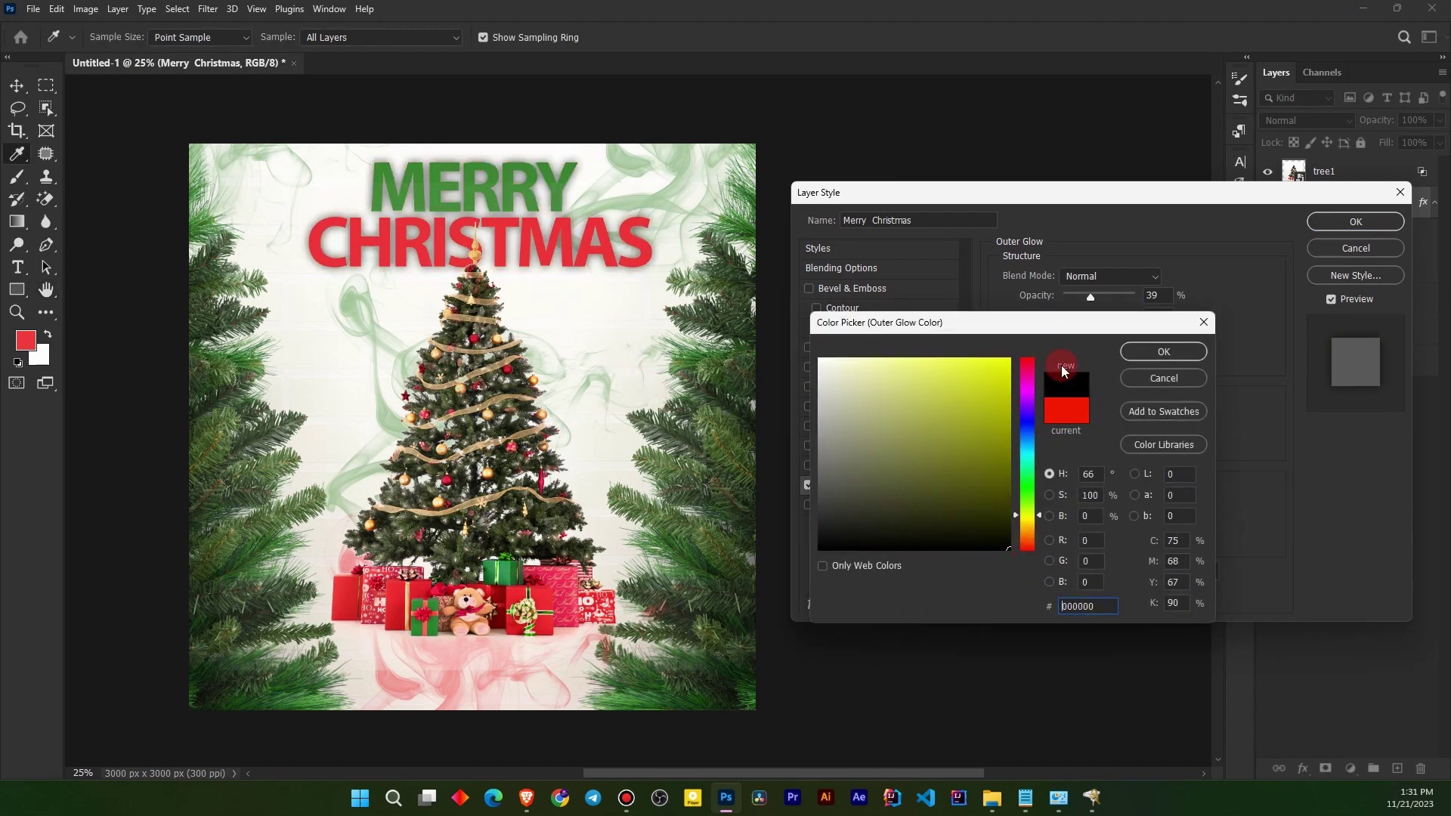
pyautogui.click(1140, 353)
pyautogui.click(833, 488)
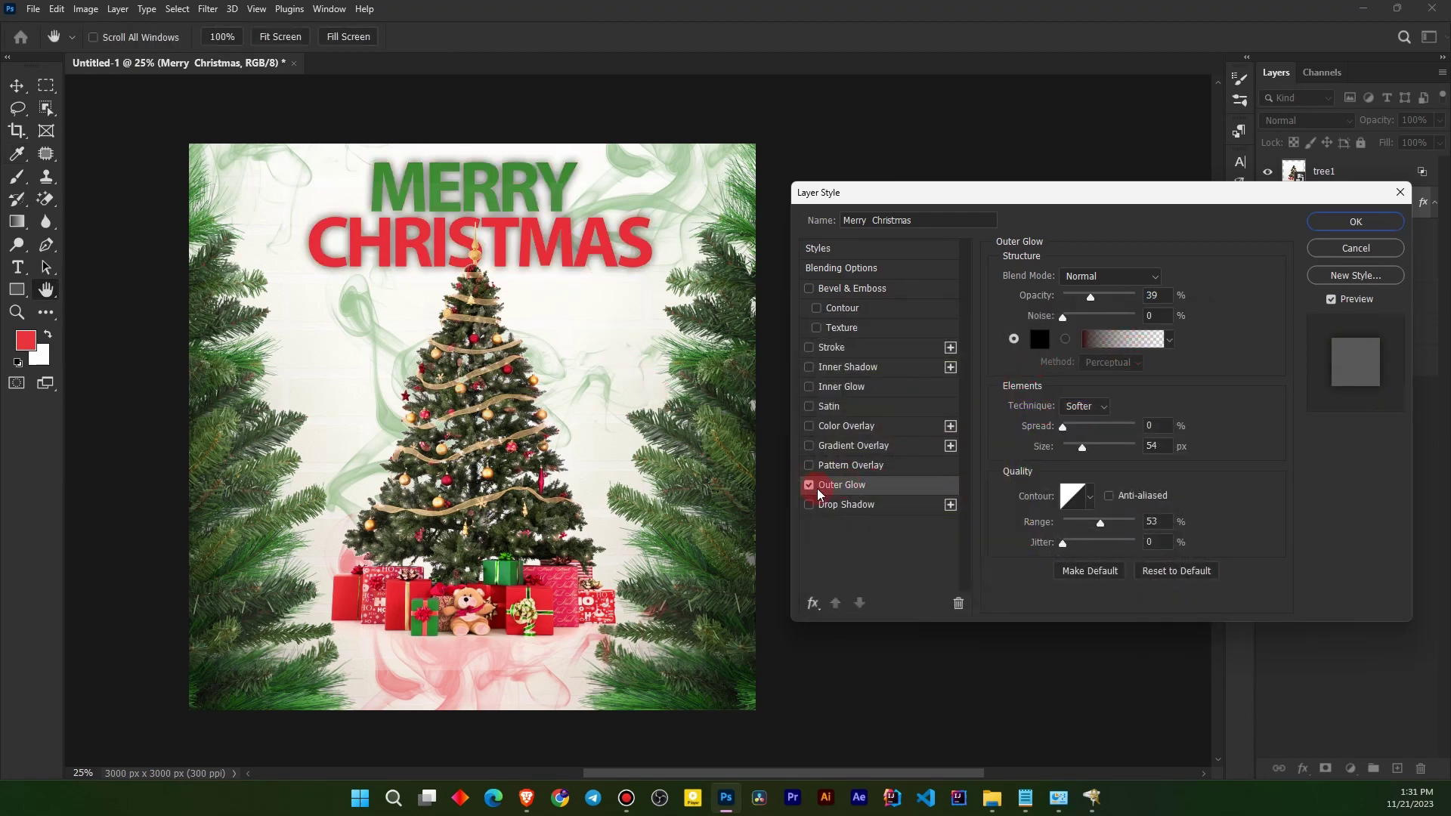
pyautogui.click(810, 486)
# Add a Drop Shadow to the headline with 63% opacity, 12 px distance, 16% spread, 3 px size and 23% noise.
pyautogui.click(809, 505)
pyautogui.click(850, 513)
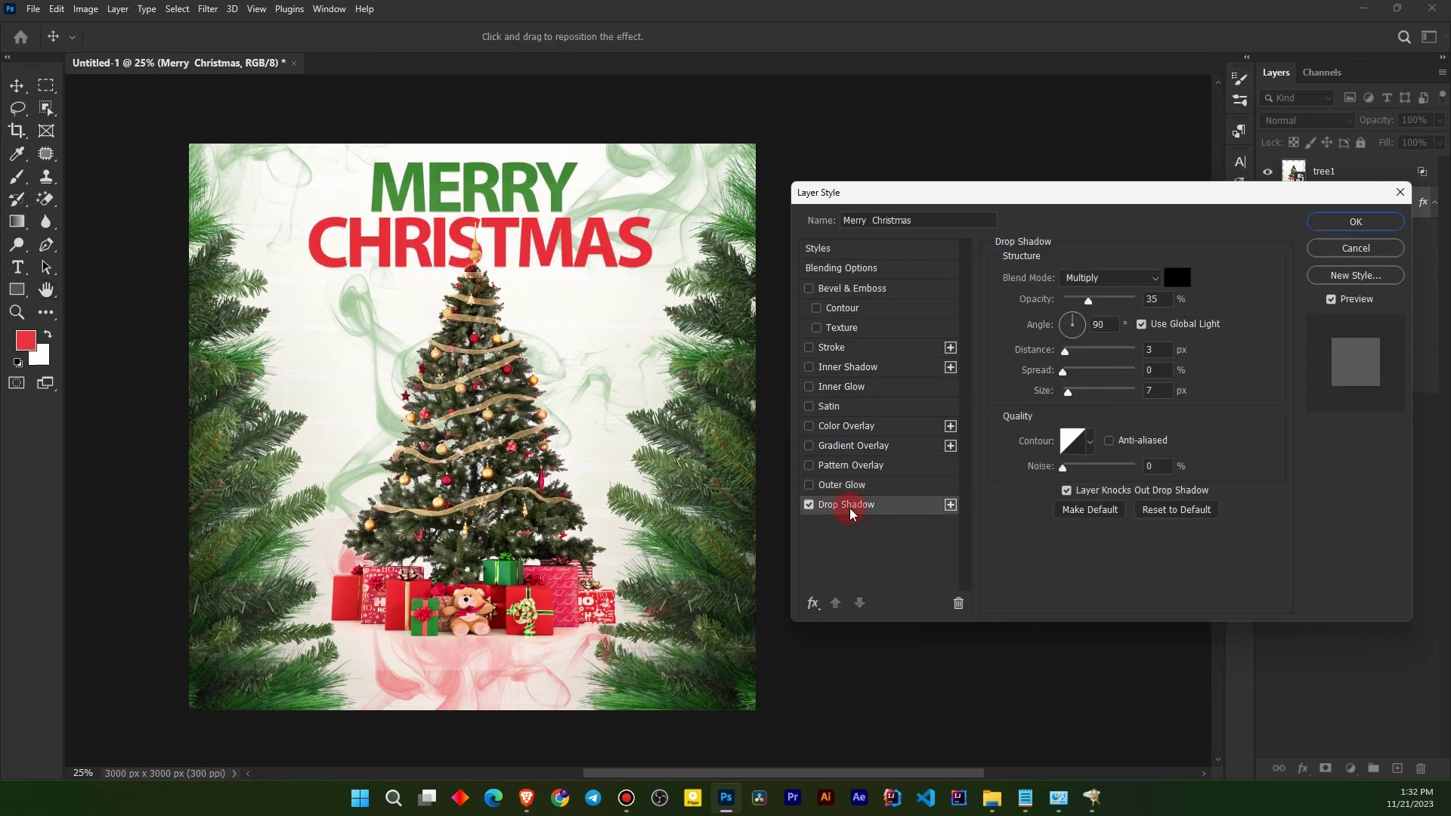
pyautogui.moveTo(1089, 303); pyautogui.dragTo(1109, 305)
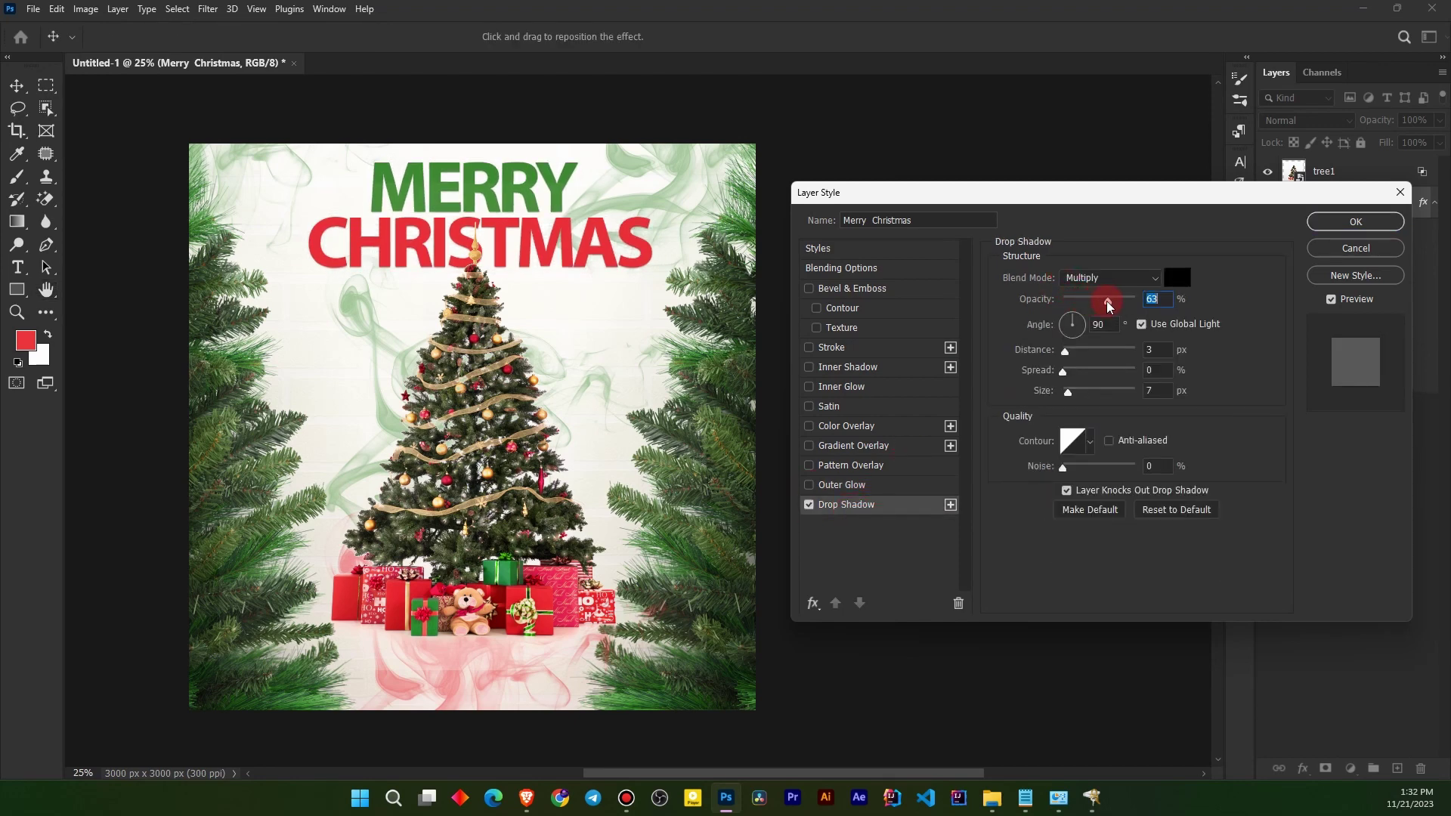
pyautogui.moveTo(1070, 358)
pyautogui.mouseDown()
pyautogui.moveTo(1066, 395)
pyautogui.moveTo(1074, 358)
pyautogui.mouseUp()
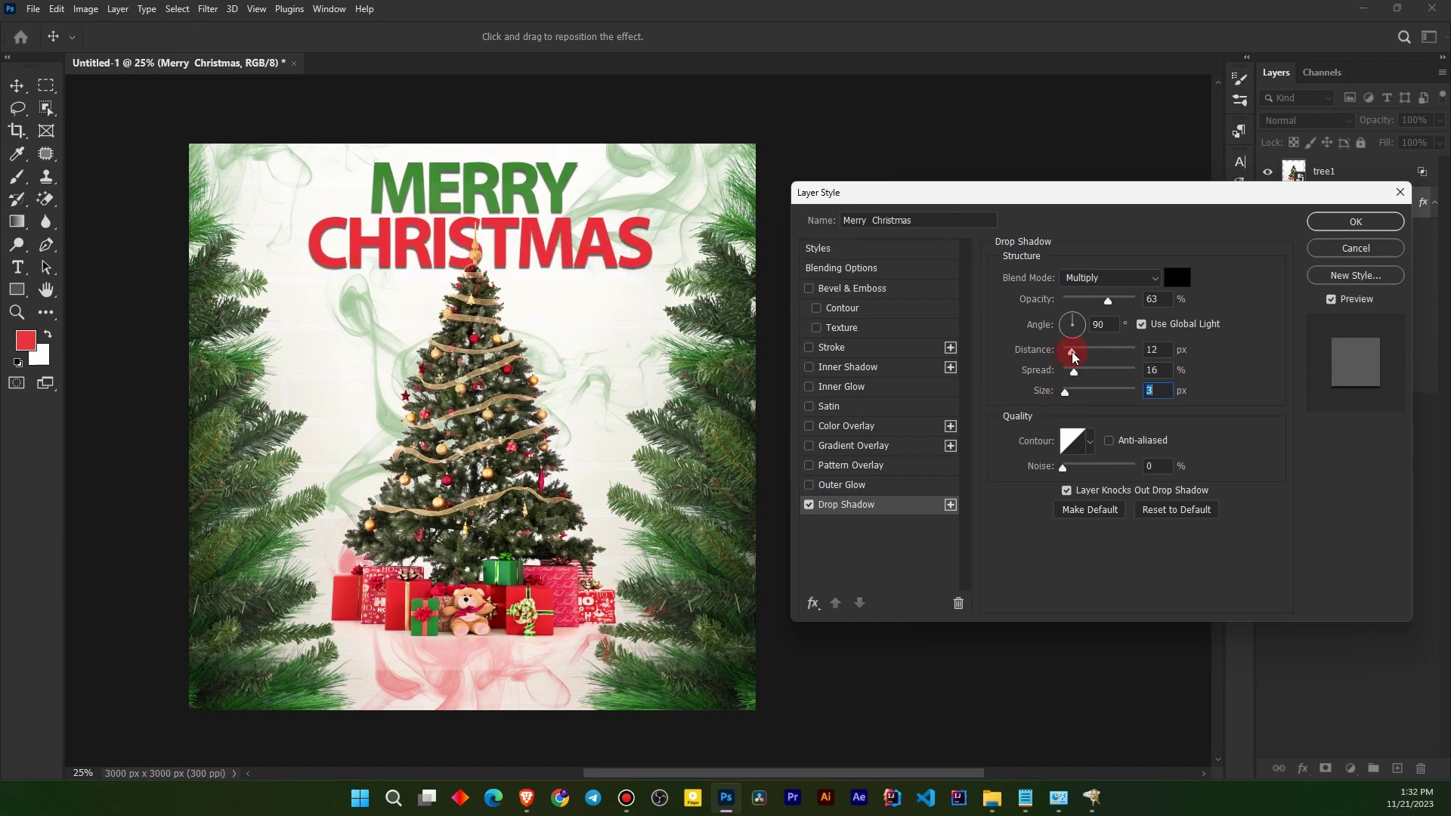
pyautogui.click(1081, 473)
pyautogui.click(995, 377)
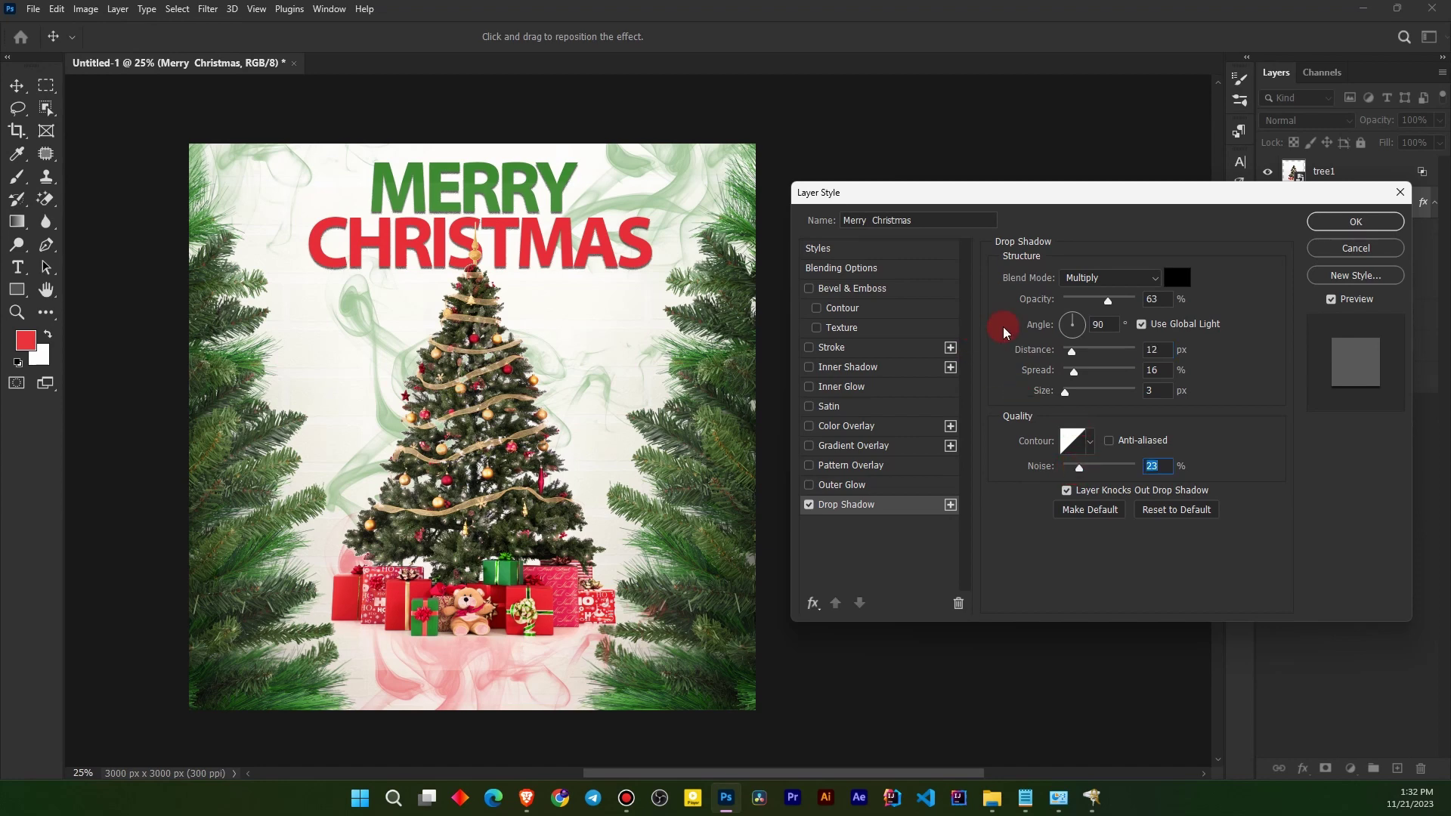
# Set the headline shadow to Normal blending, 71% opacity, 7 px distance and 21% spread, and apply the layer style.
pyautogui.click(1102, 279)
pyautogui.click(1084, 299)
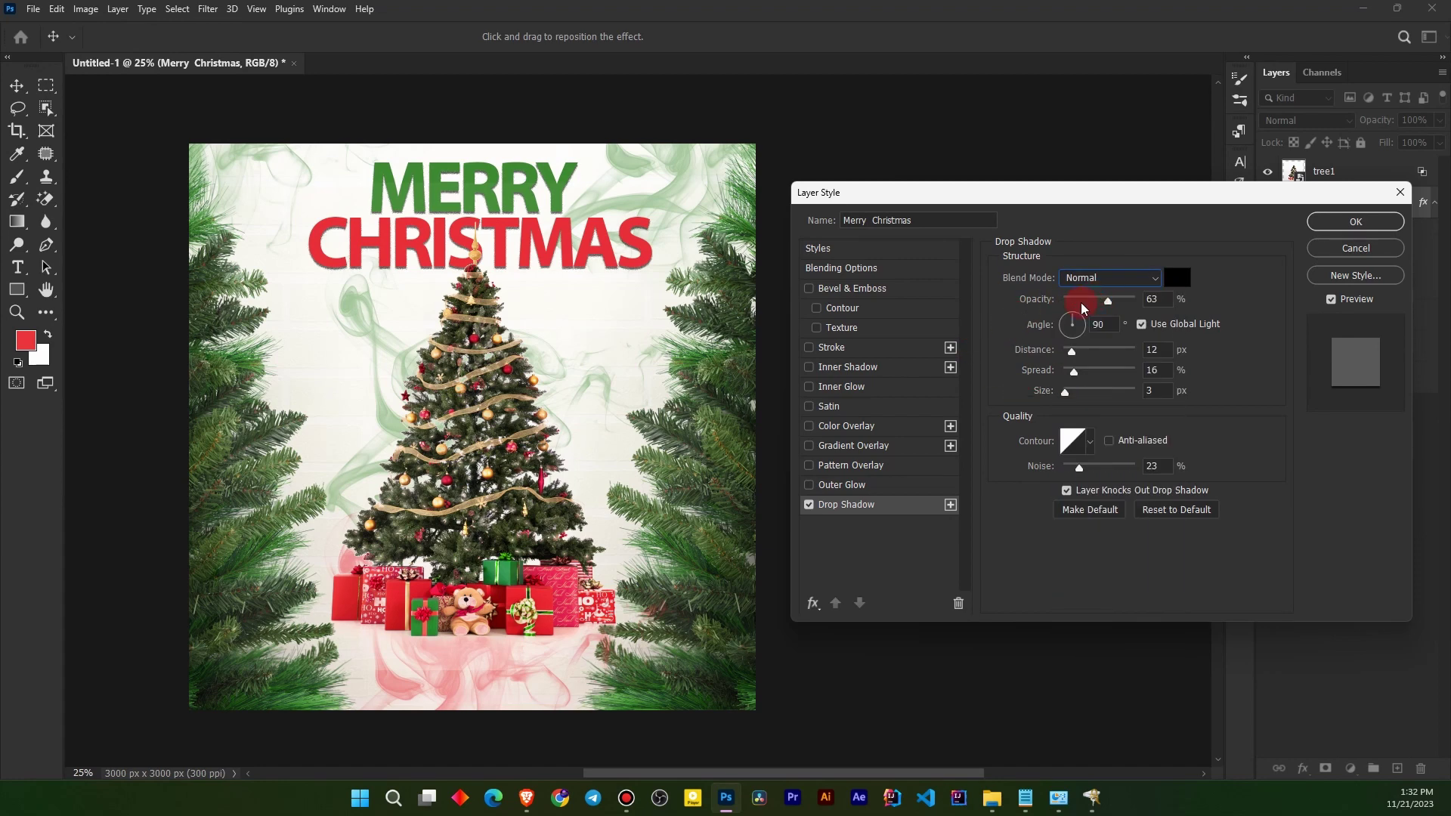
pyautogui.moveTo(1109, 304); pyautogui.dragTo(1134, 310)
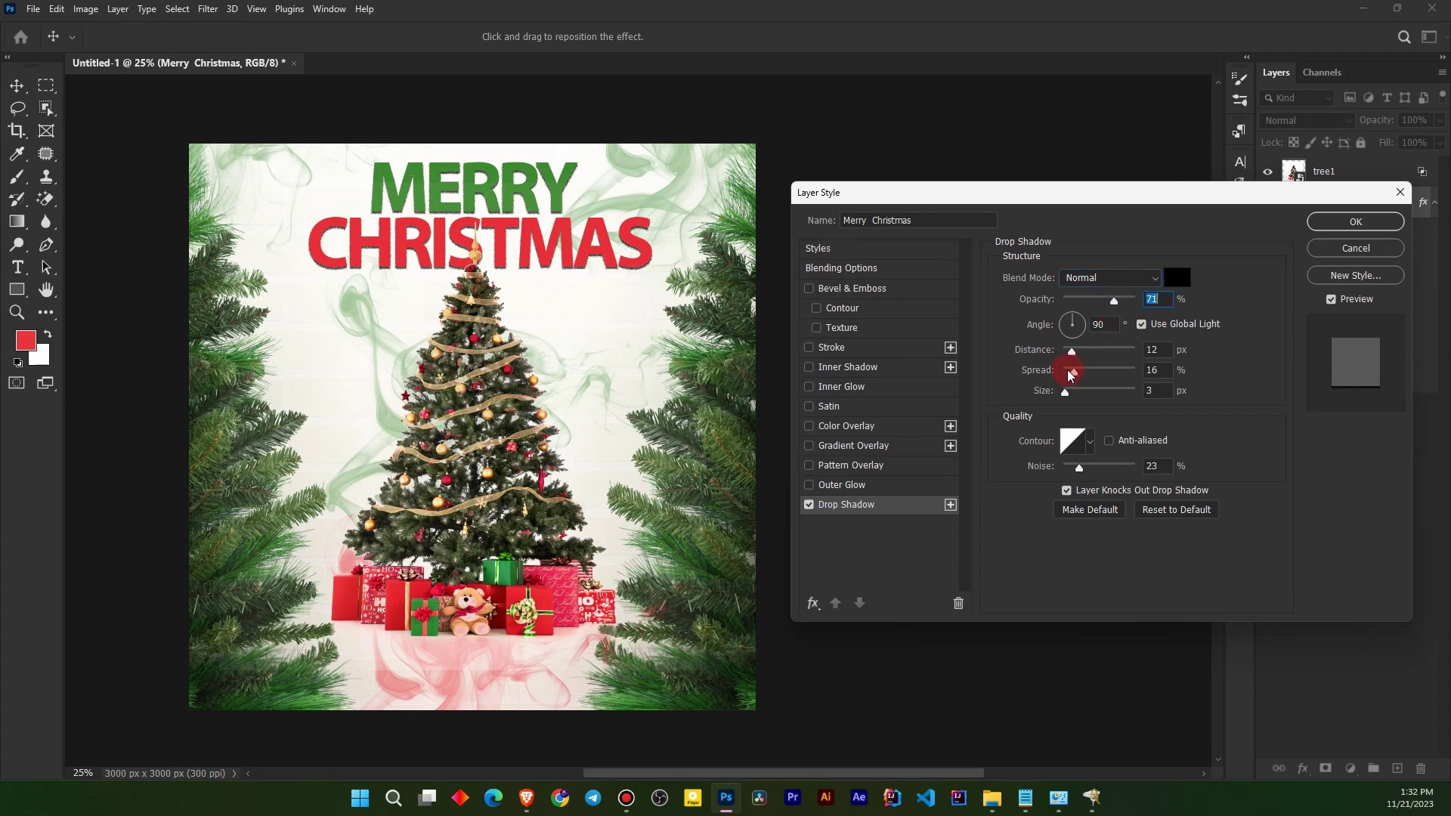
pyautogui.moveTo(1071, 351); pyautogui.dragTo(1078, 378)
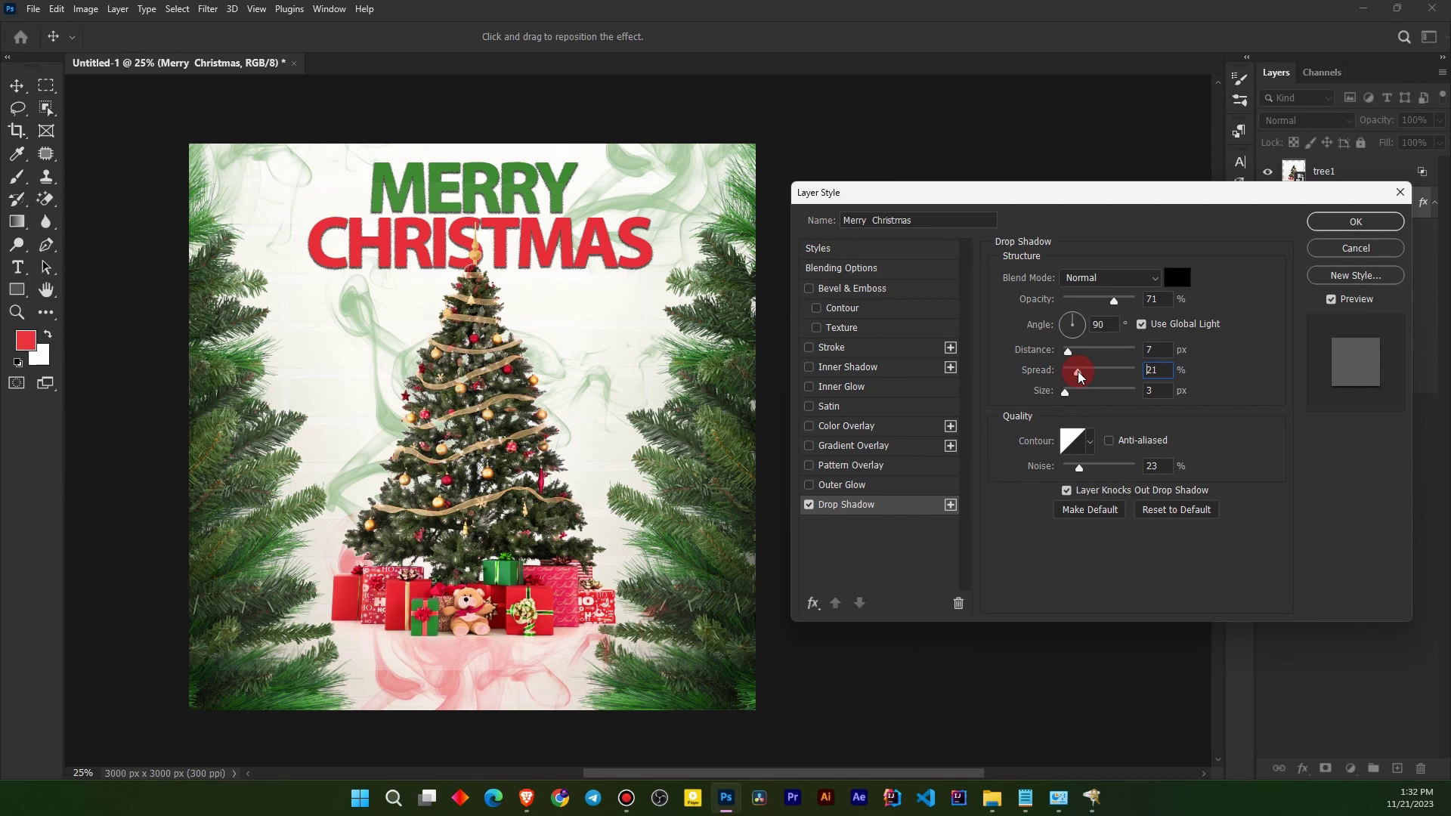
pyautogui.click(1323, 224)
pyautogui.click(1300, 452)
pyautogui.click(1299, 214)
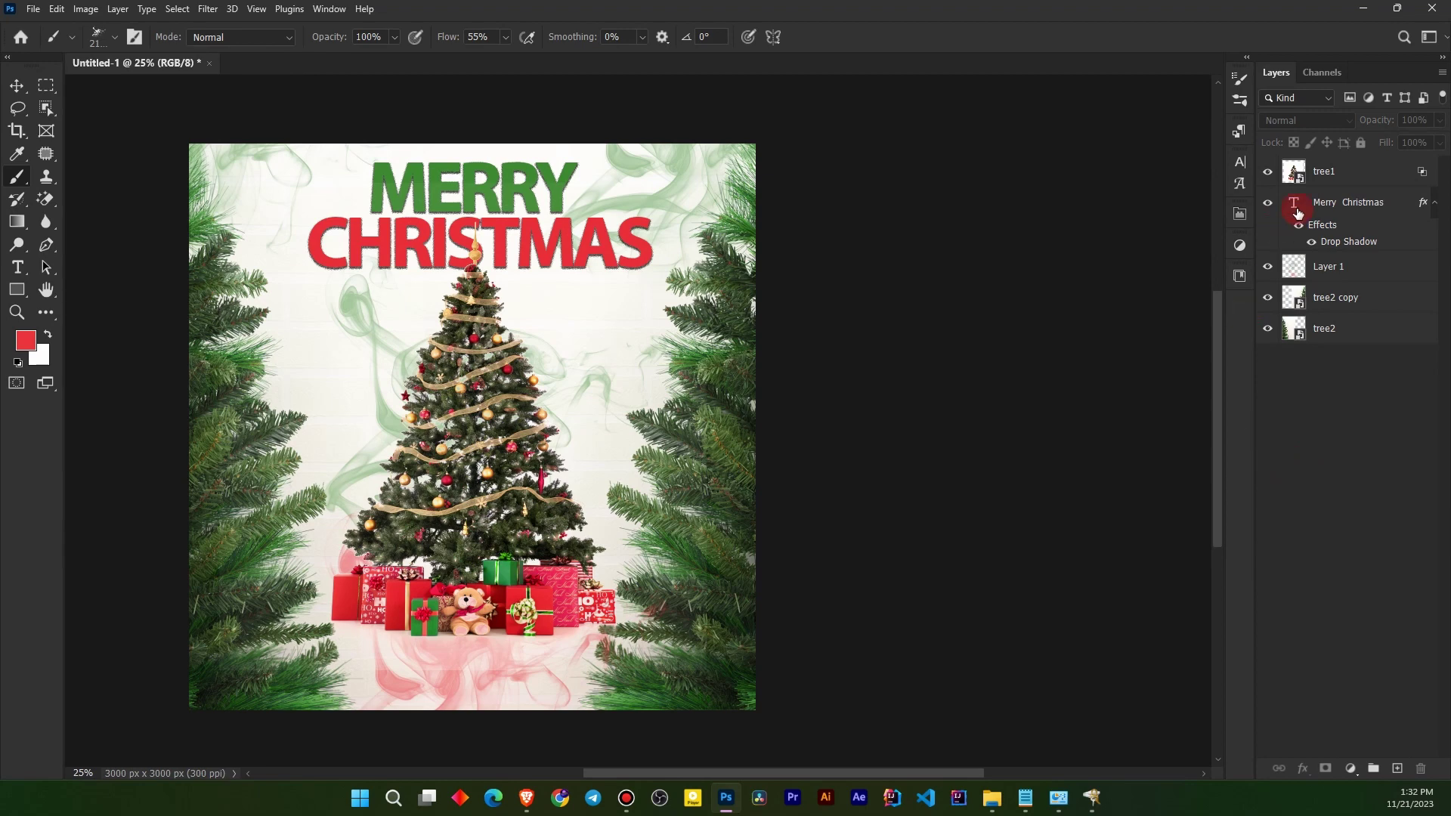
# Add a Bevel & Emboss effect with 178% depth to the Merry Christmas text layer's style.
pyautogui.rightClick(1310, 196)
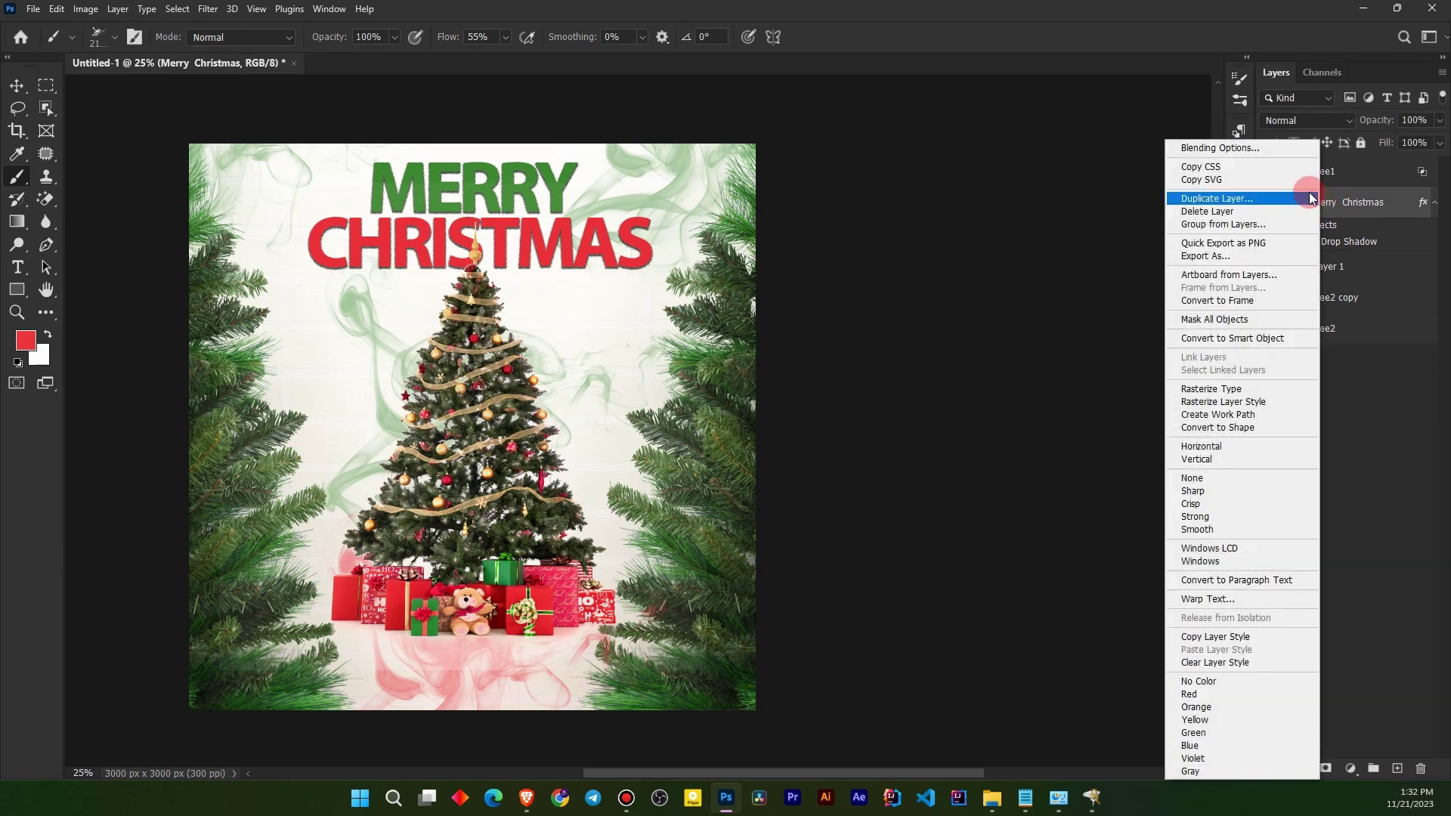
pyautogui.click(1245, 149)
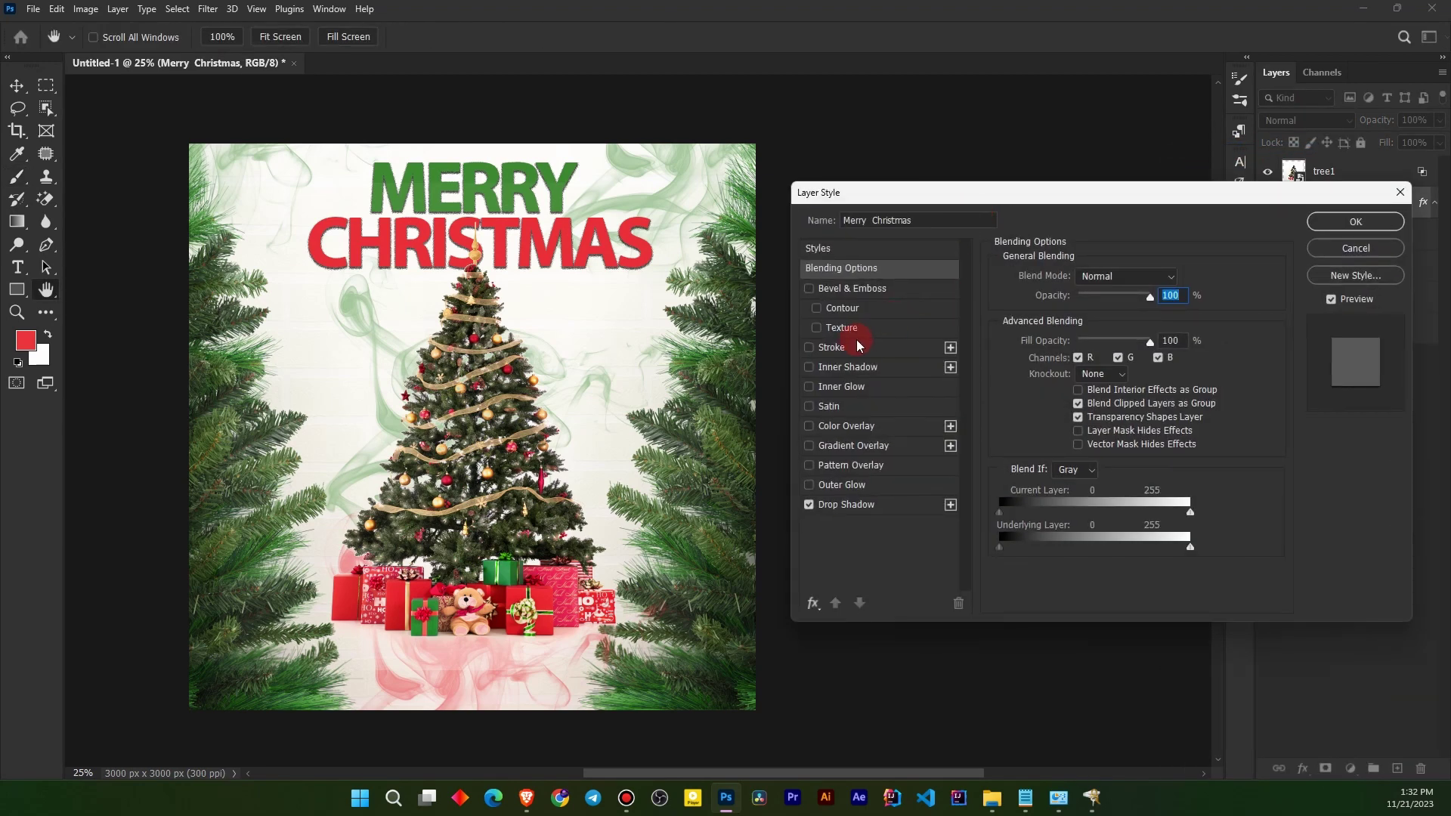
pyautogui.click(810, 289)
pyautogui.click(838, 291)
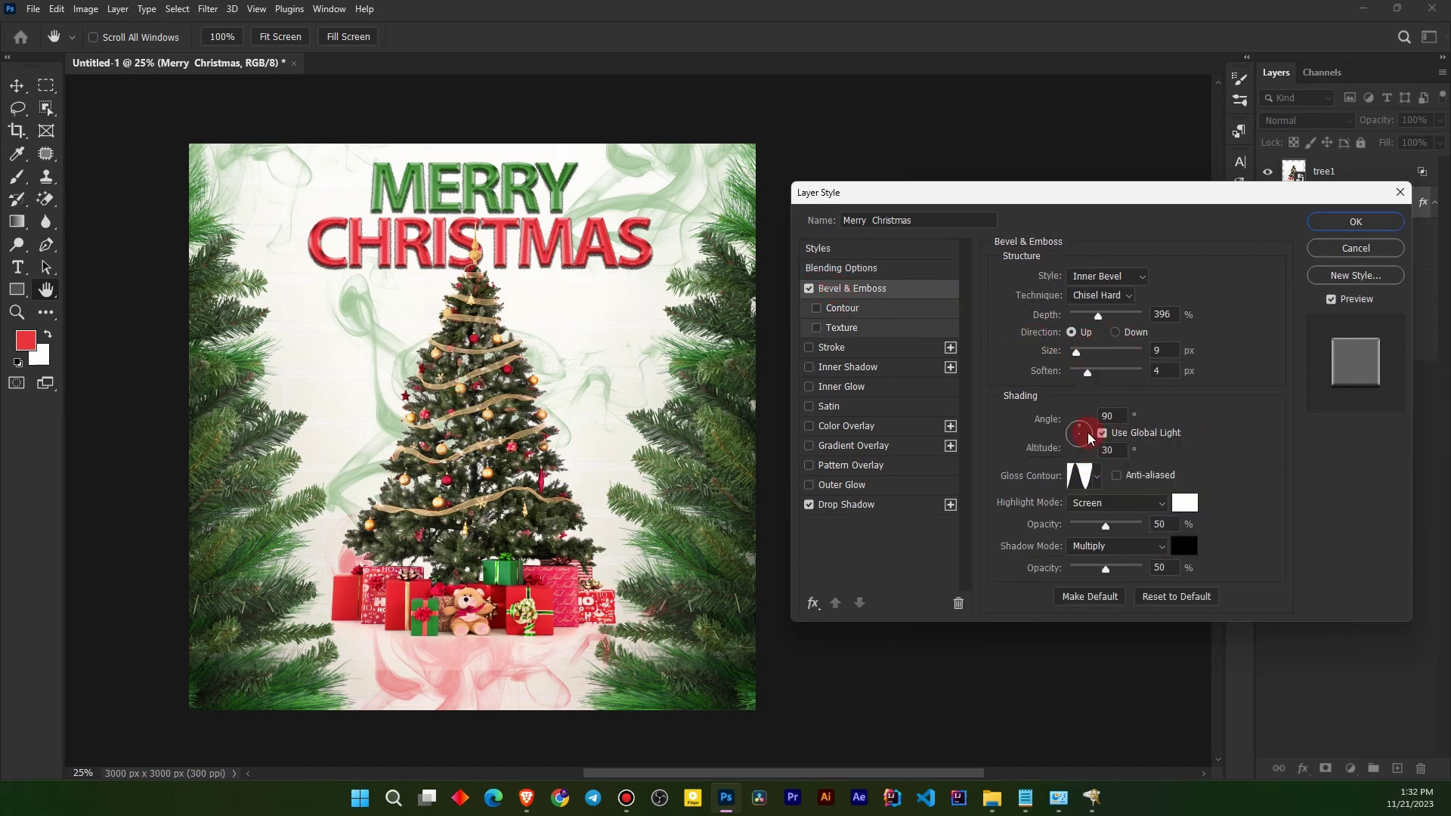
pyautogui.moveTo(1095, 316)
pyautogui.mouseDown()
pyautogui.moveTo(1138, 316)
pyautogui.moveTo(1082, 312)
pyautogui.mouseUp()
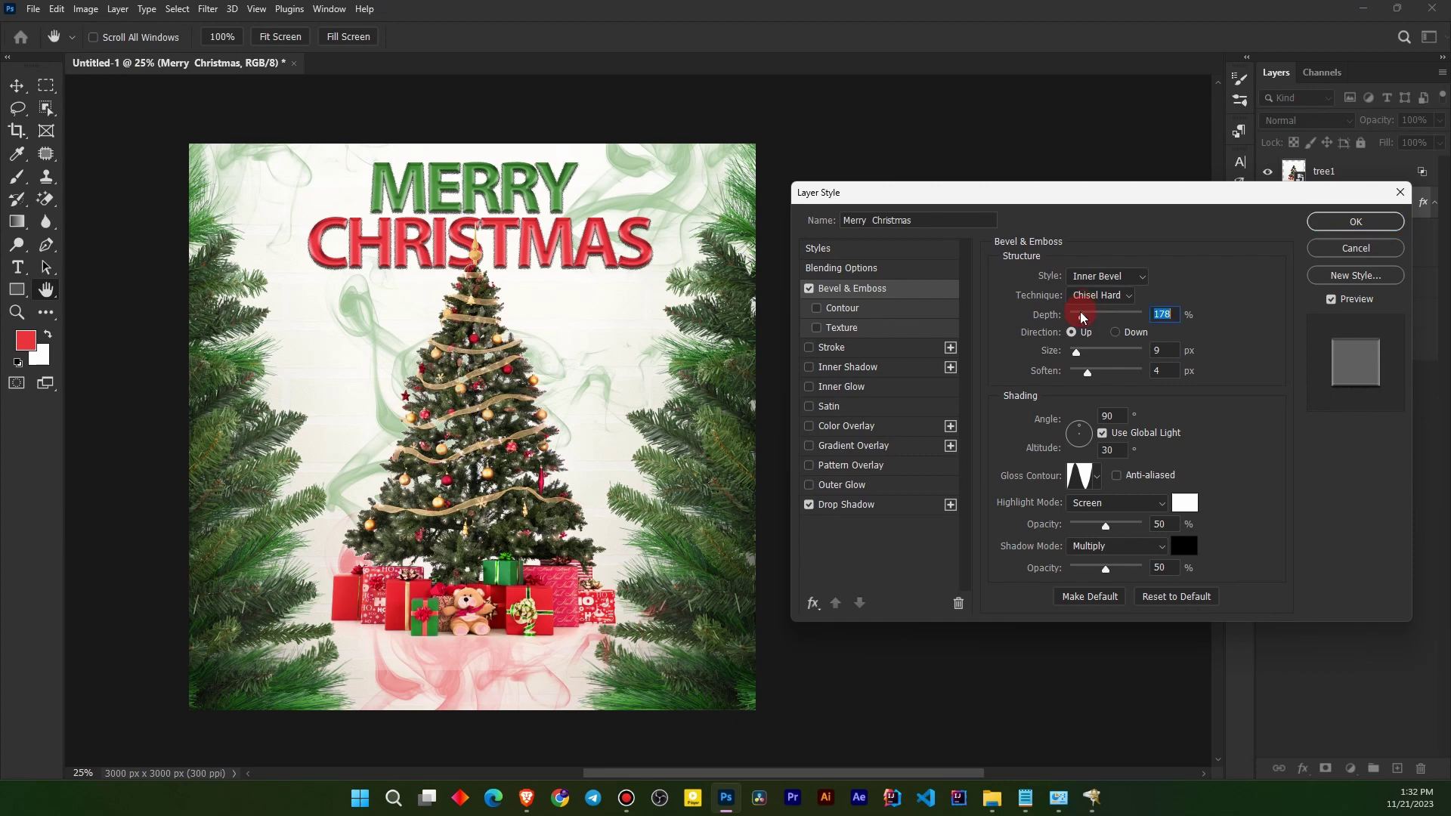
# Set the headline bevel's technique to Smooth, compare the Emboss and Pillow Emboss styles, and choose Outer Bevel.
pyautogui.click(1091, 299)
pyautogui.click(1100, 298)
pyautogui.click(1101, 277)
pyautogui.click(1100, 291)
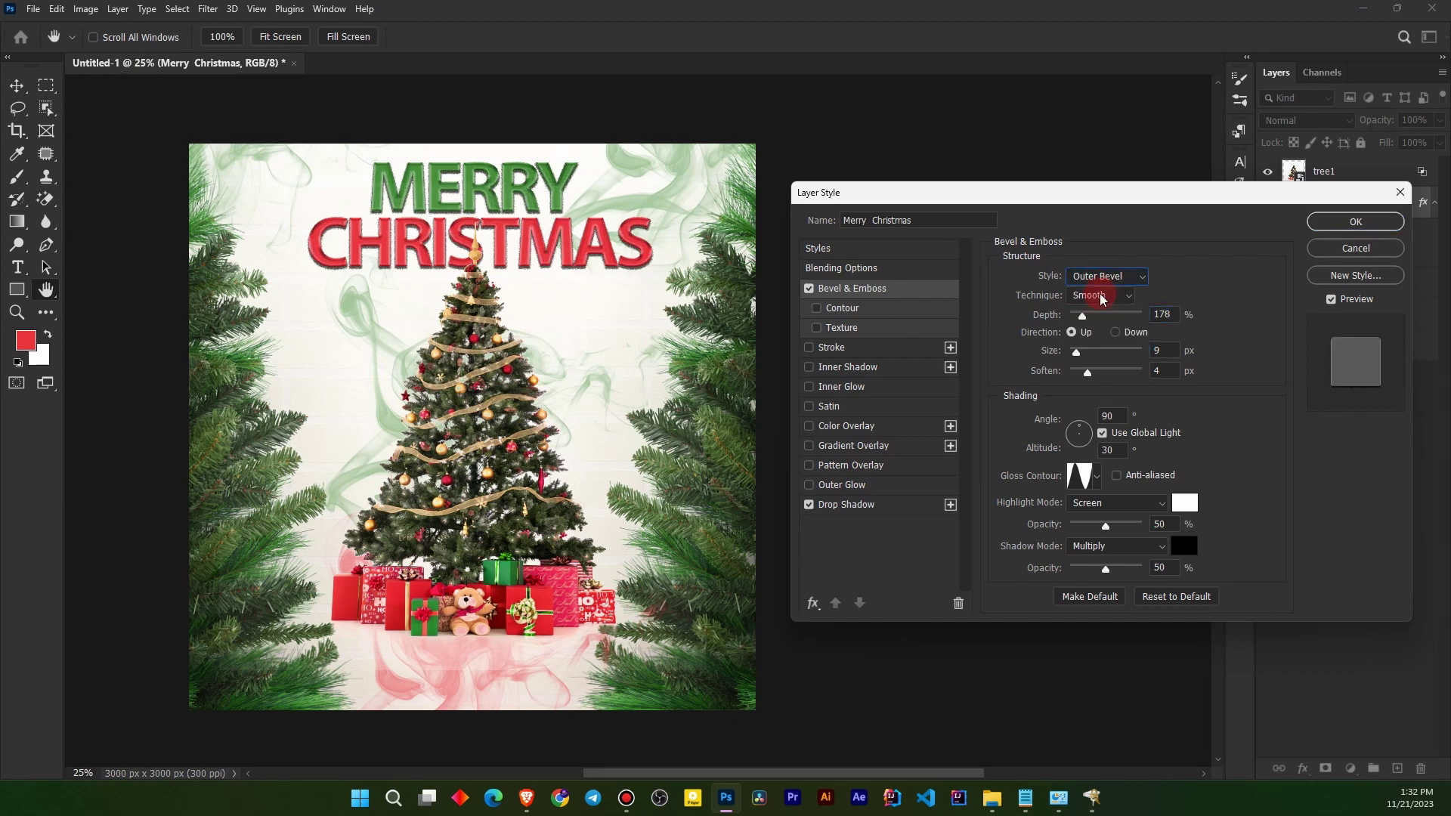
pyautogui.click(1100, 278)
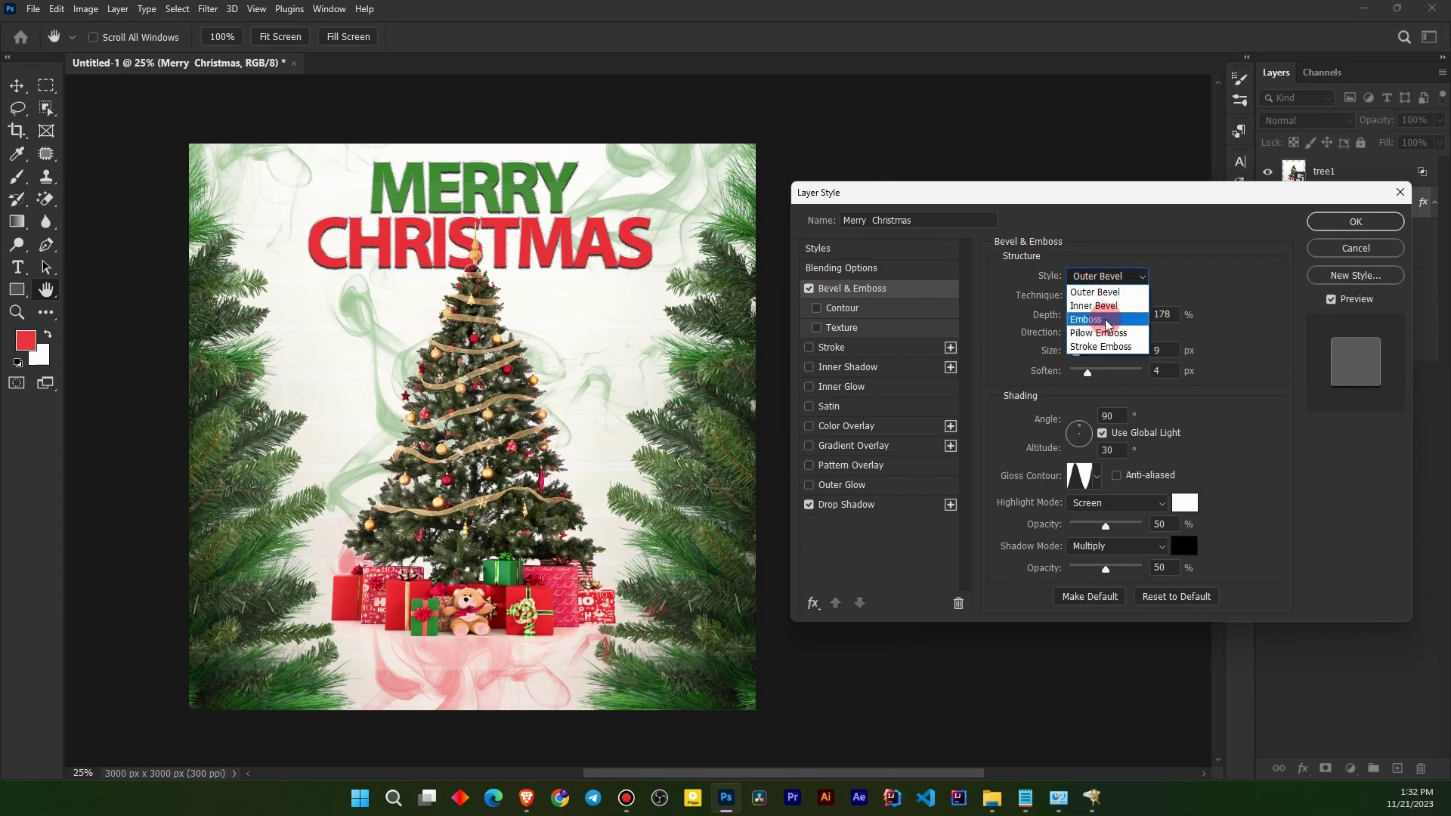
pyautogui.click(1106, 322)
pyautogui.click(1101, 279)
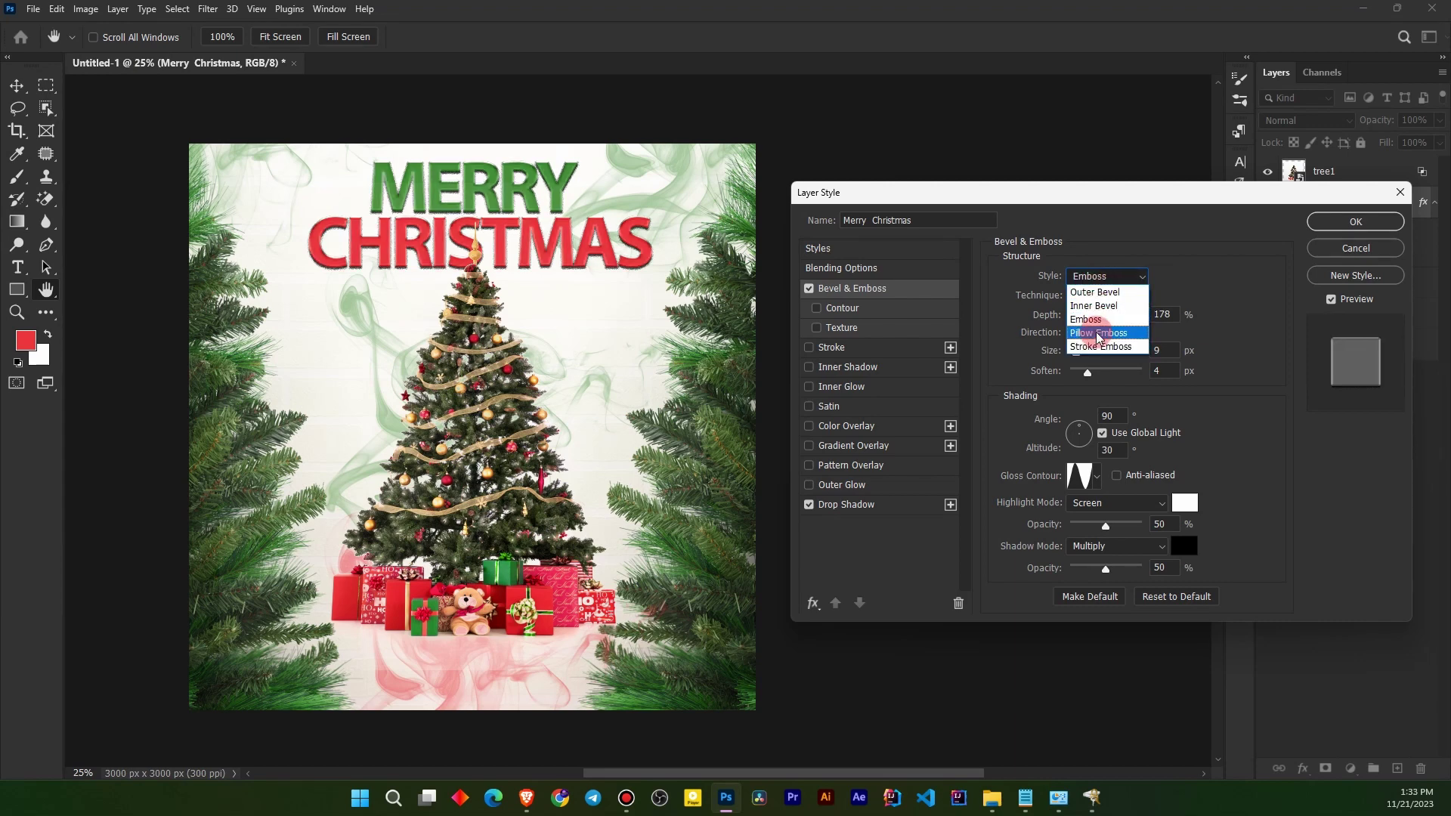
pyautogui.click(1100, 329)
pyautogui.click(1096, 281)
pyautogui.click(1096, 291)
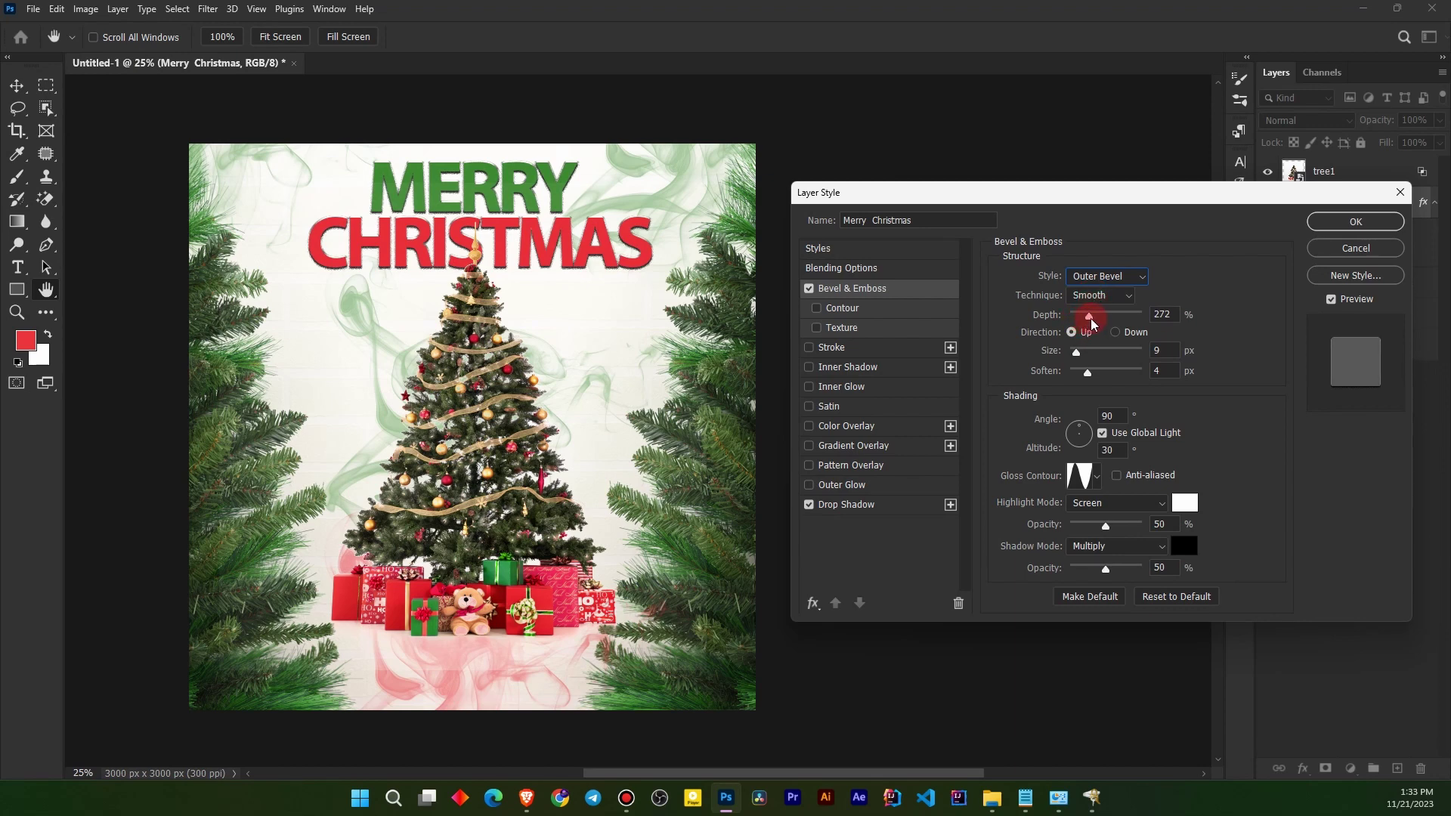
# Set the headline bevel's depth to 74% and size to 18 px, compare gloss contours, and choose the double-ring contour.
pyautogui.moveTo(1100, 323); pyautogui.dragTo(1083, 355)
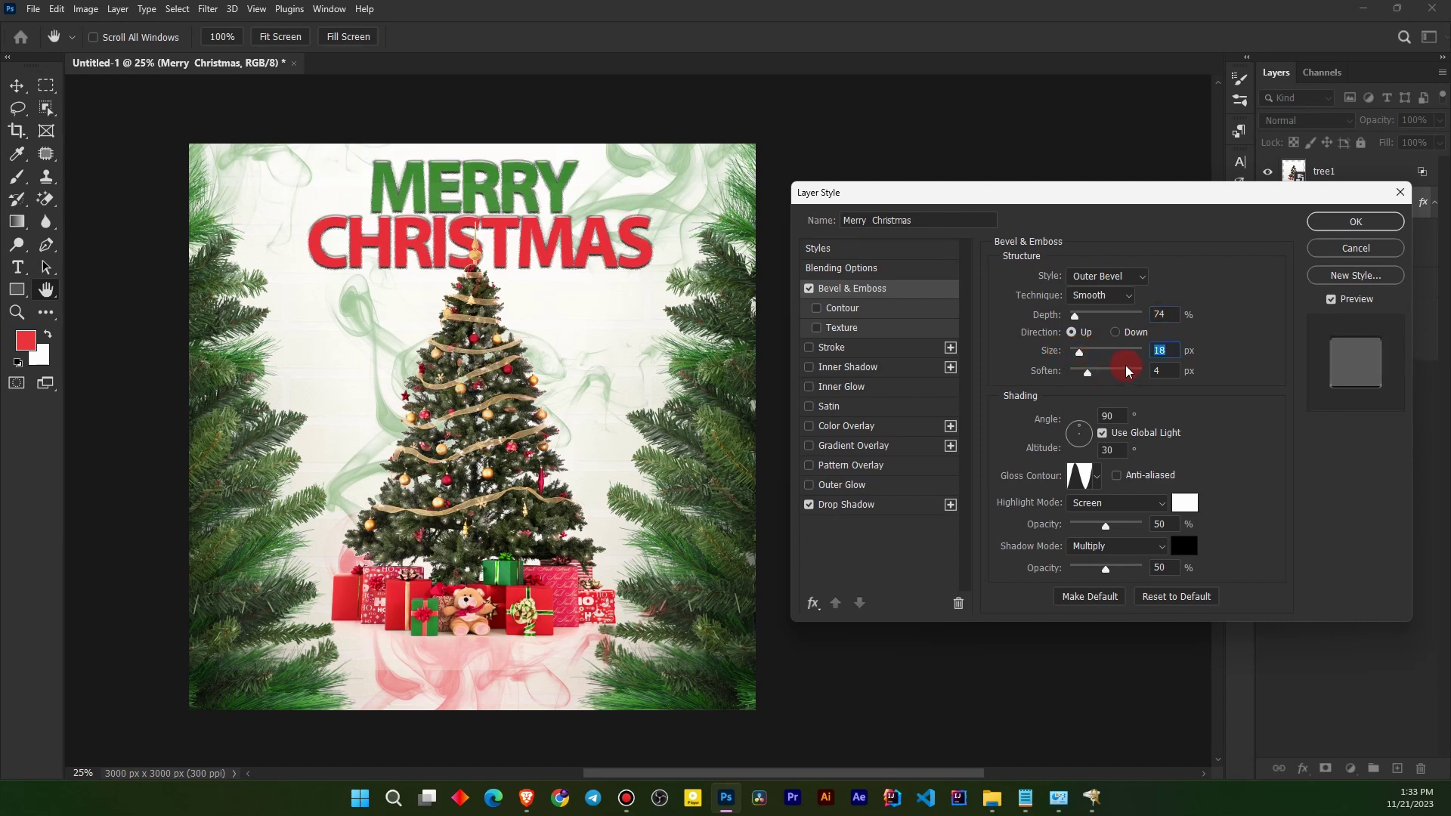
pyautogui.click(1097, 477)
pyautogui.click(1006, 512)
pyautogui.click(1028, 514)
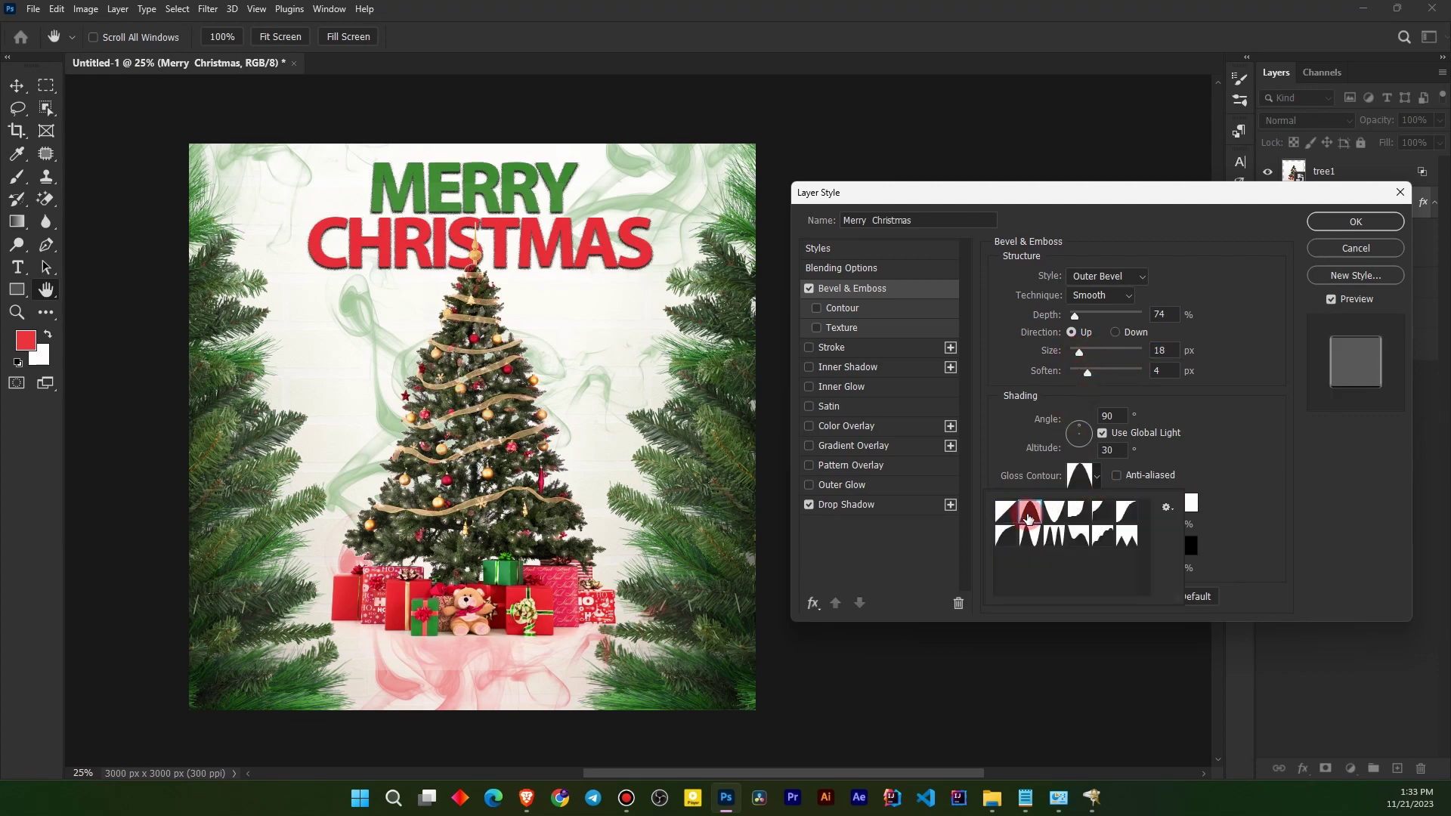
pyautogui.click(1029, 536)
pyautogui.click(1056, 537)
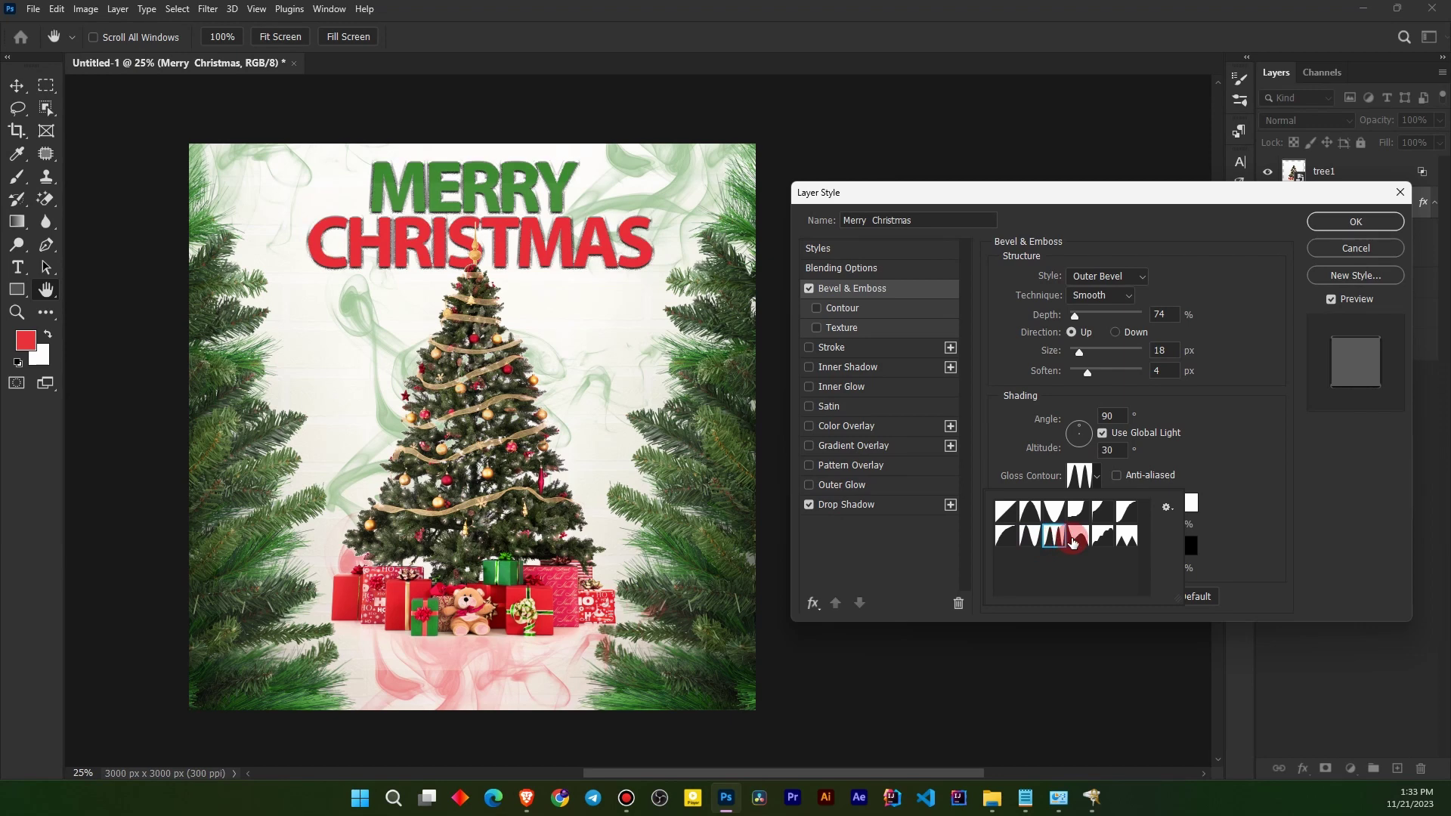
pyautogui.click(1074, 538)
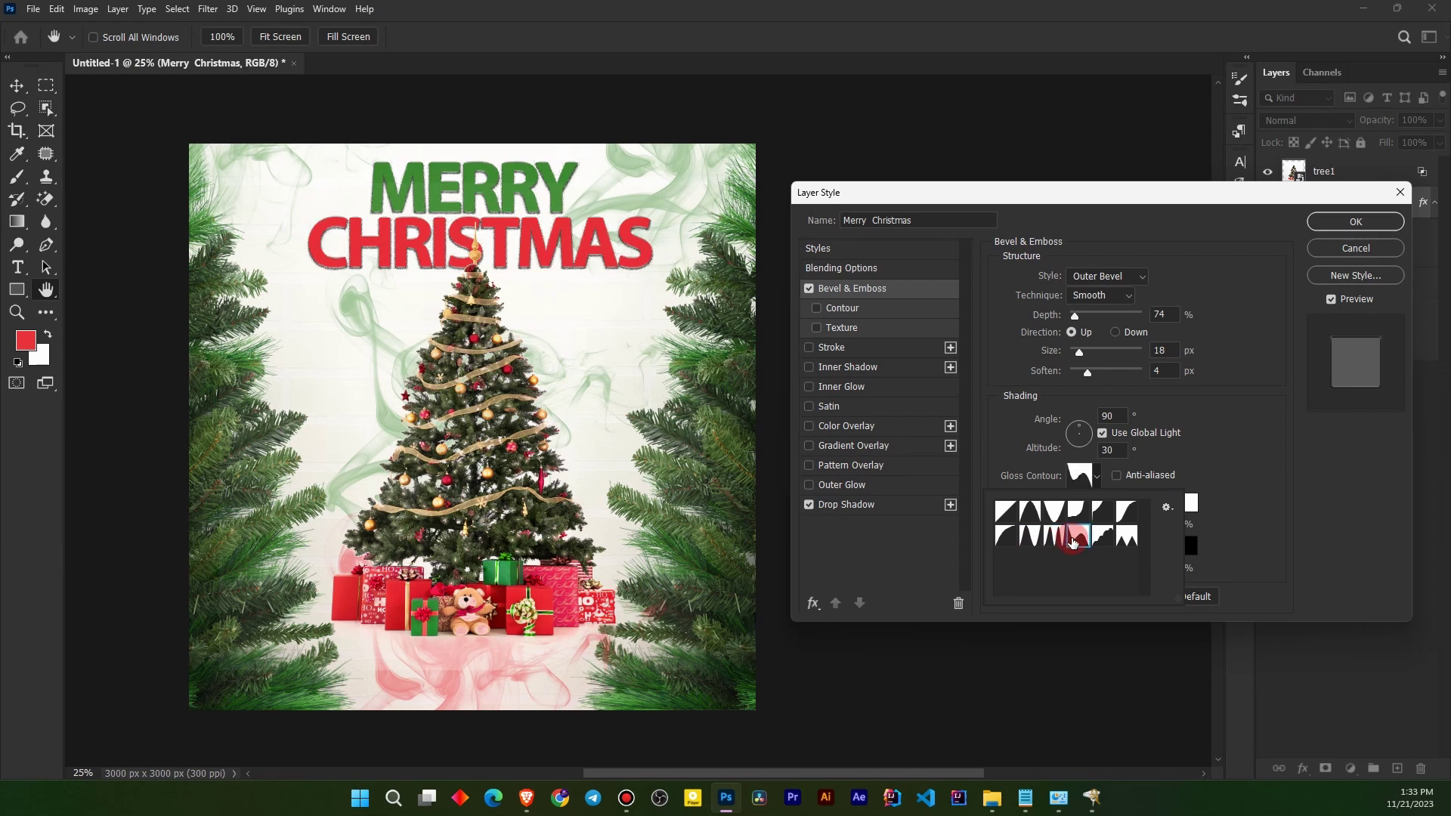
pyautogui.click(1057, 538)
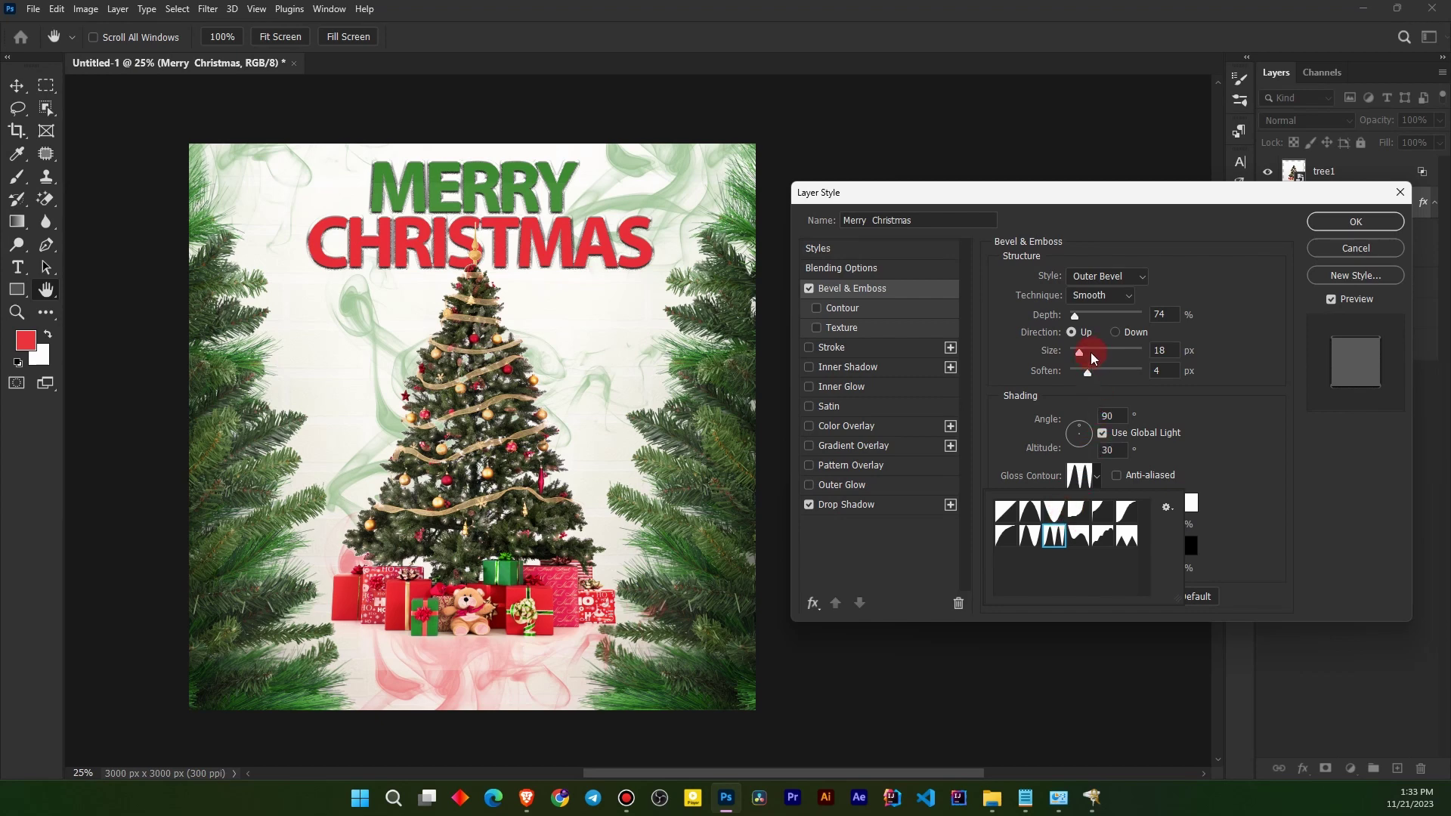
# Reduce the headline bevel's depth to 1% and change its style to Inner Bevel.
pyautogui.moveTo(1077, 318); pyautogui.dragTo(1068, 317)
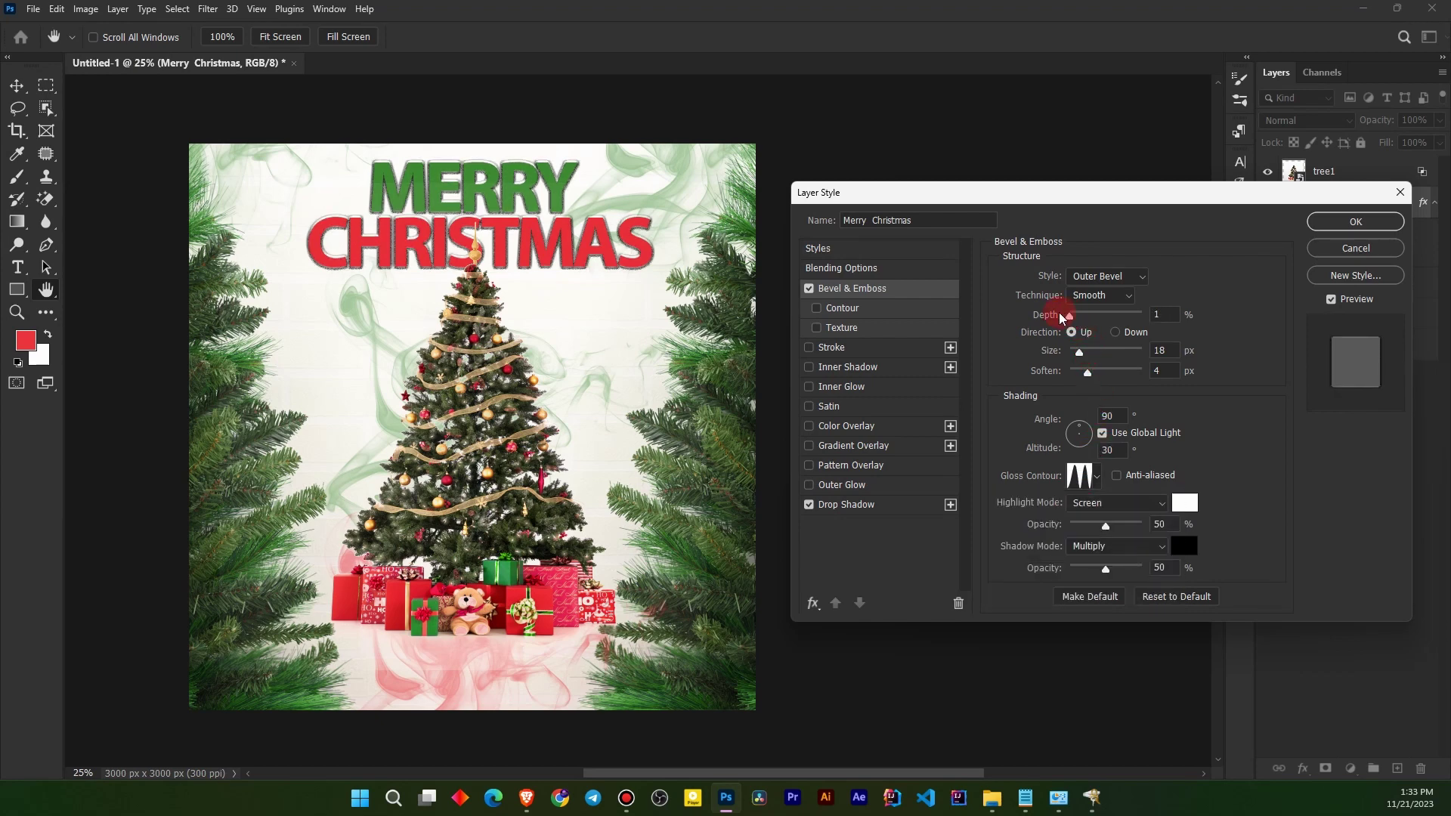
pyautogui.click(1077, 276)
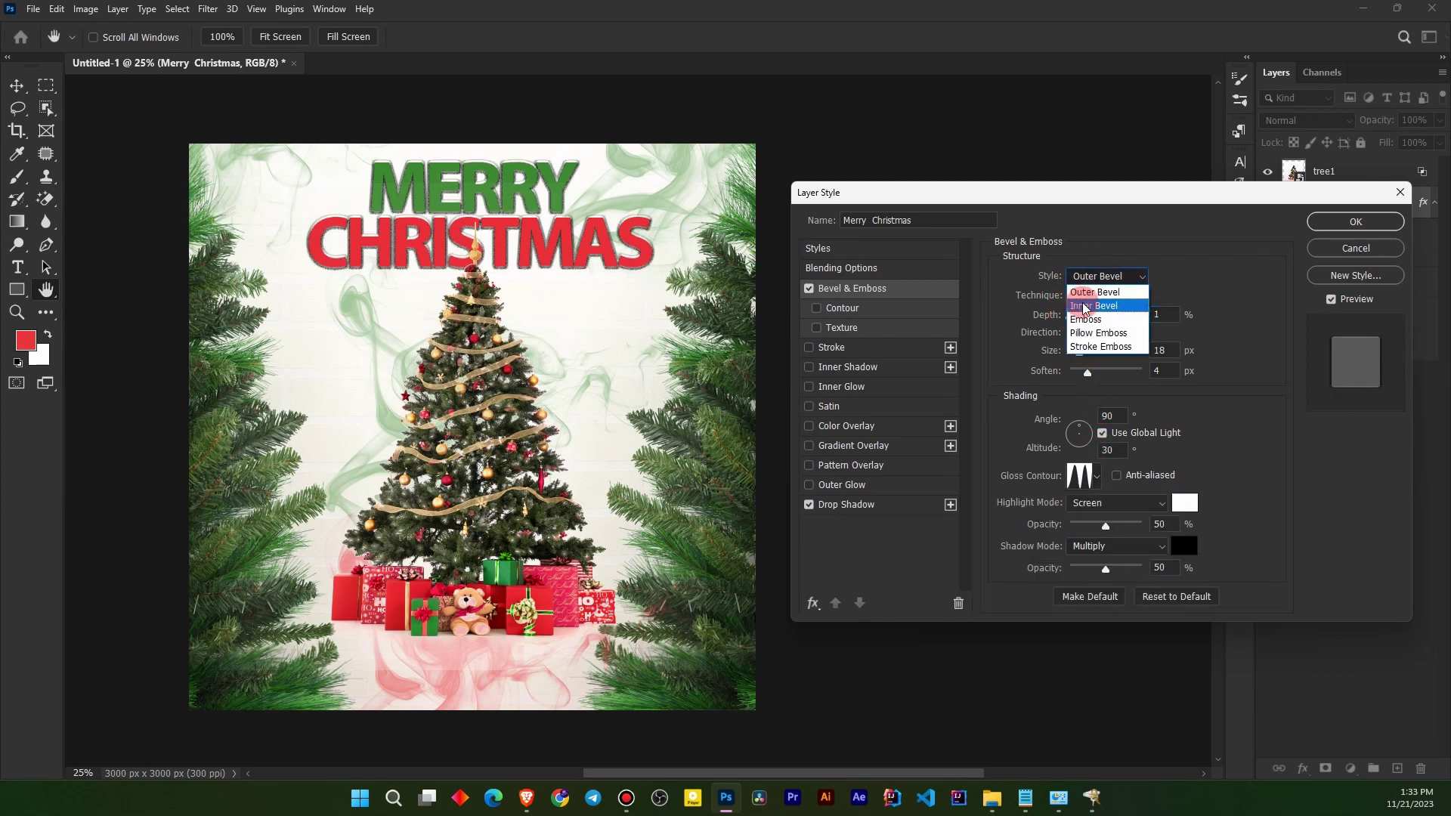
pyautogui.click(1088, 305)
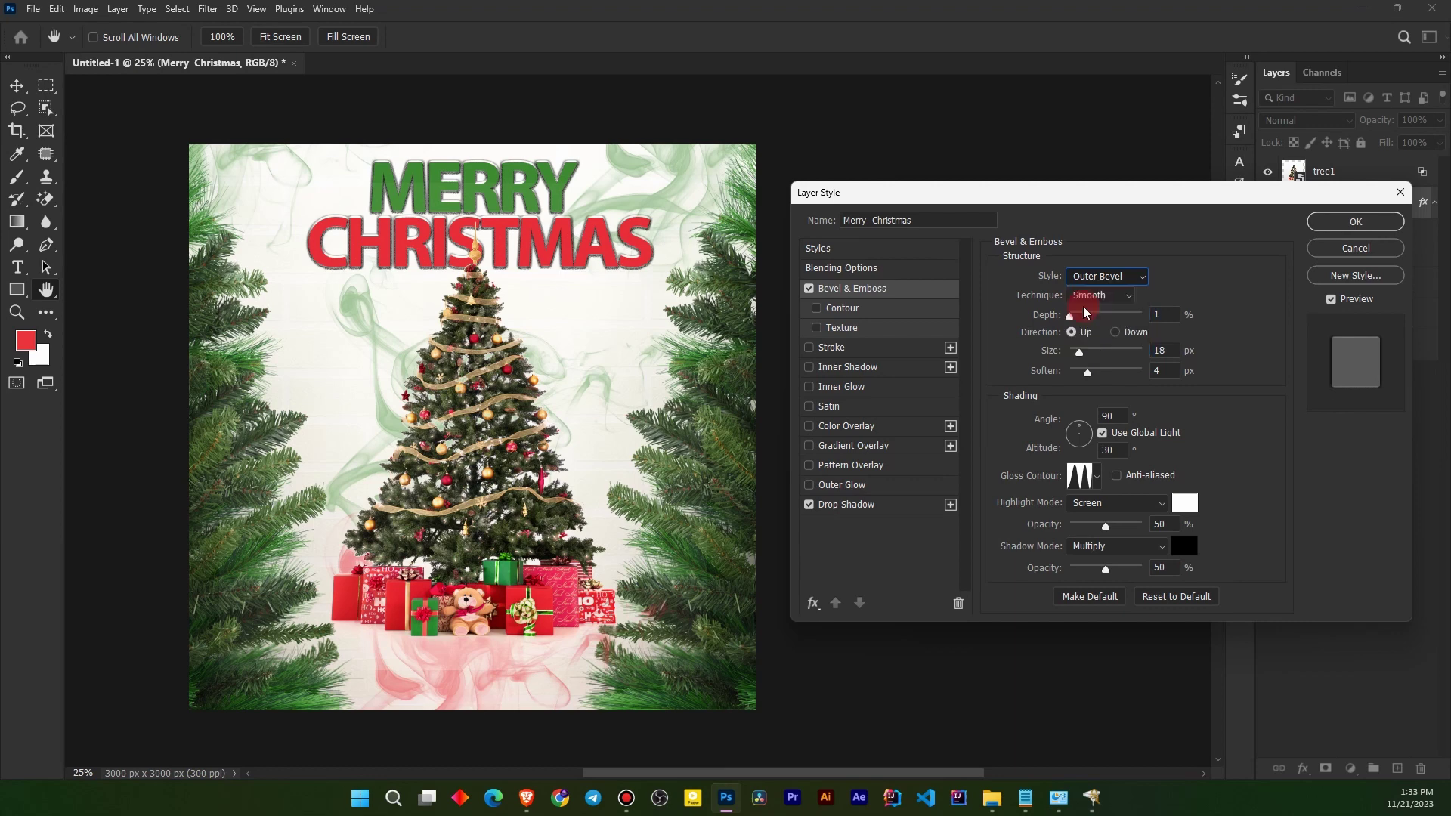
# Compare gloss contours for the headline's Inner Bevel, choose the descending rolling-slope contour, and apply the layer style.
pyautogui.click(1096, 476)
pyautogui.click(1006, 512)
pyautogui.click(1032, 519)
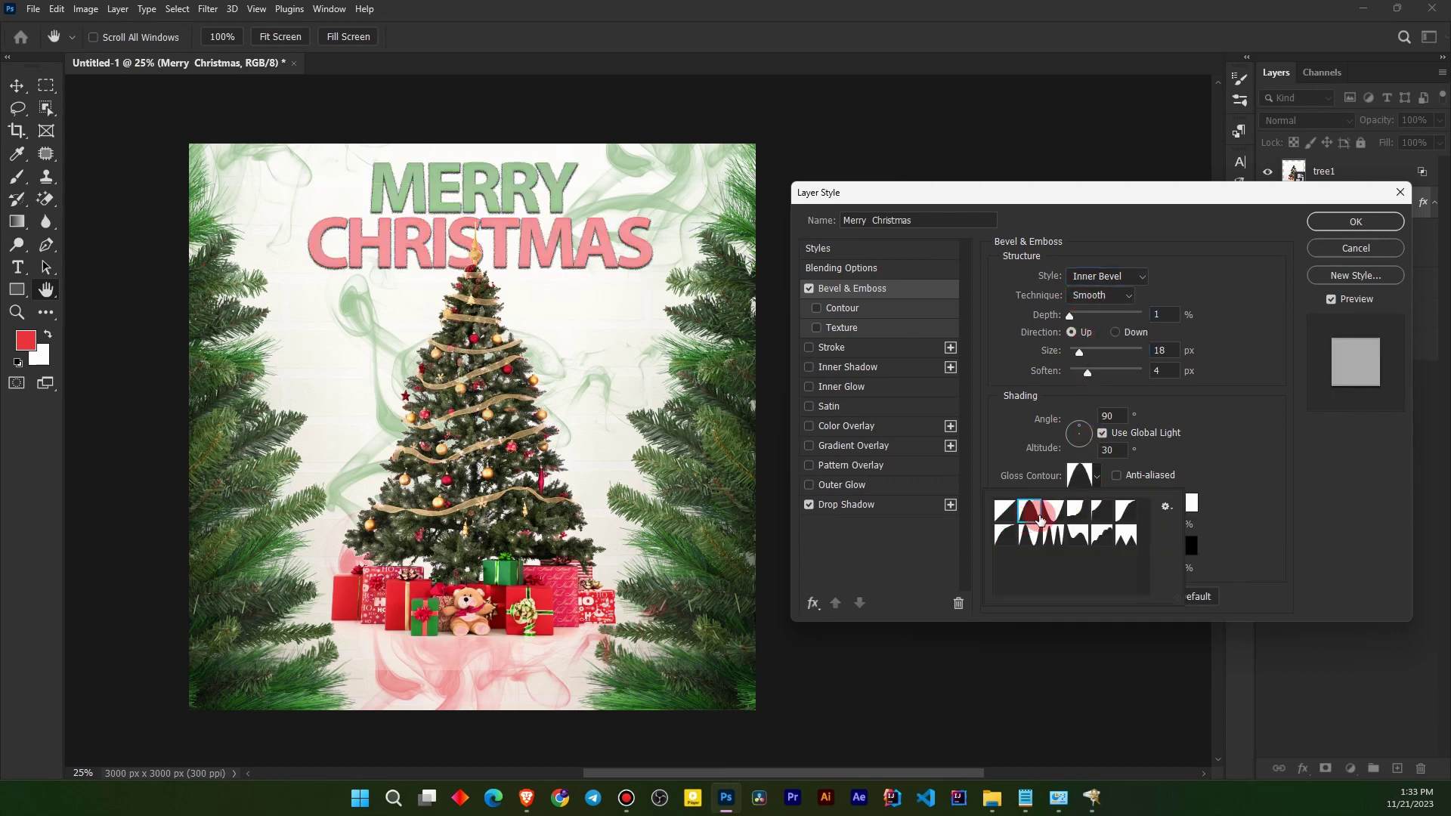
pyautogui.click(1054, 511)
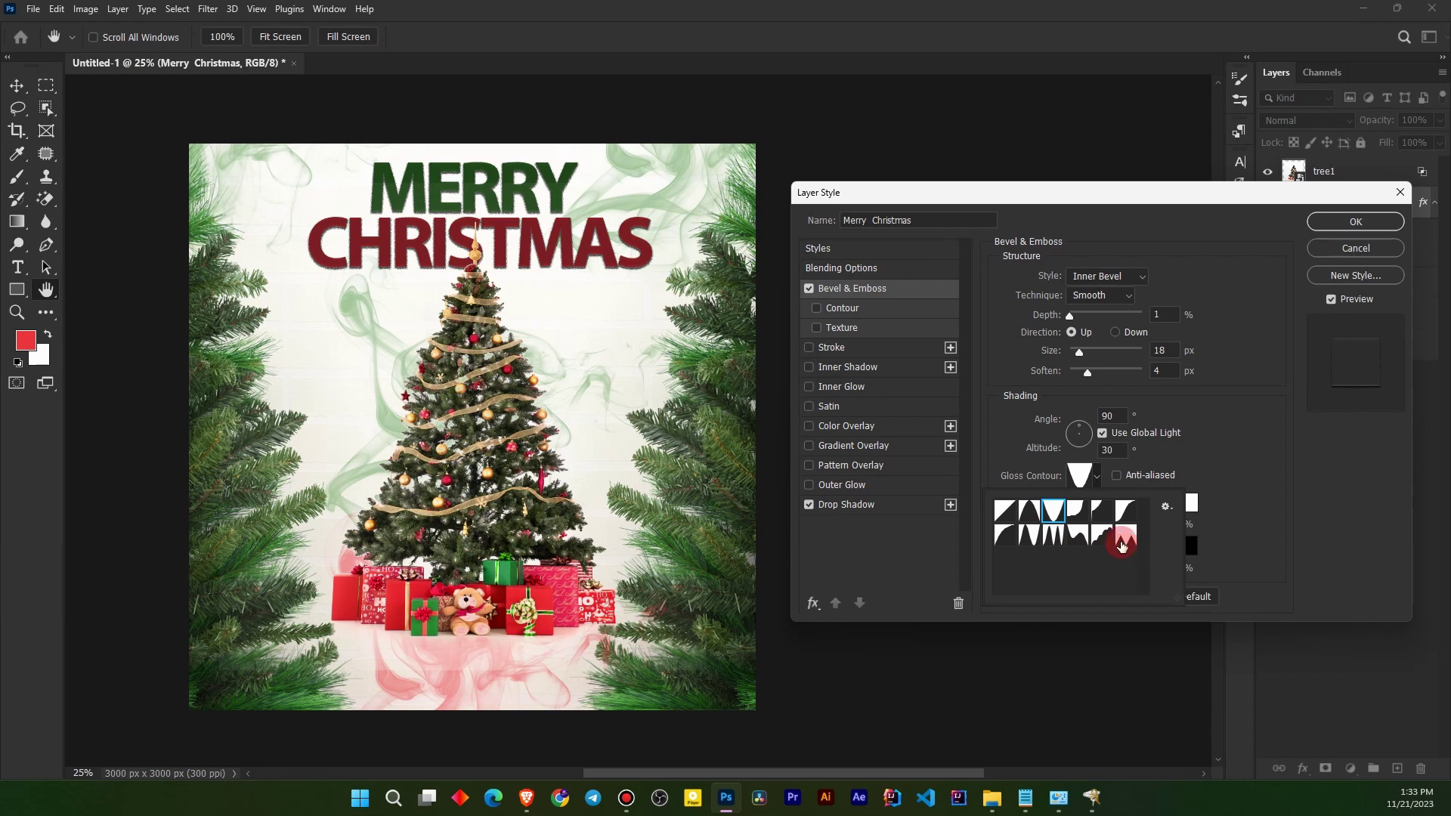
pyautogui.click(1126, 537)
pyautogui.click(1104, 538)
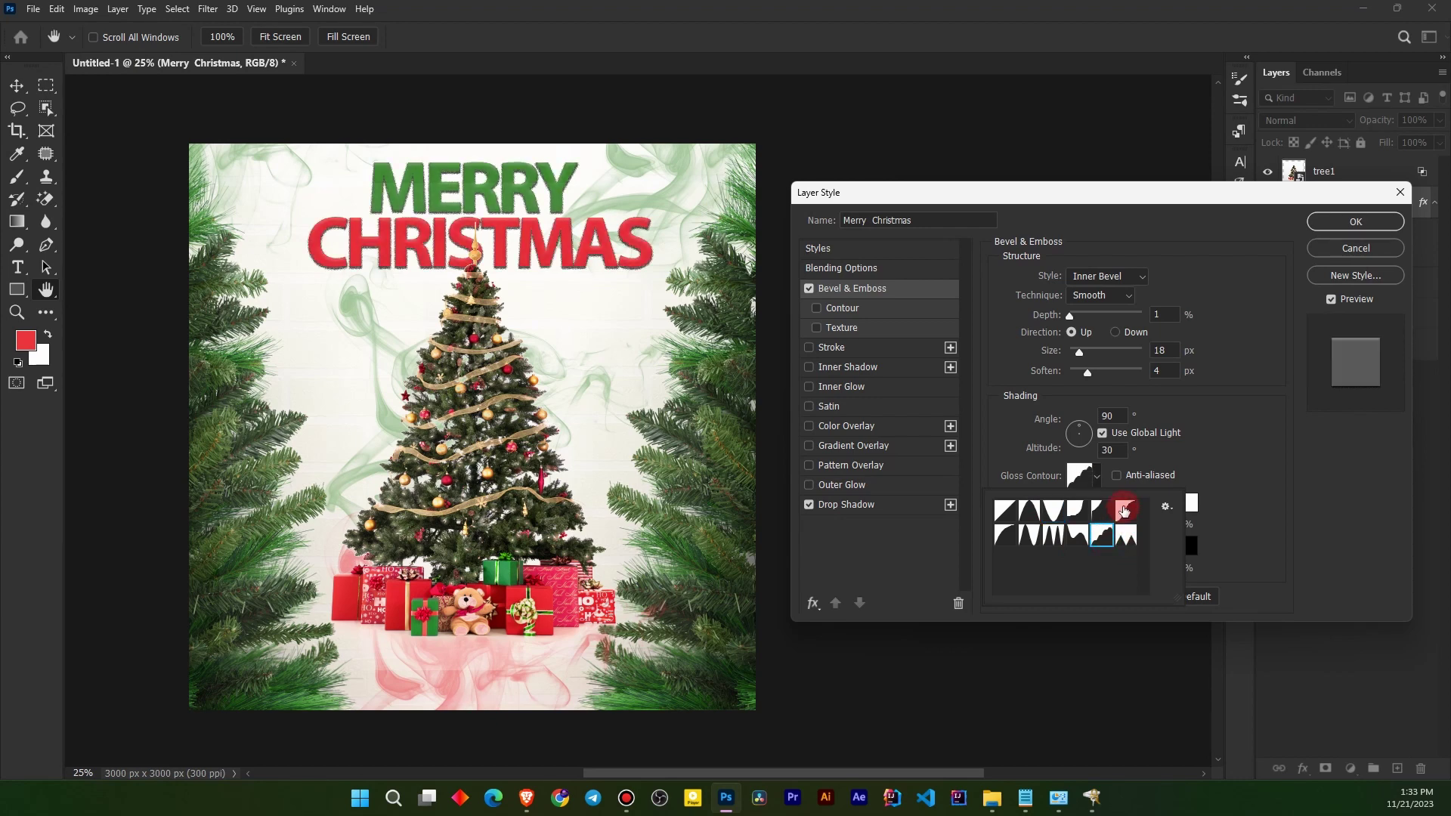
pyautogui.click(1126, 510)
pyautogui.click(1094, 511)
pyautogui.click(1079, 538)
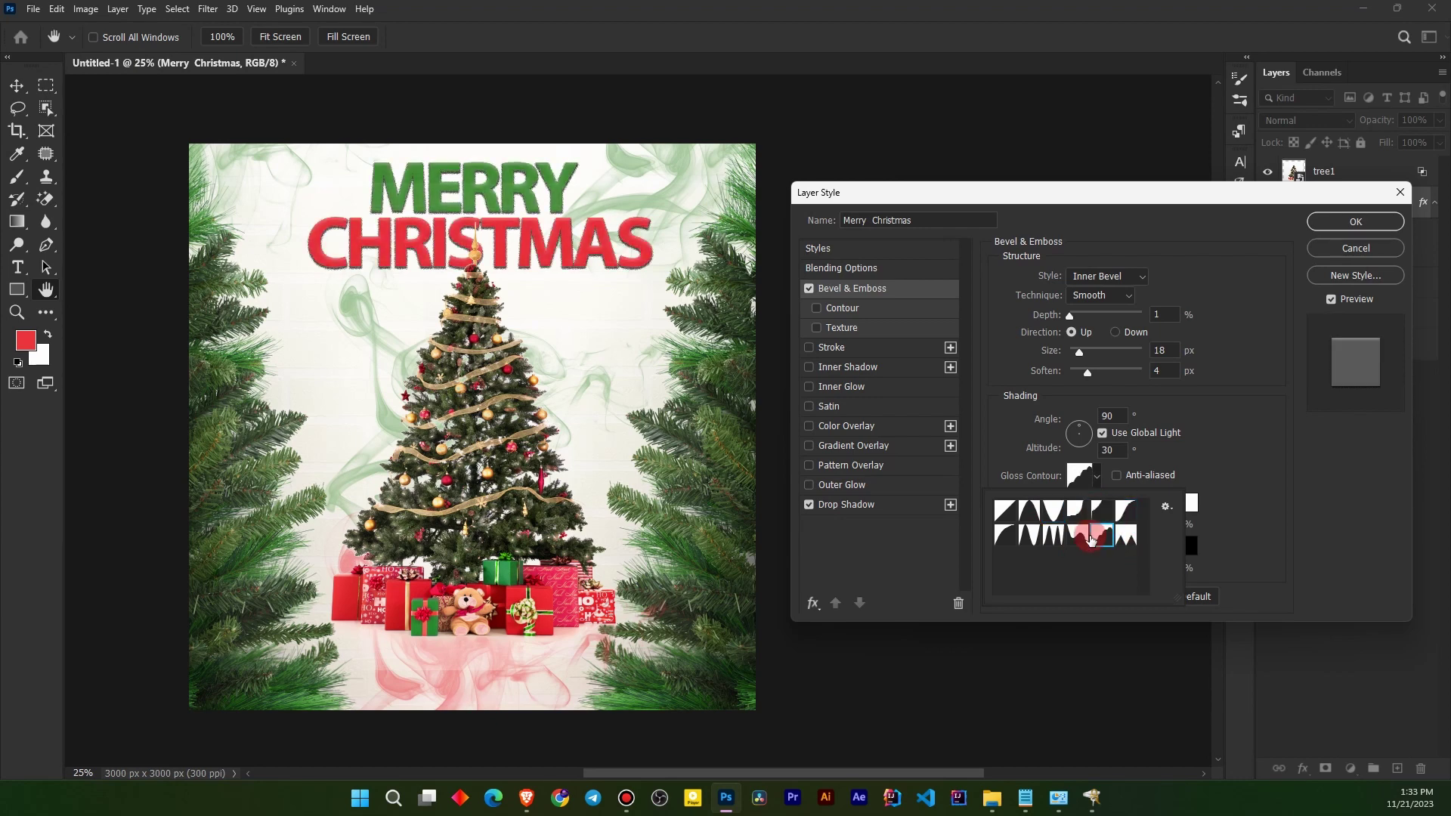
pyautogui.click(1083, 511)
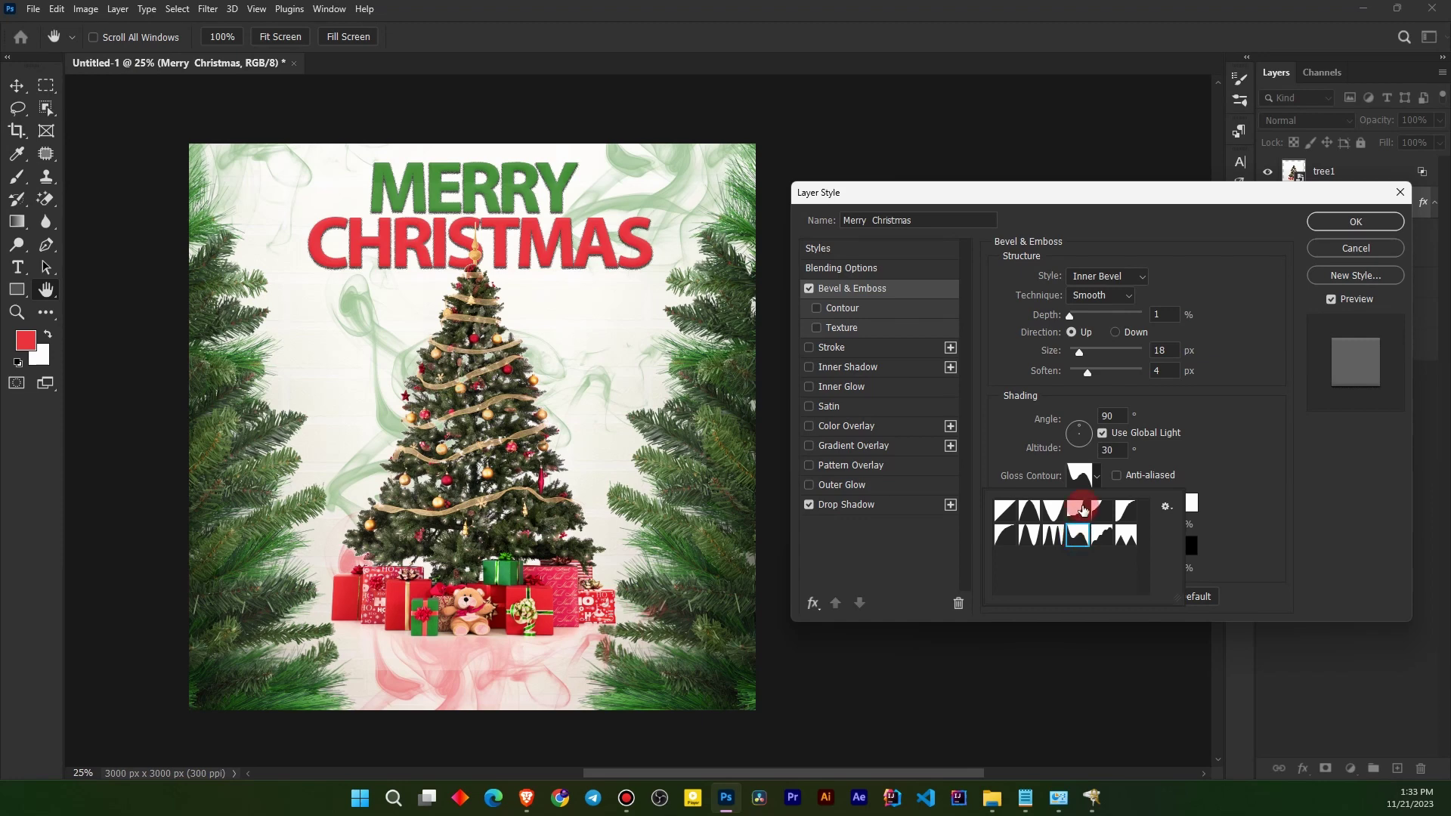
pyautogui.click(1079, 535)
pyautogui.click(1001, 537)
pyautogui.click(1079, 535)
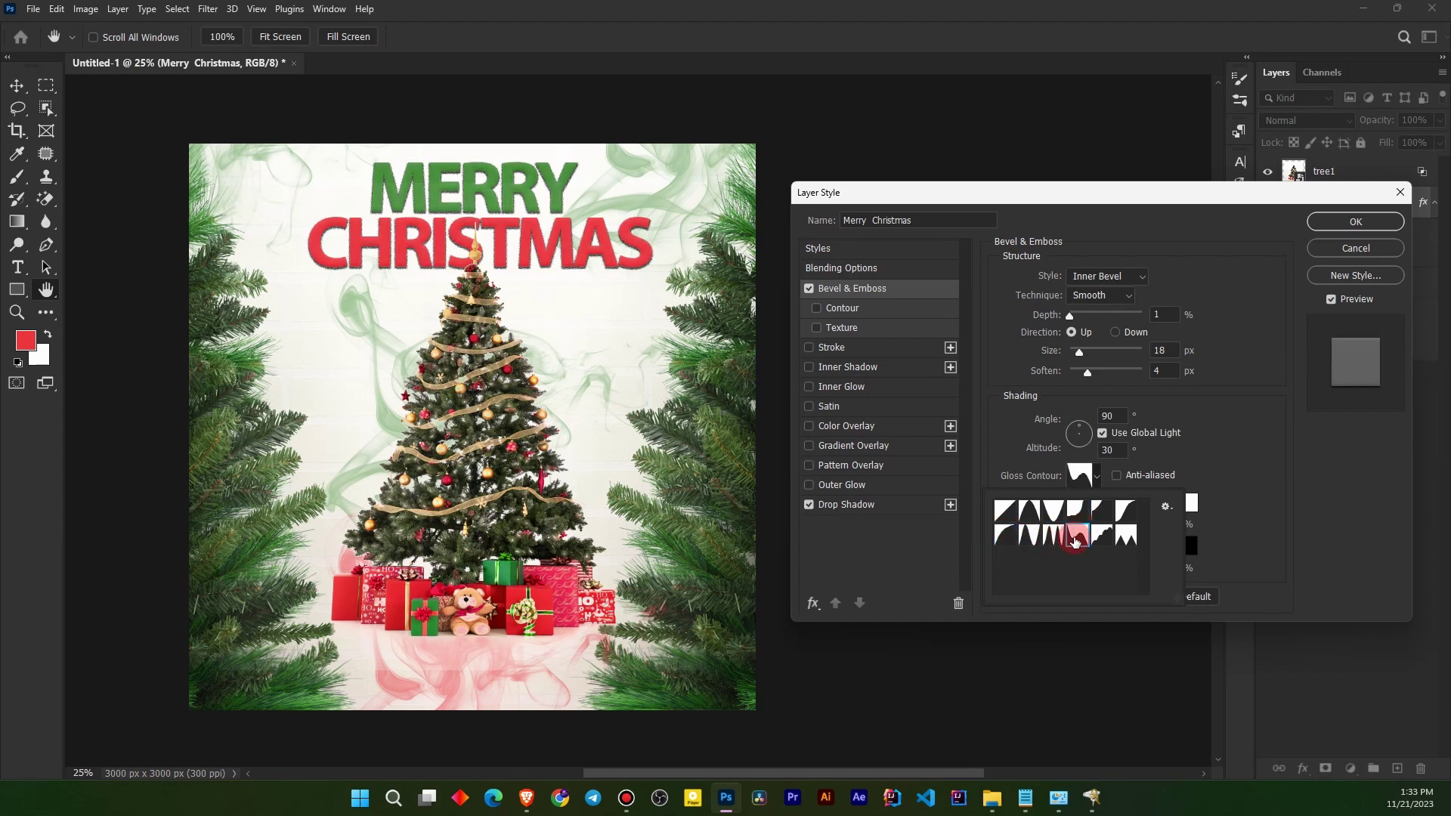
pyautogui.click(1081, 472)
pyautogui.click(1349, 221)
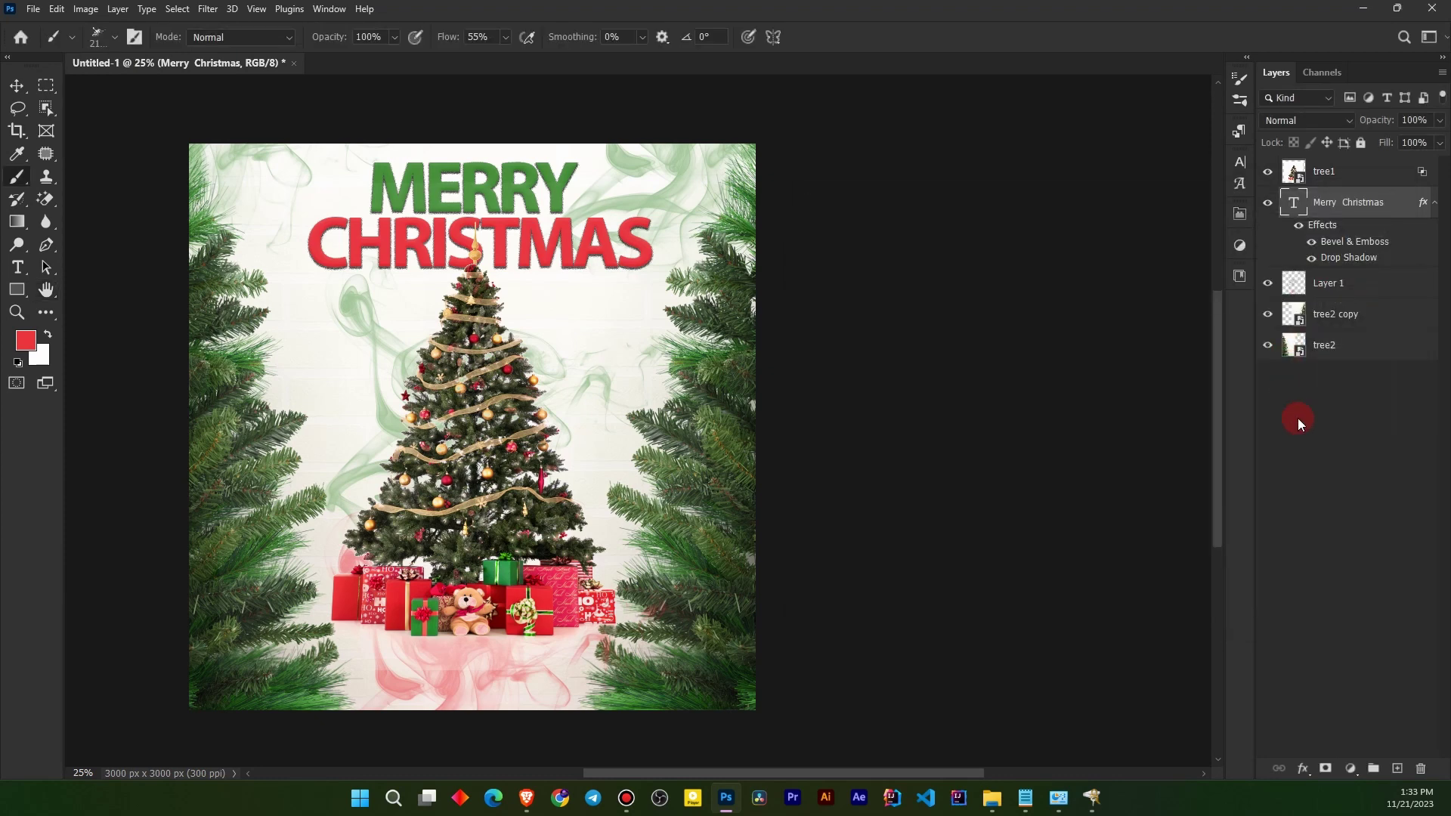
# Deselect the layers, choose the 3375 px star flare from Free Lens Flares Photoshop Brushes 2, and reduce its size to 719 px.
pyautogui.click(1303, 443)
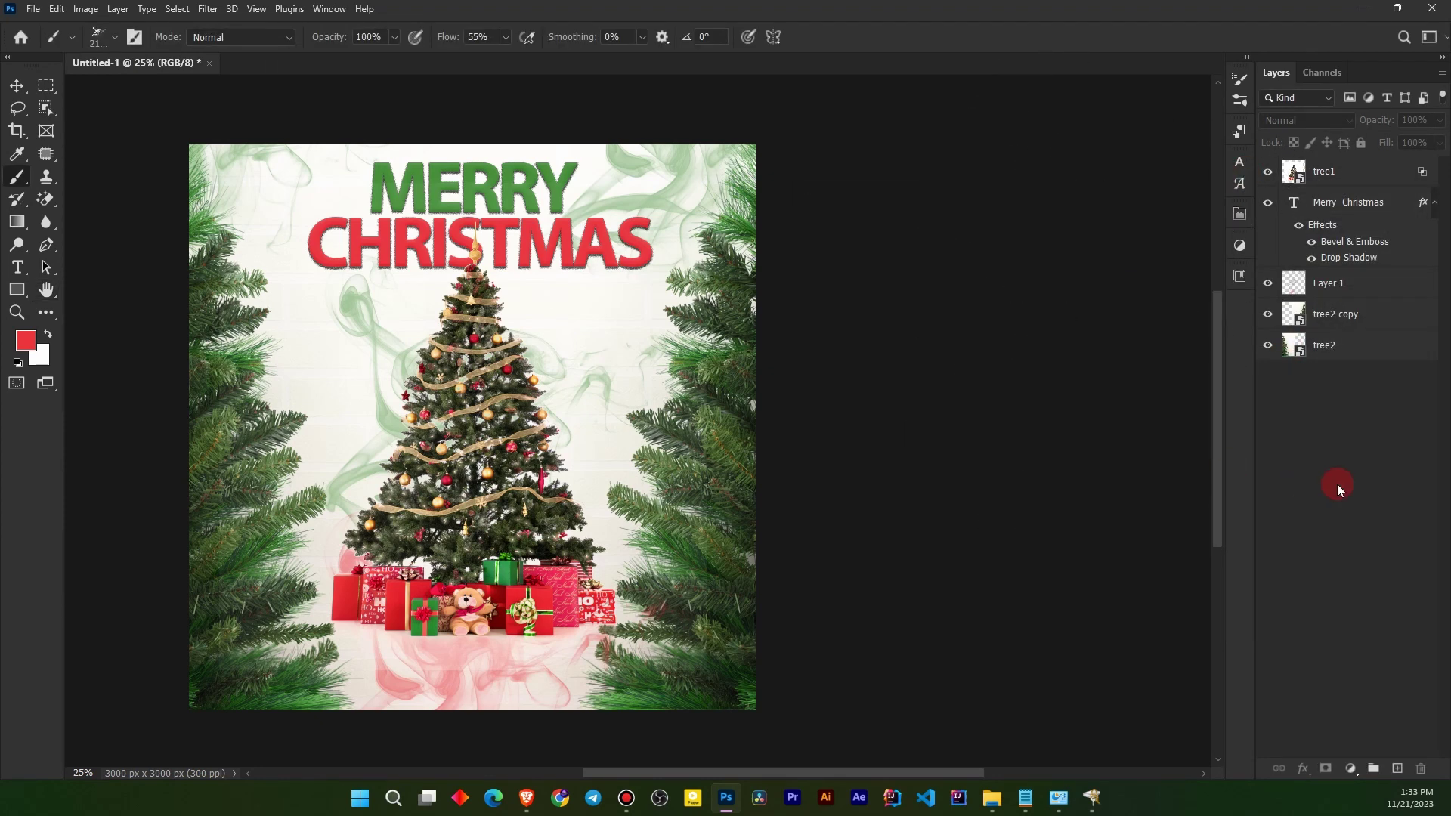
pyautogui.click(114, 37)
pyautogui.scroll(-3, 217, 394)
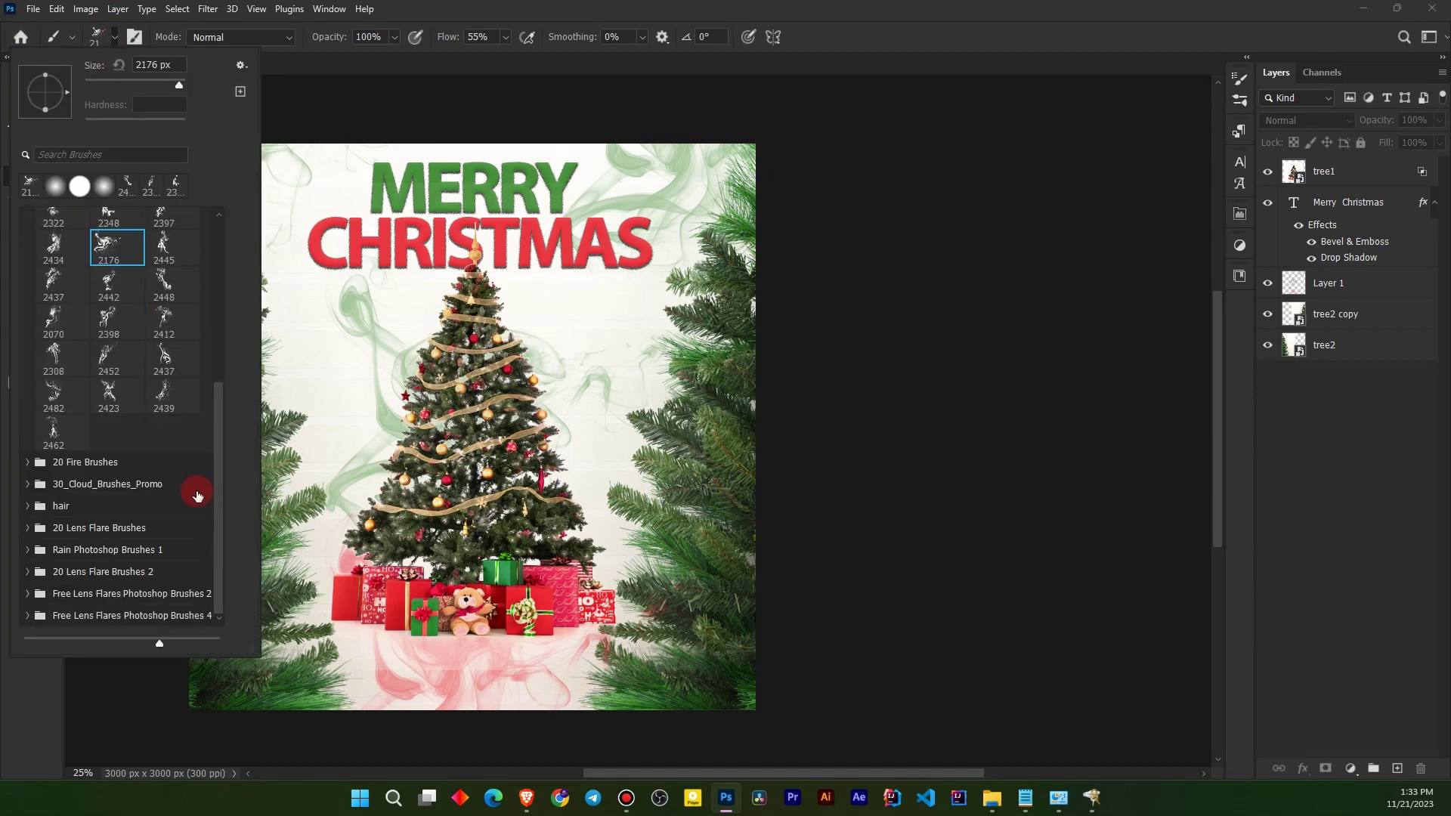
pyautogui.click(25, 593)
pyautogui.scroll(-1, 200, 474)
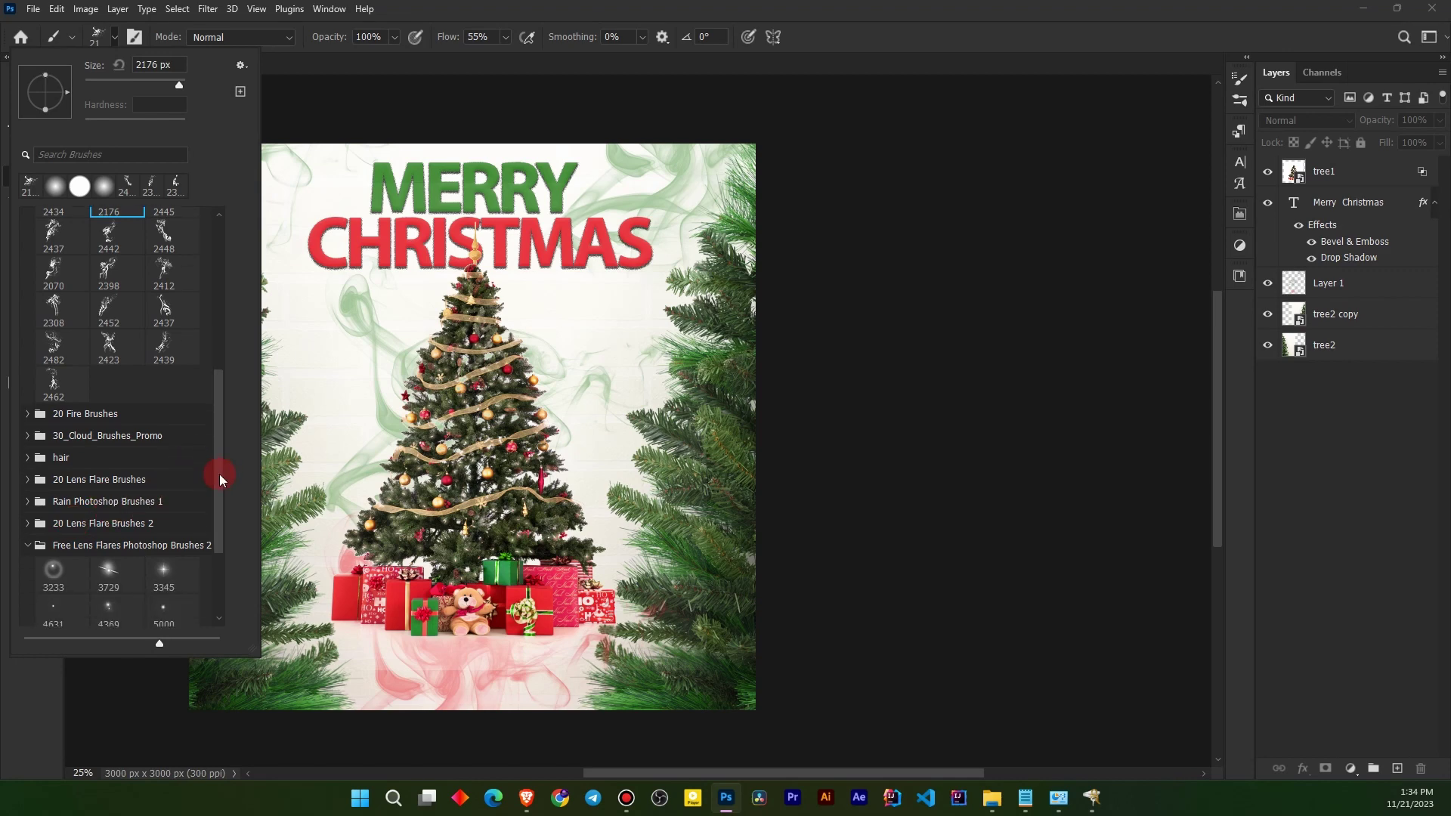
pyautogui.scroll(-3, 218, 518)
pyautogui.scroll(-1, 220, 520)
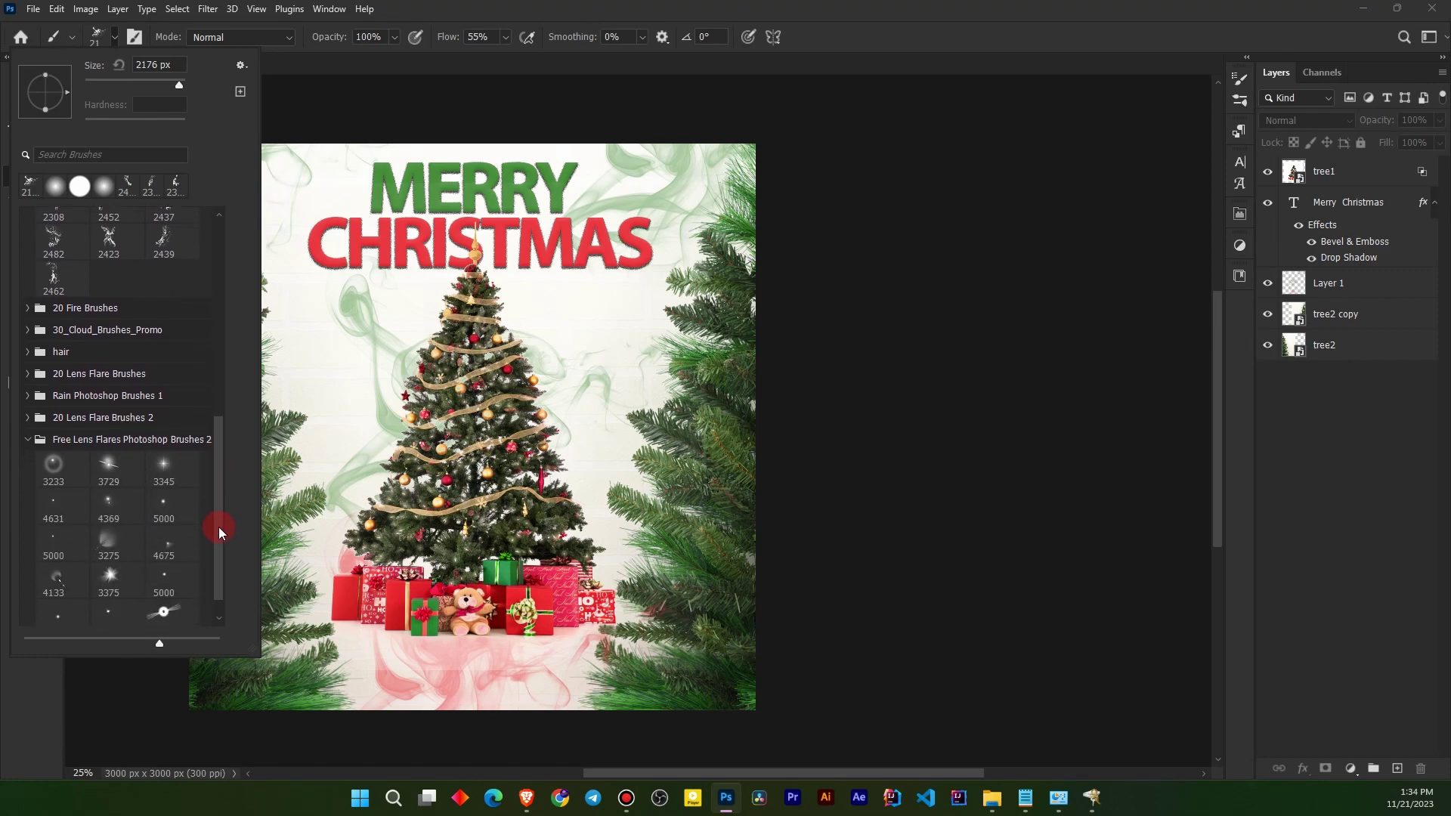
pyautogui.click(113, 575)
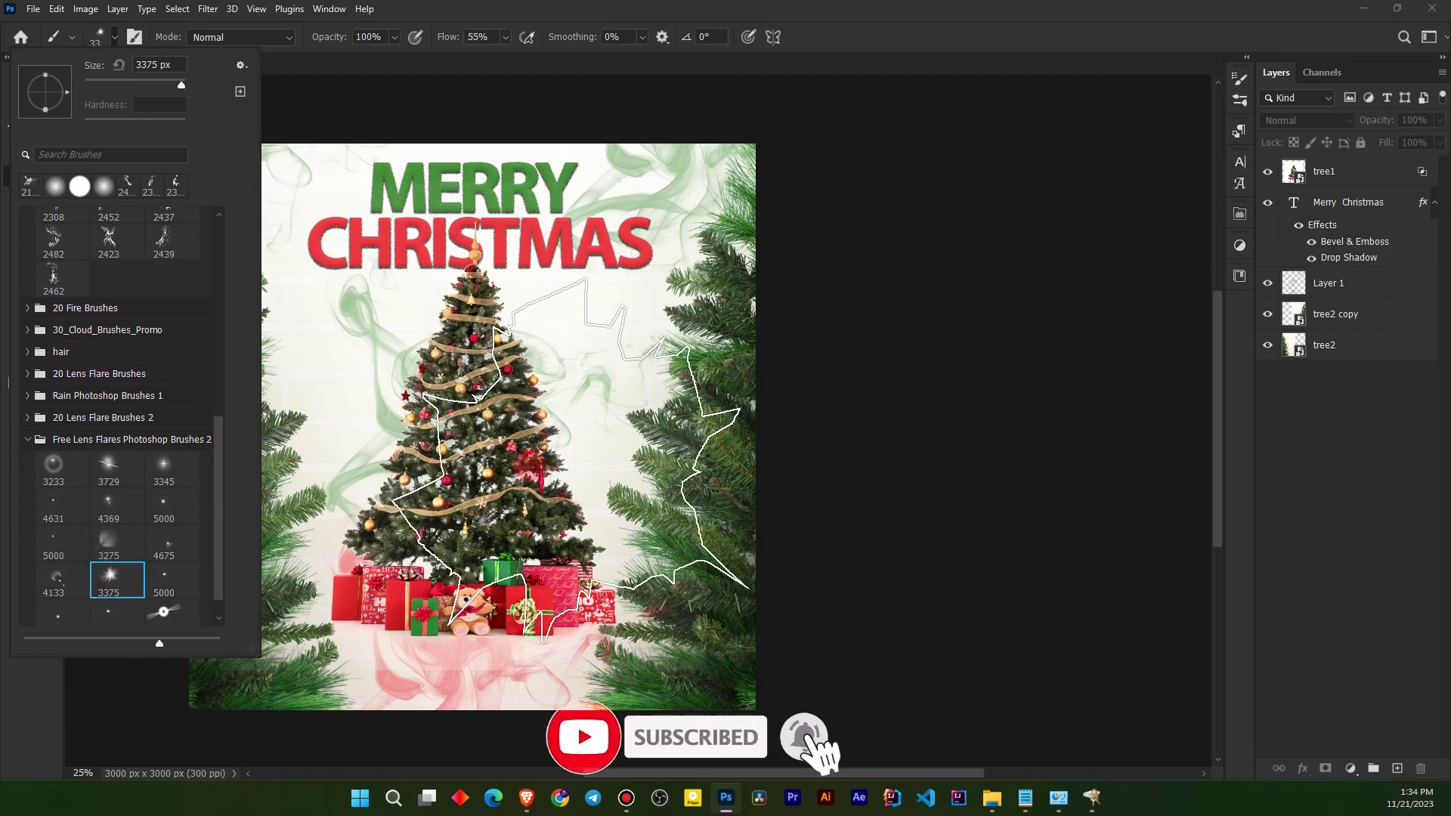
pyautogui.moveTo(572, 412); pyautogui.dragTo(334, 420)
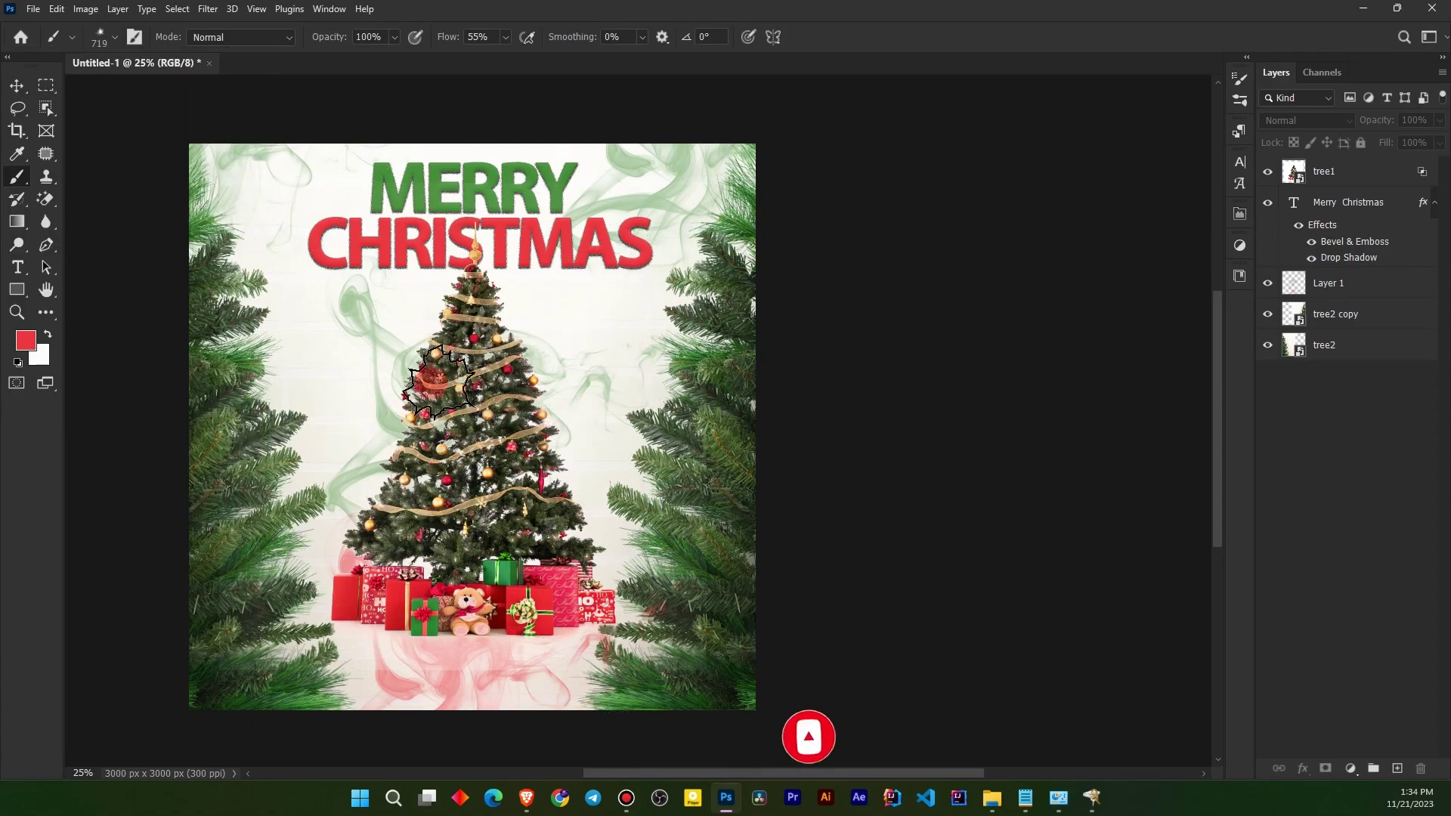
# Sample the colour of the gold bauble at the tree's upper left and reduce the flare brush to 328 px.
pyautogui.scroll(6, 433, 326)
pyautogui.scroll(3, 452, 355)
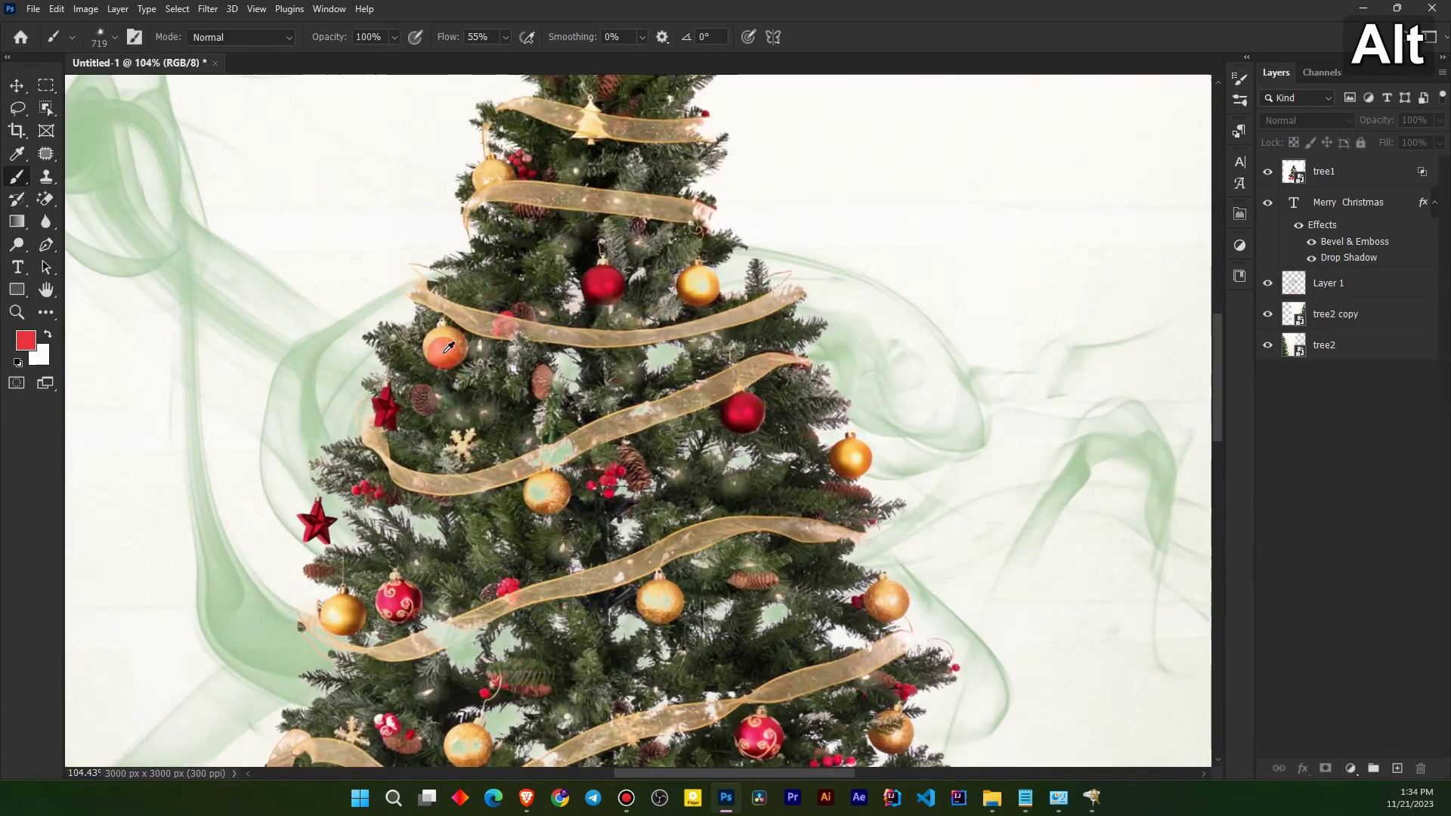
pyautogui.keyDown('alt'); pyautogui.click(437, 342); pyautogui.keyUp('alt')
pyautogui.moveTo(436, 342); pyautogui.dragTo(413, 354)
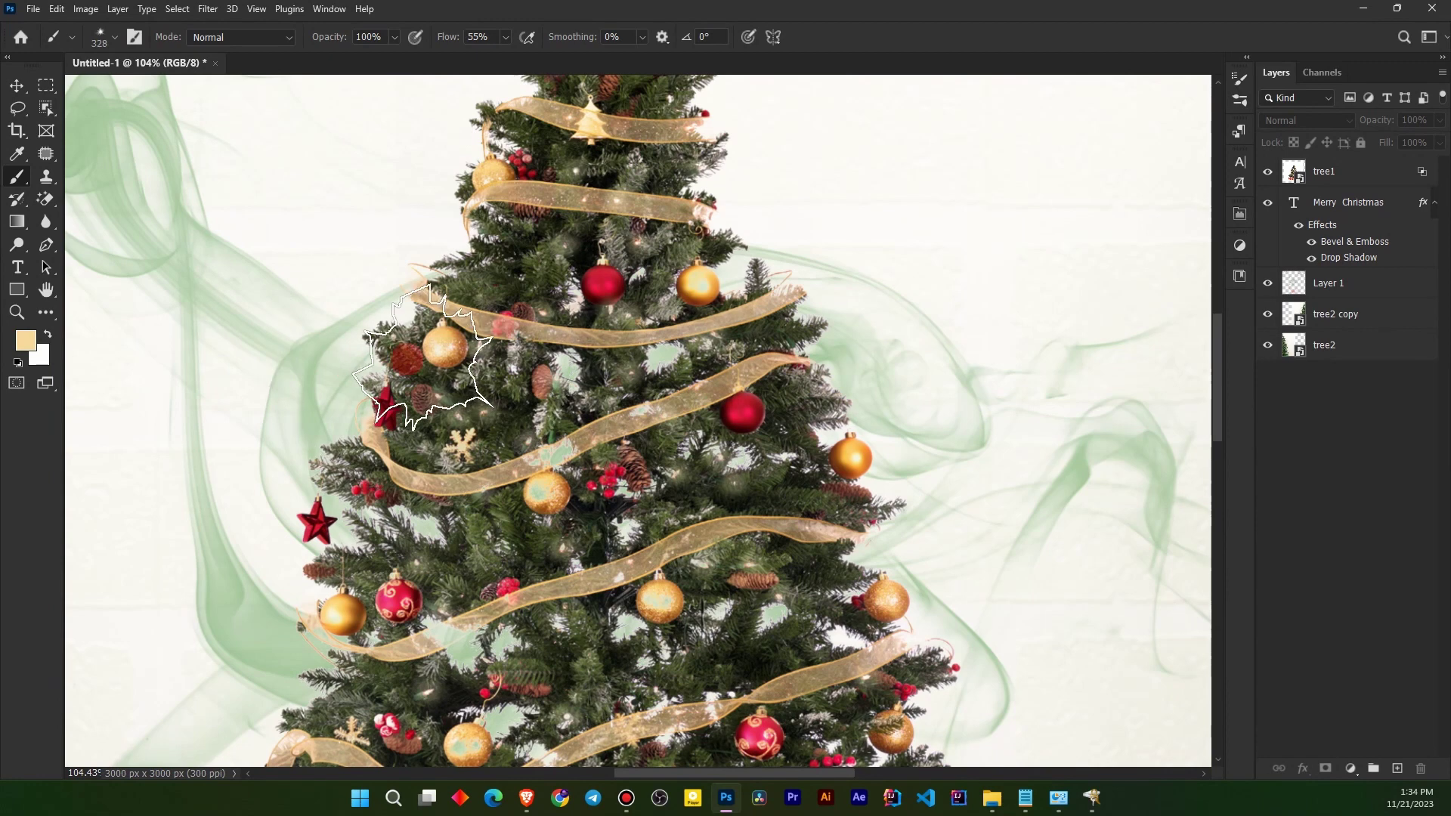
# Create a new layer above the tree1 layer and undo the trial gold flare over the bauble.
pyautogui.hotkey('ctrl', 'shift', 'alt', 'n')
pyautogui.hotkey('ctrl', 'z')
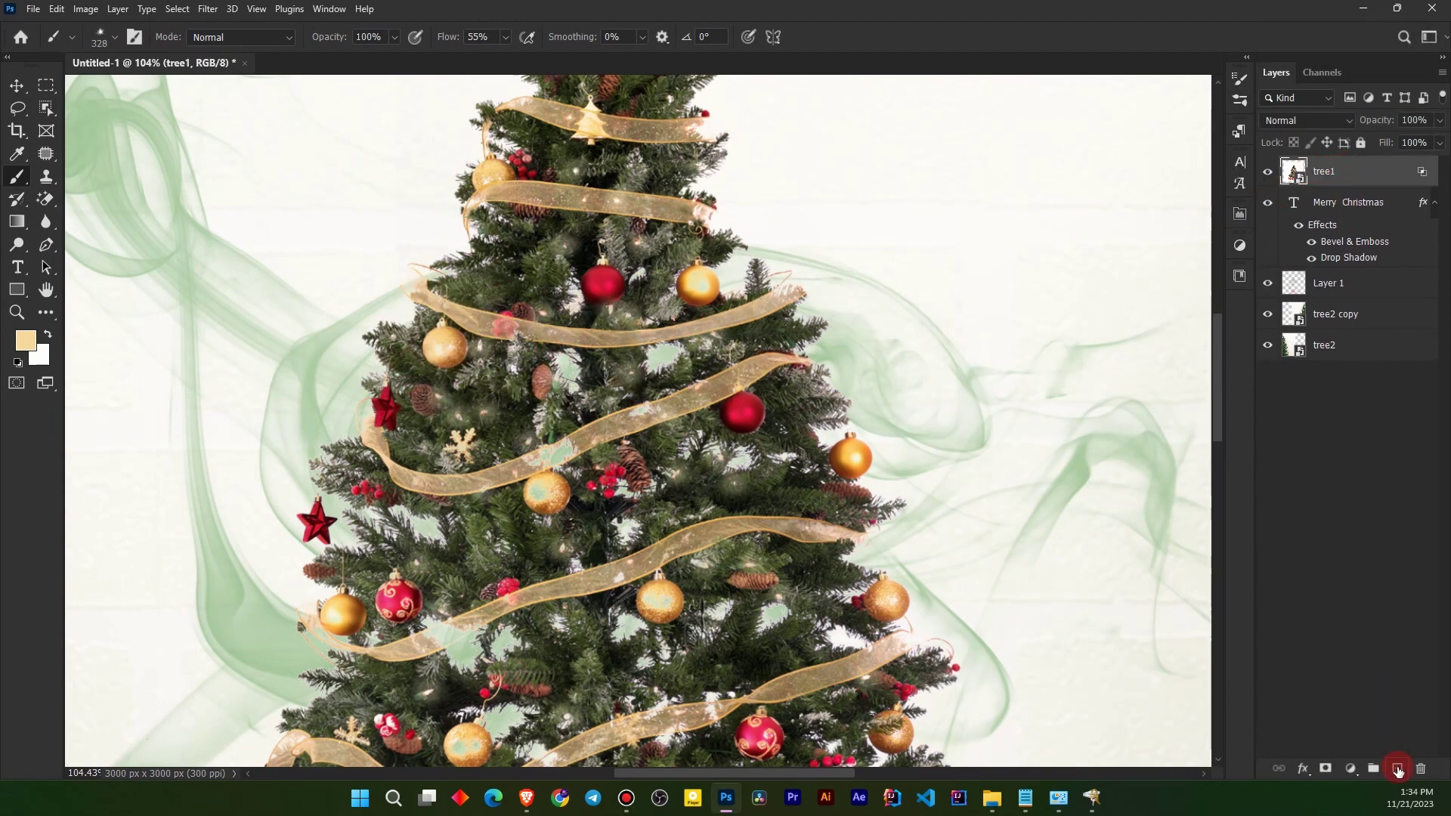
pyautogui.click(1399, 769)
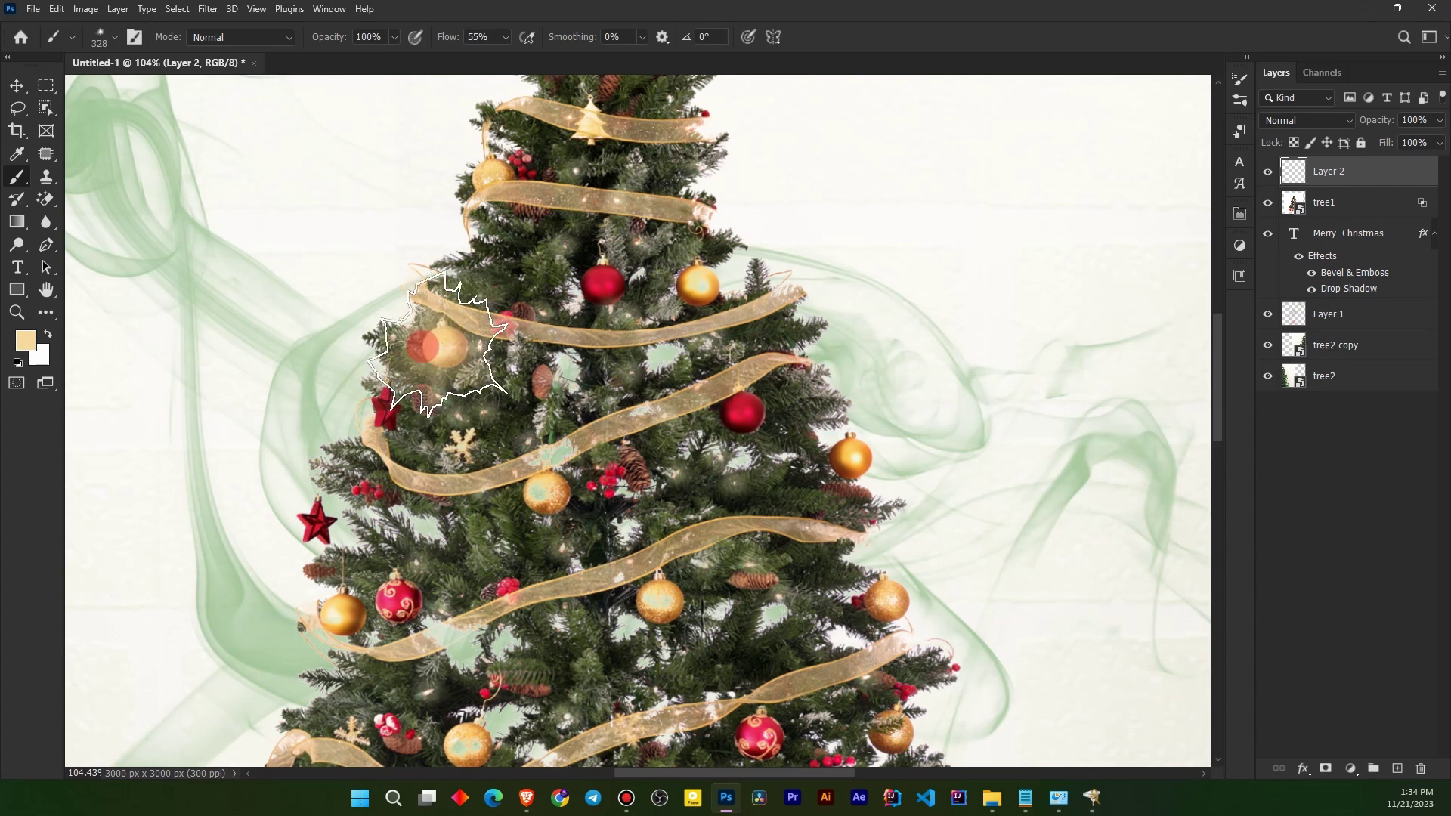
pyautogui.hotkey('ctrl', 'z')
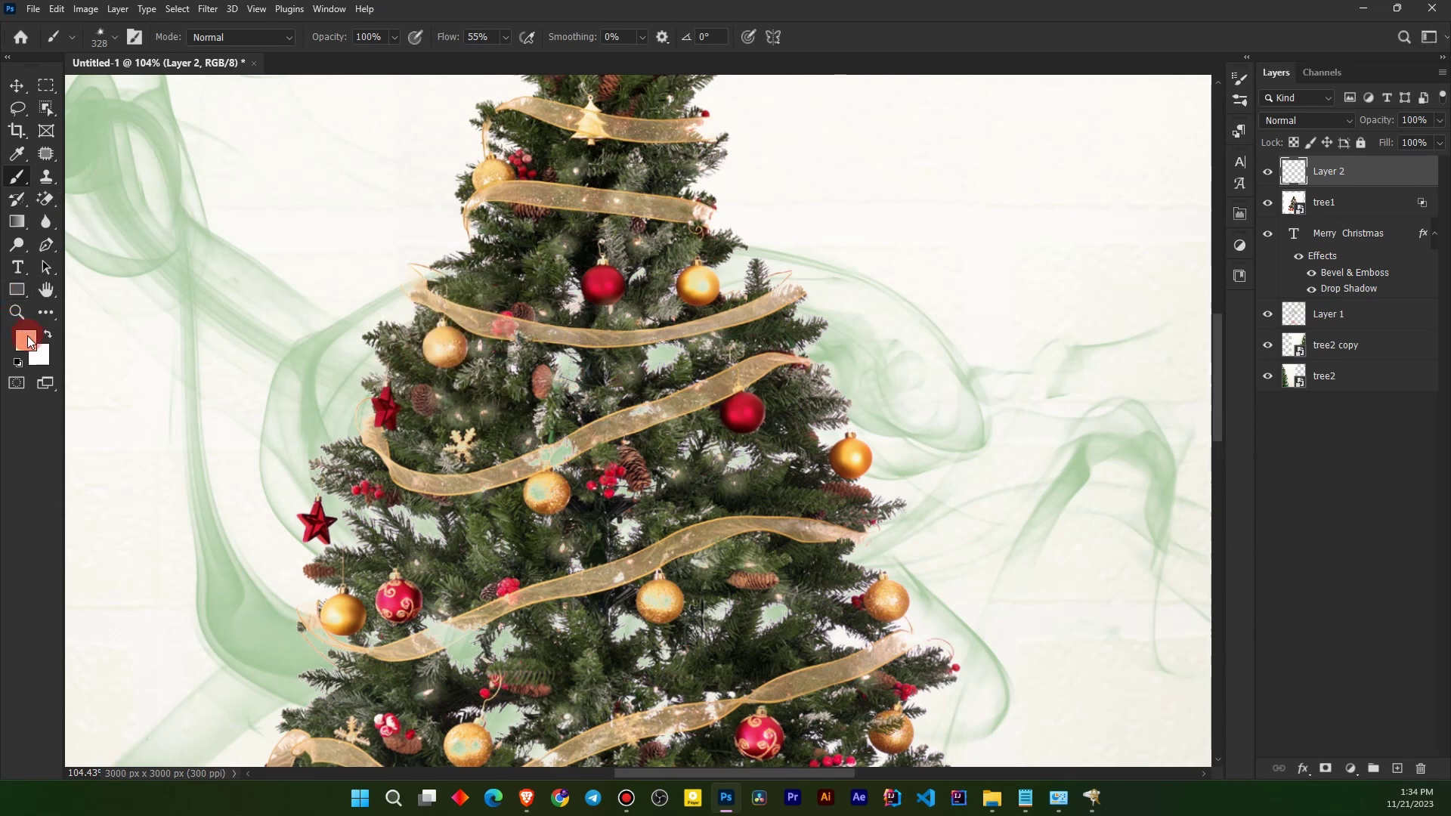
# Set the foreground colour to white (ffffff) for the flare brush.
pyautogui.click(28, 342)
pyautogui.click(832, 369)
pyautogui.click(1074, 394)
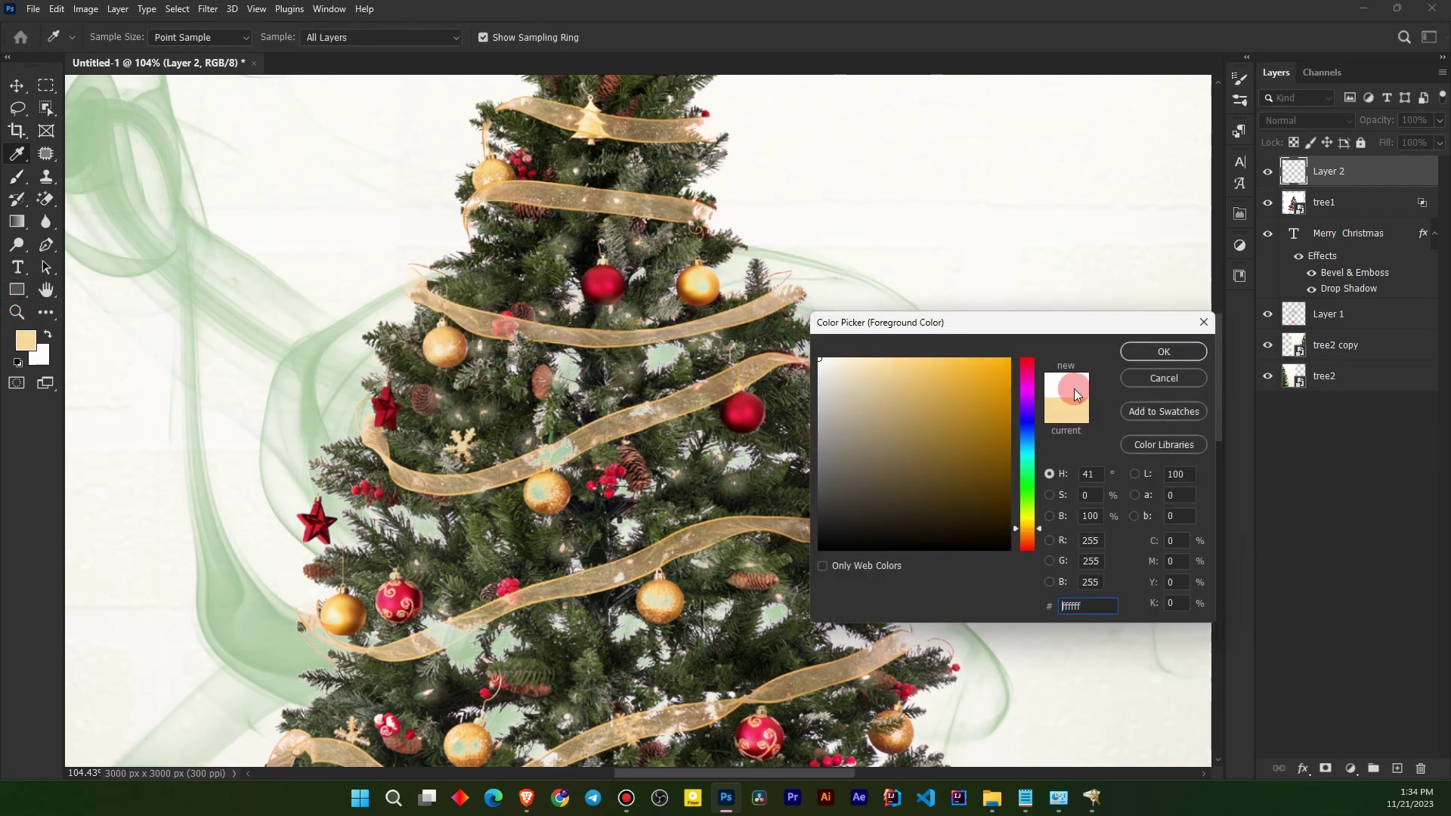
pyautogui.click(1156, 353)
pyautogui.press('b')
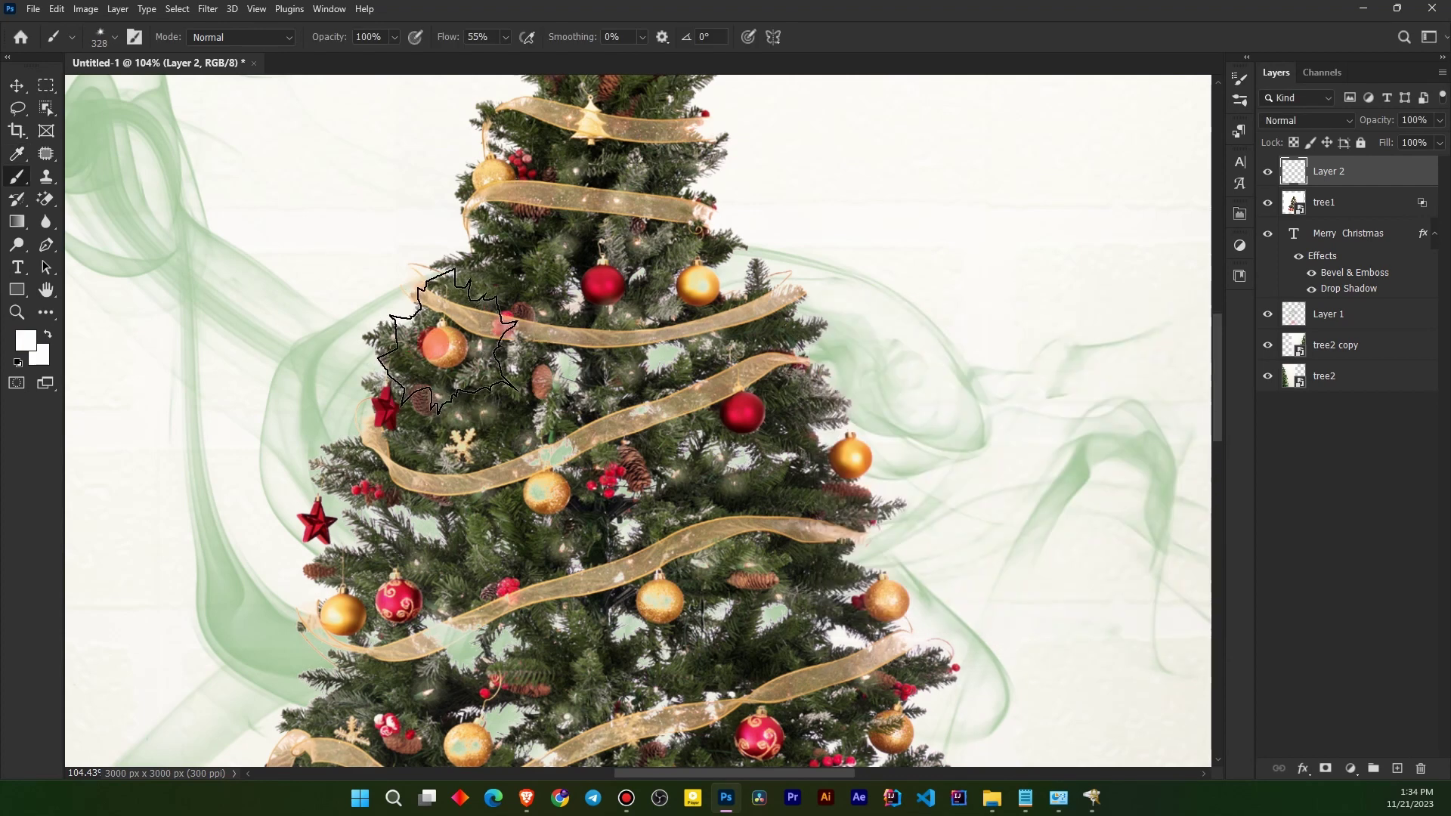
# Try white flares at 328 px and 98 px, set flow to 100% and size to 164 px, and stamp the gold bauble.
pyautogui.click(448, 342)
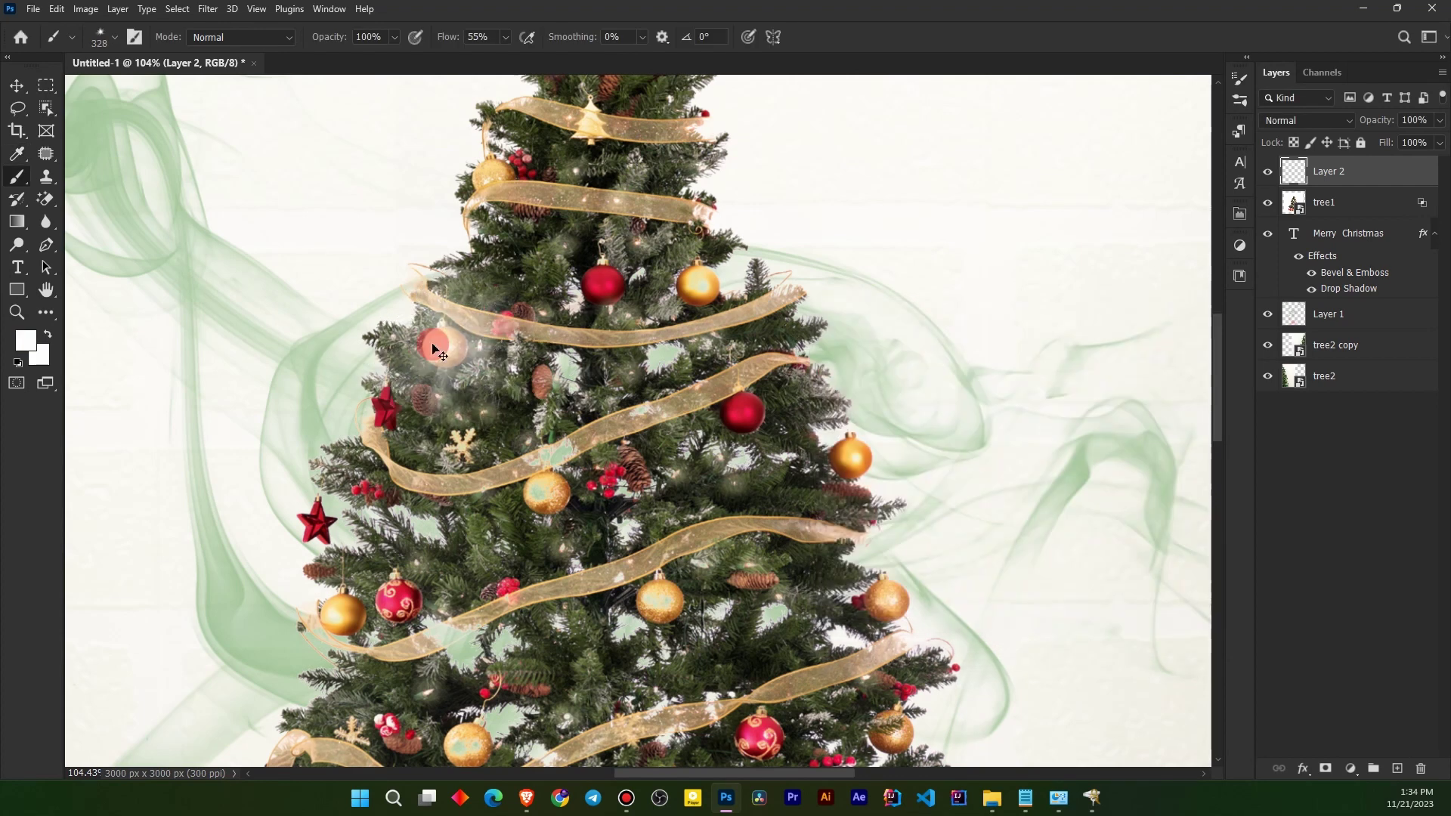
pyautogui.hotkey('ctrl', 'z')
pyautogui.moveTo(432, 345); pyautogui.dragTo(362, 345)
pyautogui.click(477, 35)
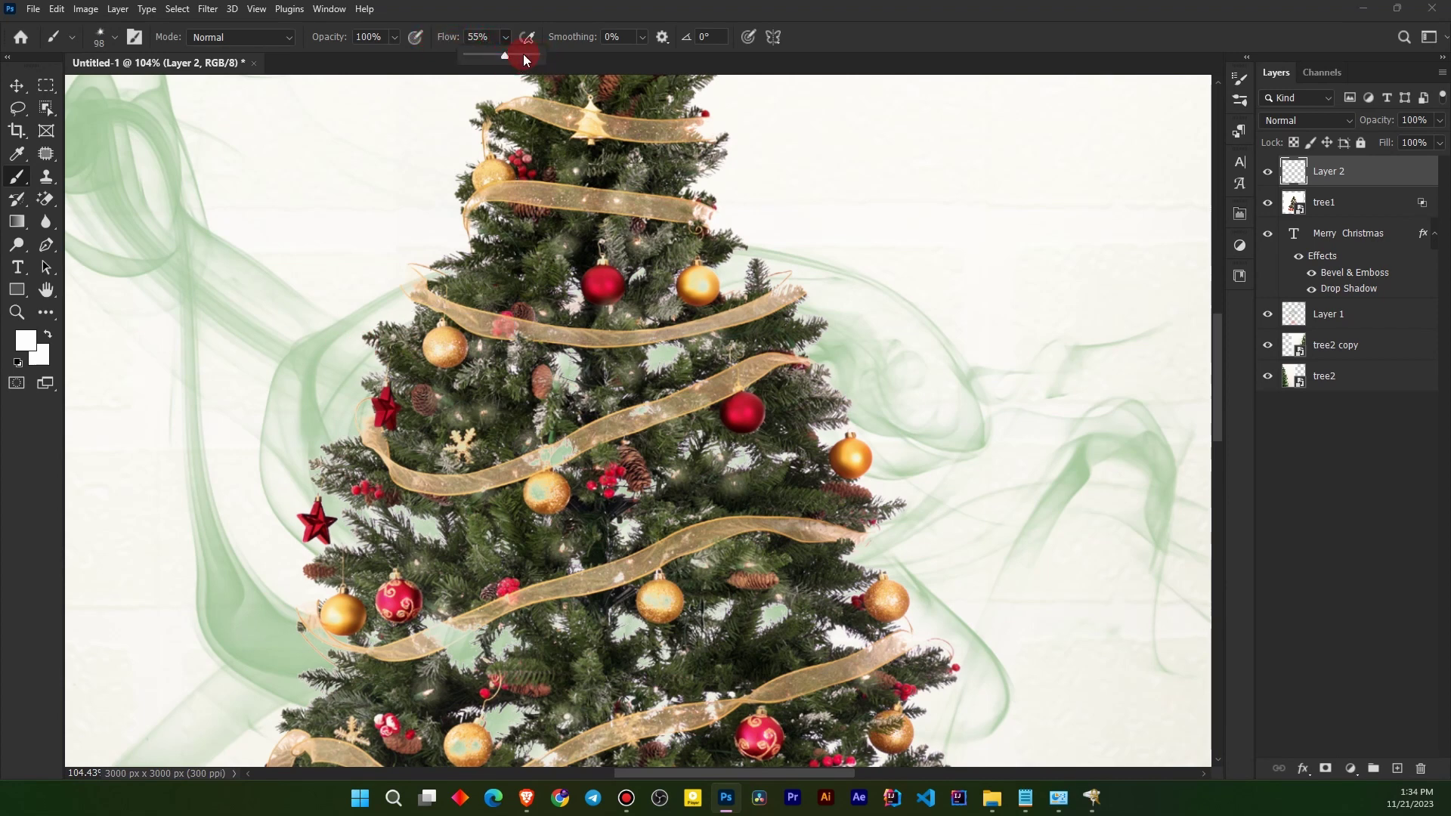
pyautogui.click(446, 345)
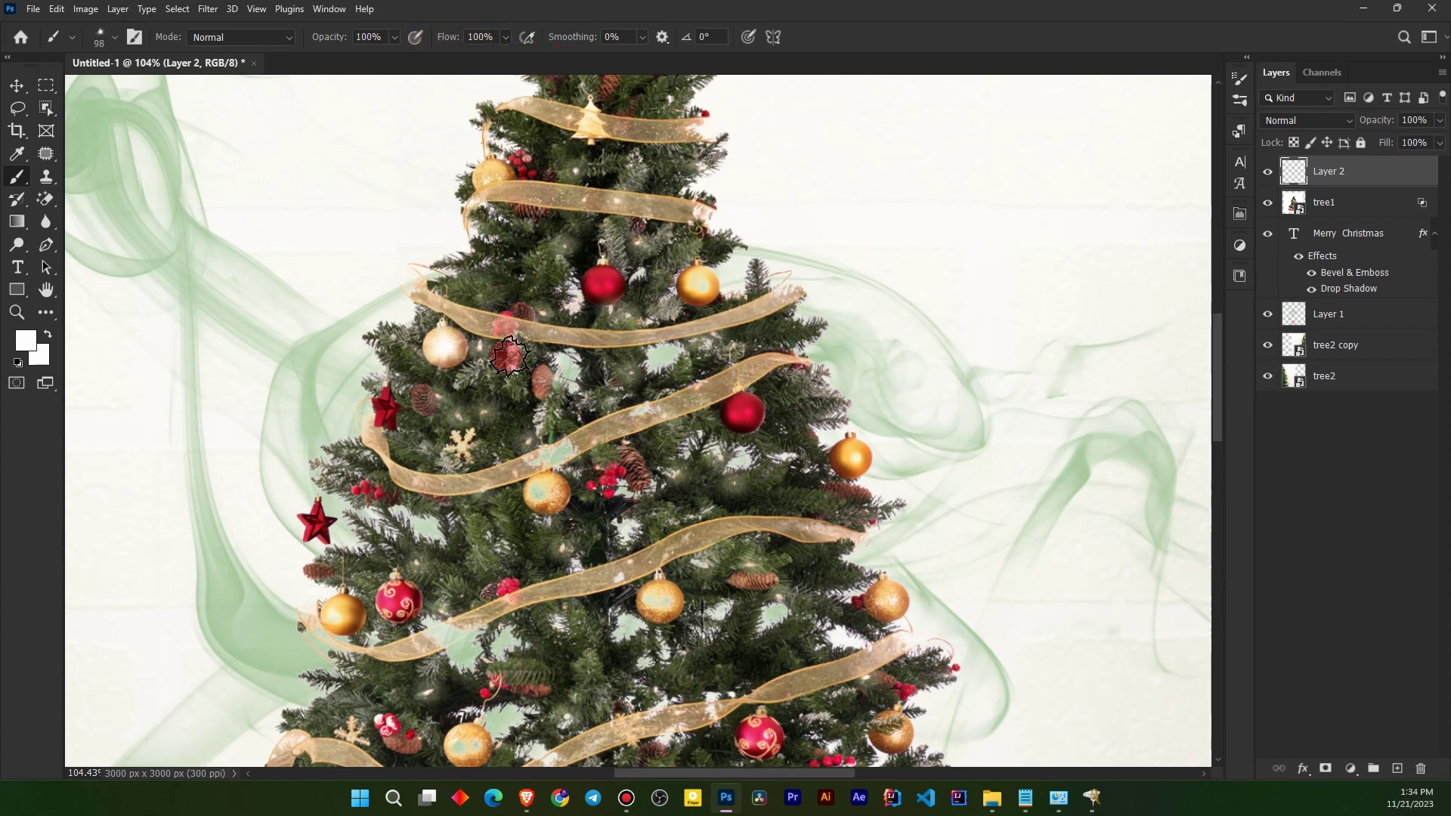
pyautogui.hotkey('ctrl', 'z')
pyautogui.moveTo(439, 345); pyautogui.dragTo(489, 346)
pyautogui.scroll(-3, 439, 345)
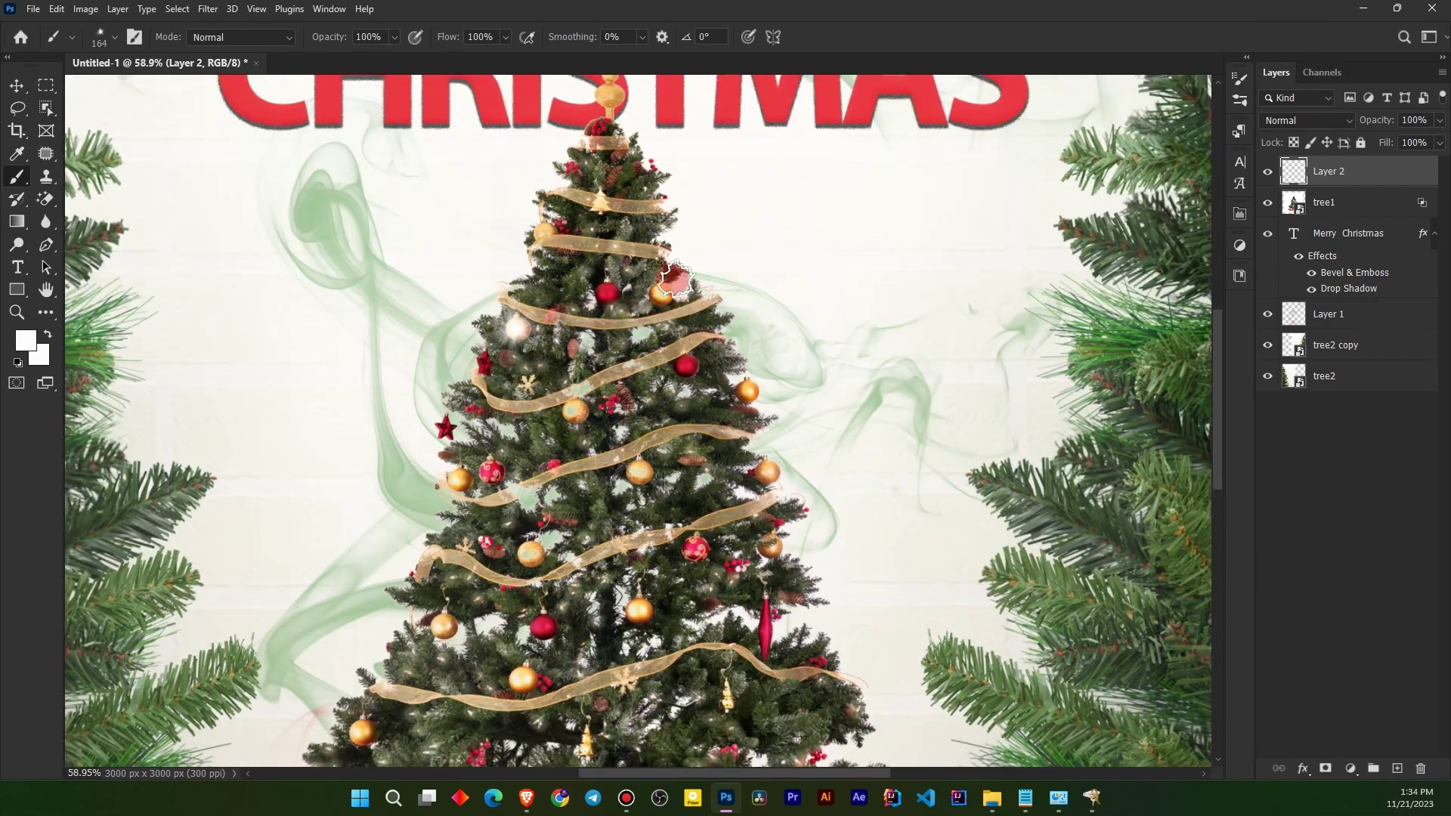
# Sample the colour of the red bauble at the tree's upper right and undo the trial red flare.
pyautogui.scroll(-1, 685, 333)
pyautogui.scroll(4, 684, 333)
pyautogui.keyDown('alt'); pyautogui.click(690, 338); pyautogui.keyUp('alt')
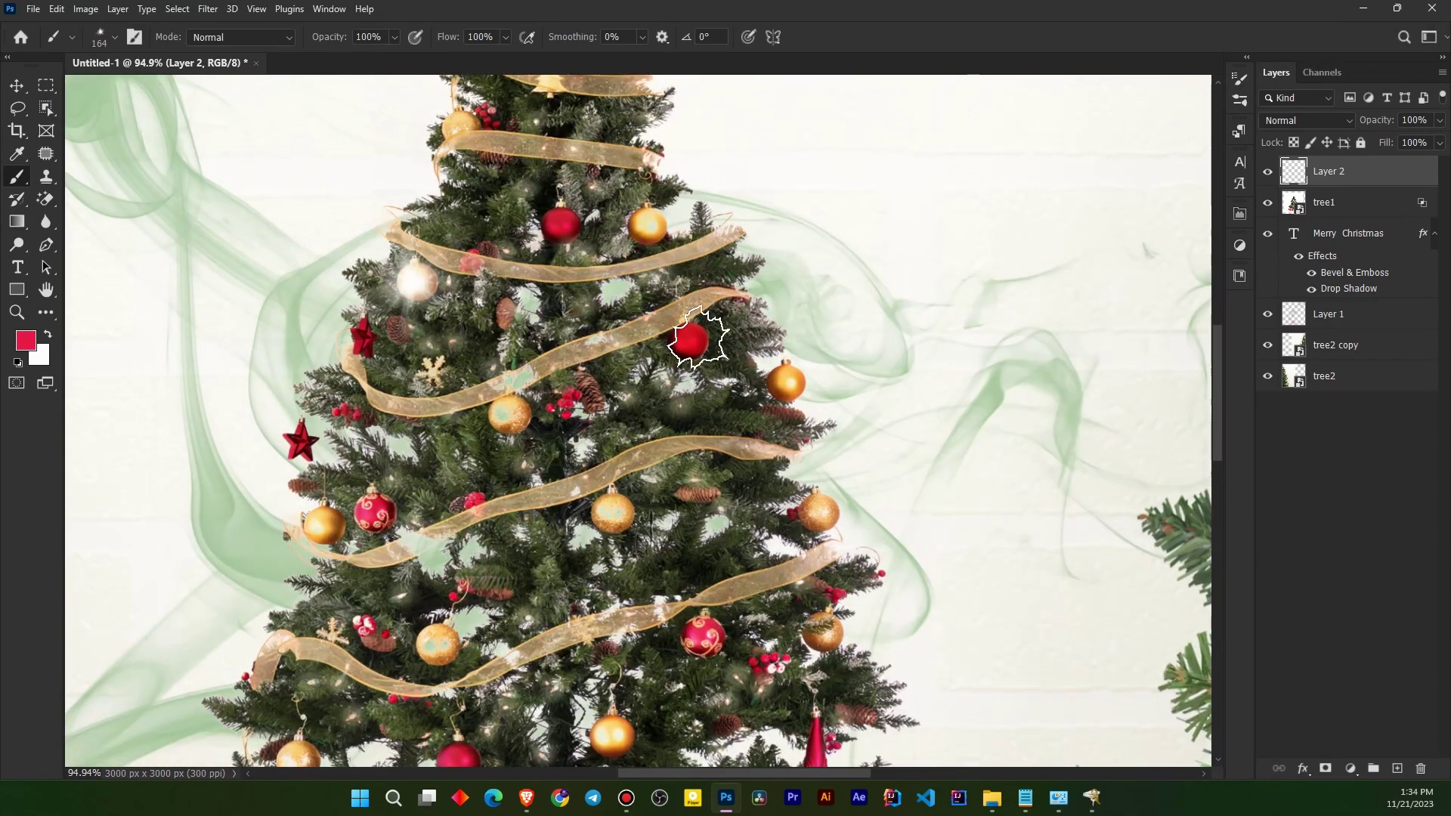
pyautogui.scroll(-2, 614, 327)
pyautogui.hotkey('ctrl', 'z')
pyautogui.scroll(-2, 688, 291)
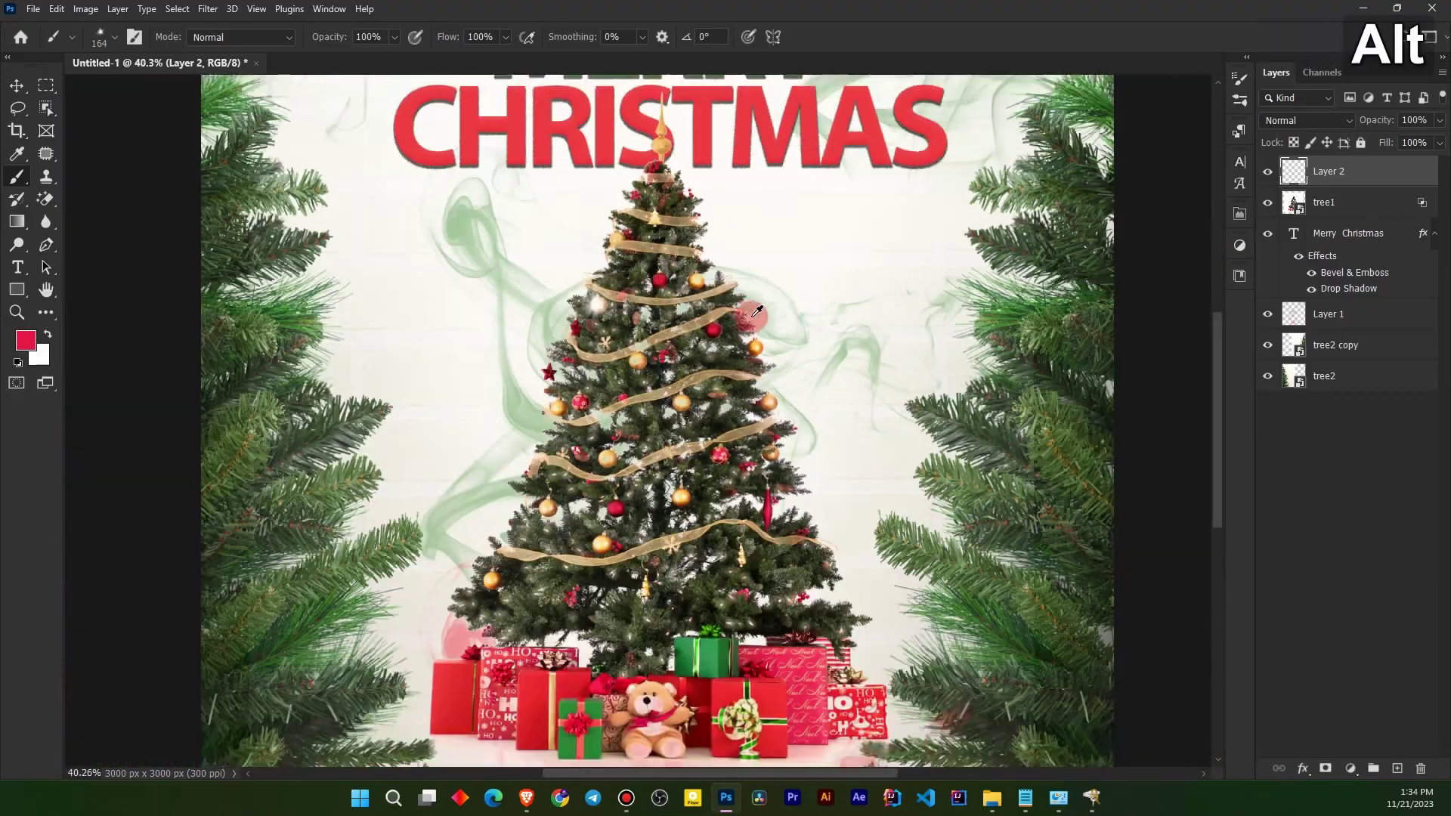
pyautogui.scroll(-2, 688, 291)
pyautogui.scroll(4, 641, 165)
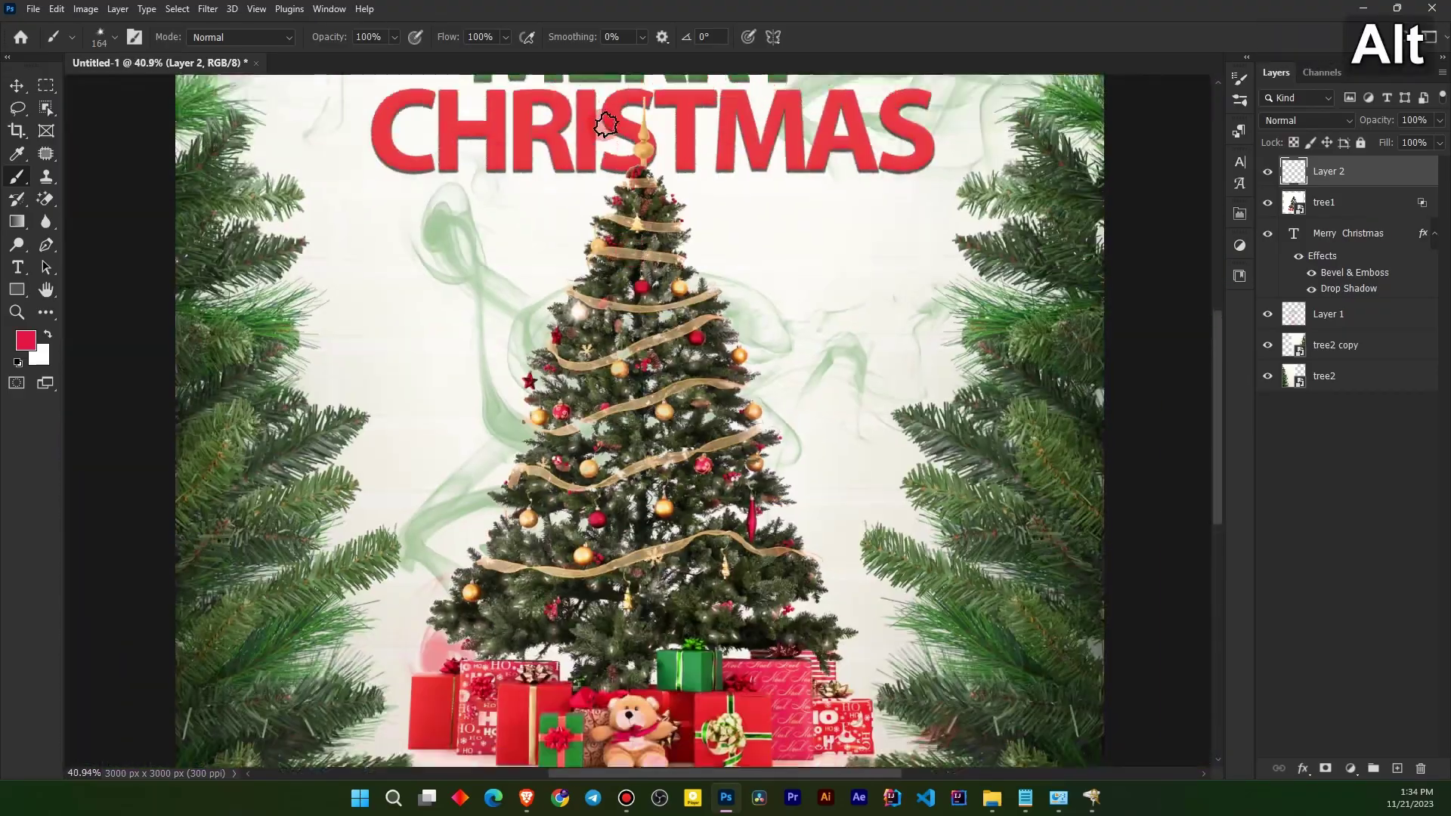
# Sample the gold colour of the tree topper and stamp a 341 px flare over it on Layer 2.
pyautogui.keyDown('alt'); pyautogui.click(644, 161); pyautogui.keyUp('alt')
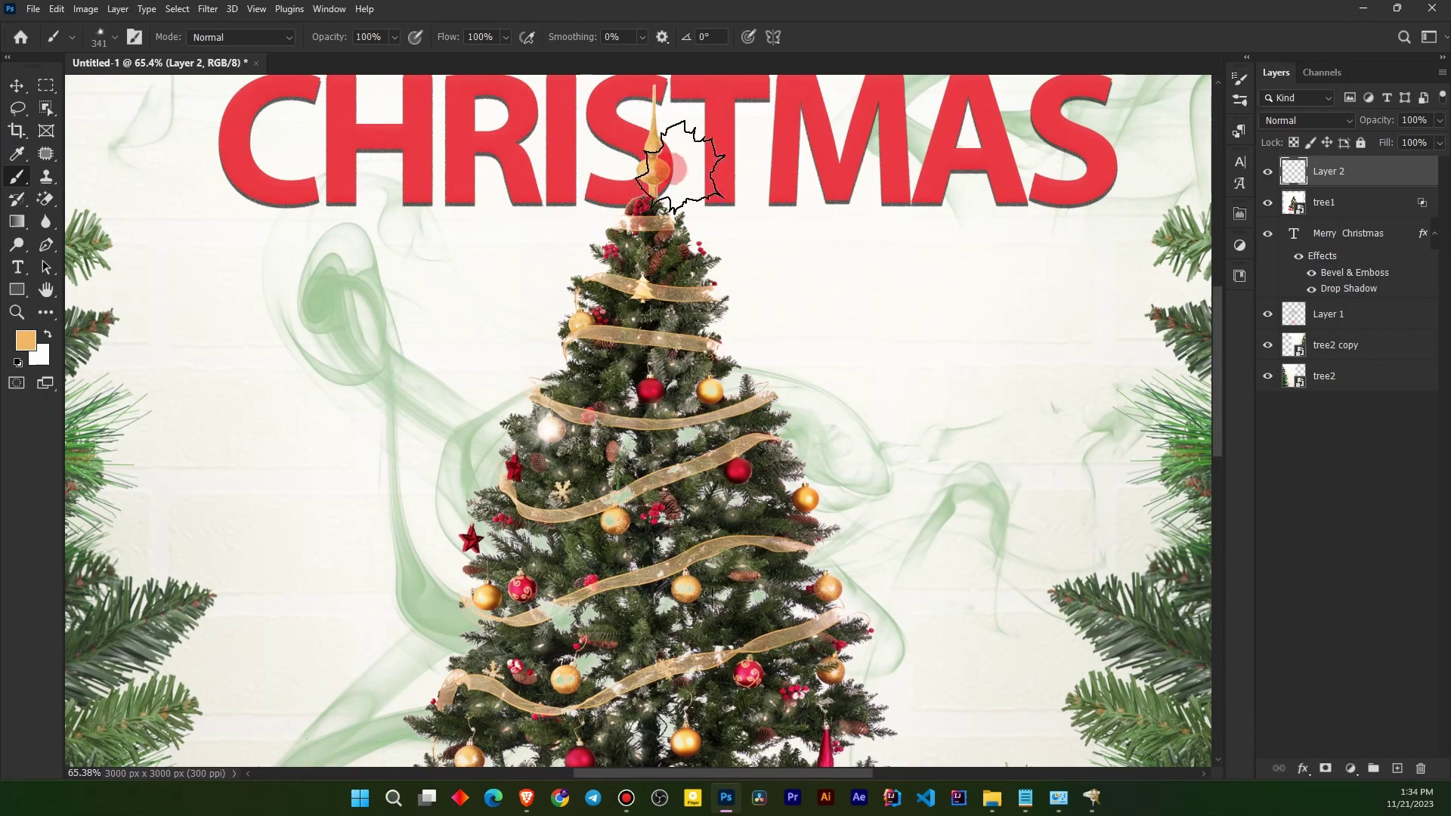
pyautogui.hotkey('ctrl', 'z')
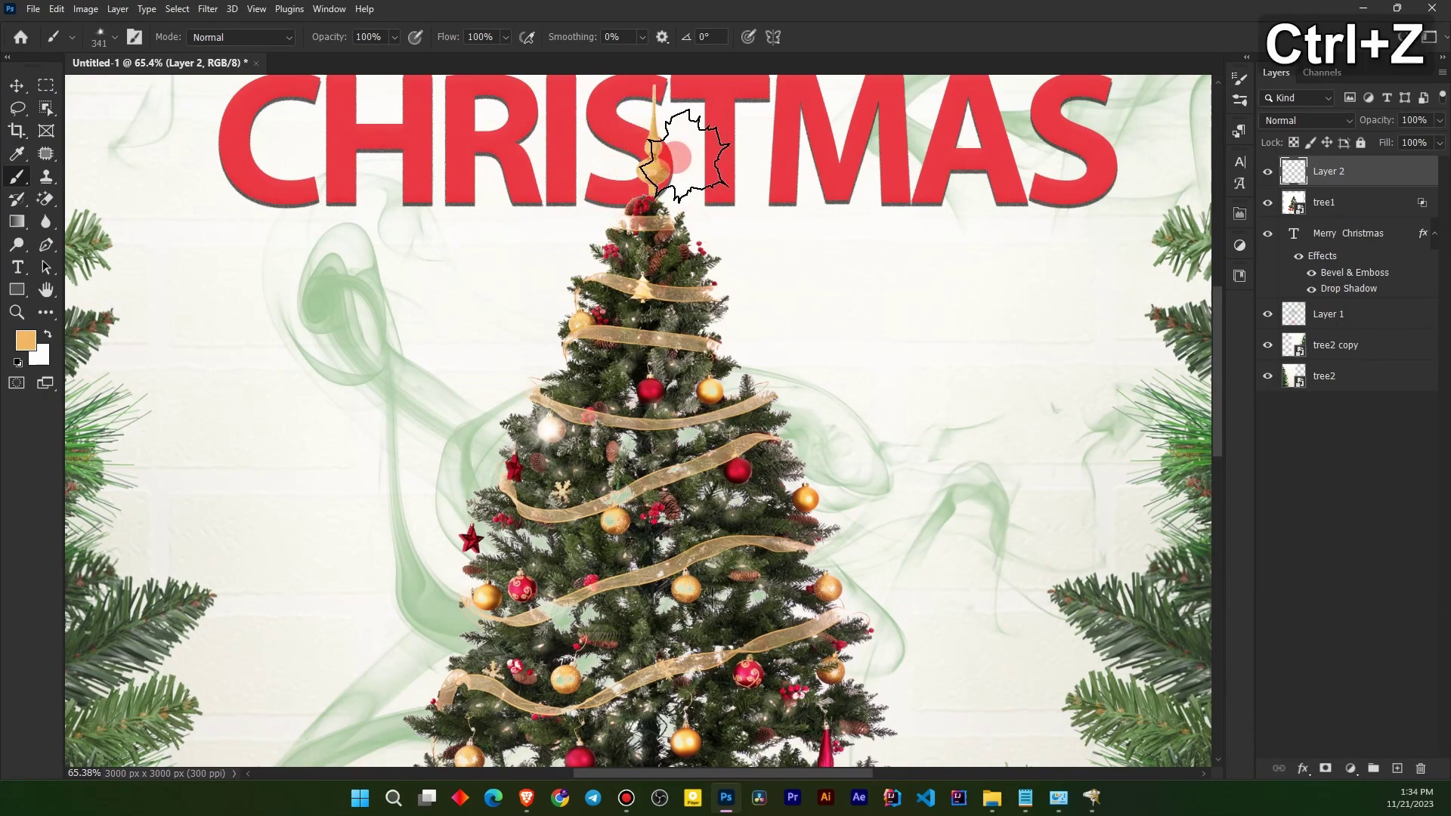
pyautogui.scroll(-5, 652, 162)
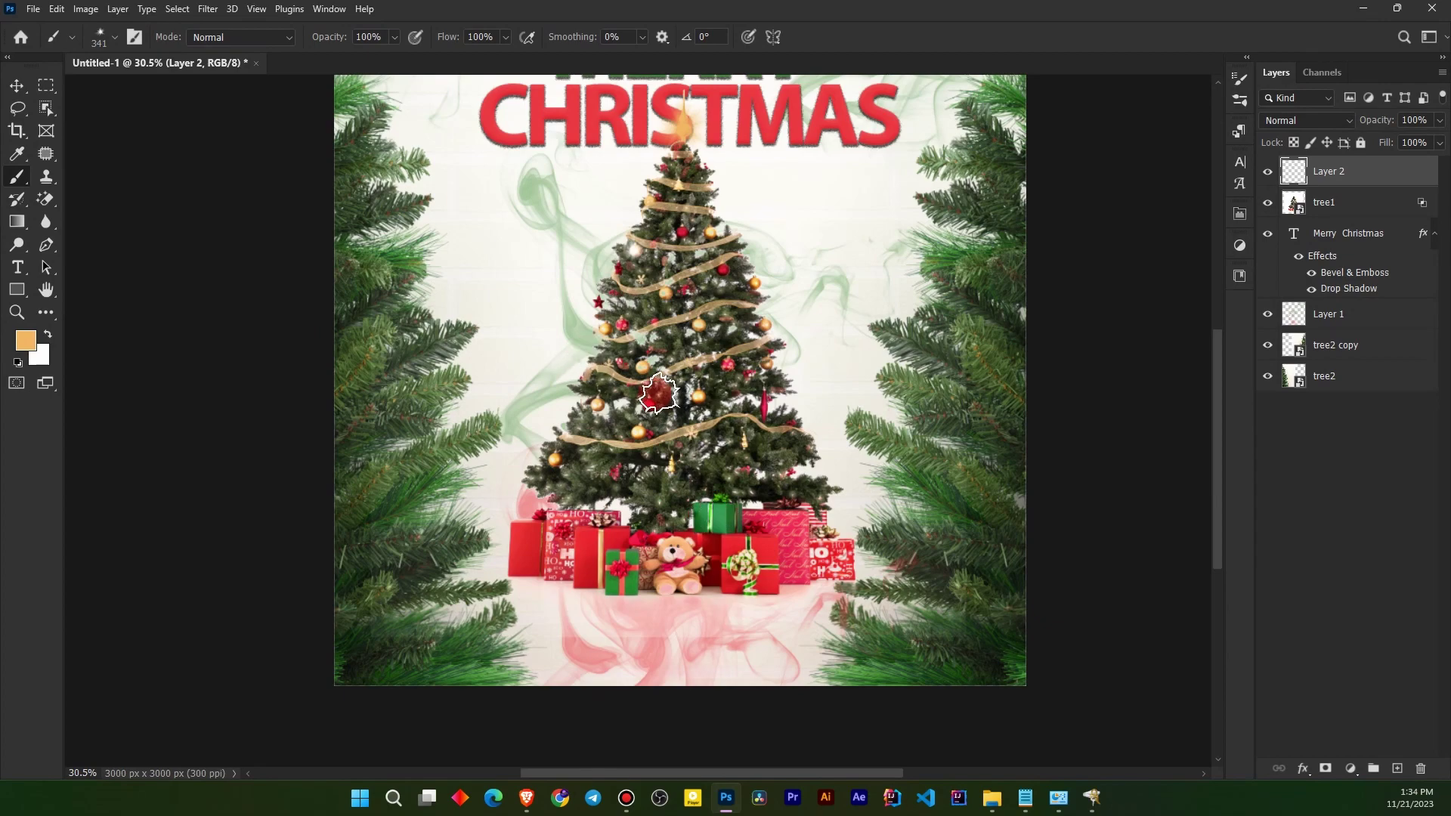
# Sample pale gold from the lower central bauble, then stamp a 529 px flare over it and a 388 px flare over the bauble to its lower left.
pyautogui.scroll(4, 681, 394)
pyautogui.keyDown('alt'); pyautogui.click(709, 400); pyautogui.keyUp('alt')
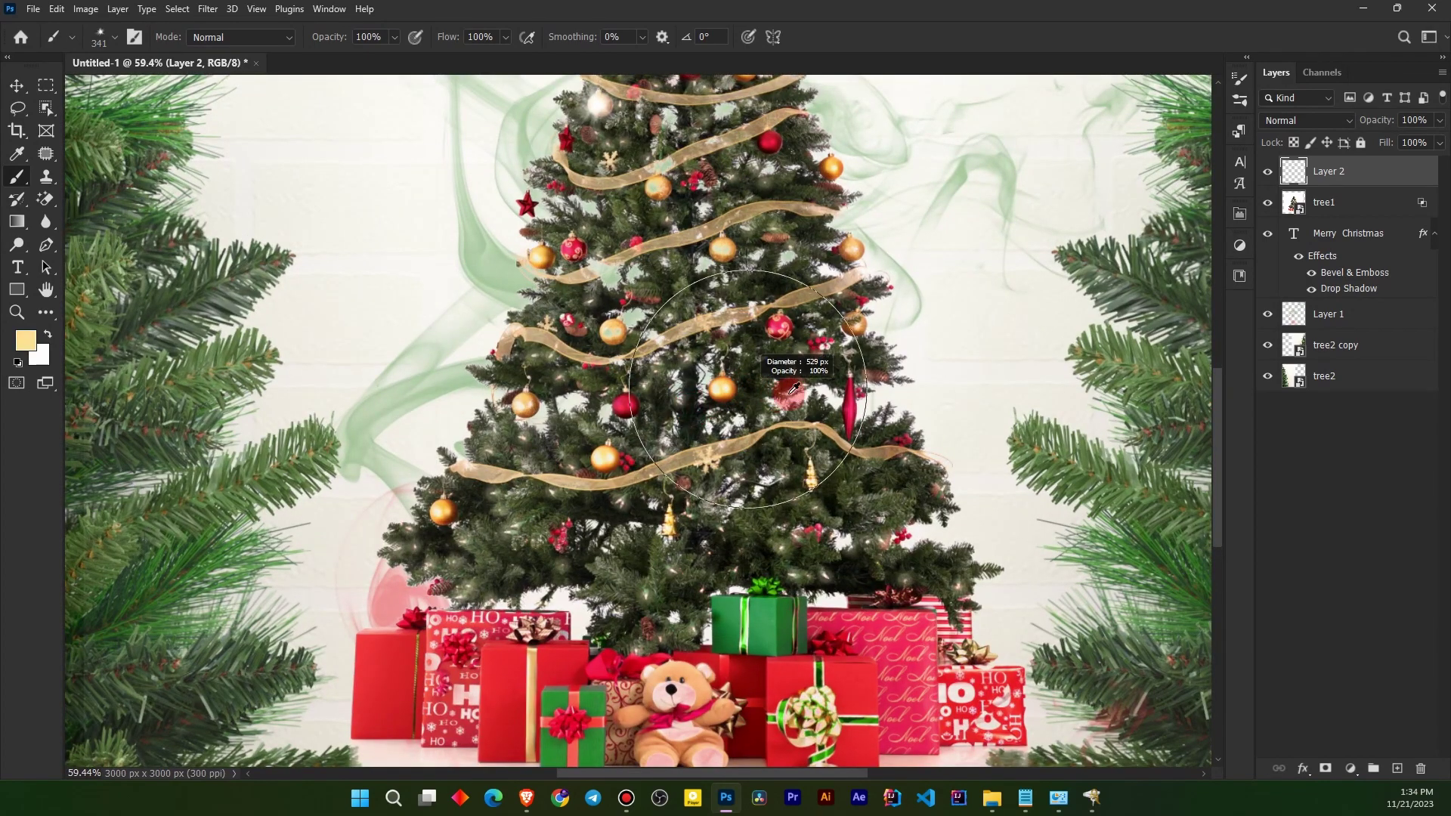
pyautogui.click(724, 387)
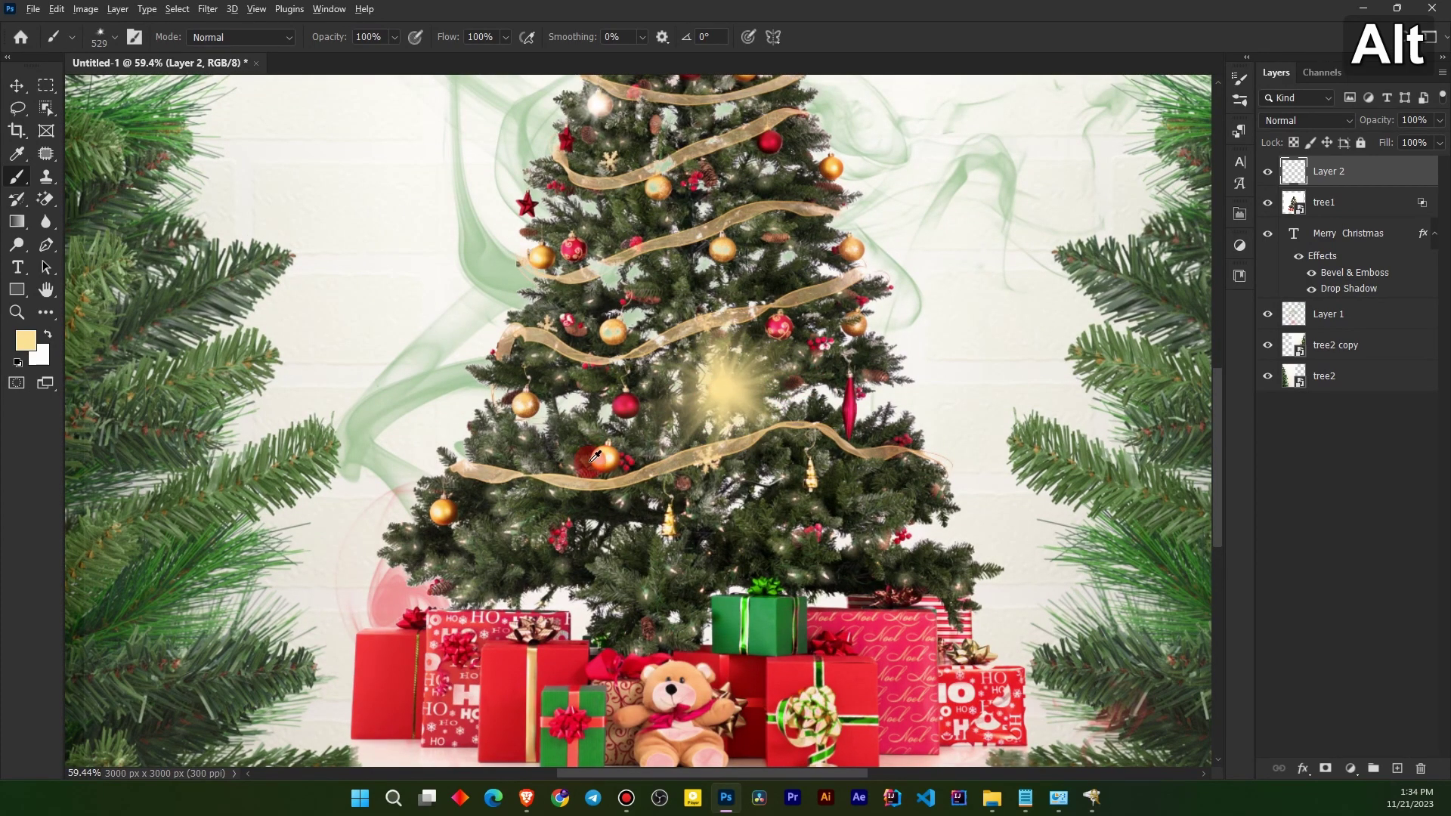
pyautogui.keyDown('alt'); pyautogui.rightClick(609, 452); pyautogui.keyUp('alt')
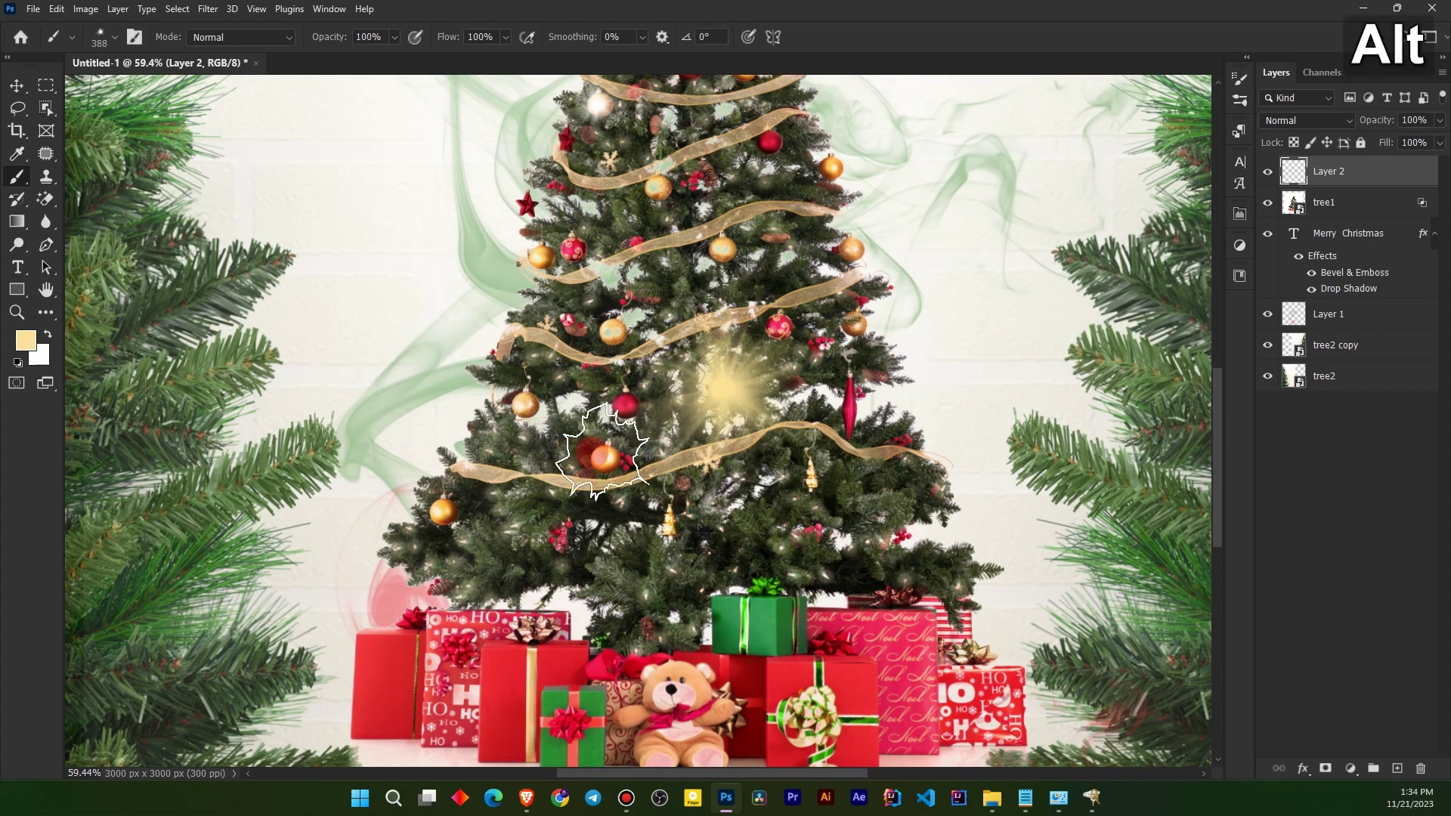
pyautogui.click(601, 461)
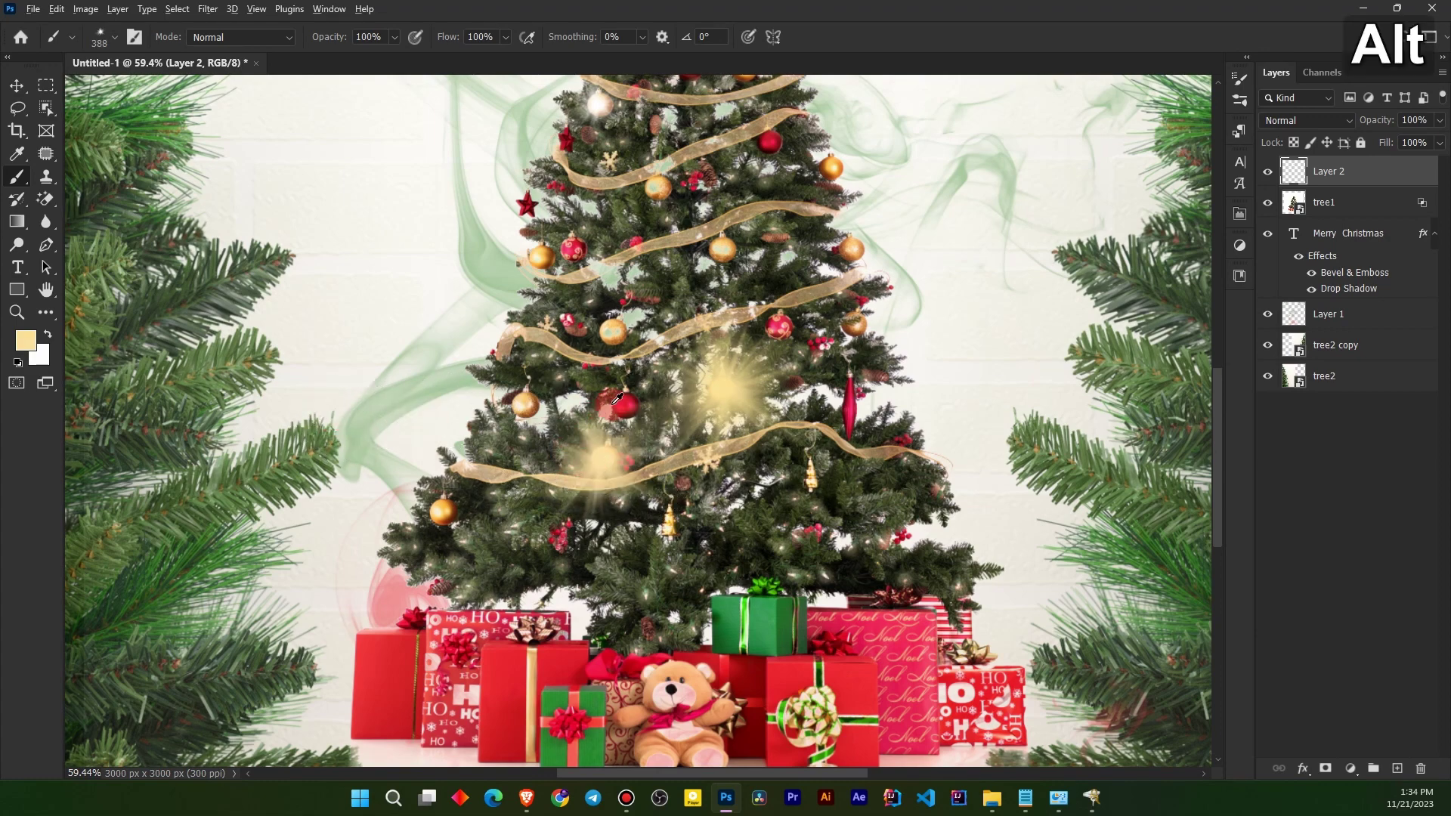
# Stamp 388 px flares in sampled colours over the lower red bauble, two gold baubles on the tree's lower left and one on its right edge.
pyautogui.click(633, 399)
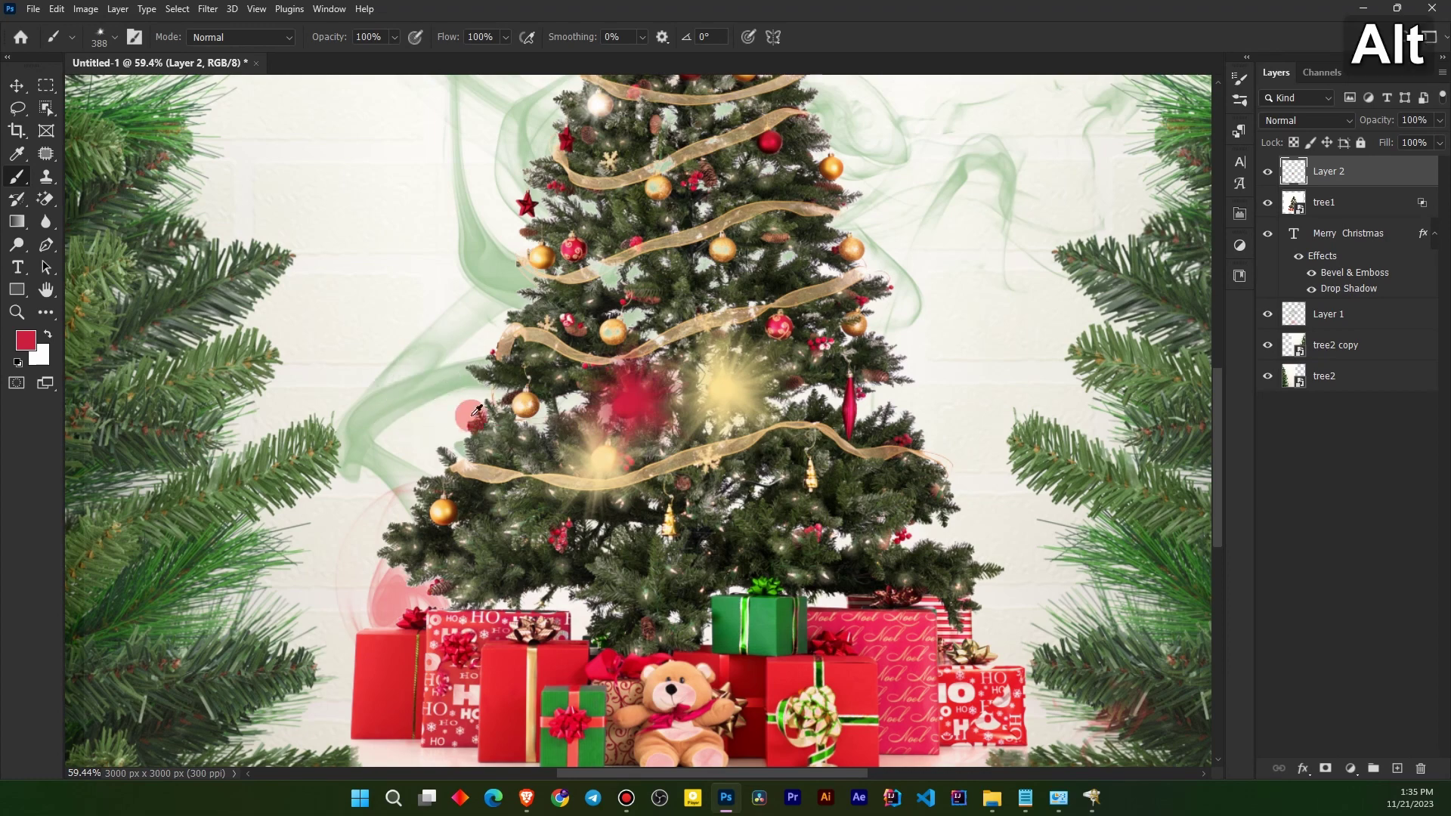
pyautogui.keyDown('alt'); pyautogui.click(522, 401); pyautogui.keyUp('alt')
pyautogui.click(528, 405)
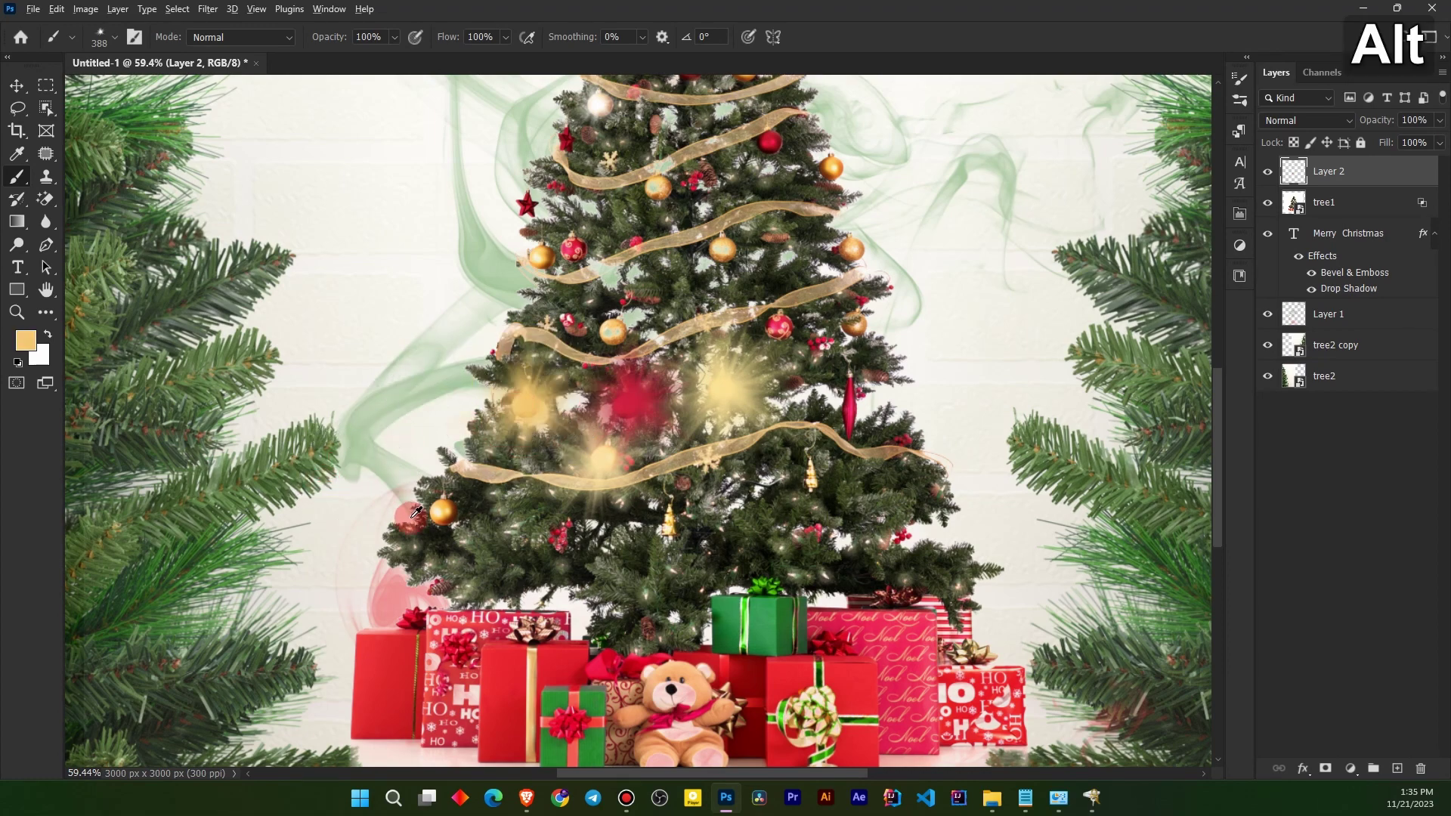
pyautogui.keyDown('alt'); pyautogui.click(447, 504); pyautogui.keyUp('alt')
pyautogui.click(439, 511)
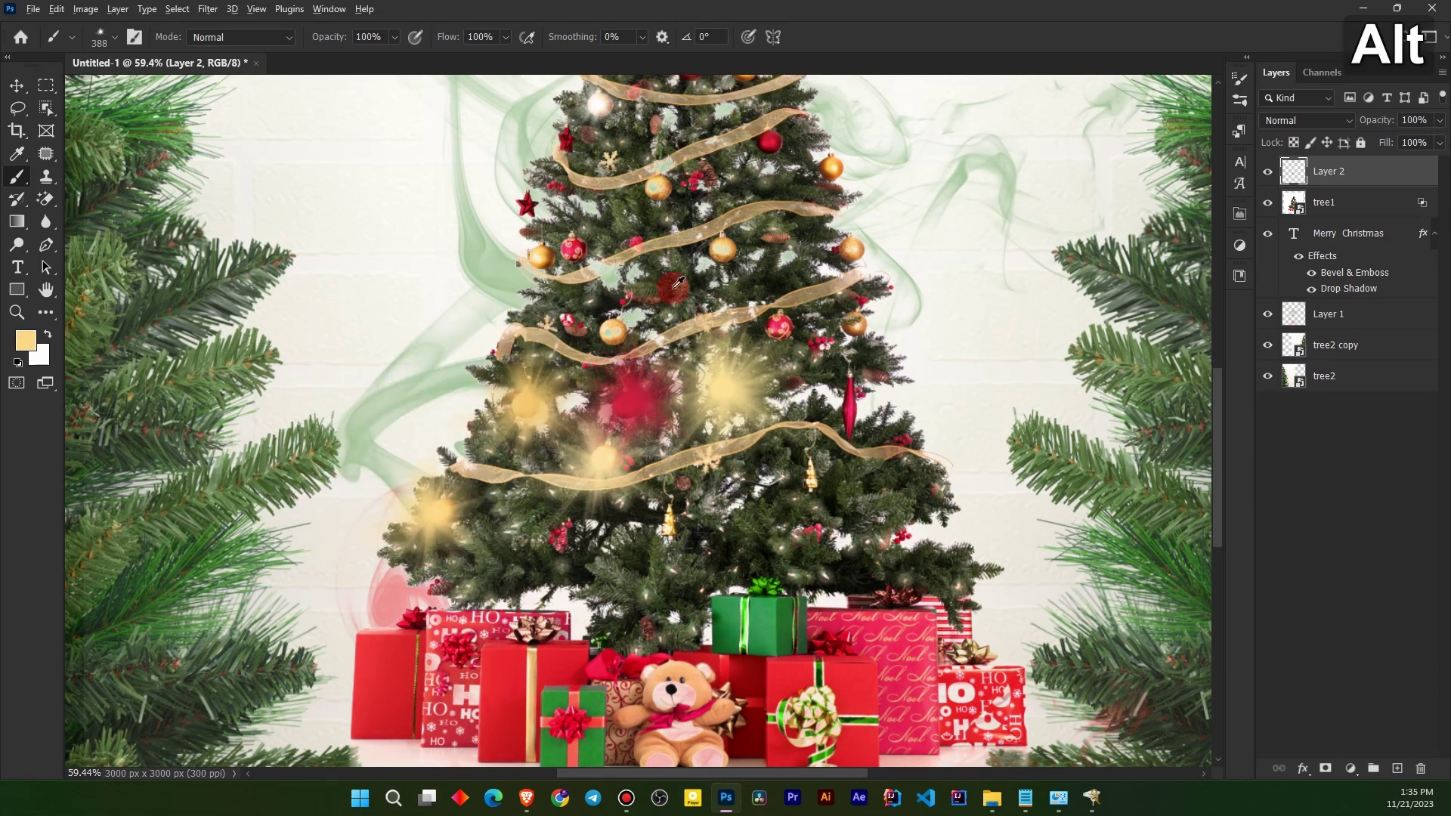
pyautogui.click(855, 244)
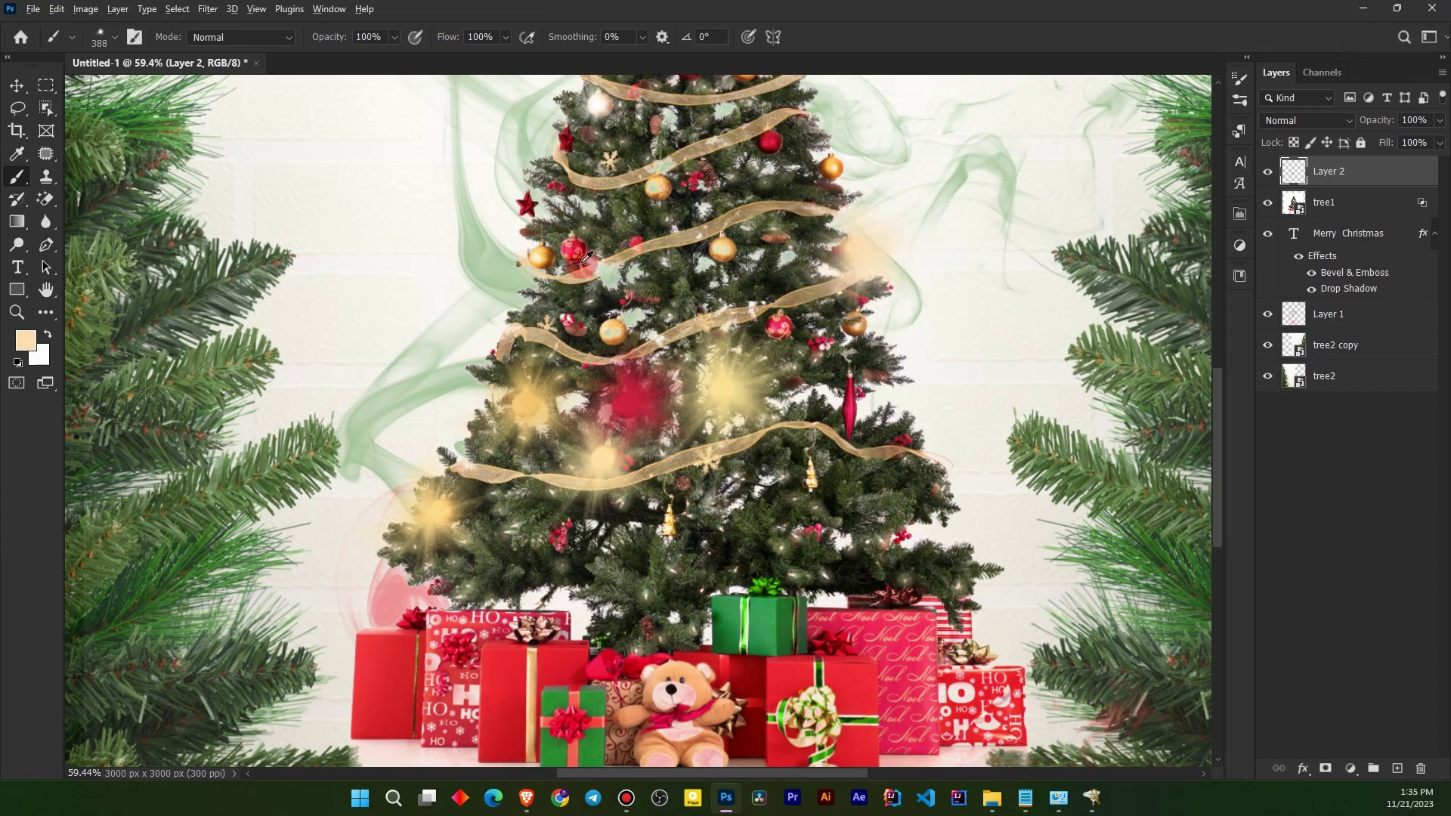
# Sample a pale colour and stamp 388 px flares over the two gold baubles in the middle of the tree.
pyautogui.scroll(-5, 703, 339)
pyautogui.scroll(5, 744, 352)
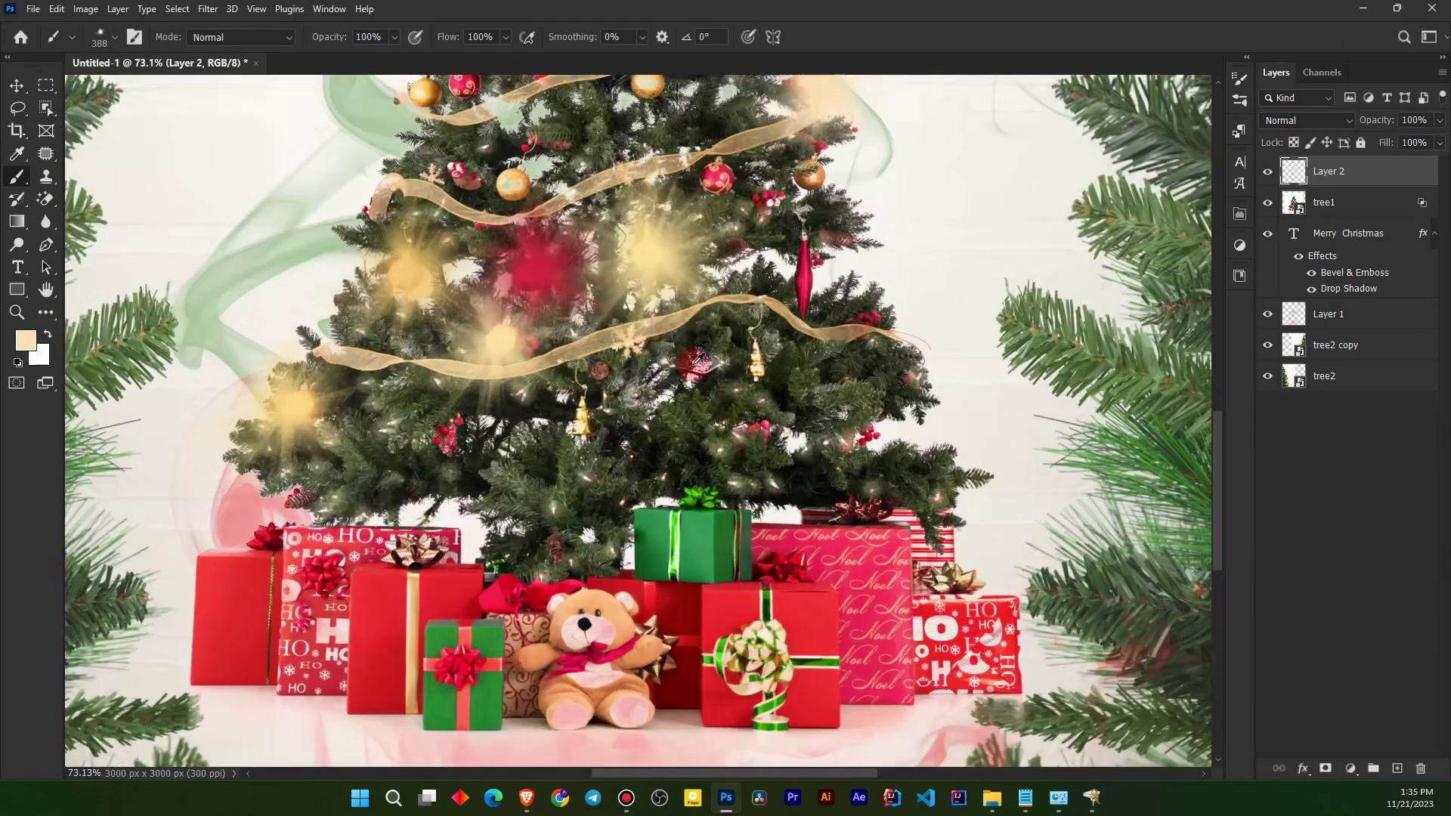
pyautogui.keyDown('alt'); pyautogui.click(512, 182); pyautogui.keyUp('alt')
pyautogui.click(521, 182)
pyautogui.scroll(3, 559, 185)
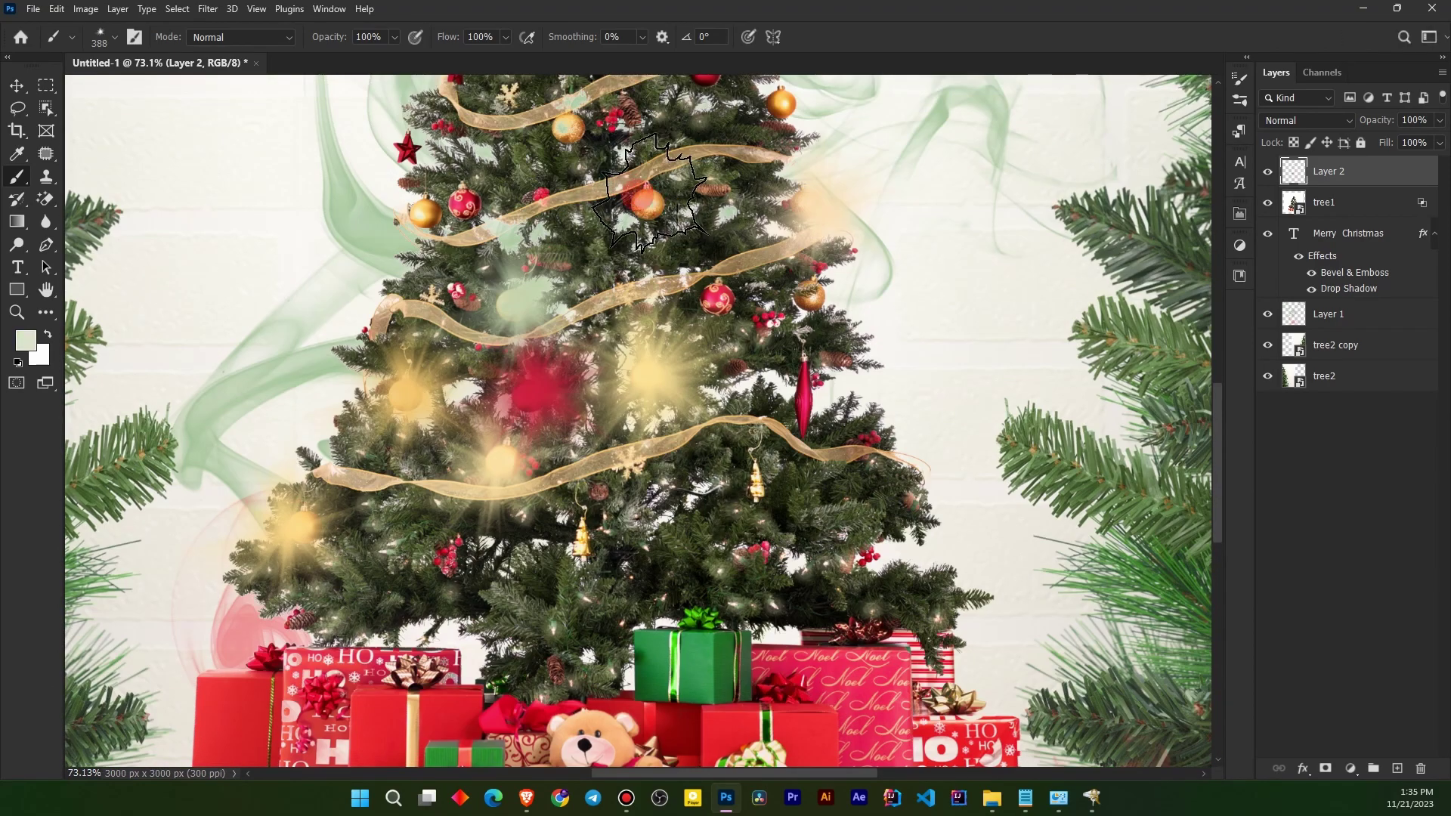
pyautogui.click(656, 195)
pyautogui.scroll(2, 718, 185)
# Stamp red, pale green and gold 388 px flares, using sampled colours, over the upper-right red bauble and the gold baubles at upper middle, right and left edges.
pyautogui.keyDown('alt'); pyautogui.click(714, 156); pyautogui.keyUp('alt')
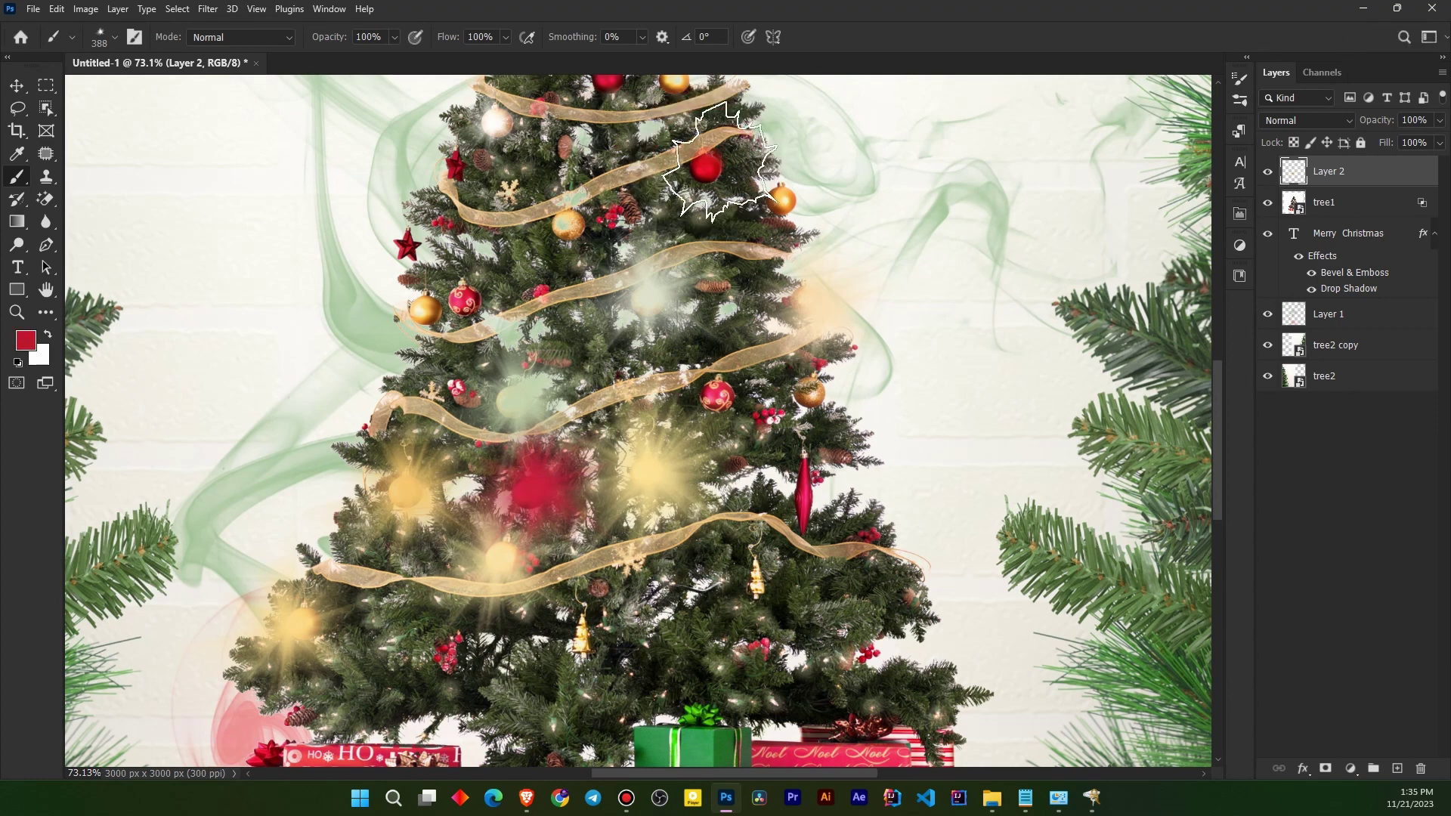
pyautogui.click(716, 160)
pyautogui.keyDown('alt'); pyautogui.click(565, 220); pyautogui.keyUp('alt')
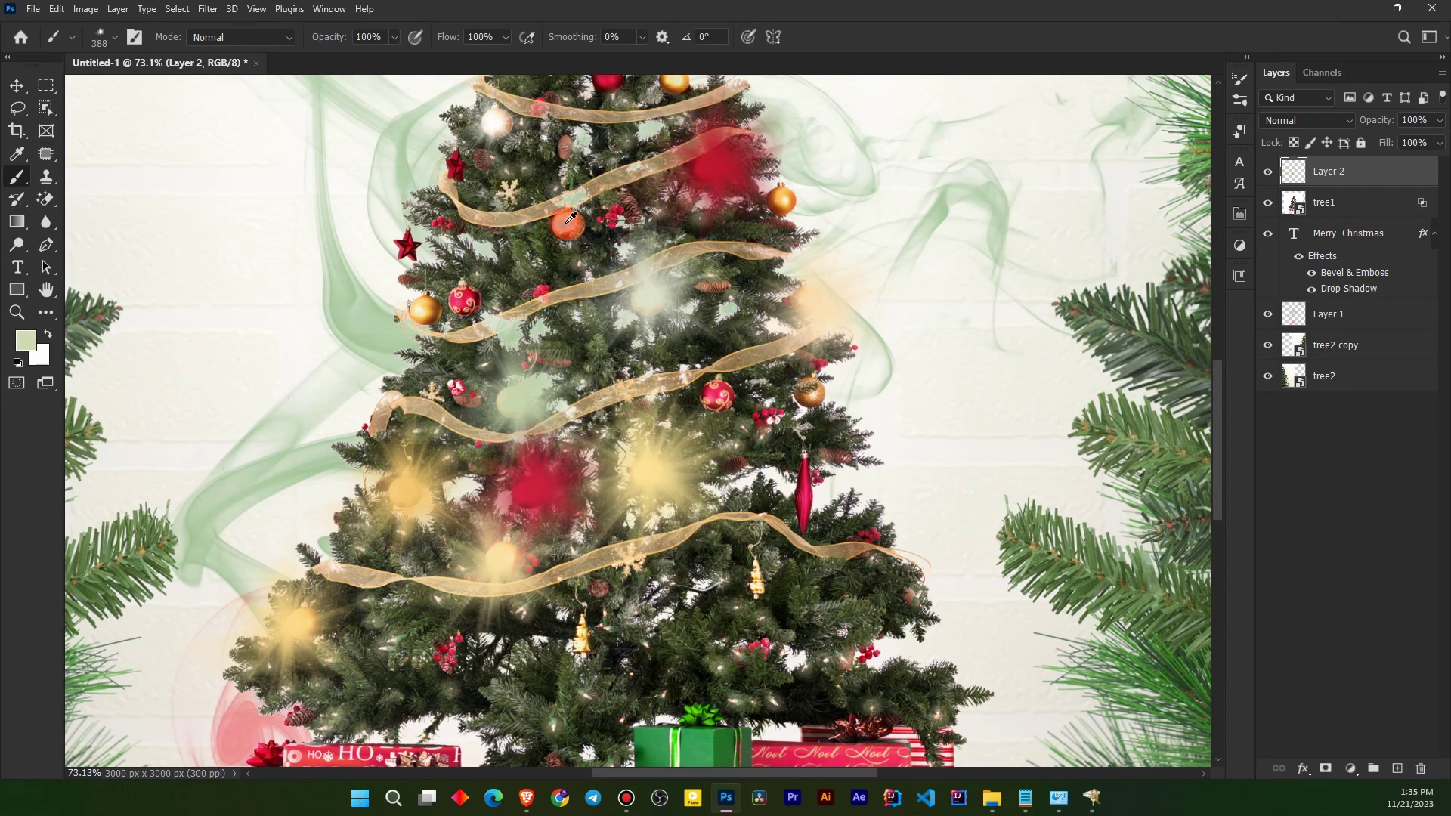
pyautogui.click(567, 220)
pyautogui.keyDown('alt'); pyautogui.click(790, 191); pyautogui.keyUp('alt')
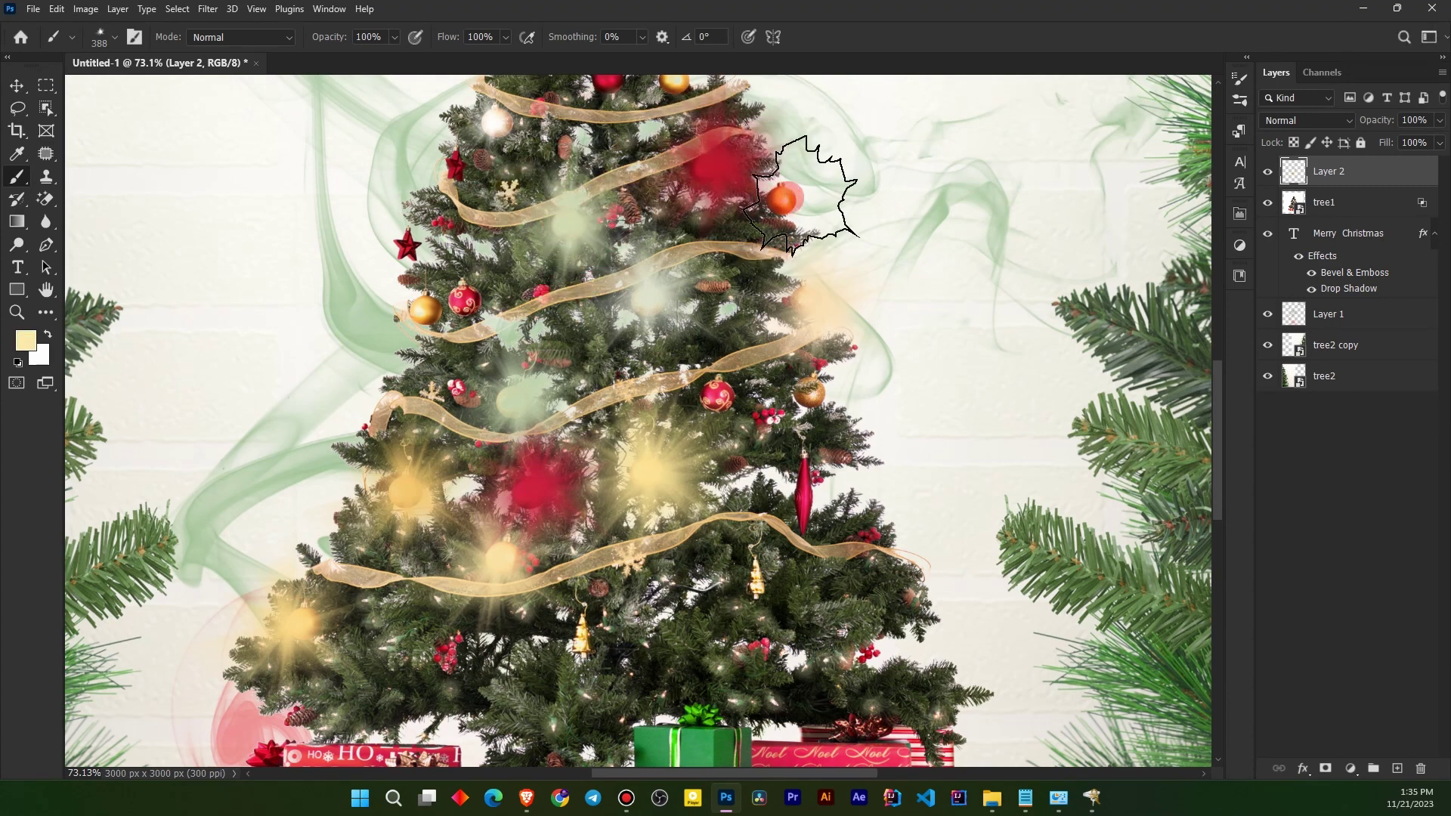
pyautogui.click(783, 198)
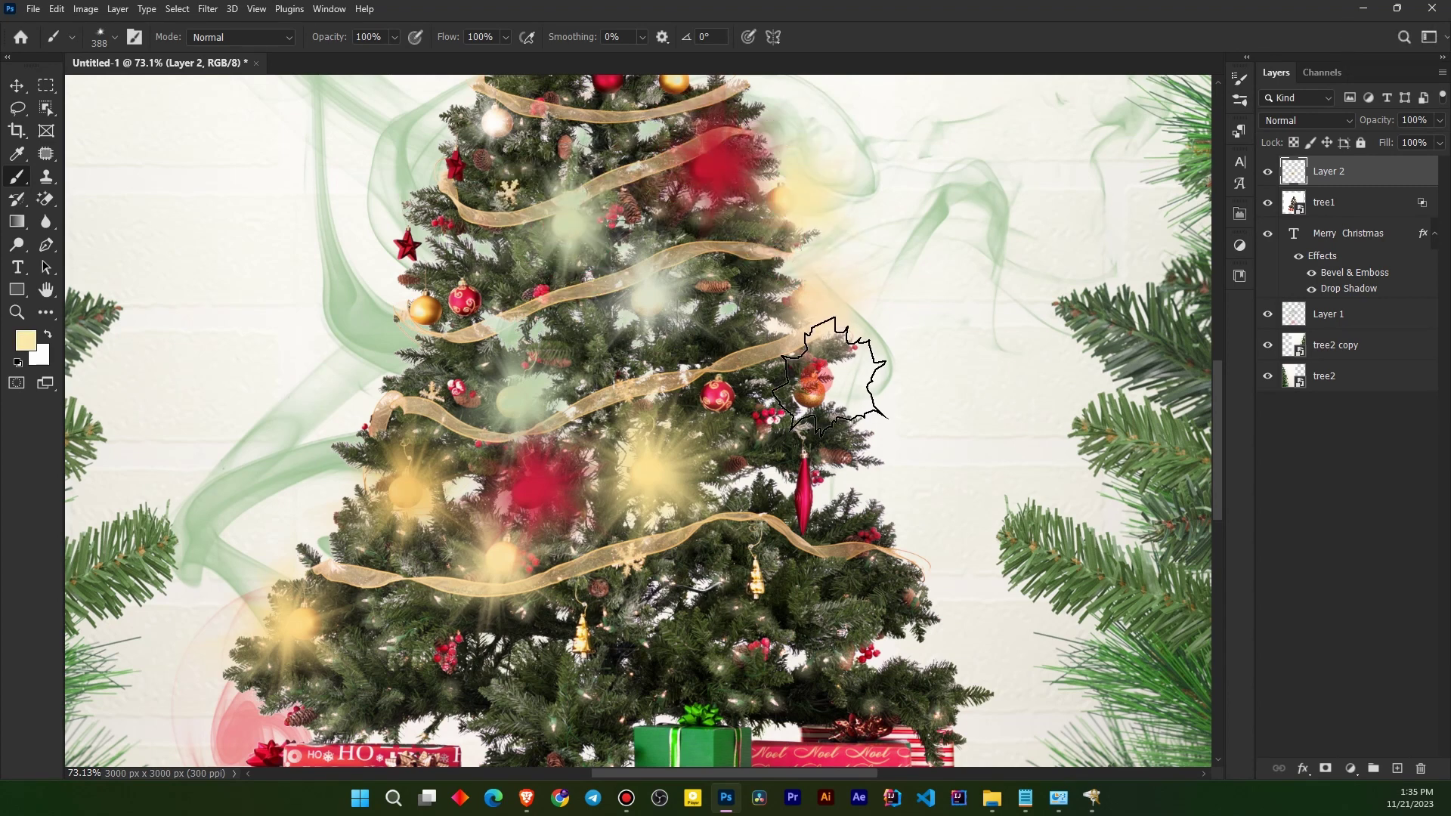
pyautogui.keyDown('alt'); pyautogui.click(423, 307); pyautogui.keyUp('alt')
pyautogui.click(421, 309)
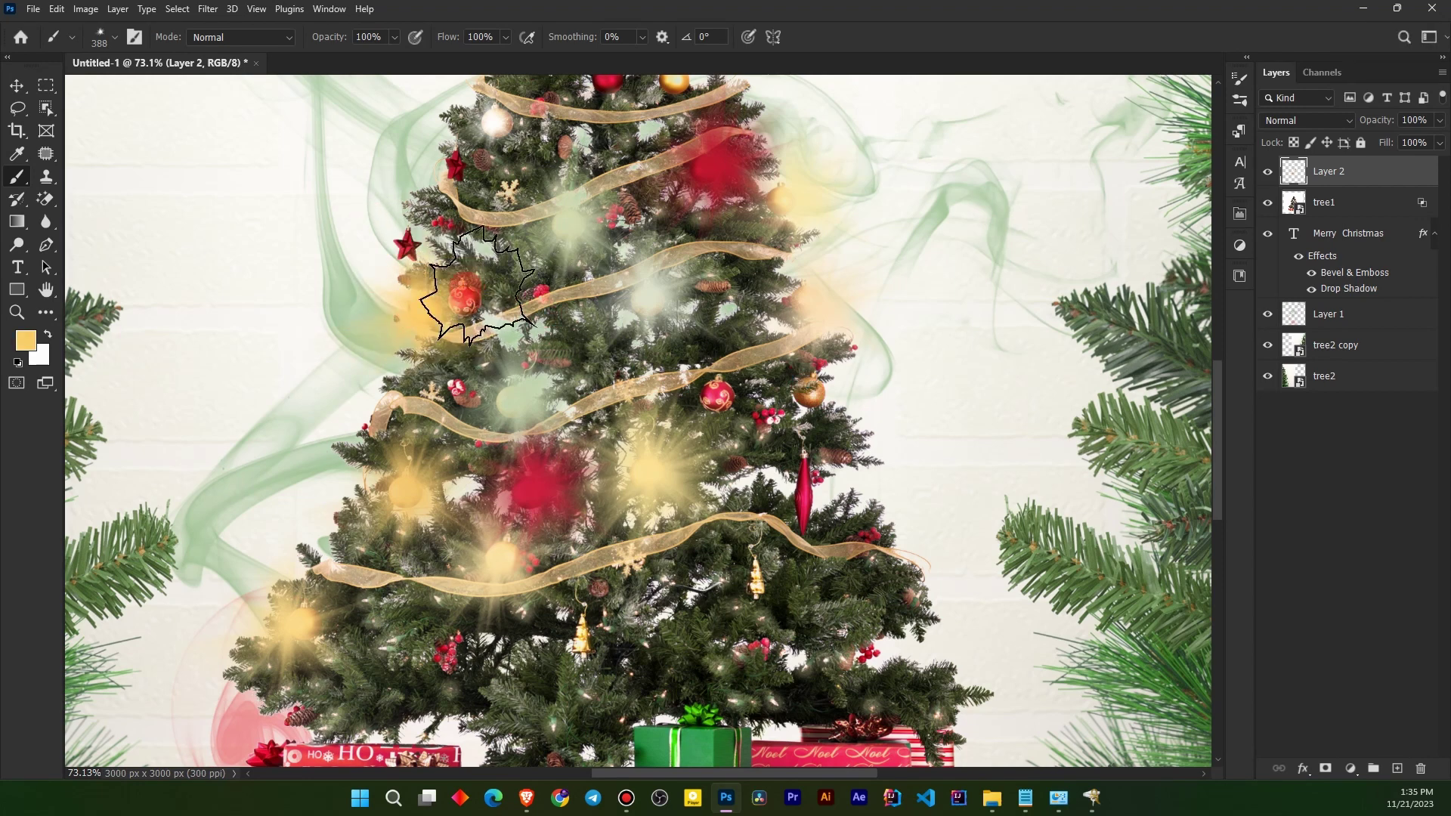
# Choose the 3345 brush from Free Lens Flares Photoshop Brushes 2 and reduce its size to 408 px.
pyautogui.click(102, 37)
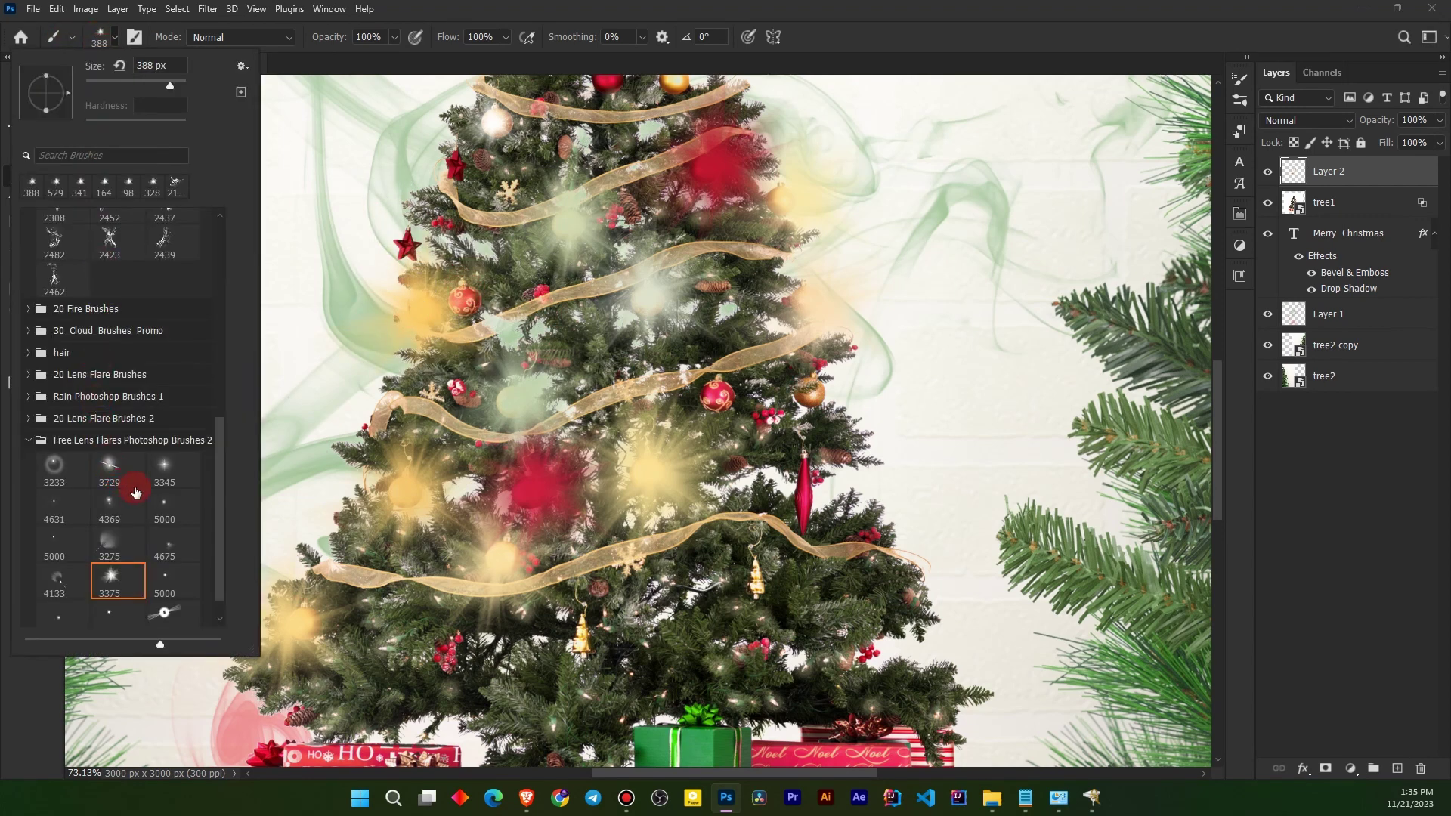
pyautogui.click(166, 472)
pyautogui.scroll(5, 597, 310)
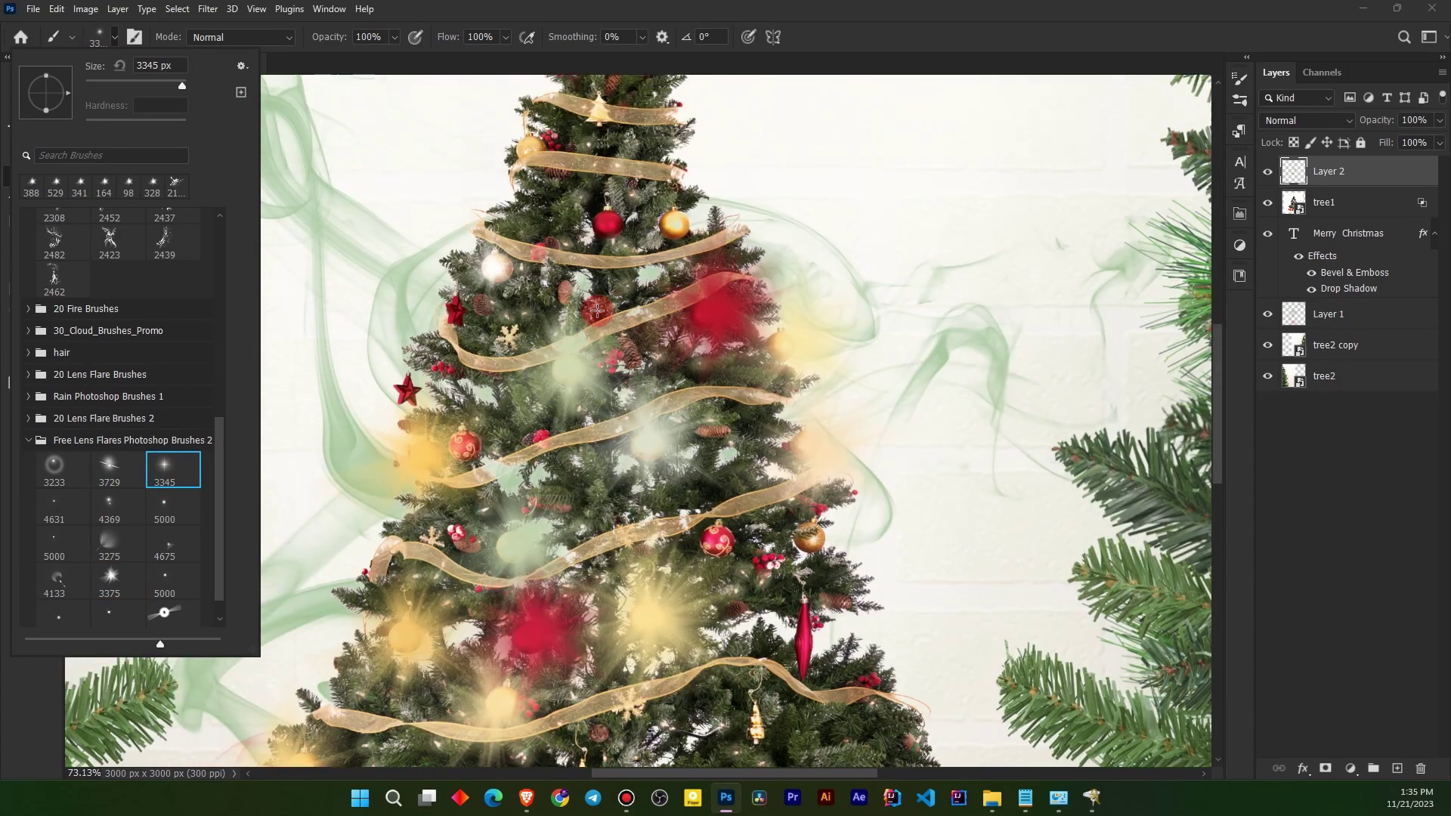
pyautogui.scroll(2, 597, 310)
pyautogui.press('alt')
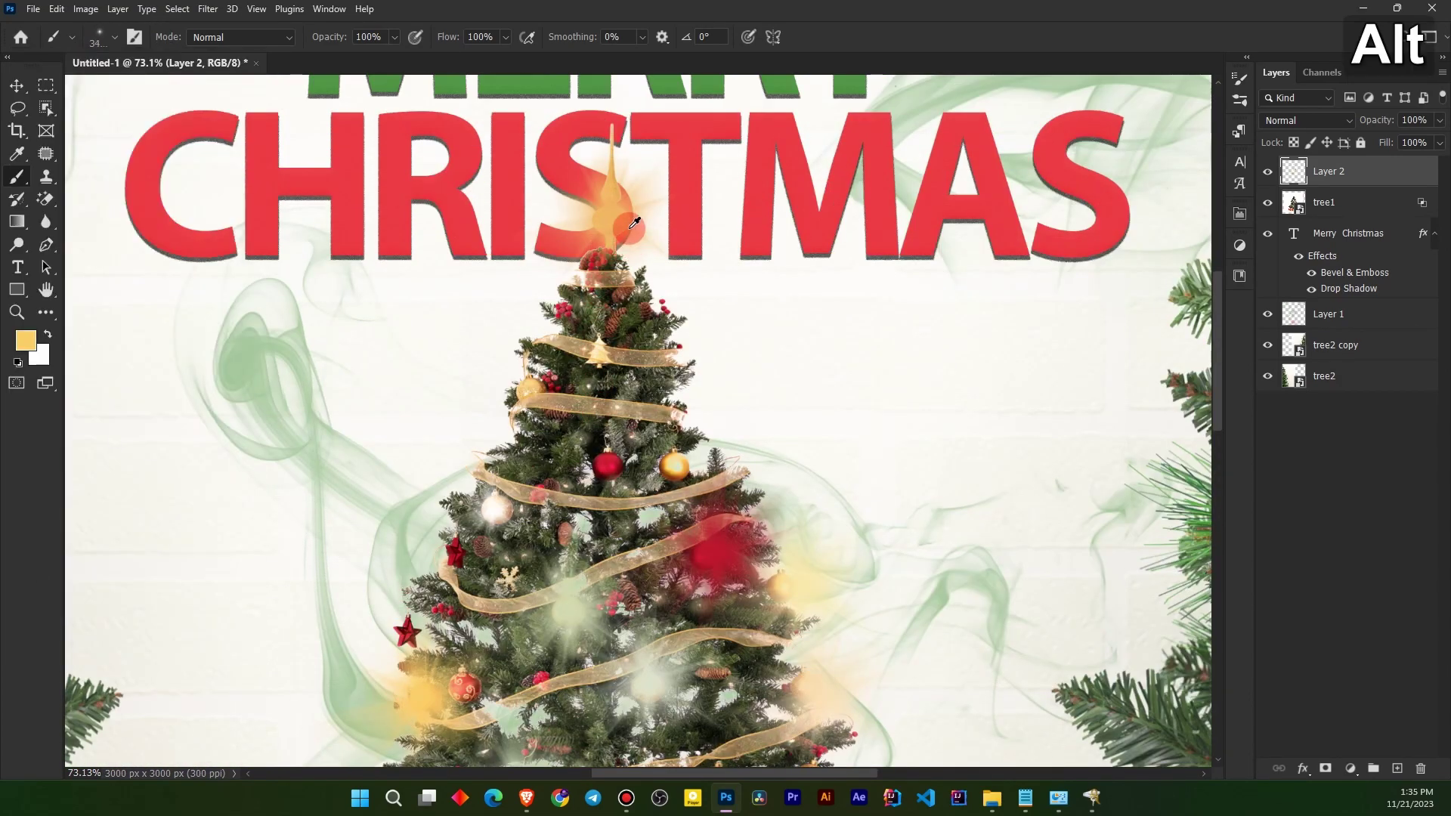
pyautogui.moveTo(783, 332)
pyautogui.mouseDown()
pyautogui.moveTo(301, 333)
pyautogui.moveTo(333, 336)
pyautogui.mouseUp()
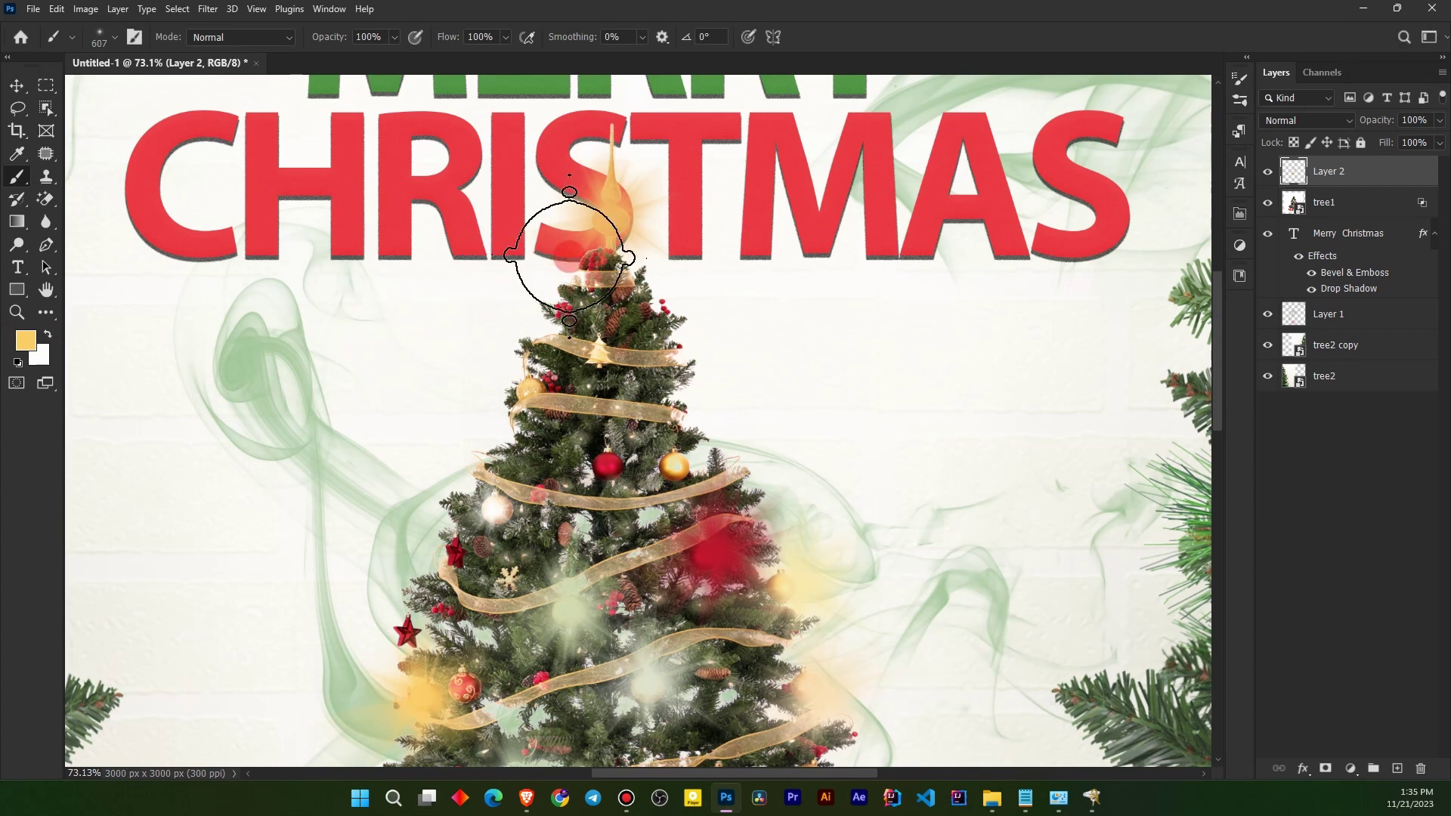
pyautogui.moveTo(569, 256); pyautogui.dragTo(541, 256)
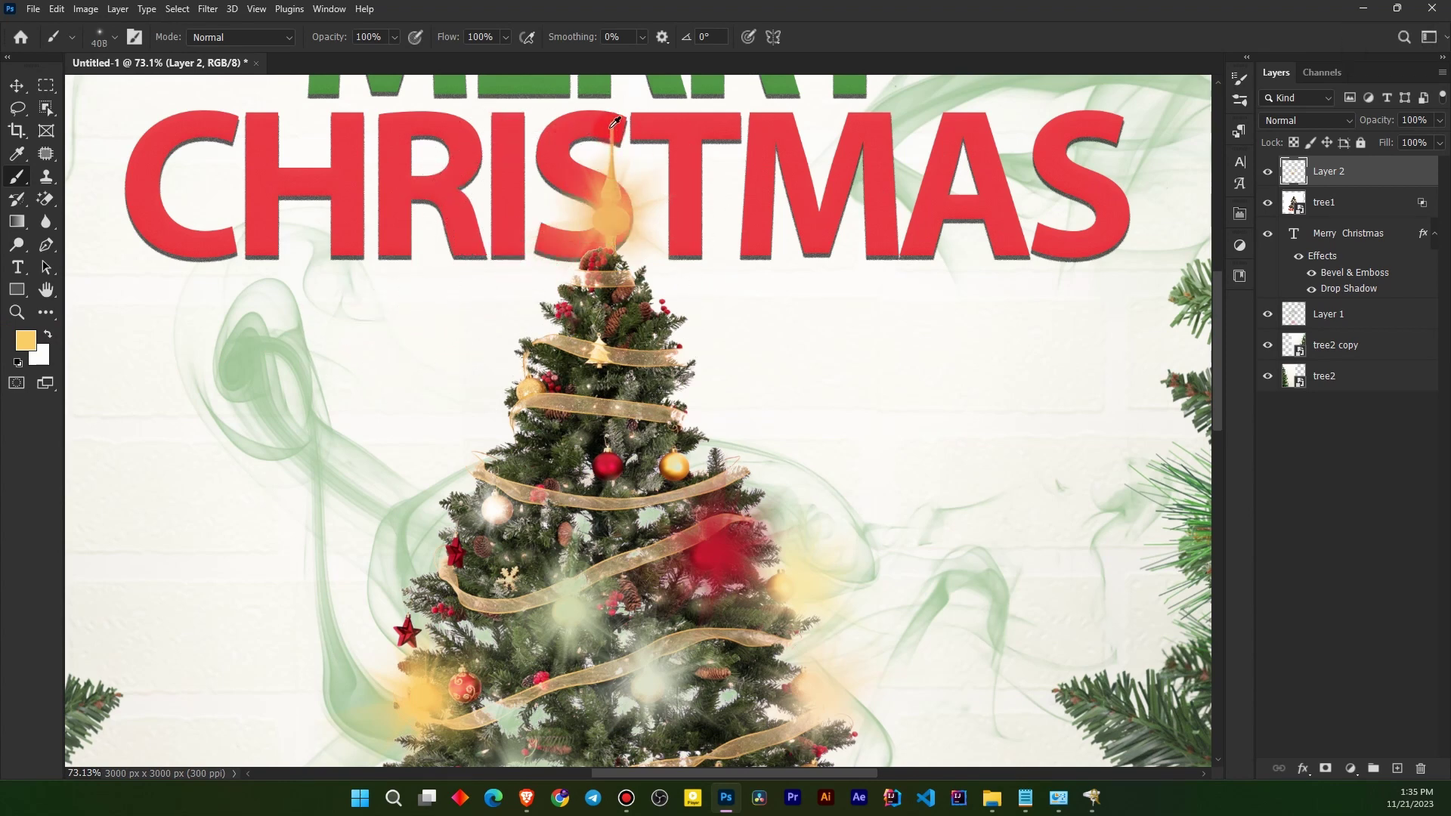
pyautogui.keyDown('alt'); pyautogui.click(618, 121); pyautogui.keyUp('alt')
pyautogui.scroll(1, 614, 151)
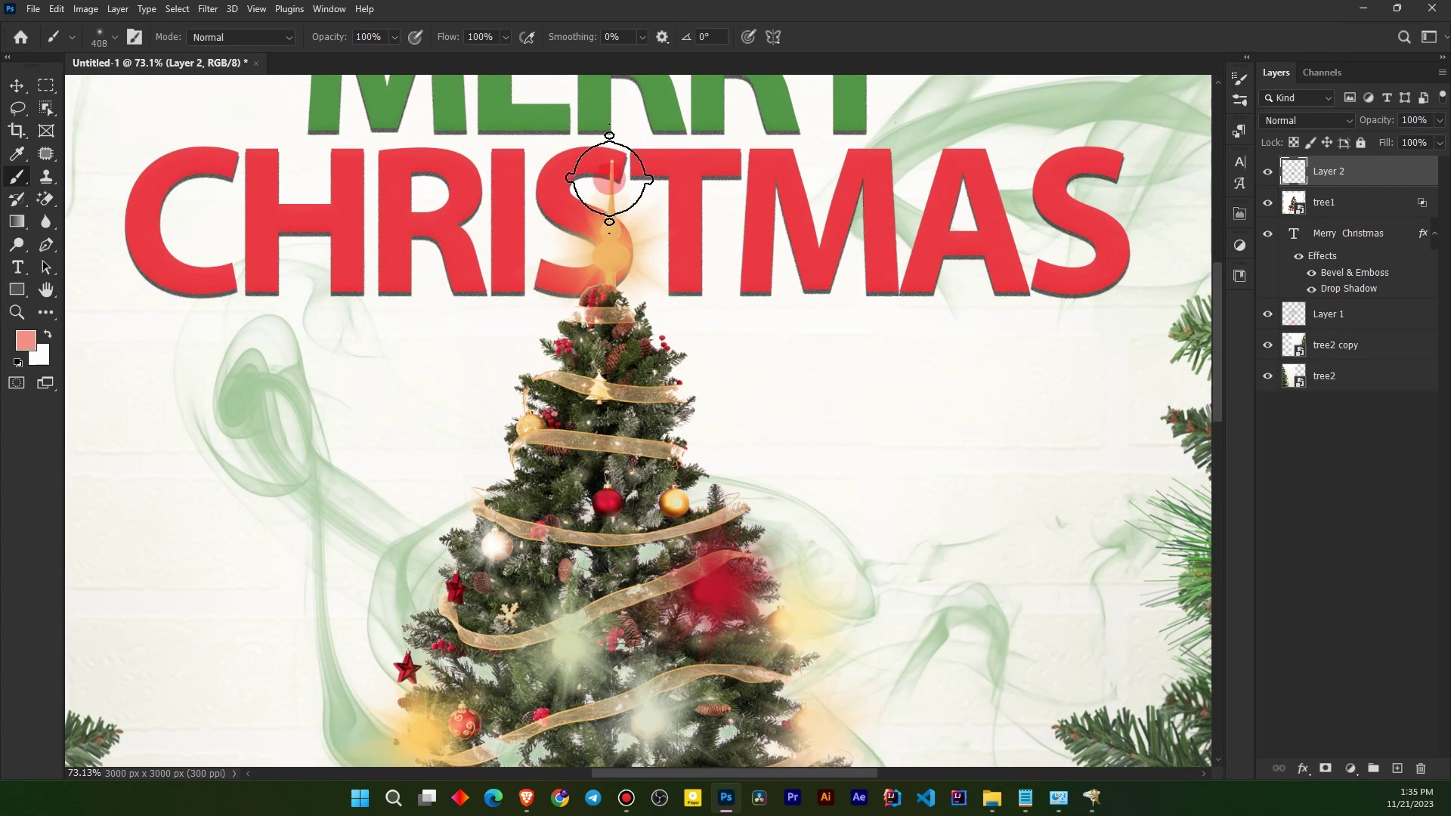
pyautogui.moveTo(611, 186); pyautogui.dragTo(610, 165)
pyautogui.hotkey('ctrl', 'z')
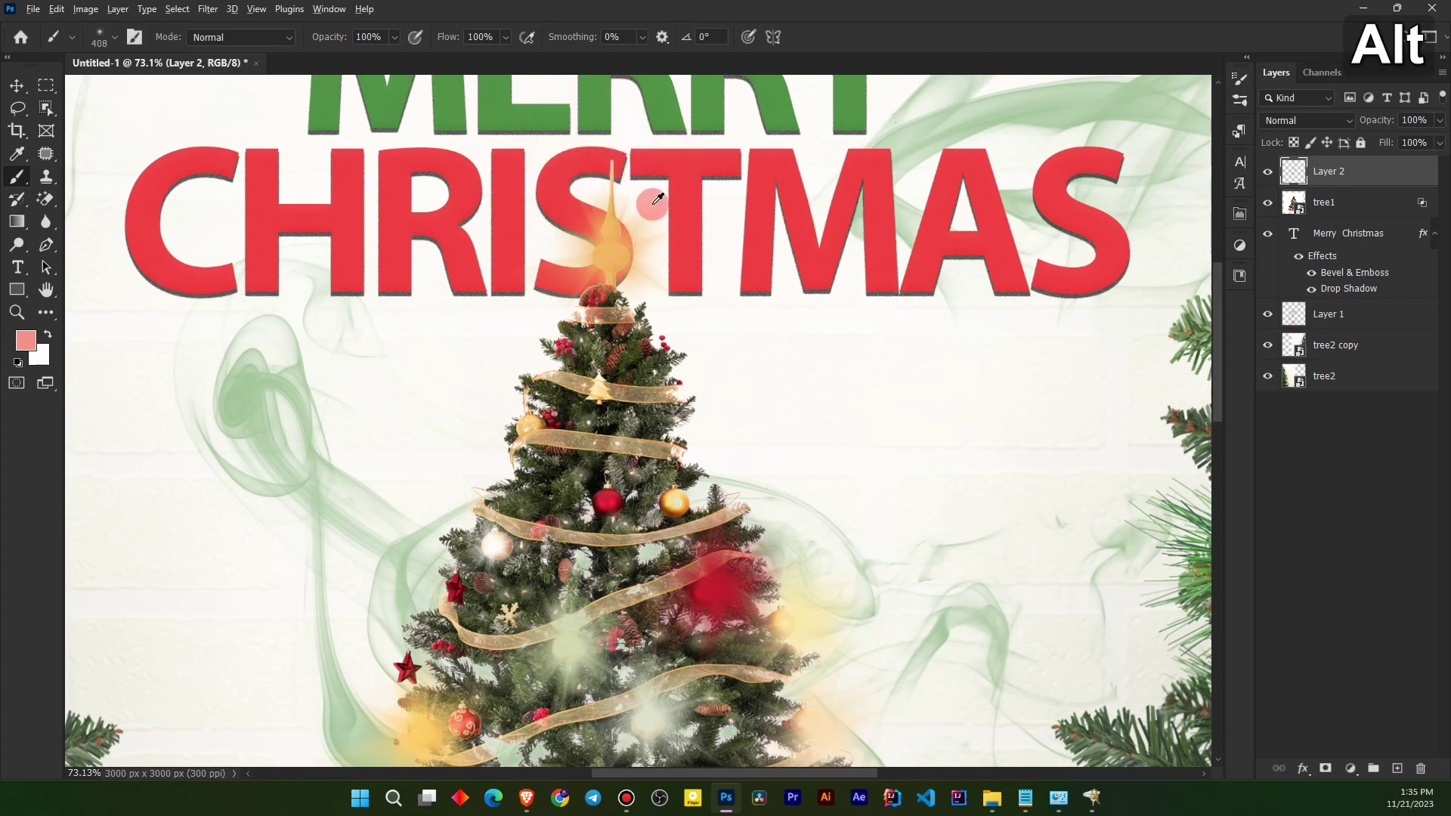
# Sample white from the background beside the headline letters and stamp a 408 px flare on the topper's tip.
pyautogui.keyDown('alt'); pyautogui.click(652, 197); pyautogui.keyUp('alt')
pyautogui.moveTo(603, 162); pyautogui.dragTo(602, 169)
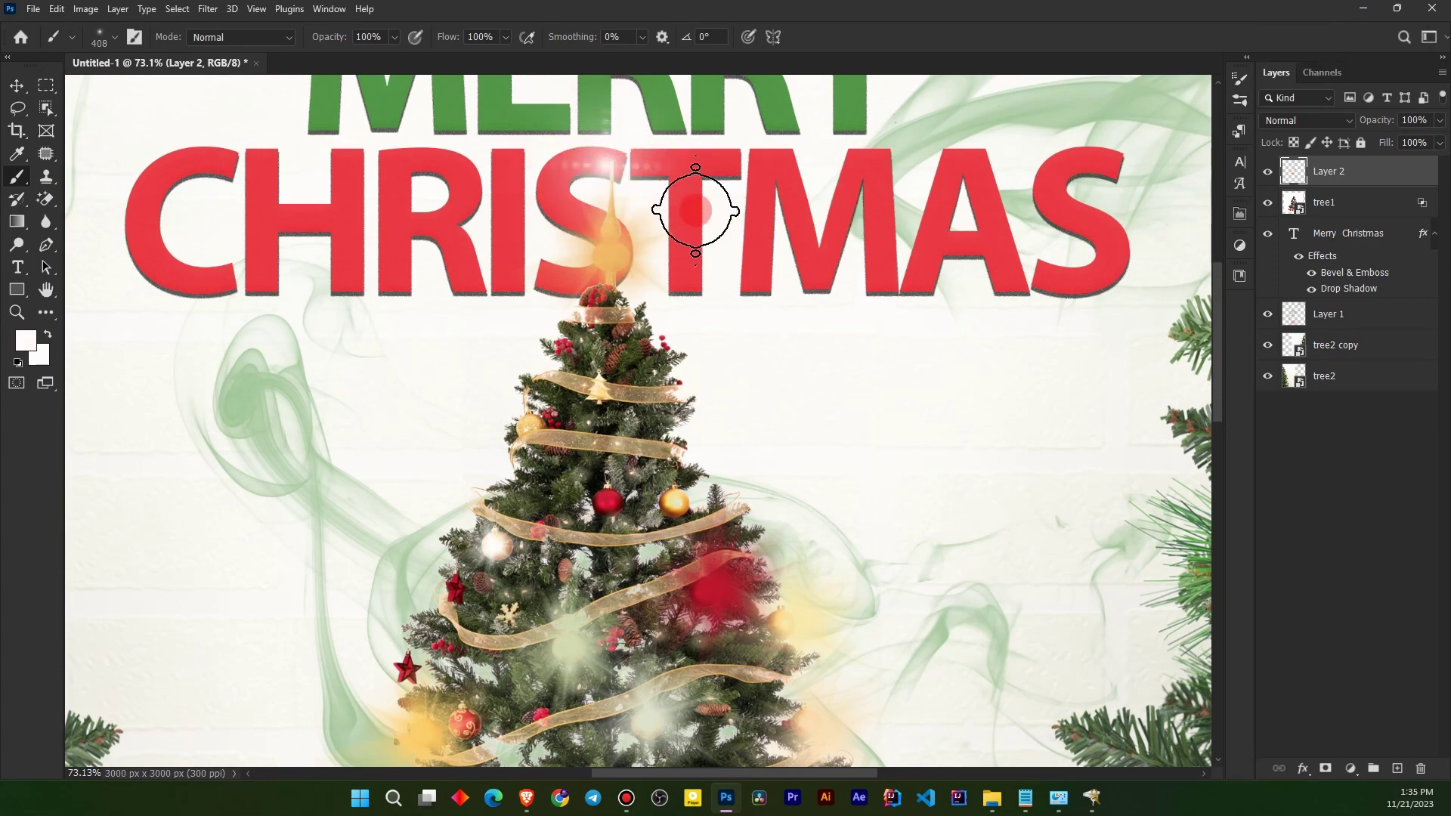
pyautogui.hotkey('ctrl', 'z')
pyautogui.scroll(-5, 730, 310)
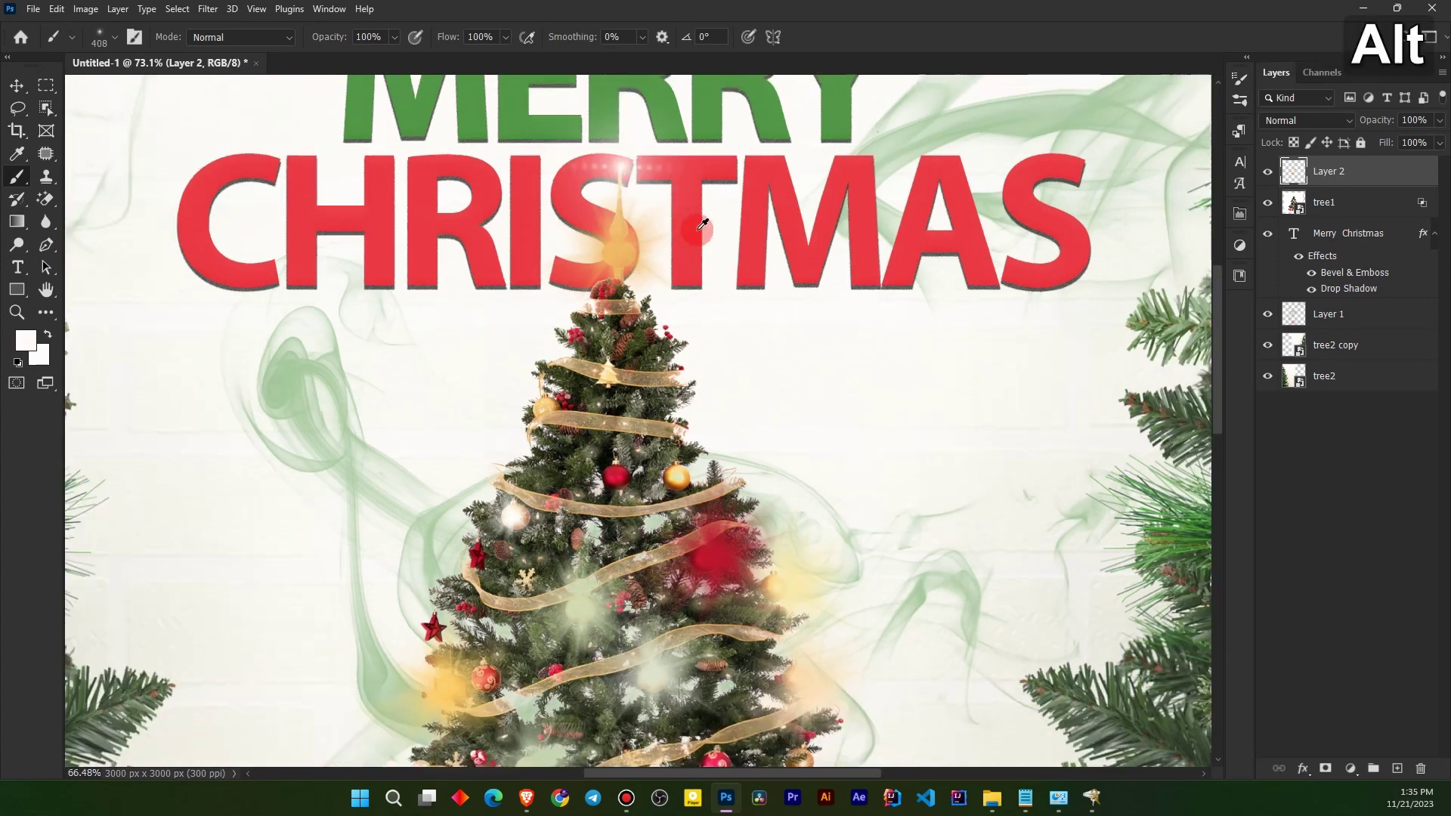
pyautogui.scroll(-3, 733, 310)
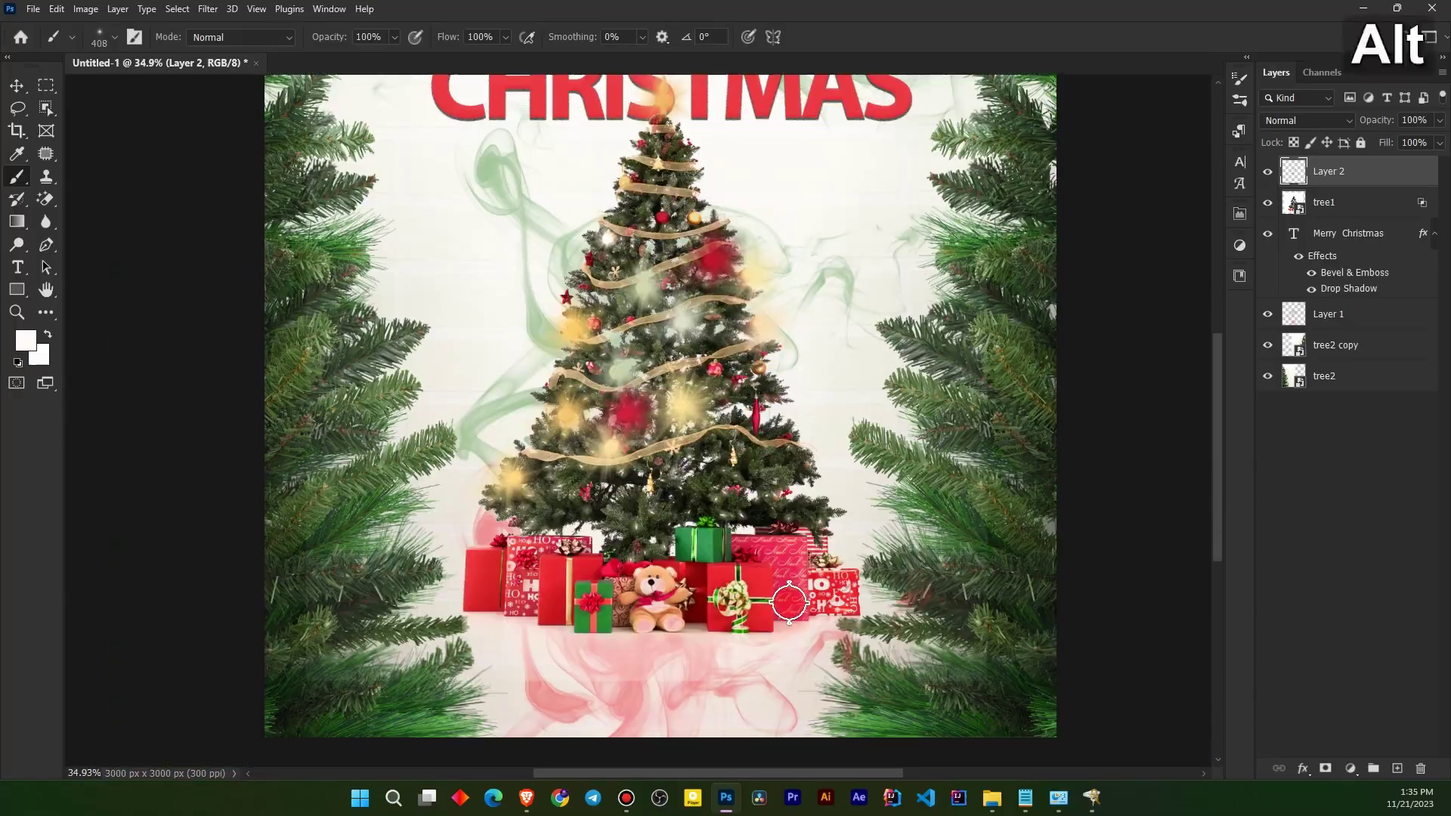
pyautogui.scroll(4, 758, 541)
pyautogui.scroll(5, 759, 541)
pyautogui.scroll(-3, 659, 471)
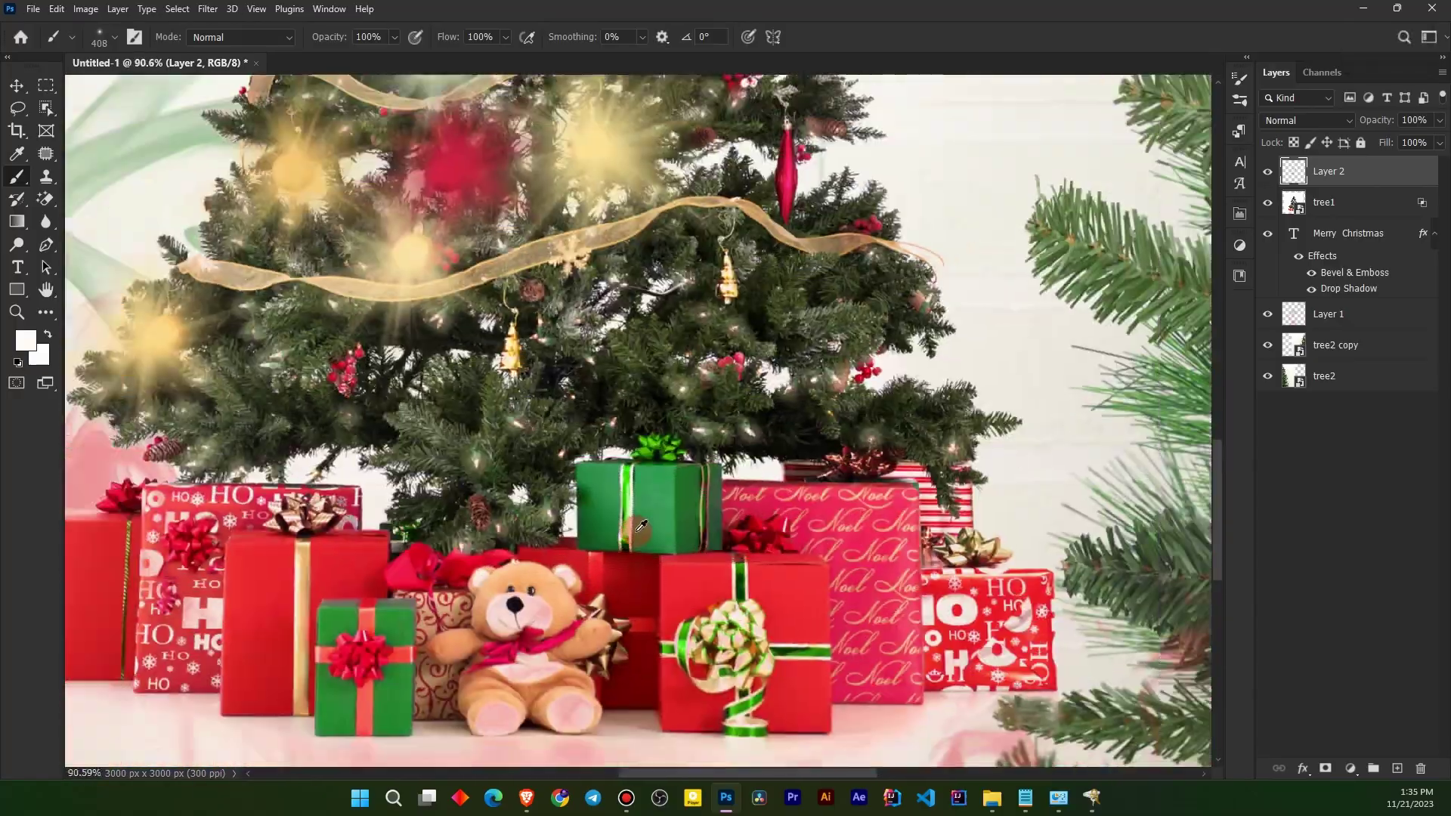
pyautogui.scroll(-8, 659, 472)
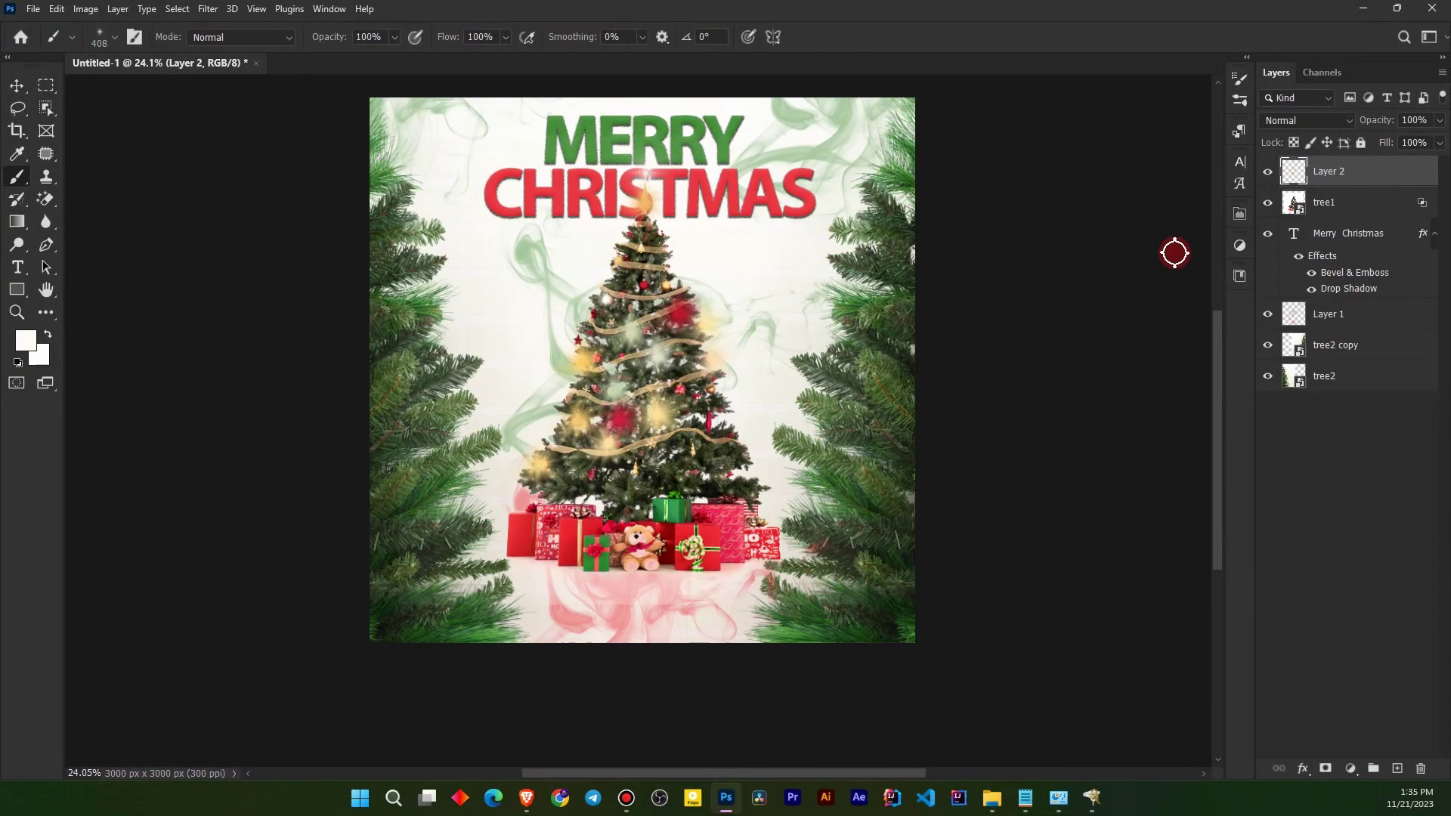
# Set the blend mode of Layer 2 to Screen and deselect the layer.
pyautogui.click(1295, 121)
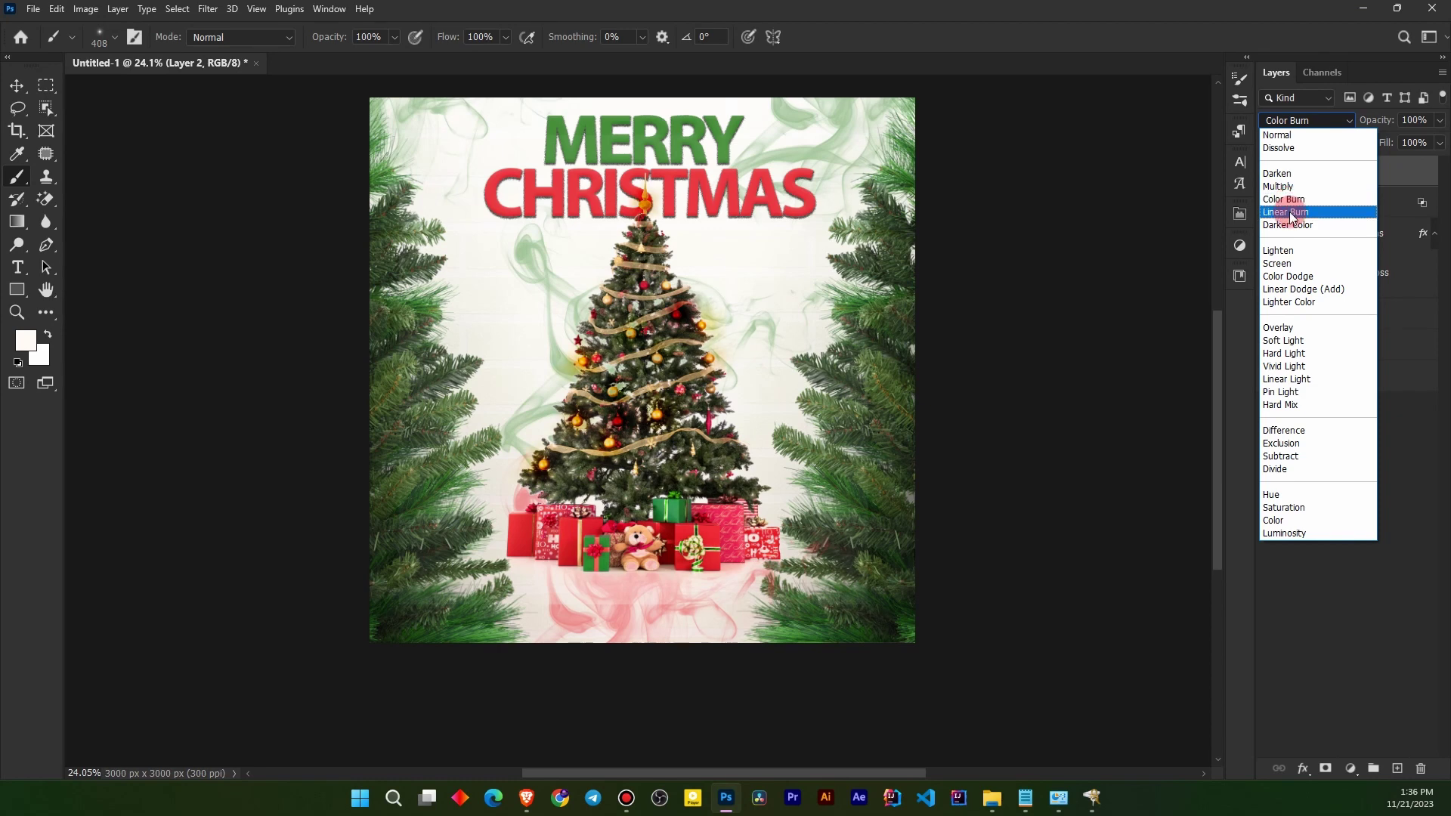
pyautogui.click(1295, 263)
pyautogui.click(1301, 456)
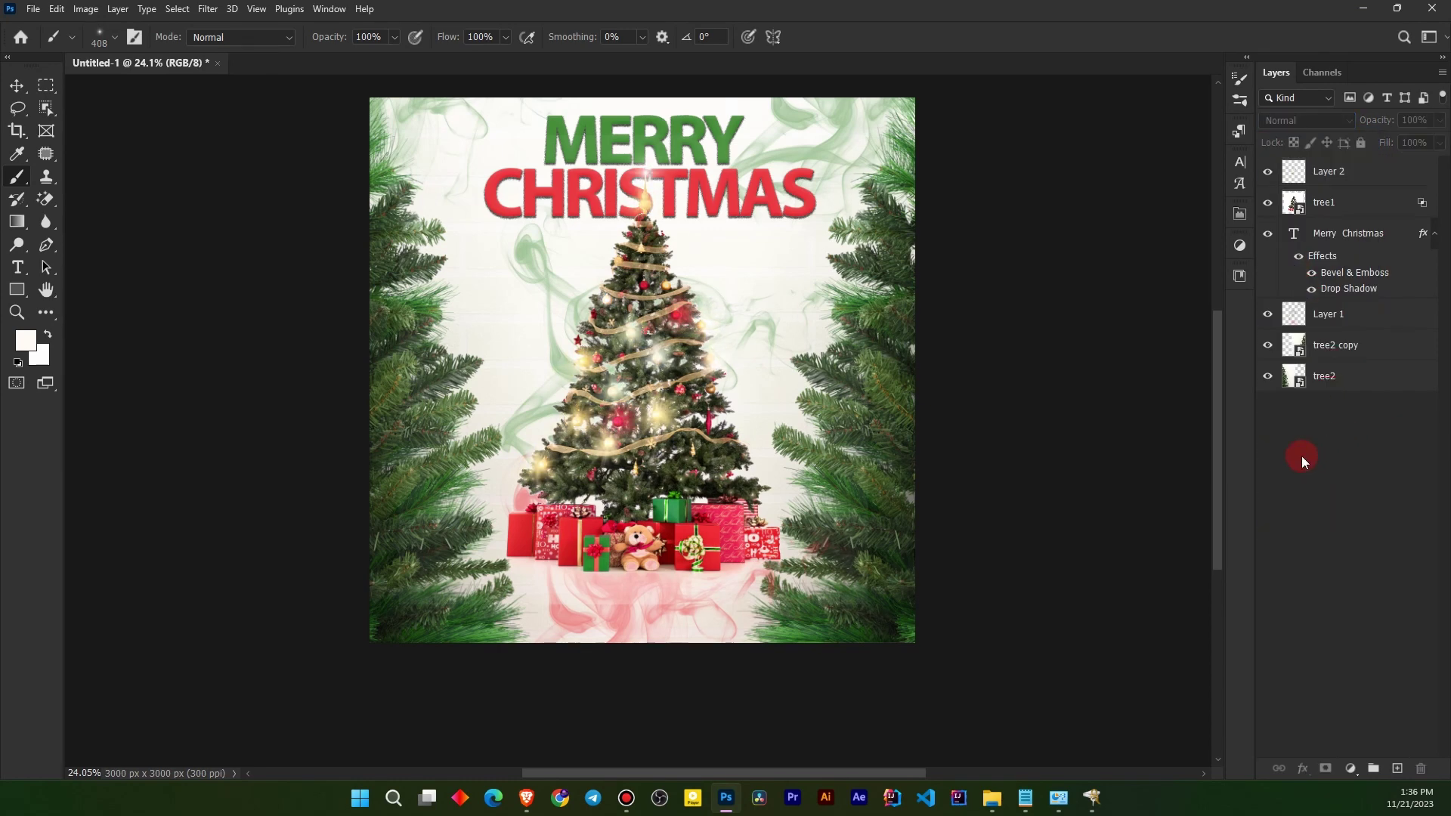
pyautogui.keyDown('alt'); pyautogui.scroll(-1, 554, 537); pyautogui.keyUp('alt')
pyautogui.keyDown('alt'); pyautogui.scroll(2, 584, 550); pyautogui.keyUp('alt')
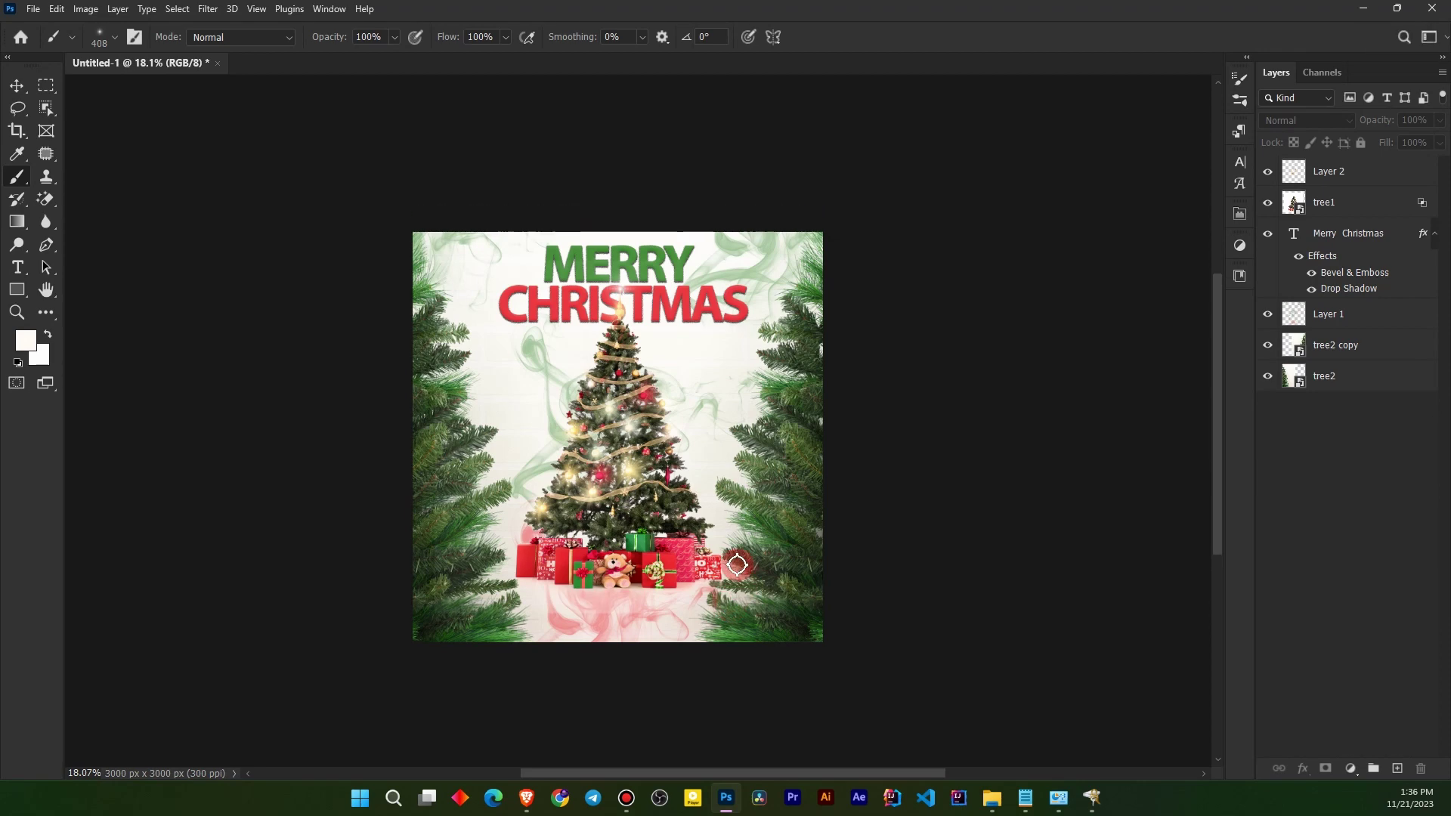
pyautogui.keyDown('alt'); pyautogui.scroll(1, 584, 550); pyautogui.keyUp('alt')
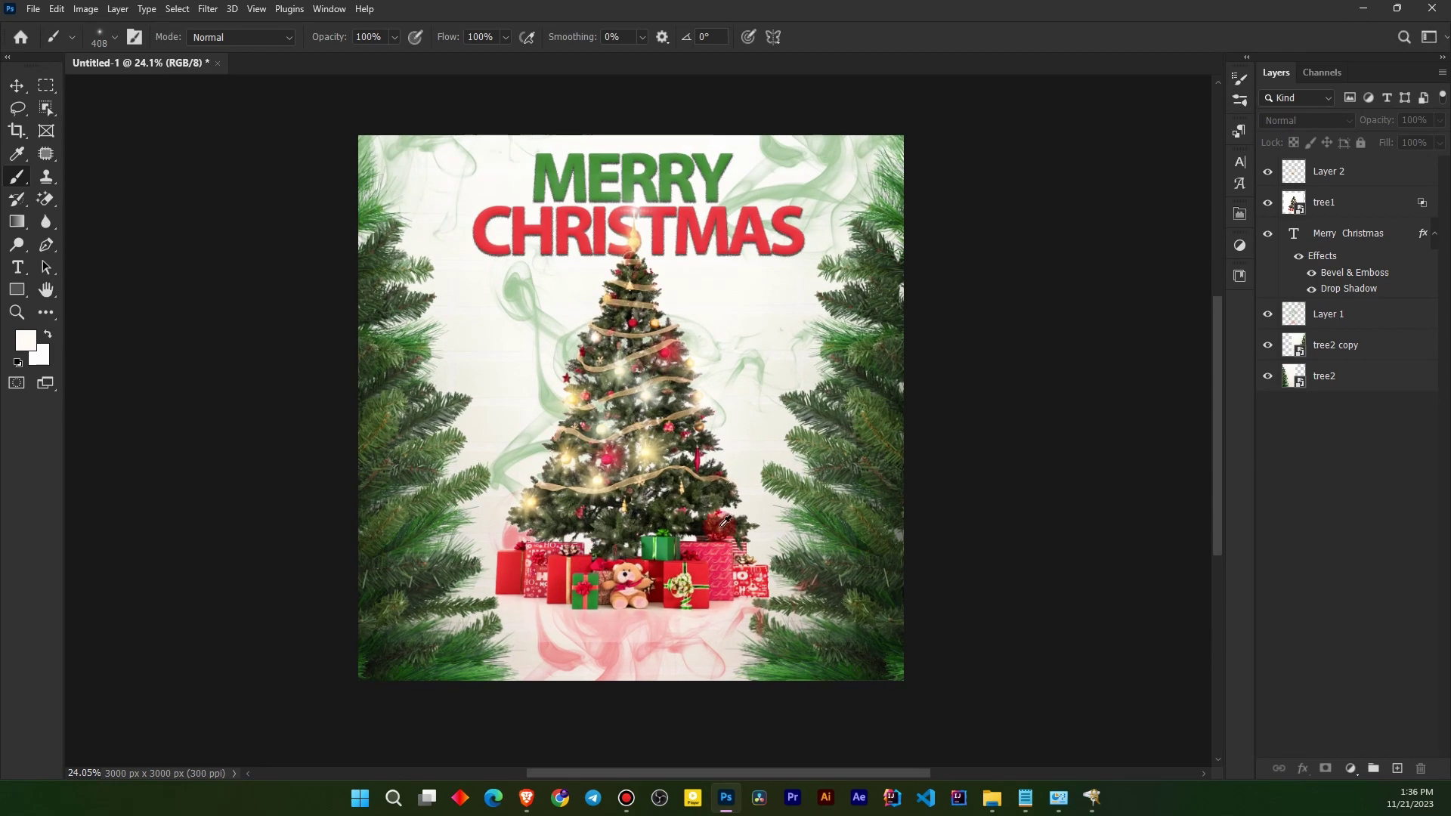
pyautogui.keyDown('alt'); pyautogui.scroll(2, 724, 521); pyautogui.keyUp('alt')
pyautogui.keyDown('alt'); pyautogui.scroll(-1, 724, 522); pyautogui.keyUp('alt')
# Stamp all visible layers into a new layer above Layer 2 and convert it to a smart object.
pyautogui.click(1367, 186)
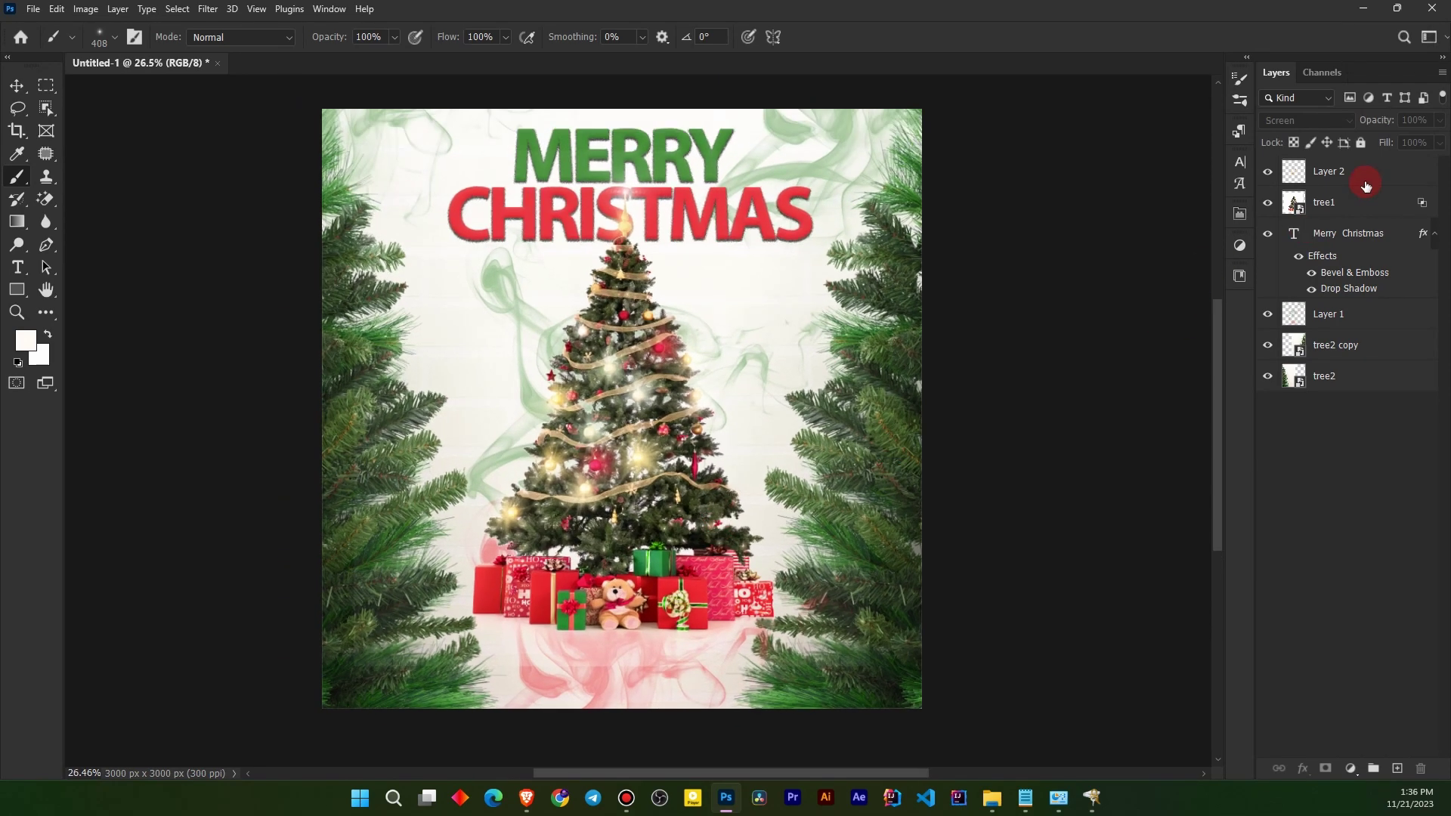
pyautogui.press('ctrl')
pyautogui.hotkey('ctrl', 'shift', 'alt', 'e')
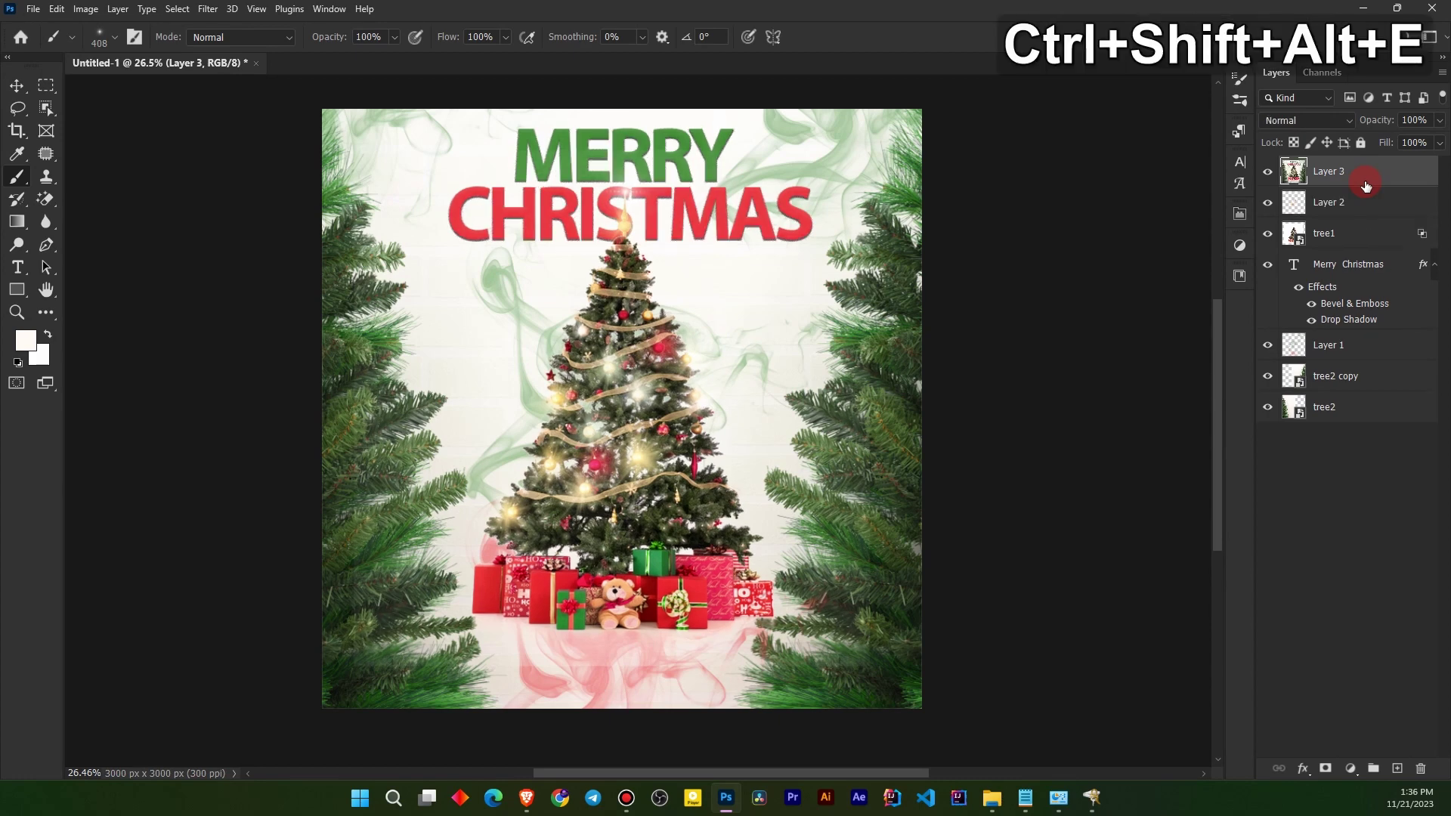
pyautogui.click(1337, 470)
pyautogui.rightClick(1326, 172)
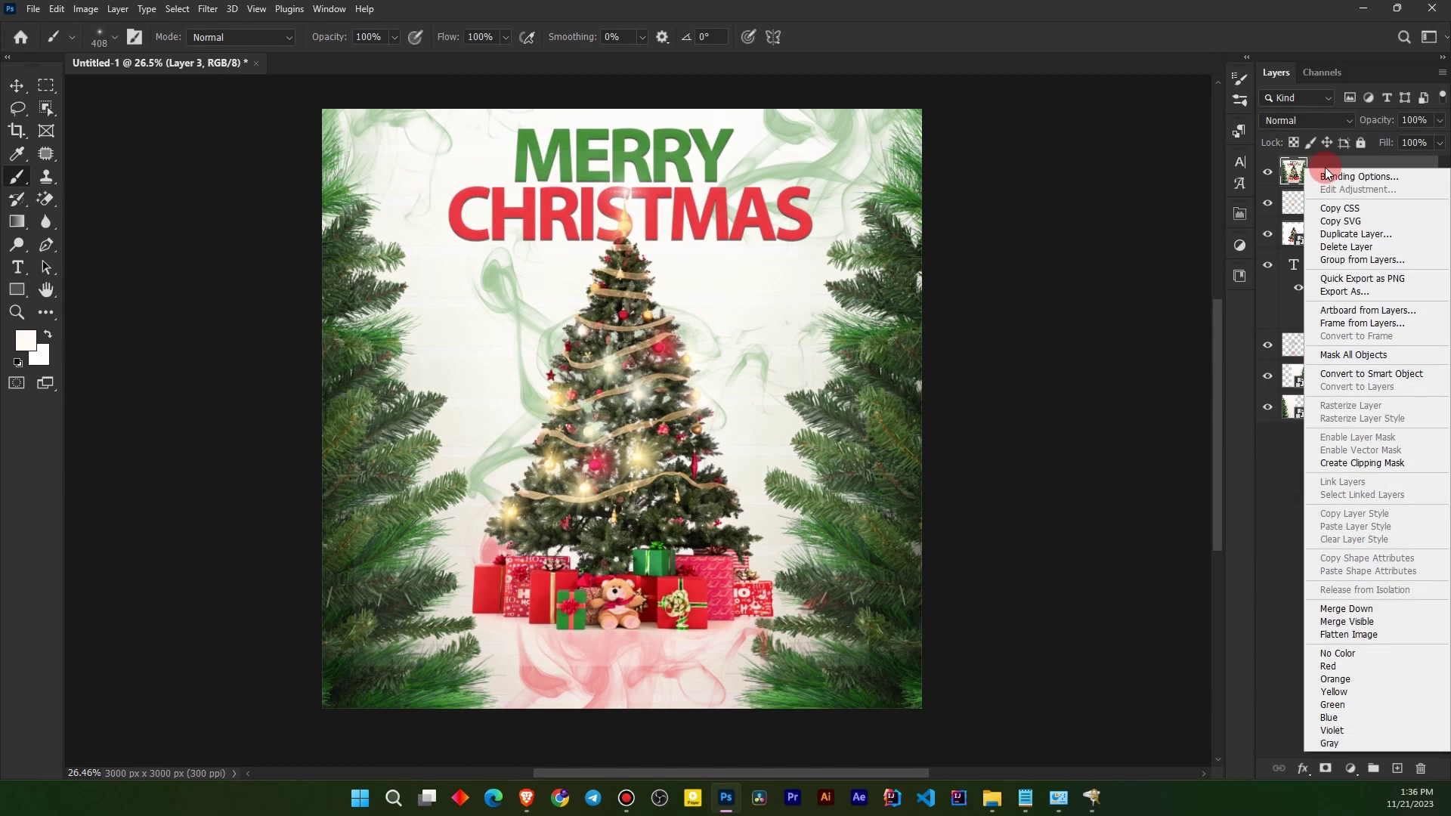
pyautogui.click(1349, 378)
pyautogui.click(1312, 363)
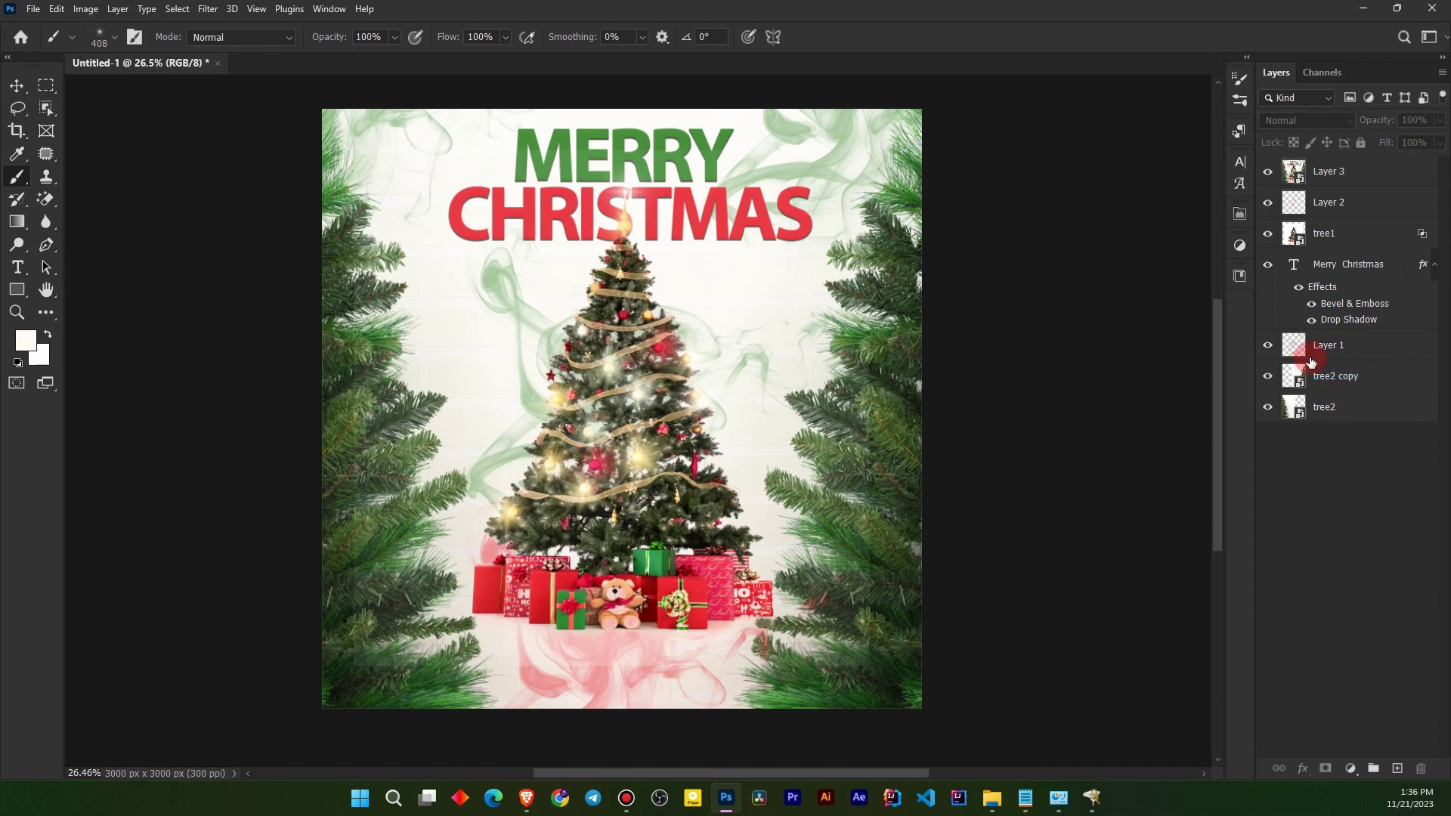
# Start the Camera Raw Filter on Layer 3 and set the Color Mixer hues to Reds +4, Yellows +46 and Magentas -5.
pyautogui.click(1346, 174)
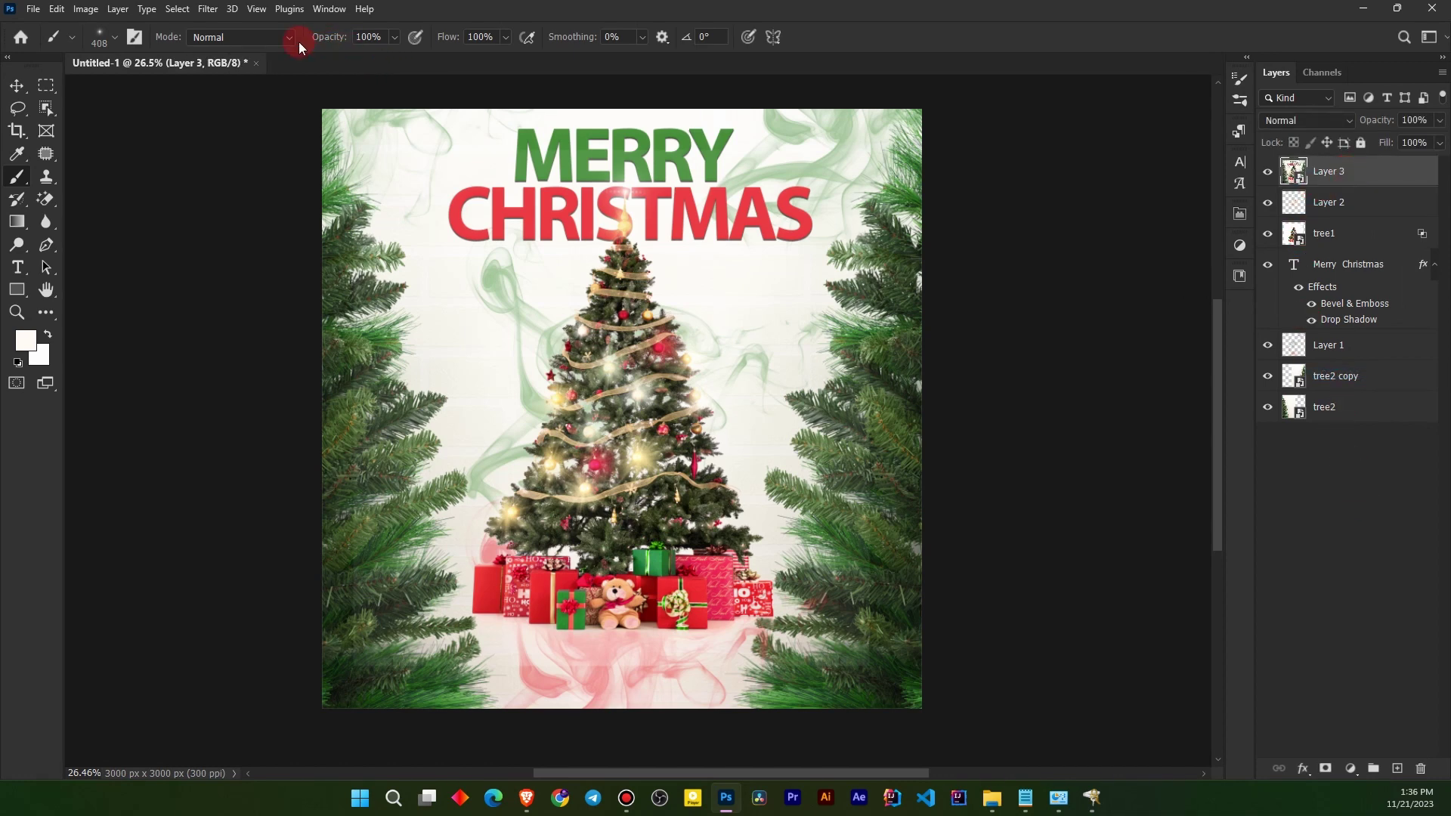
pyautogui.click(209, 9)
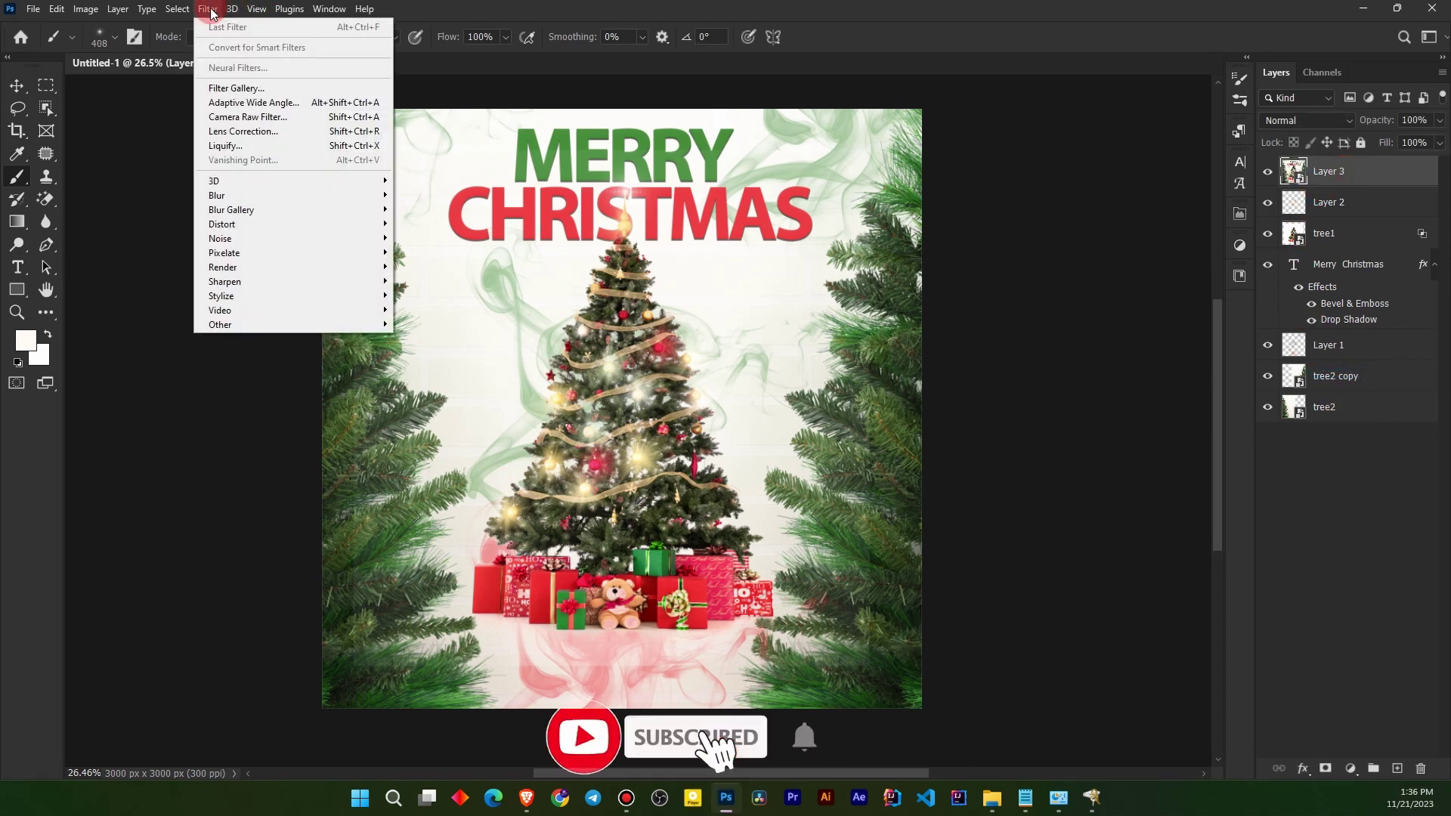
pyautogui.click(222, 119)
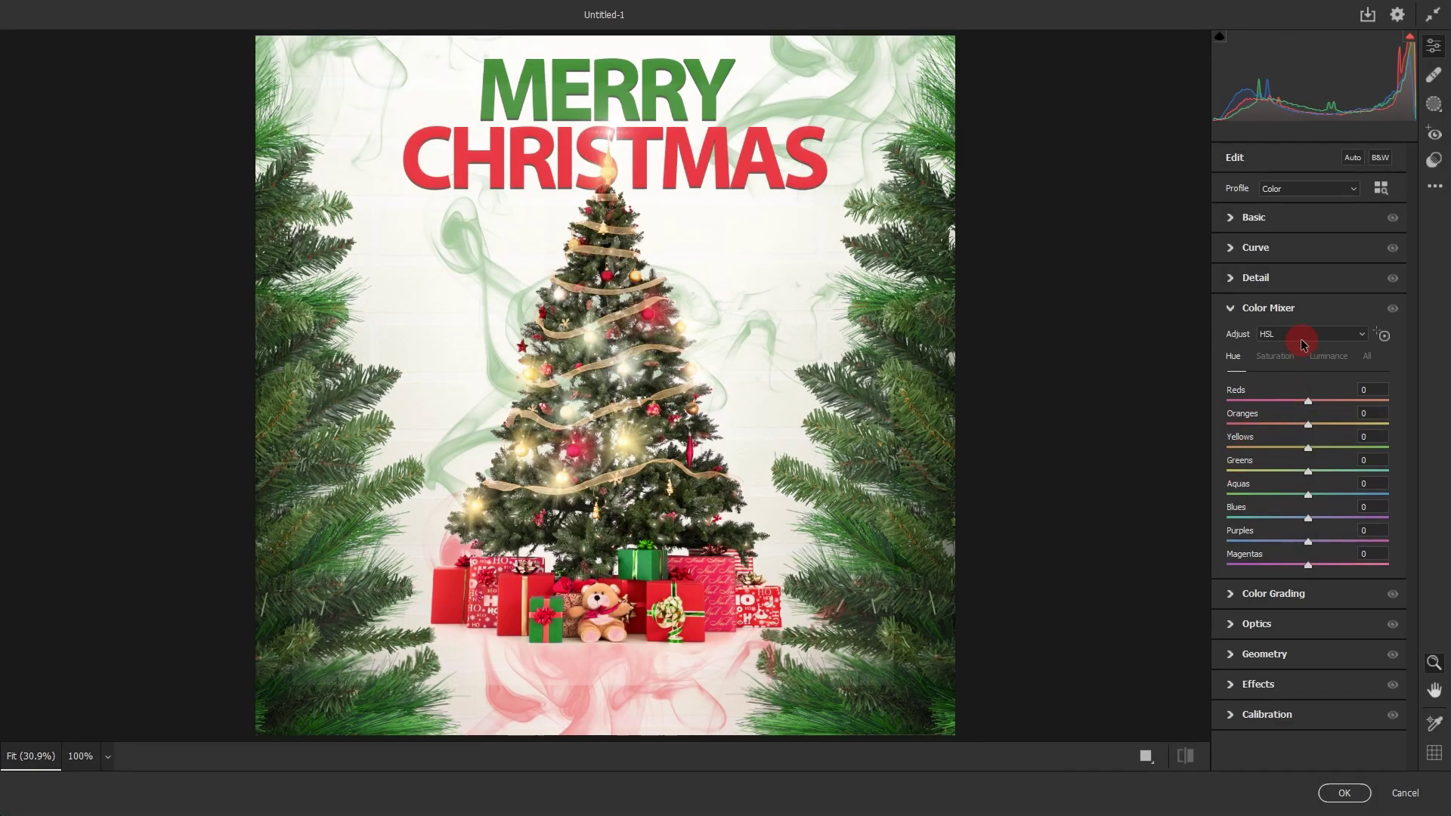
pyautogui.moveTo(1308, 406)
pyautogui.mouseDown()
pyautogui.moveTo(1290, 410)
pyautogui.moveTo(1311, 416)
pyautogui.mouseUp()
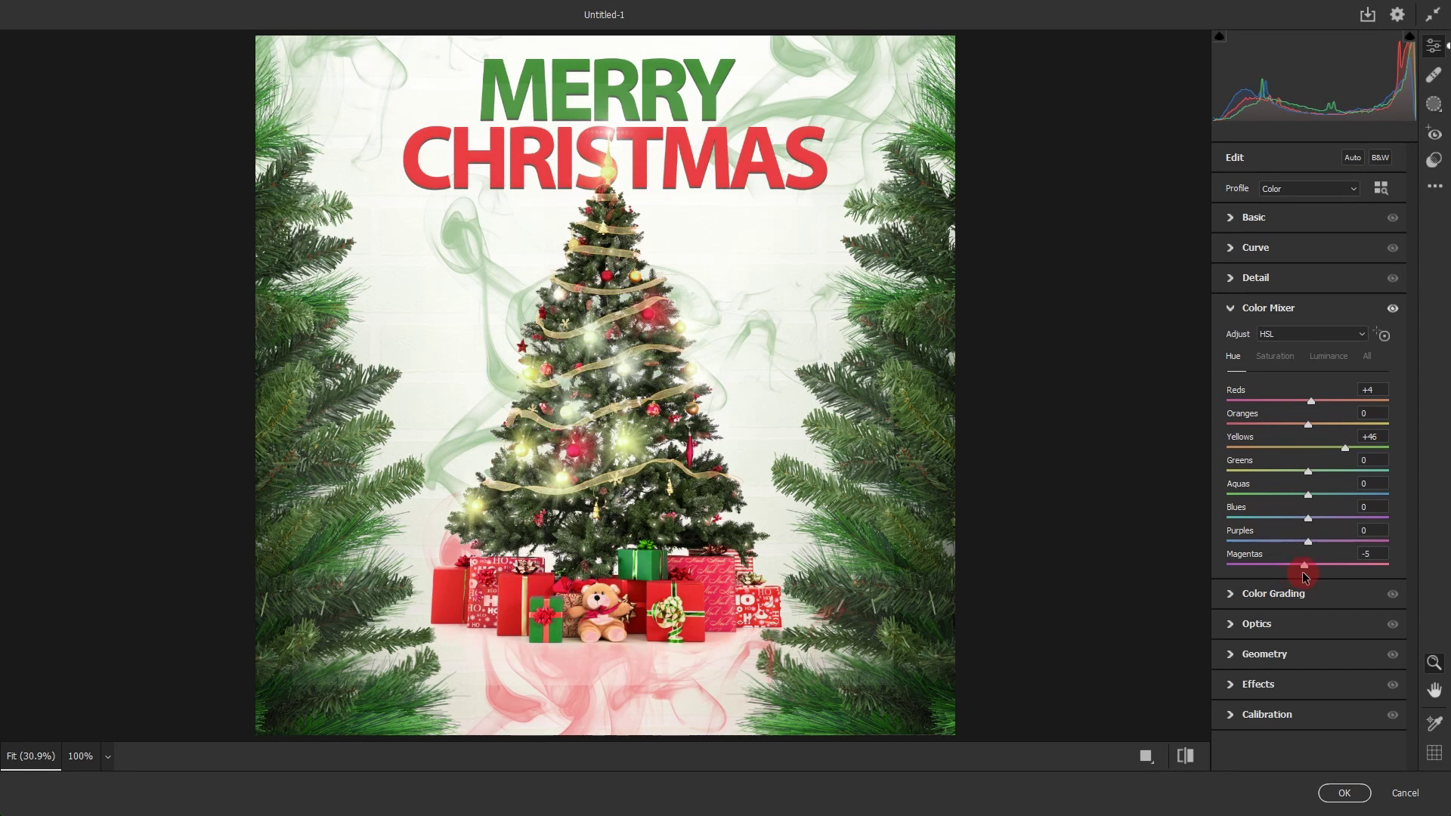
pyautogui.click(1232, 310)
# Set the Basic adjustments to Temperature +16, Tint -7, Texture +60, Clarity +15, Dehaze -13 and Saturation +32.
pyautogui.click(1232, 217)
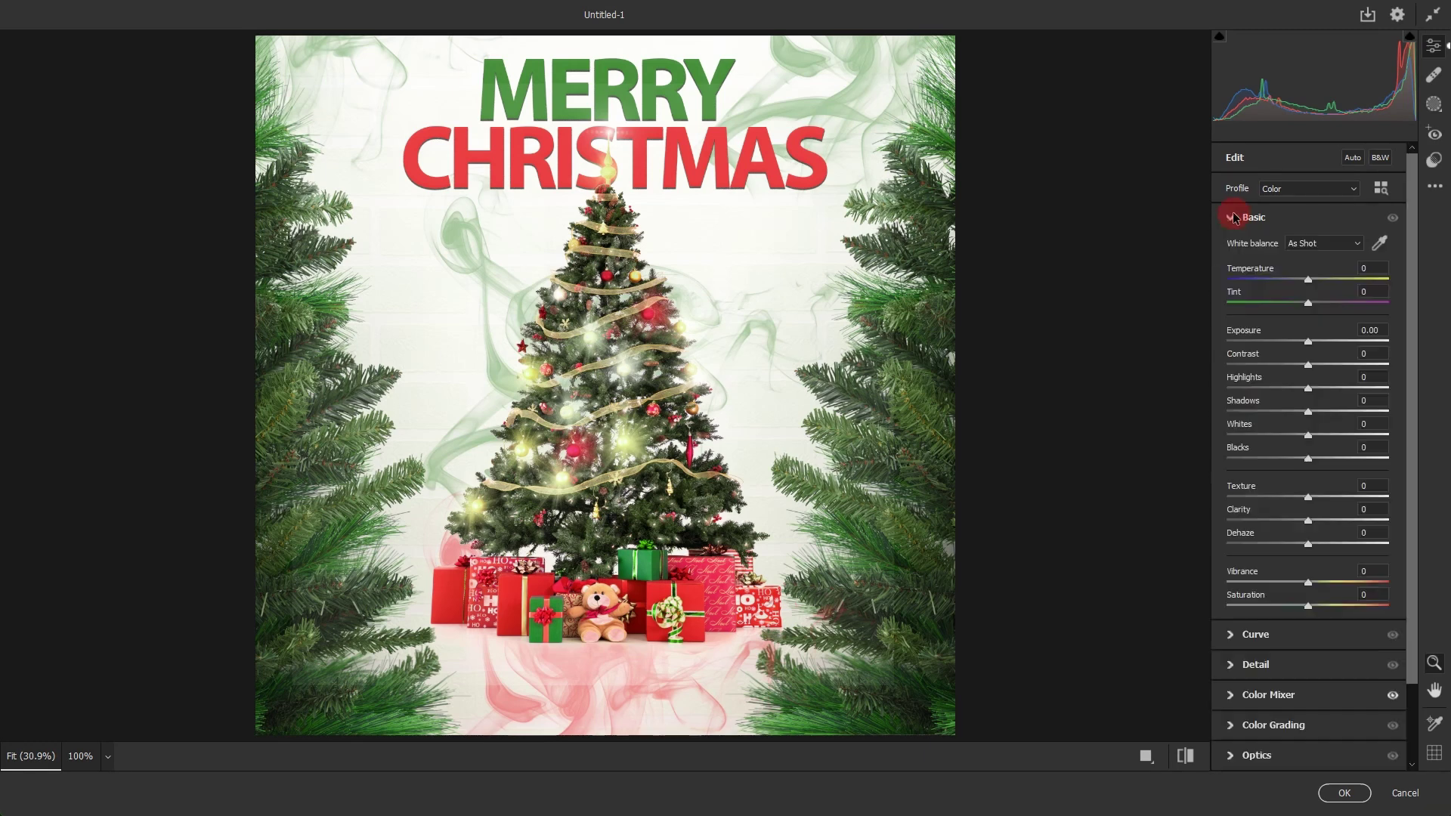
pyautogui.moveTo(1310, 281)
pyautogui.mouseDown()
pyautogui.moveTo(1336, 284)
pyautogui.moveTo(1304, 304)
pyautogui.mouseUp()
pyautogui.click(1306, 349)
pyautogui.click(1314, 404)
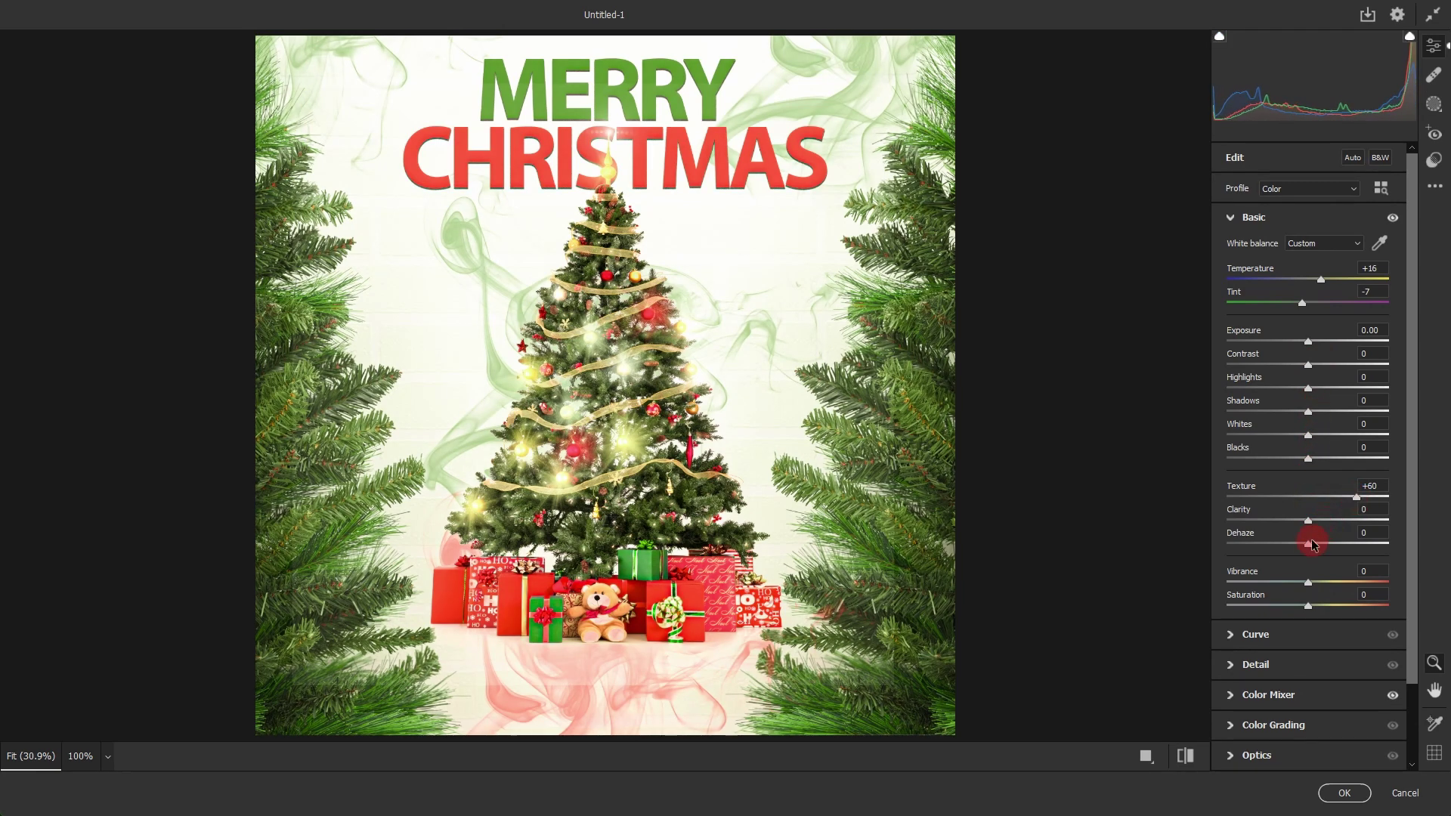
pyautogui.moveTo(1319, 553); pyautogui.dragTo(1335, 527)
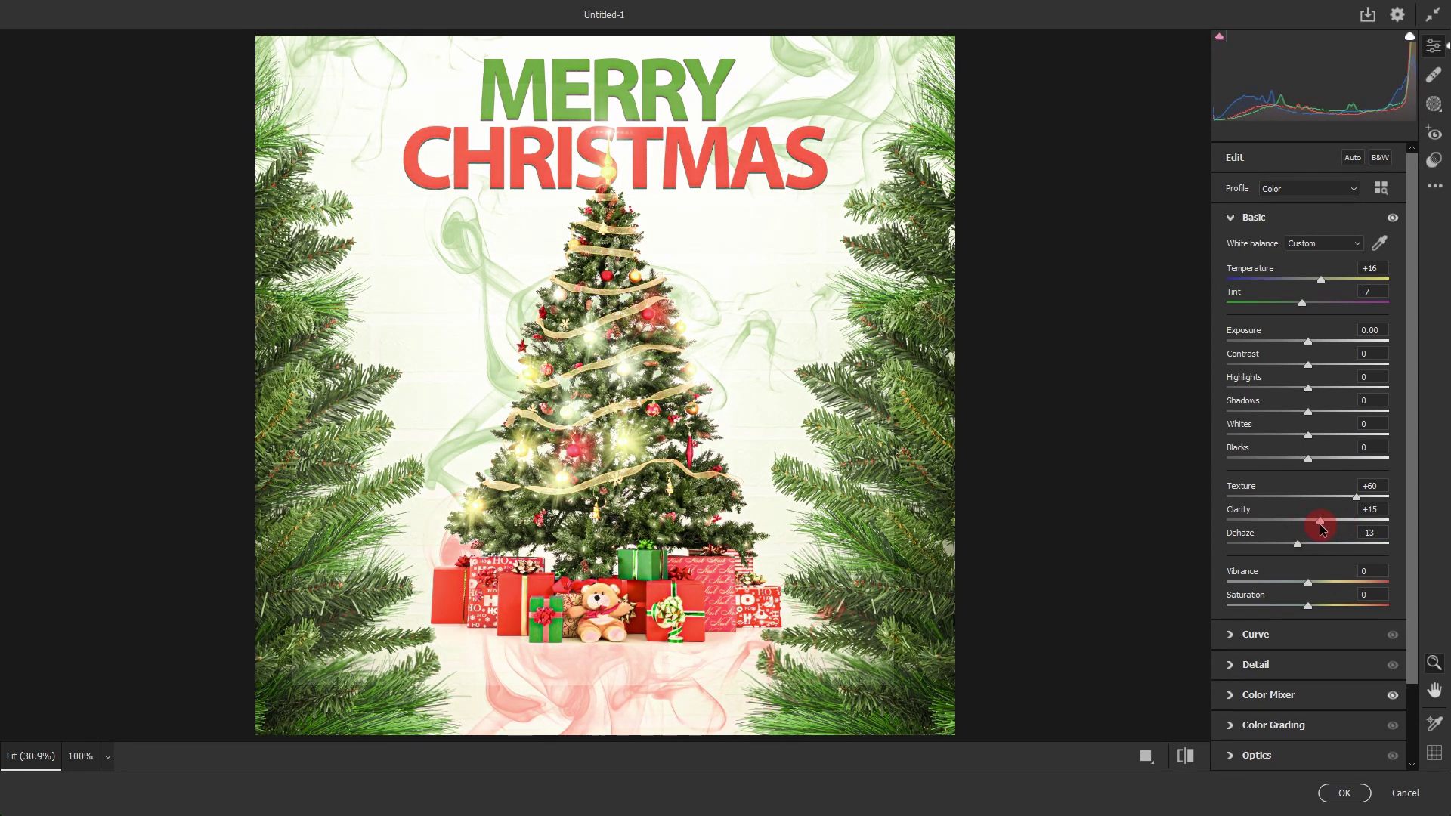
pyautogui.moveTo(1312, 608); pyautogui.dragTo(1337, 611)
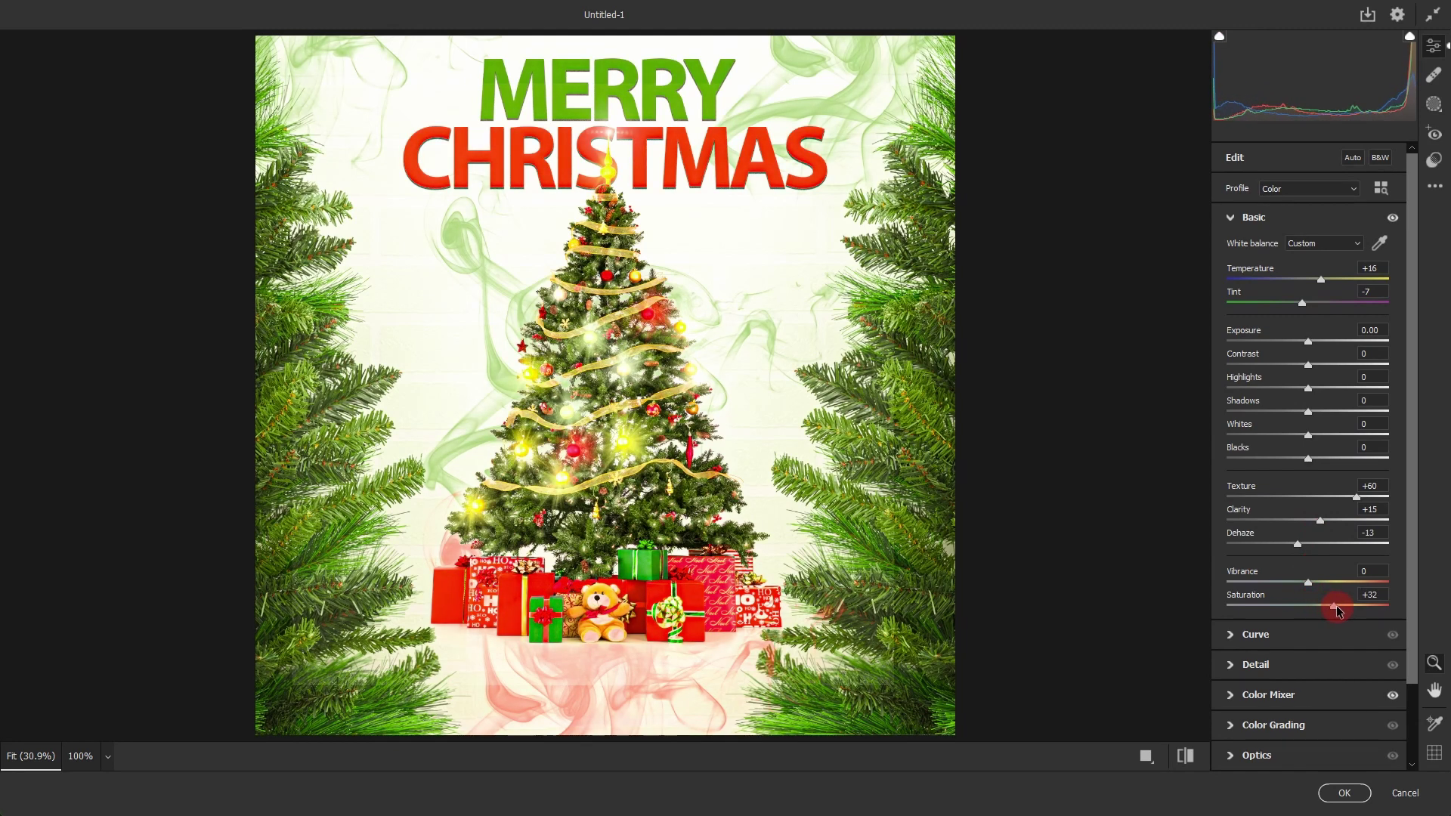
pyautogui.click(1234, 218)
# Set Sharpening to 66 and Noise Reduction to 51, then apply the Camera Raw Filter and deselect the layer.
pyautogui.click(1234, 279)
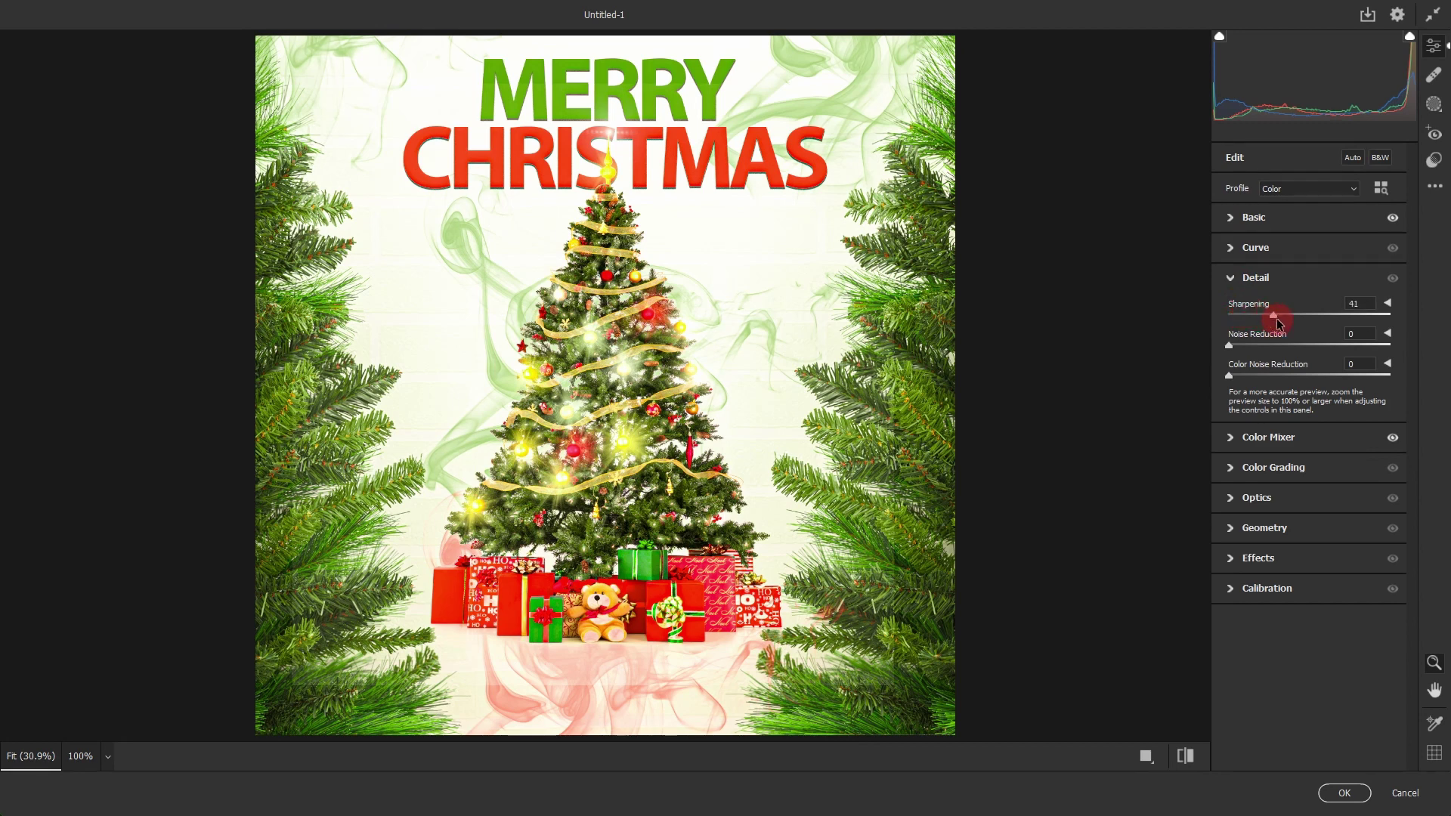
pyautogui.moveTo(1301, 326); pyautogui.dragTo(1279, 352)
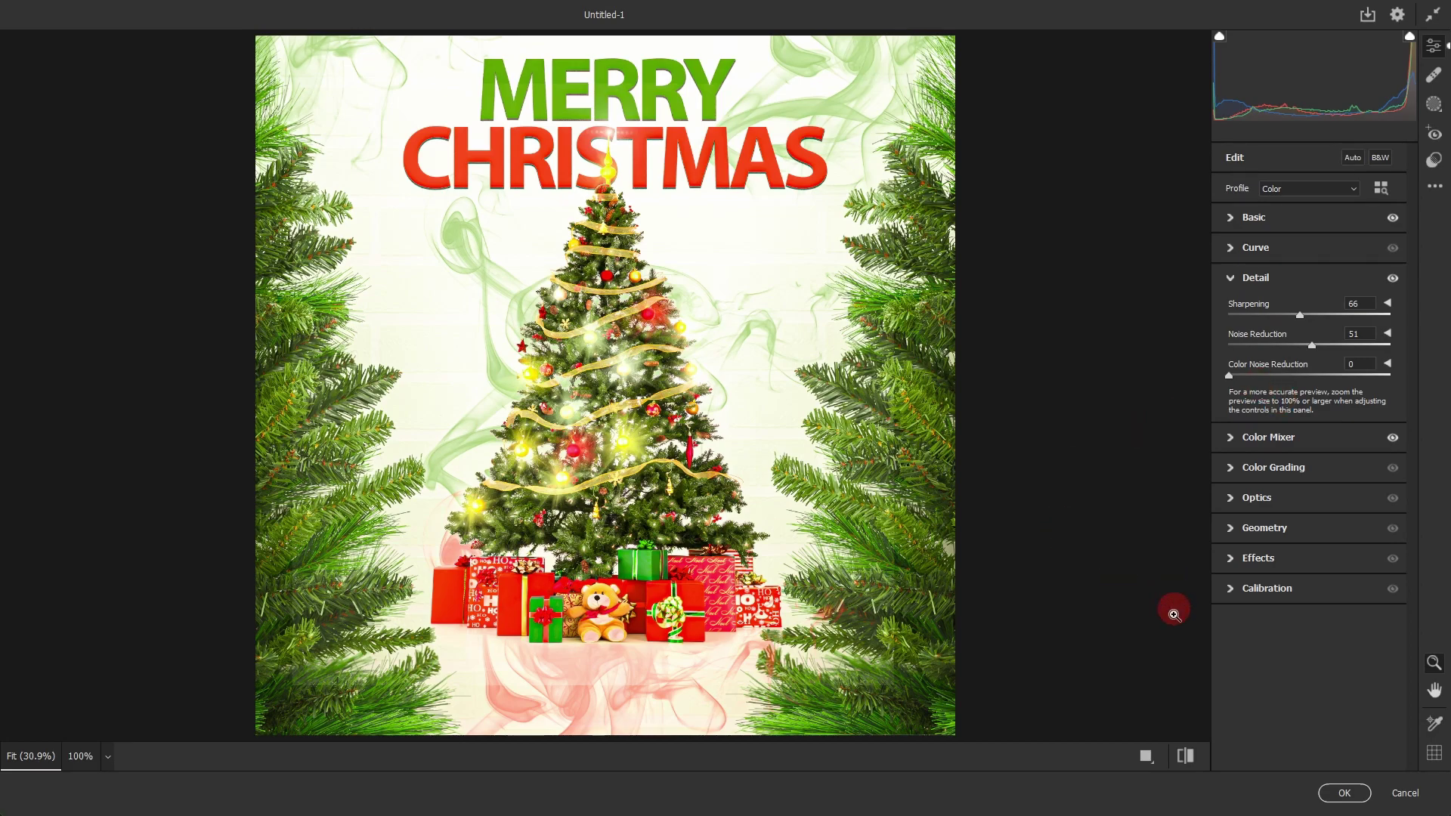
pyautogui.click(1344, 793)
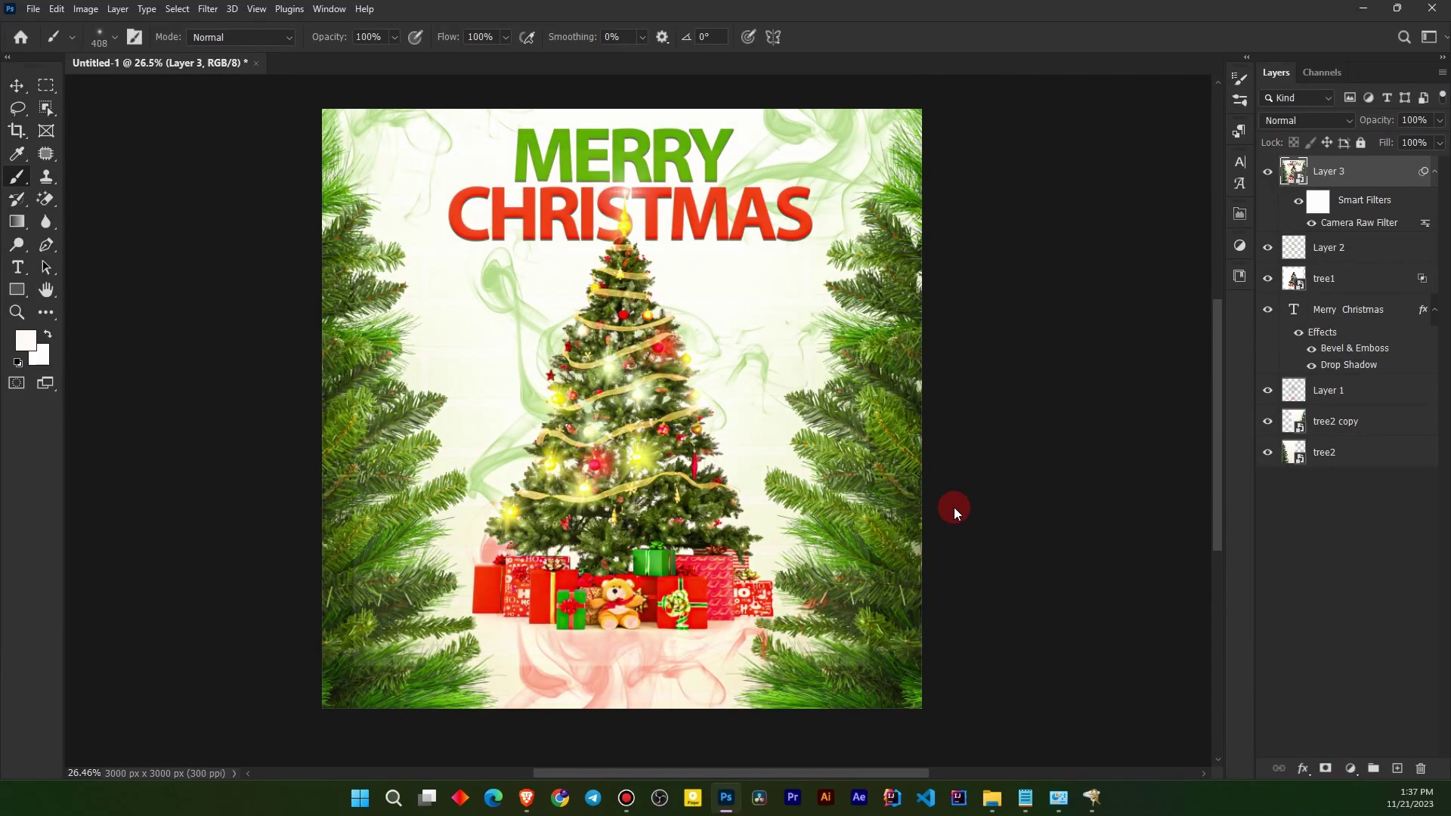
pyautogui.click(1311, 601)
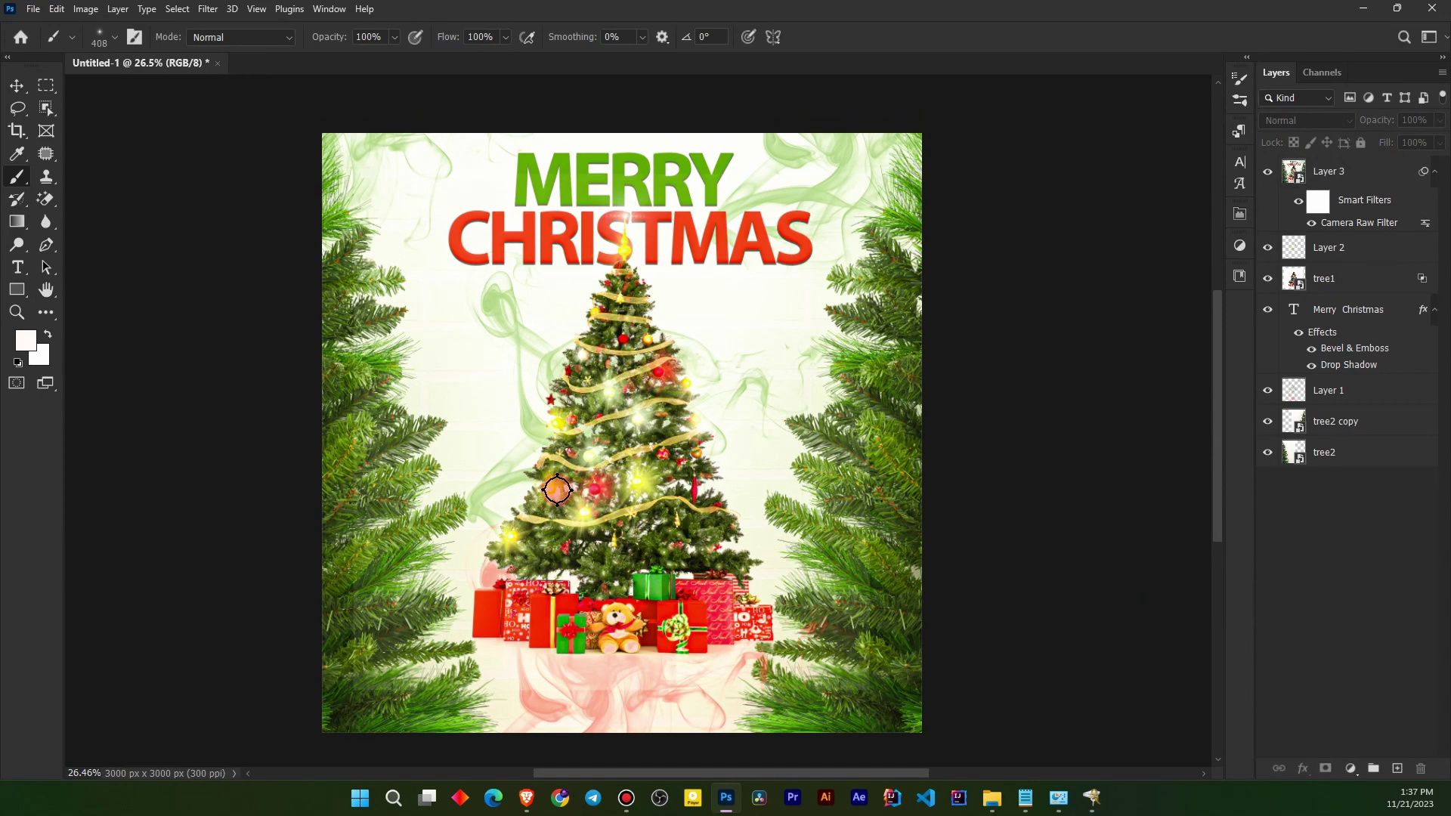
pyautogui.scroll(1, 582, 496)
pyautogui.click(1267, 588)
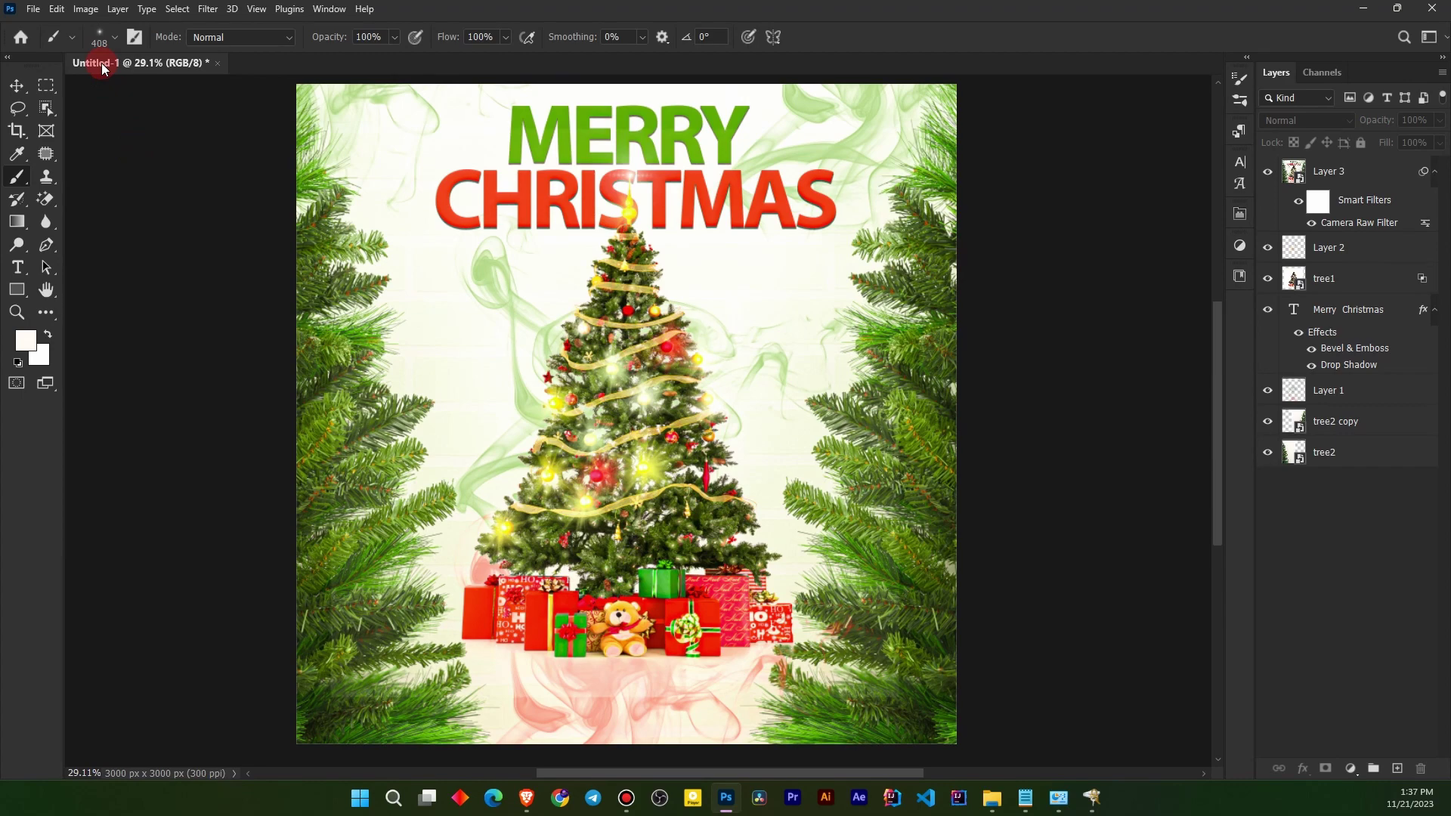
pyautogui.scroll(-4, 636, 391)
pyautogui.scroll(4, 683, 380)
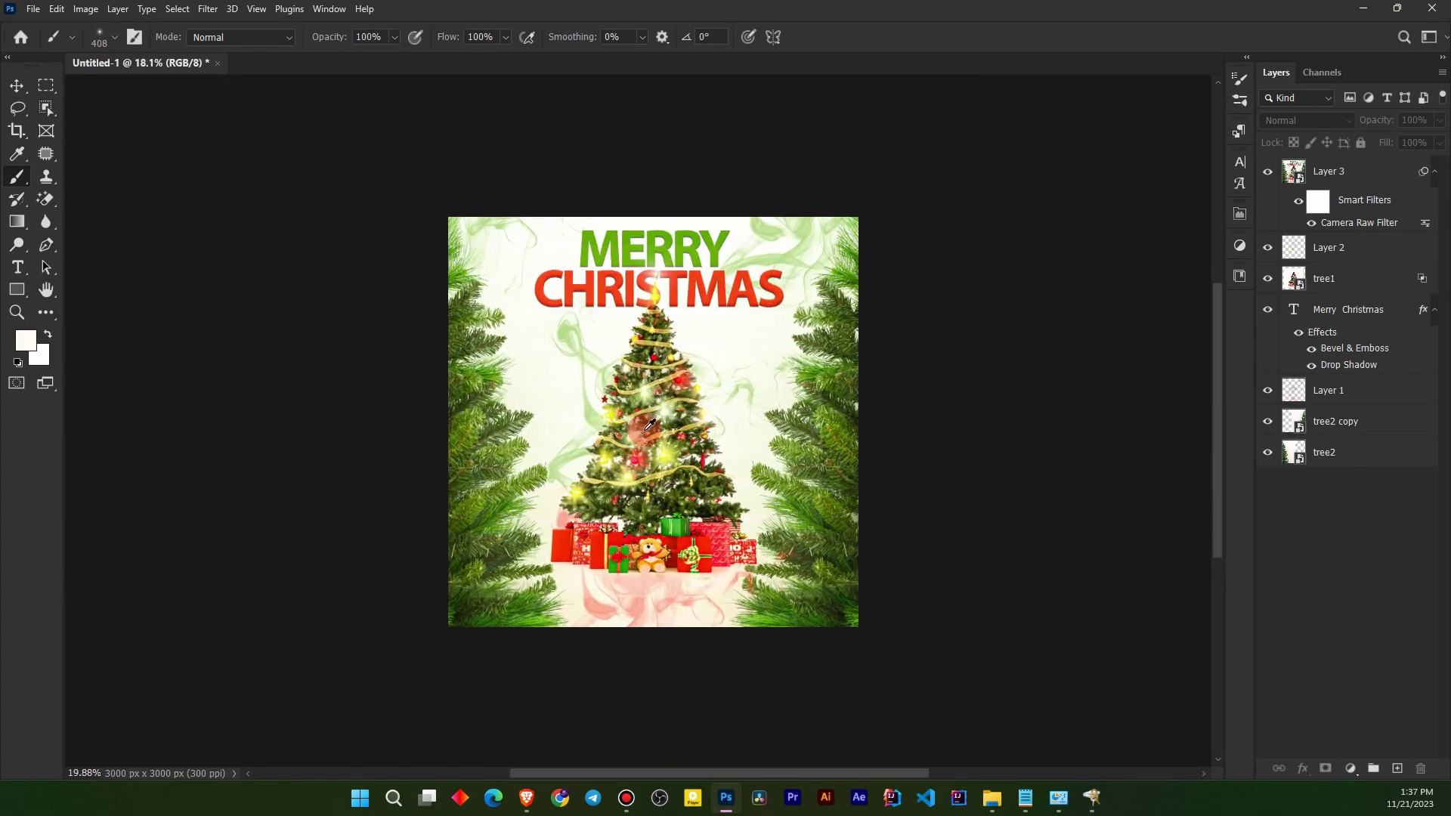
pyautogui.scroll(2, 683, 380)
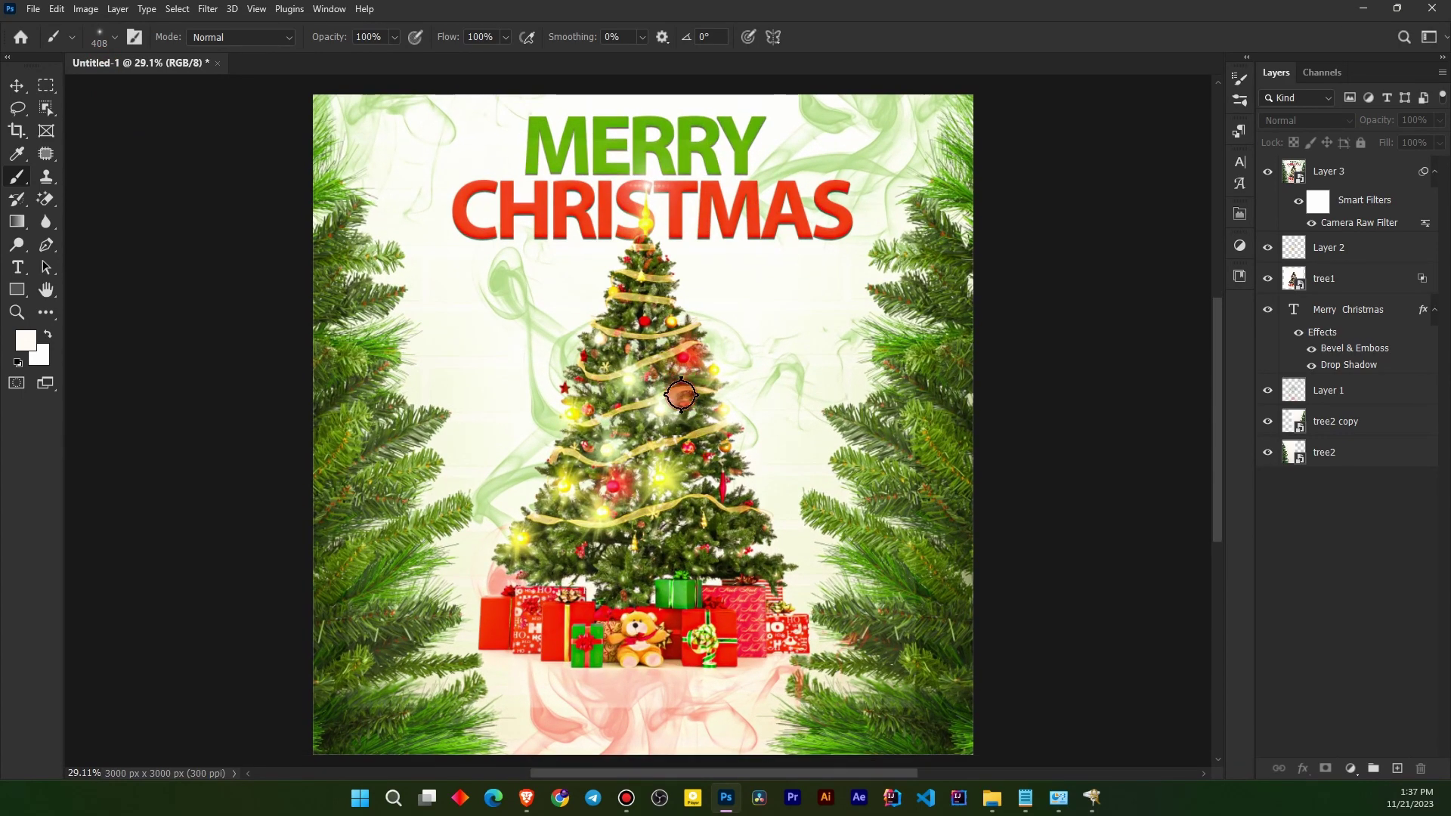